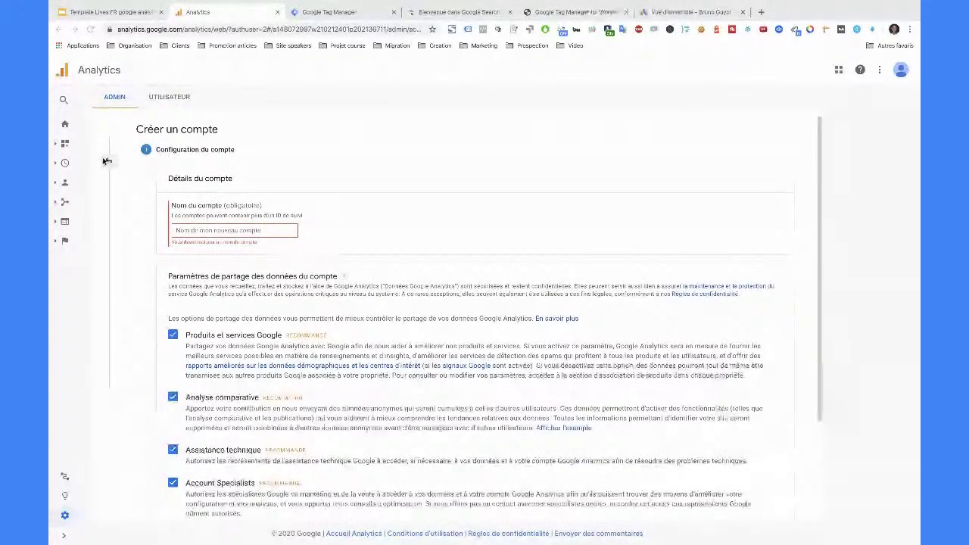
# - Abandon the half-filled form and start a new account from Admin's Compte column
pyautogui.click(107, 161)
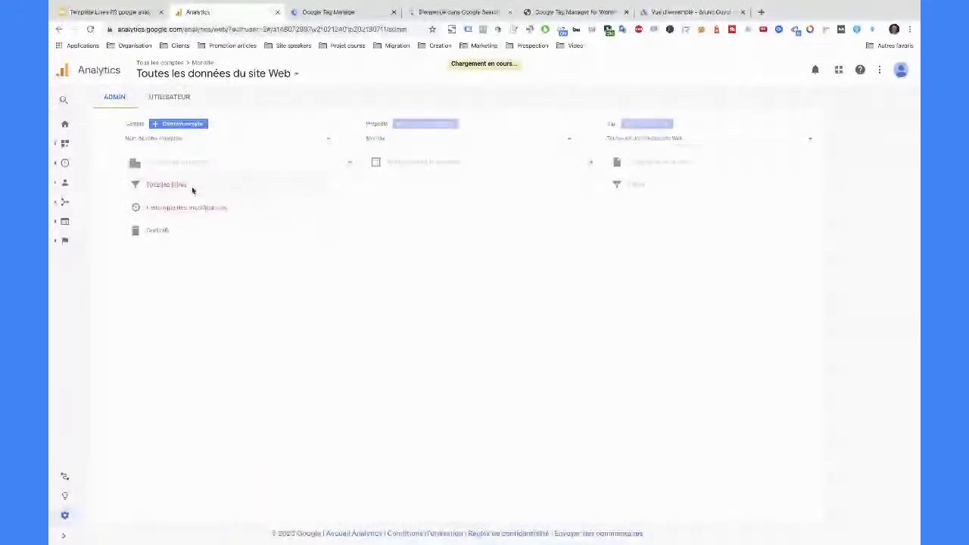
pyautogui.click(62, 536)
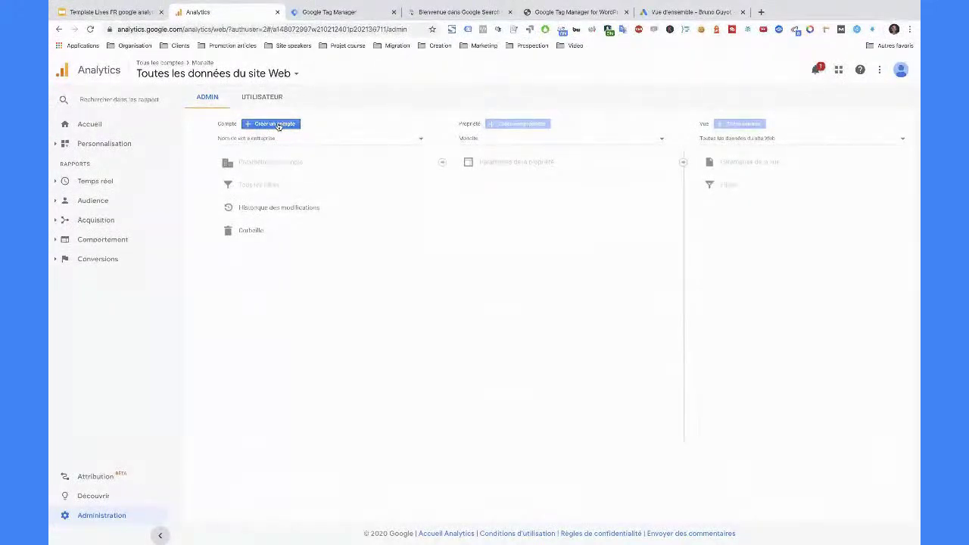
pyautogui.click(276, 125)
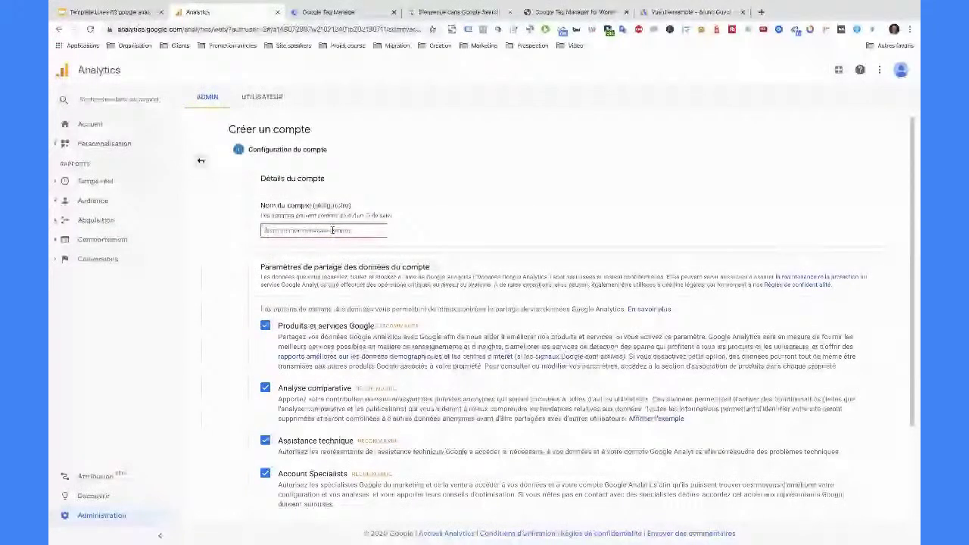
# - Name the account MonEntreprise, replacing the mistyped MozarteTest.com, and continue
pyautogui.write('Mozart')
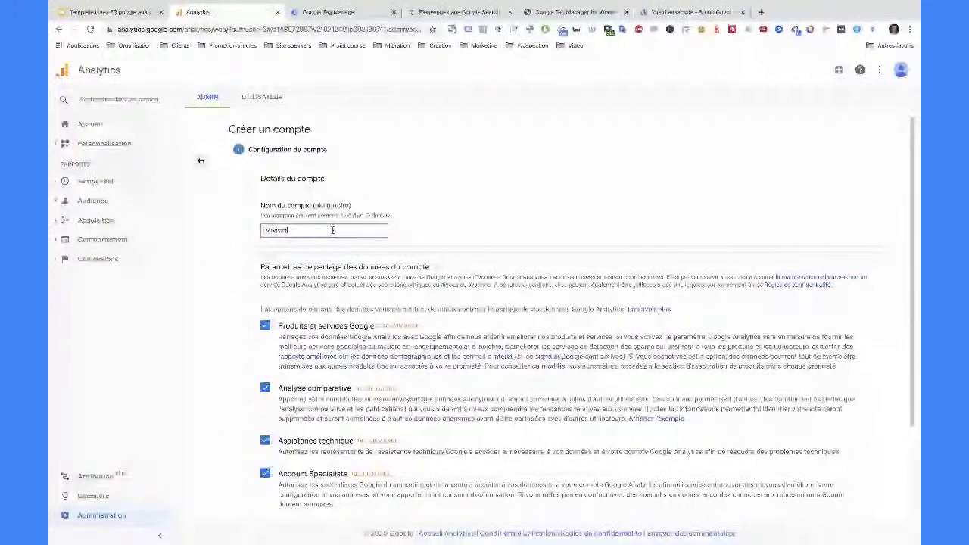
pyautogui.write('eTest')
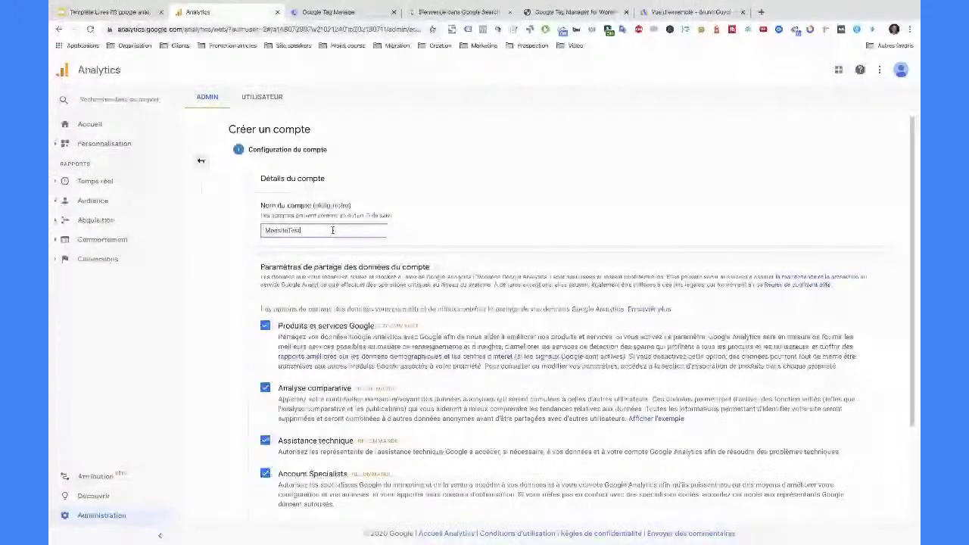
pyautogui.write('.com')
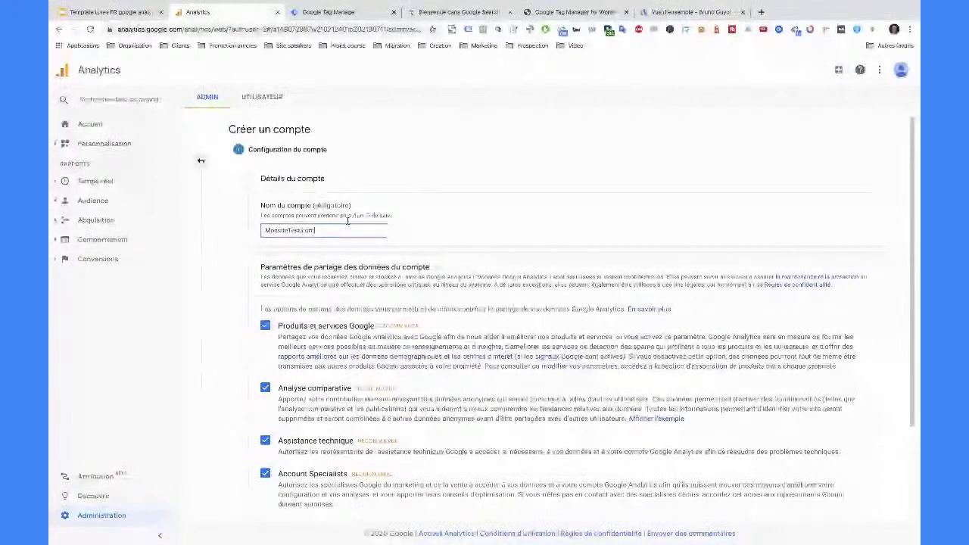
pyautogui.hotkey('ctrl', 'a')
pyautogui.hotkey('ctrl', 'c')
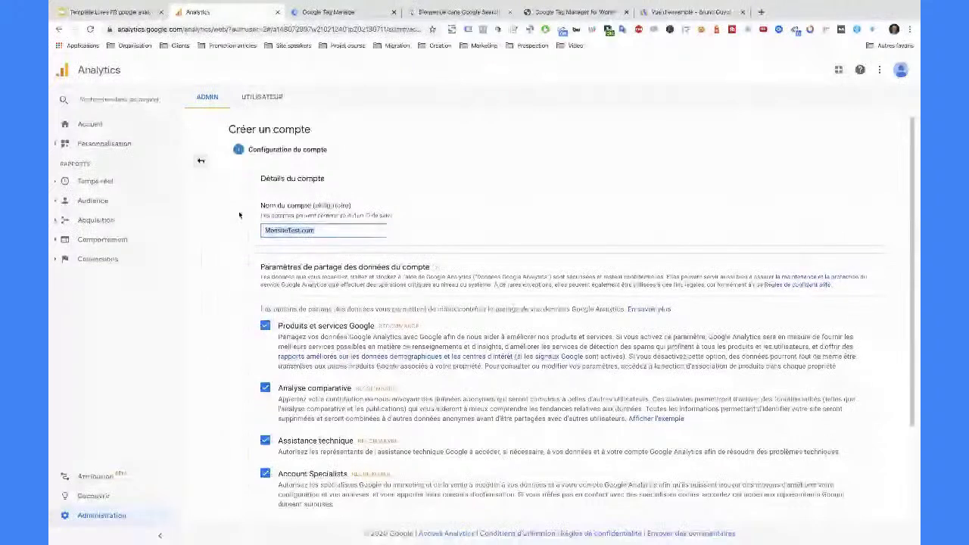
pyautogui.write('M')
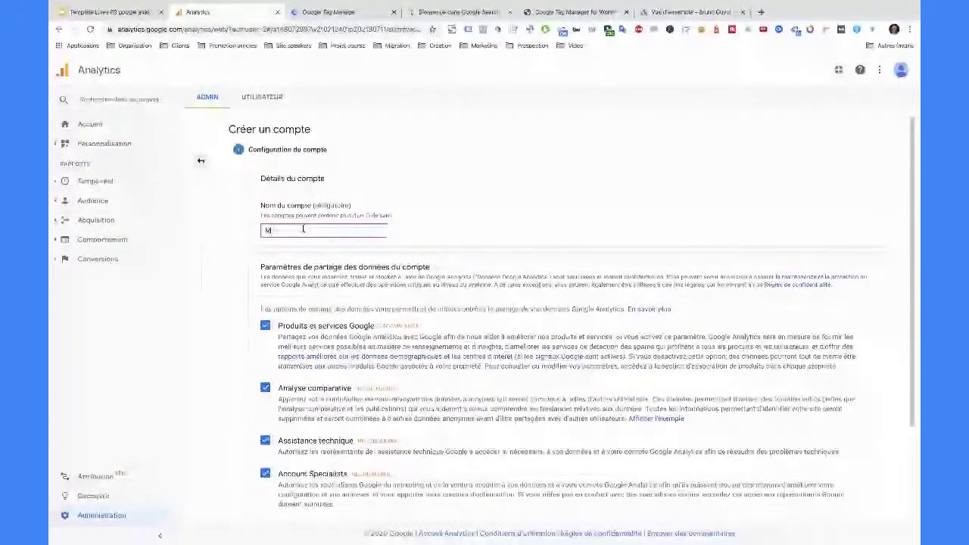
pyautogui.write('onEntreprise')
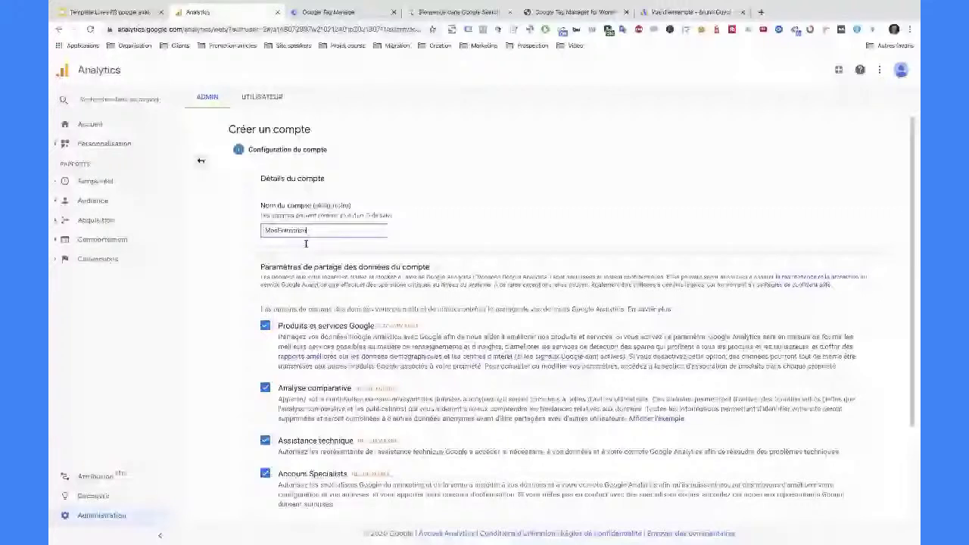
pyautogui.press('Return')
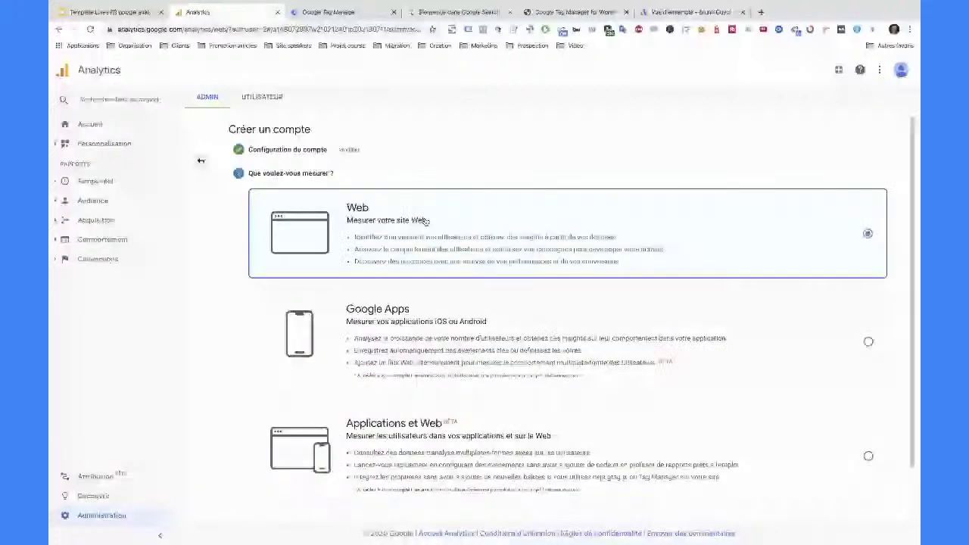
# - Keep Web as the measurement type and continue to the property step
pyautogui.scroll(-2, 370, 337)
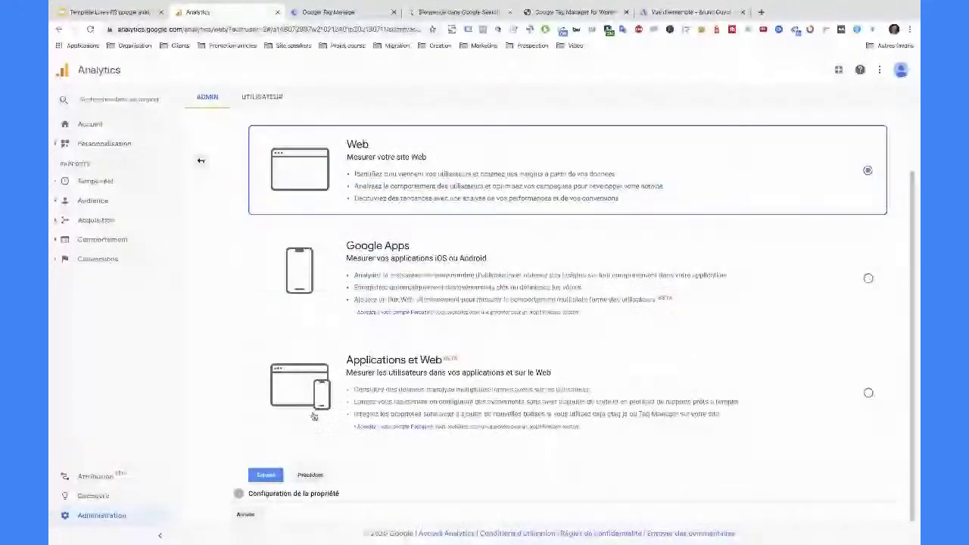
pyautogui.click(266, 475)
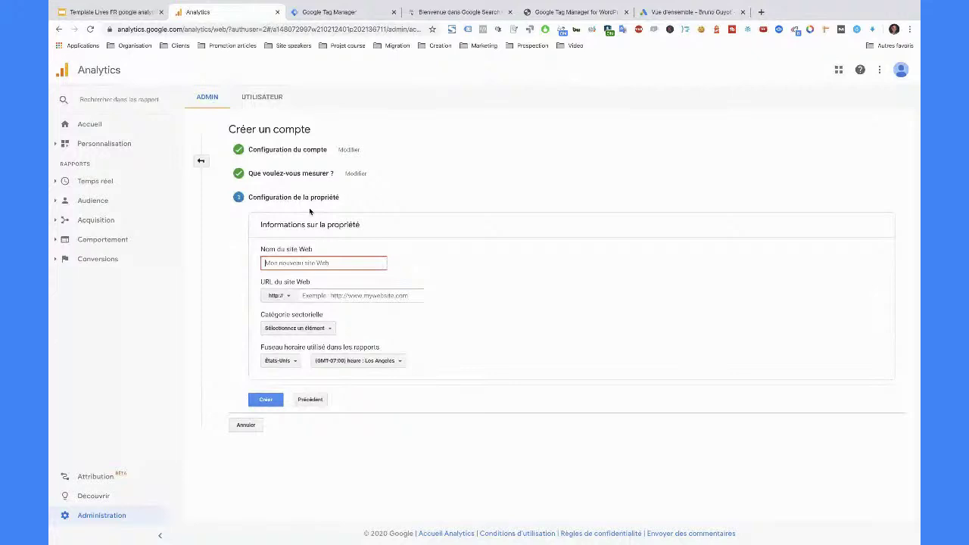
# - Enter website name MonsiteTest.com and paste monsitetest.com as the site URL
pyautogui.click(326, 262)
pyautogui.write('MonsiteTest.com')
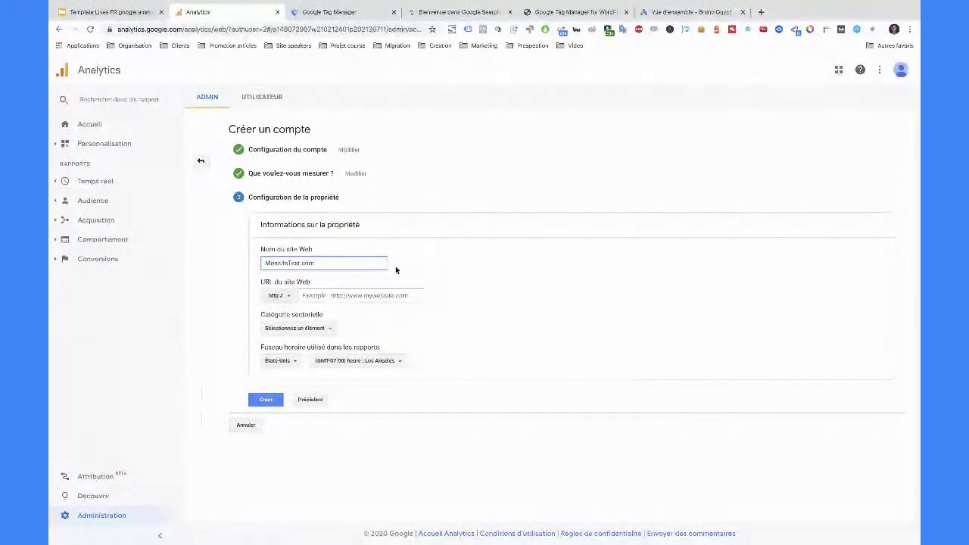
pyautogui.click(327, 295)
pyautogui.hotkey('ctrl', 'v')
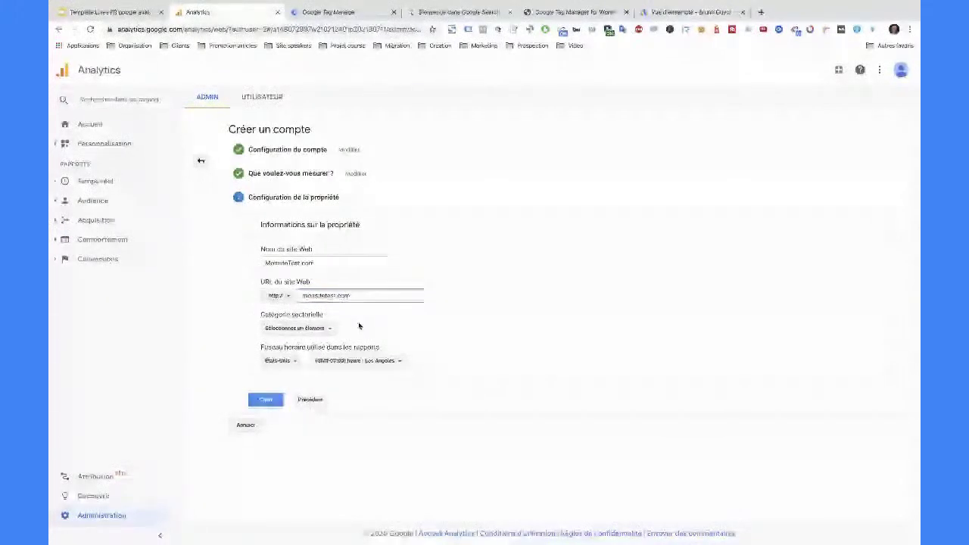
# - Set the reporting time zone country to Suisse (GMT+02:00) and submit the property
pyautogui.click(294, 362)
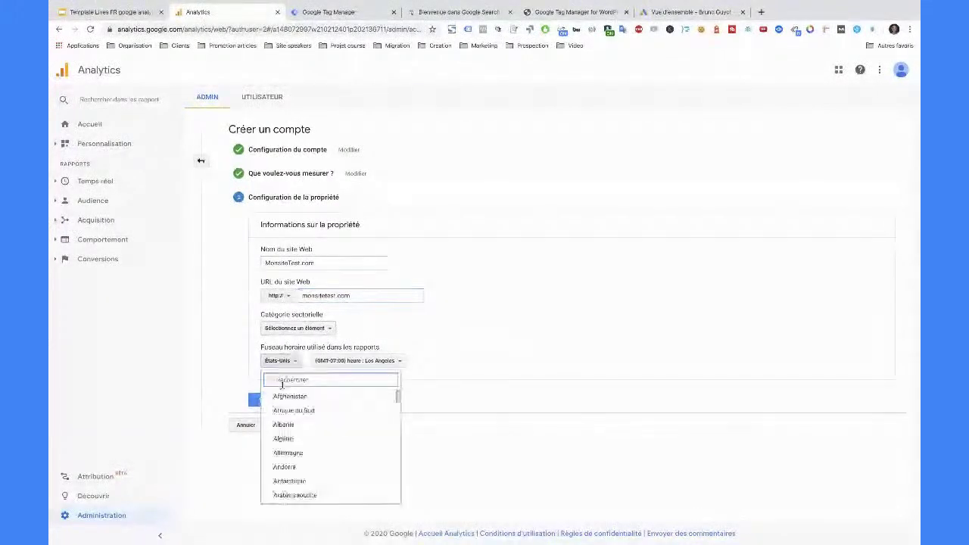
pyautogui.write('suisse')
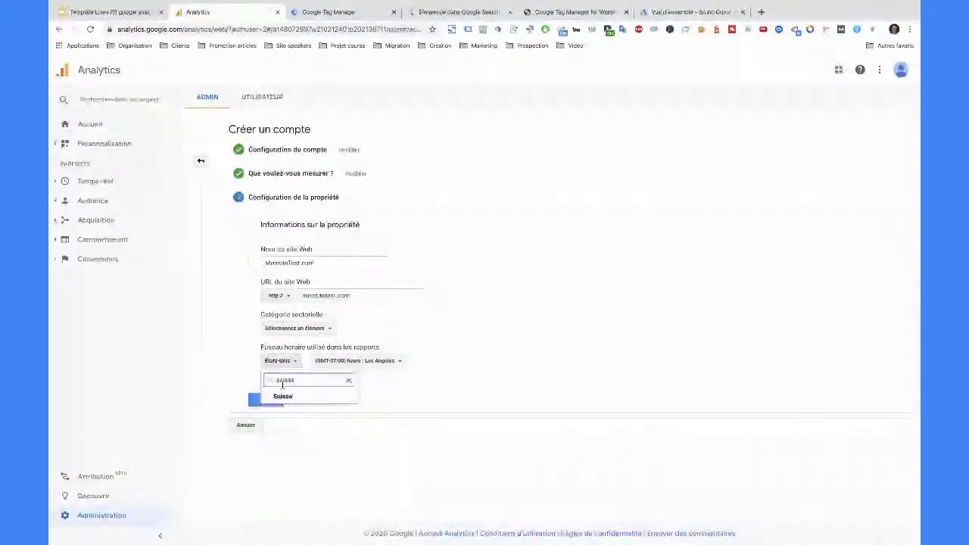
pyautogui.click(287, 397)
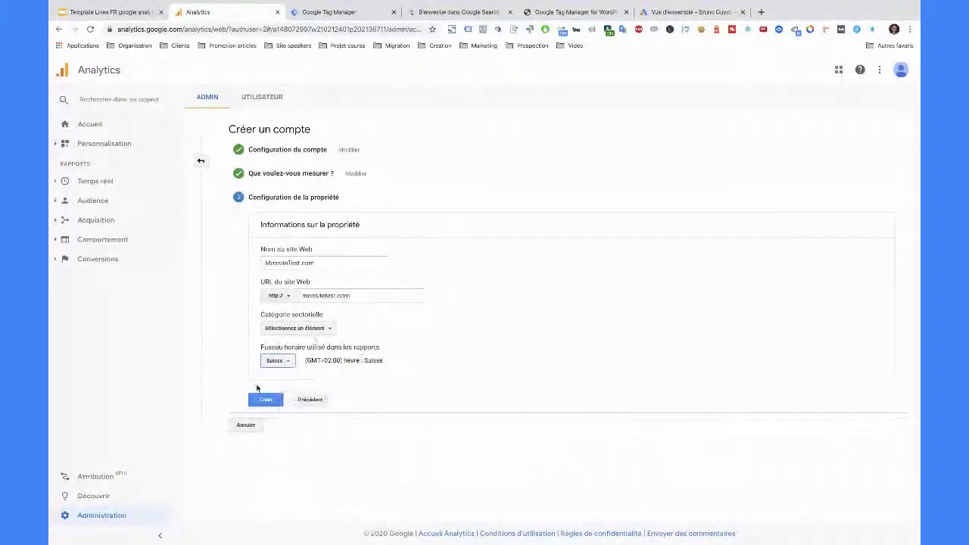
pyautogui.click(266, 400)
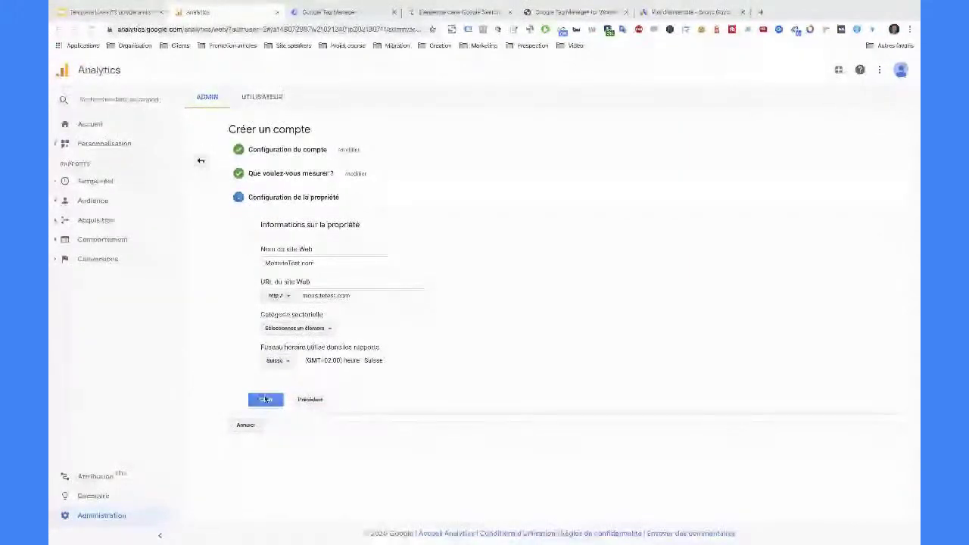
pyautogui.click(266, 400)
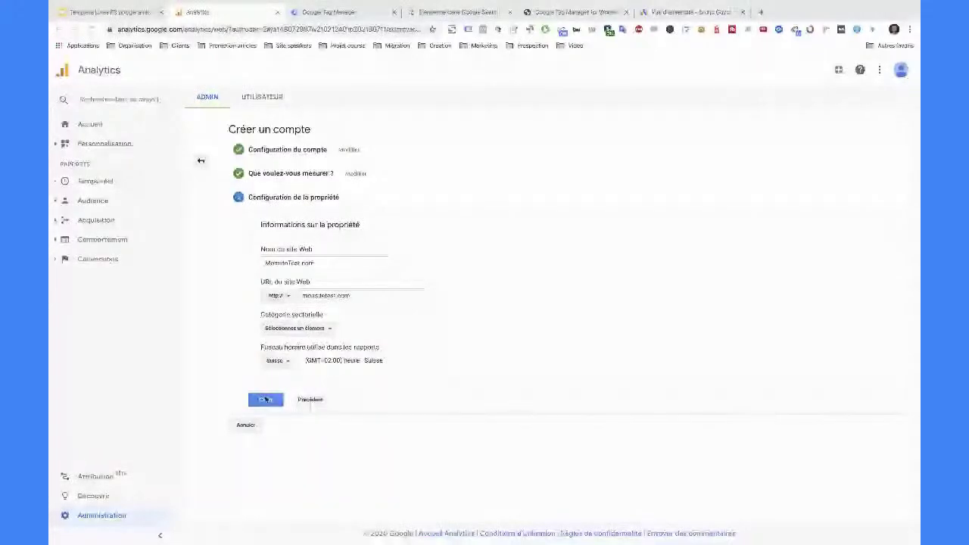
# - Retry creating the property, then zoom the page in
pyautogui.click(266, 400)
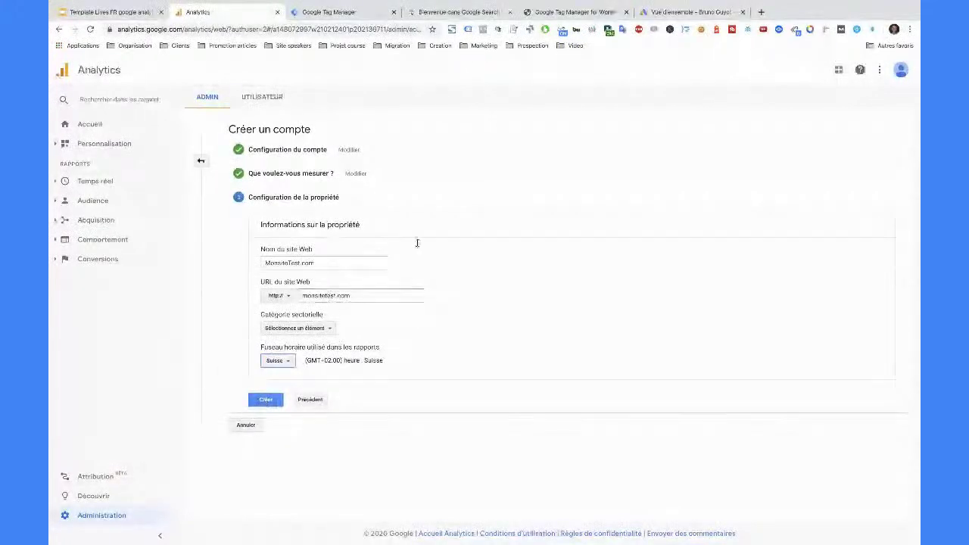
pyautogui.click(877, 70)
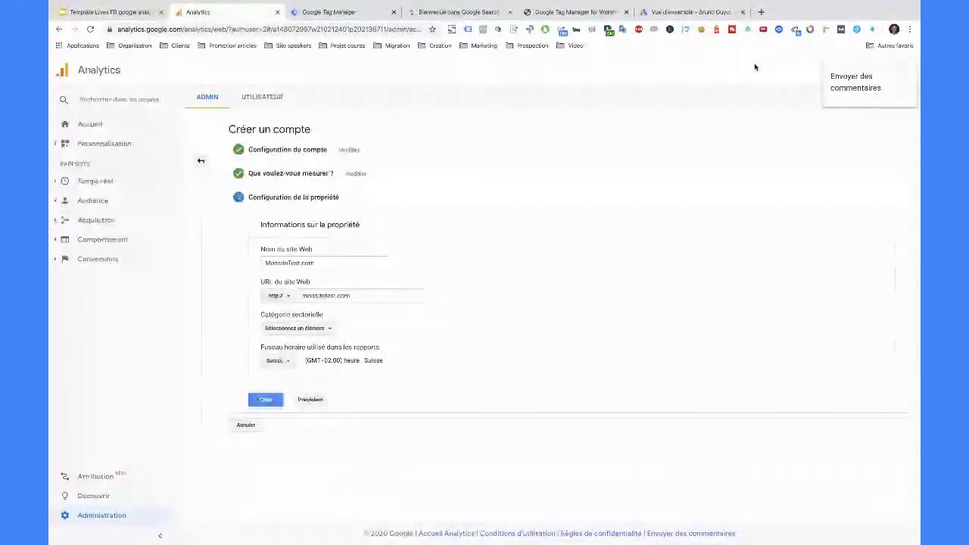
pyautogui.click(755, 65)
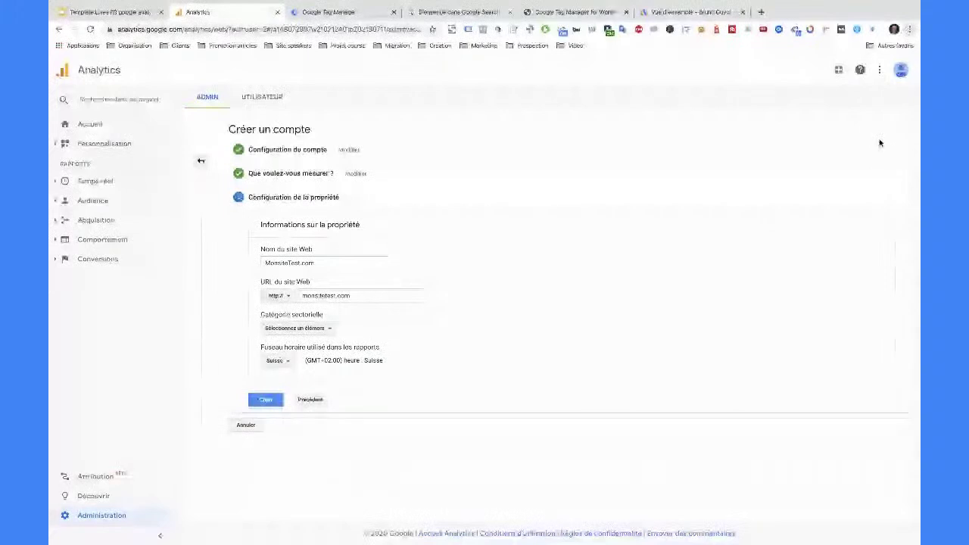
pyautogui.hotkey('ctrl', '+')
pyautogui.hotkey('ctrl', '+')
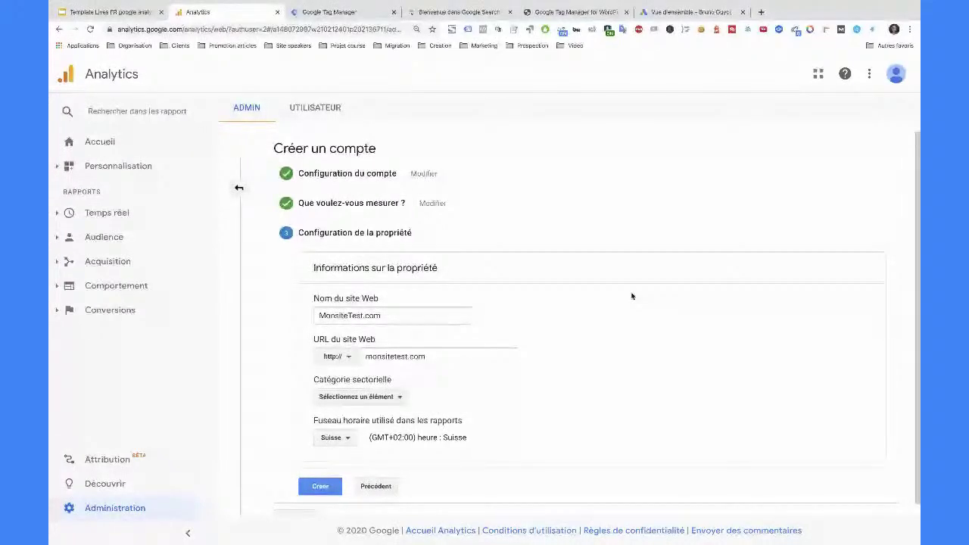
# - Submit the property to bring up the terms dialog and search its country list for suisse
pyautogui.scroll(-1, 632, 297)
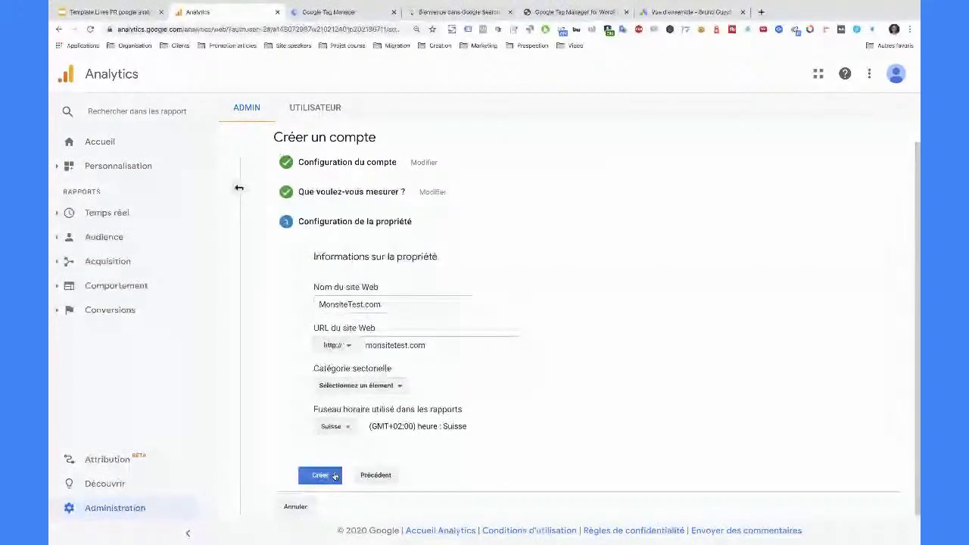
pyautogui.click(334, 476)
pyautogui.click(353, 130)
pyautogui.write('suisse')
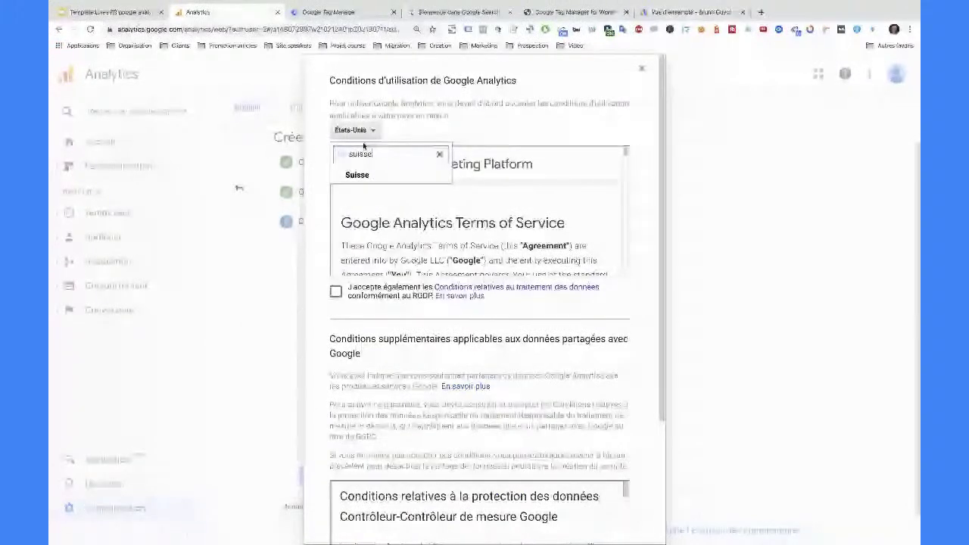
# - Choose Suisse, tick the GDPR data-processing terms, and accept the terms of use
pyautogui.click(391, 179)
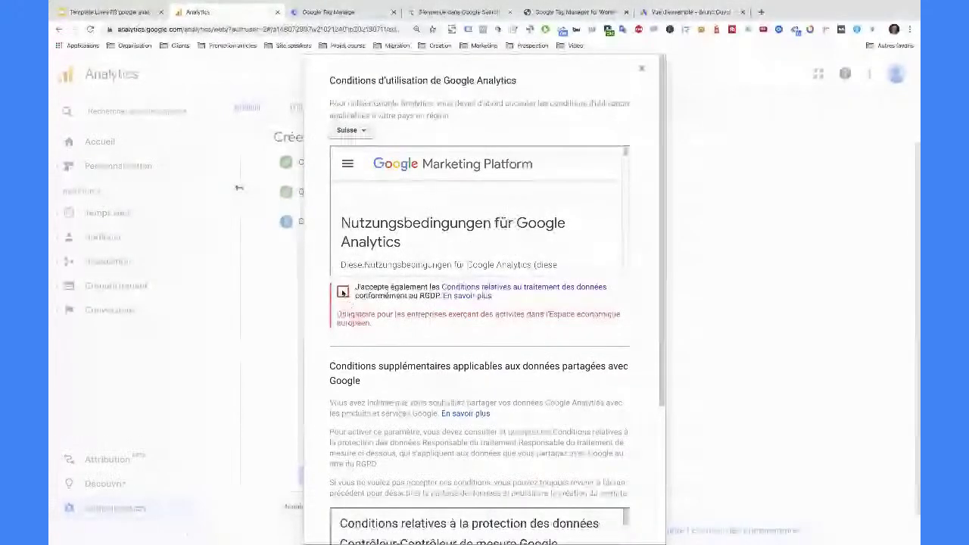
pyautogui.click(344, 292)
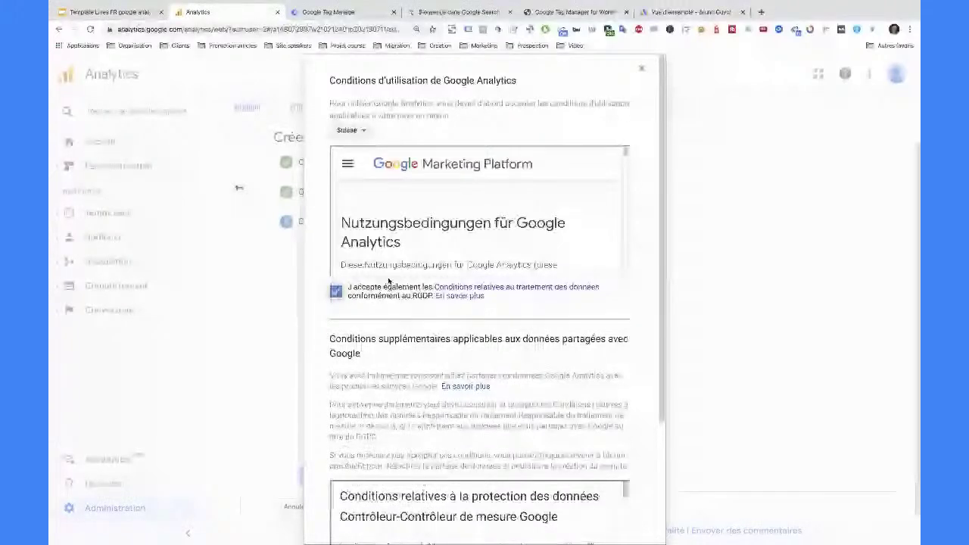
pyautogui.scroll(-10, 378, 416)
pyautogui.click(367, 508)
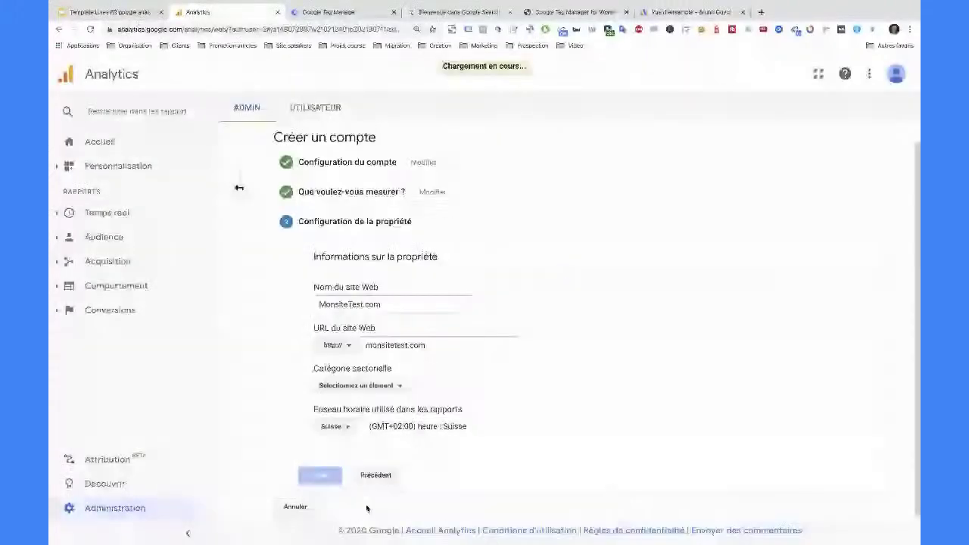
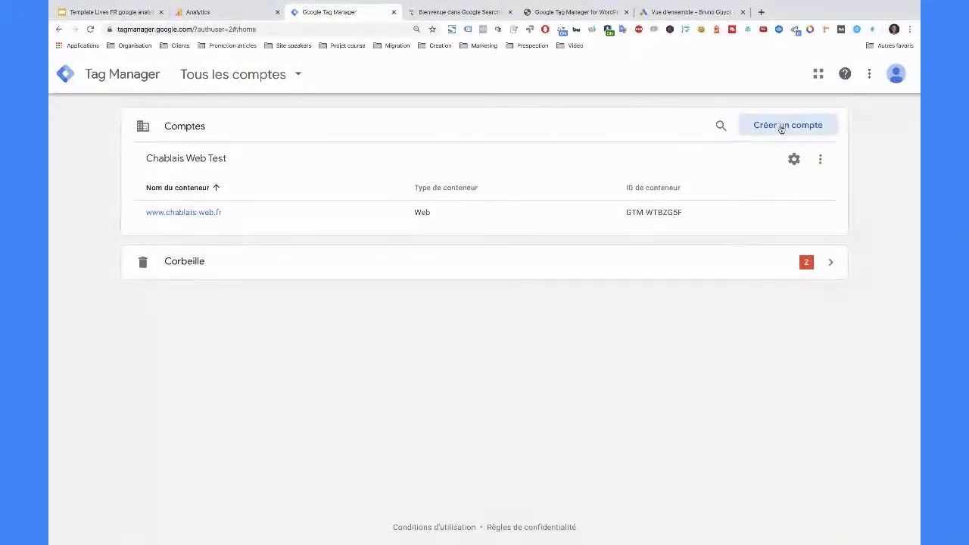
# - Start a new account and enter 'MonEntreprise' as the account name
pyautogui.click(781, 126)
pyautogui.scroll(-1, 284, 223)
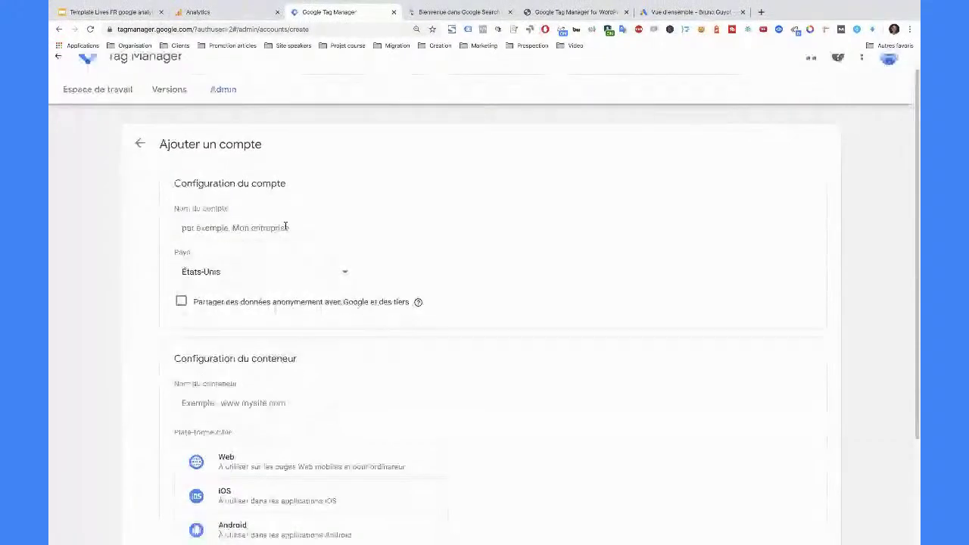
pyautogui.click(223, 228)
pyautogui.write('mon')
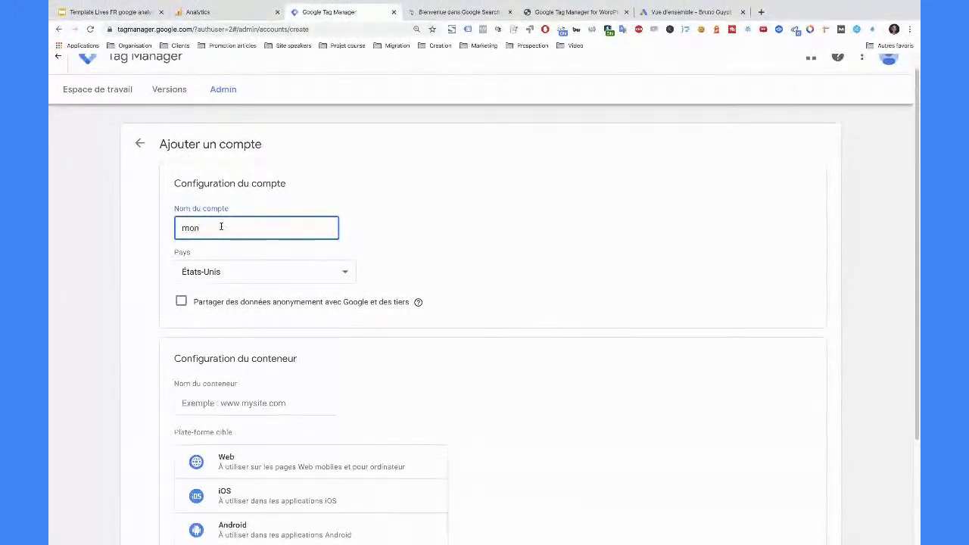
pyautogui.write('site.fr')
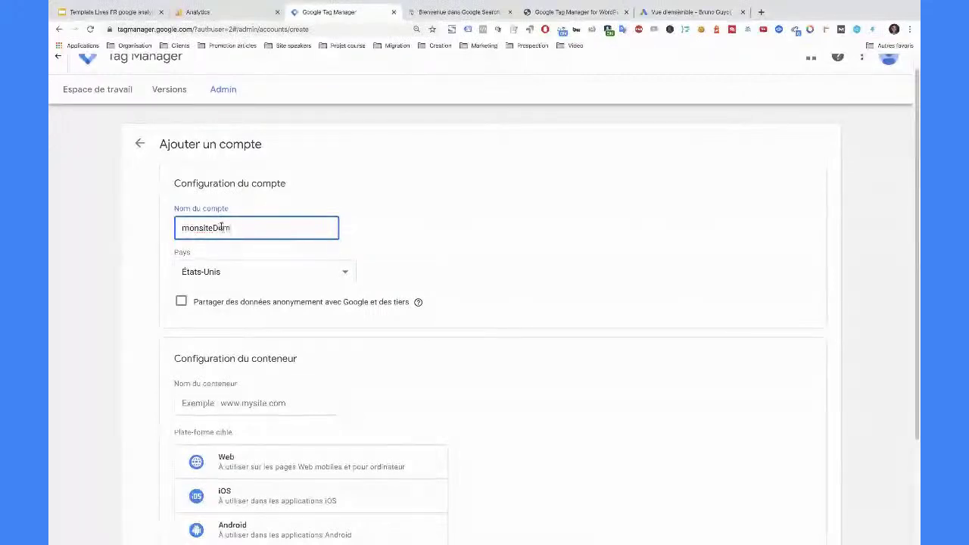
pyautogui.press('BackSpace')
pyautogui.press('BackSpace')
pyautogui.press('BackSpace')
pyautogui.write('Test.Com')
pyautogui.hotkey('ctrl', 'a')
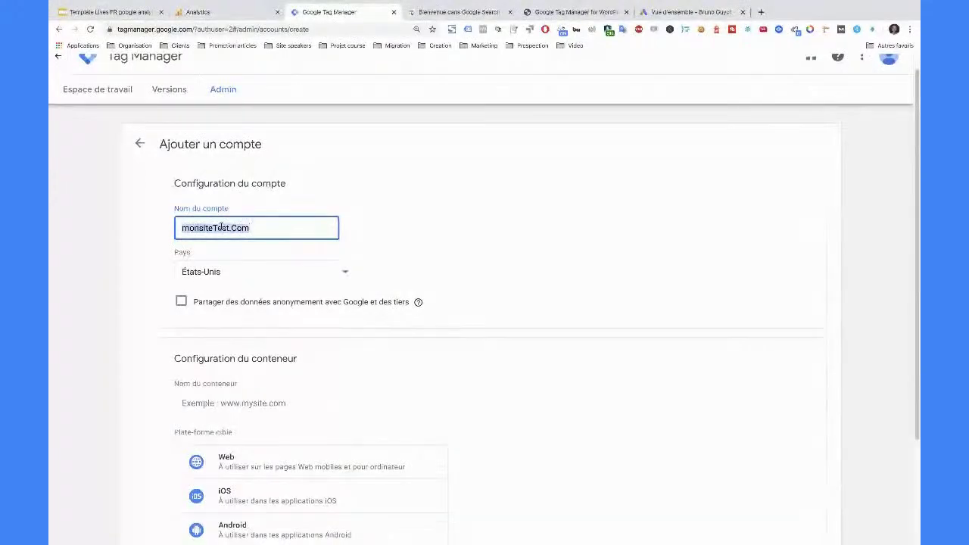
pyautogui.press('BackSpace')
pyautogui.write('MonEntreprise')
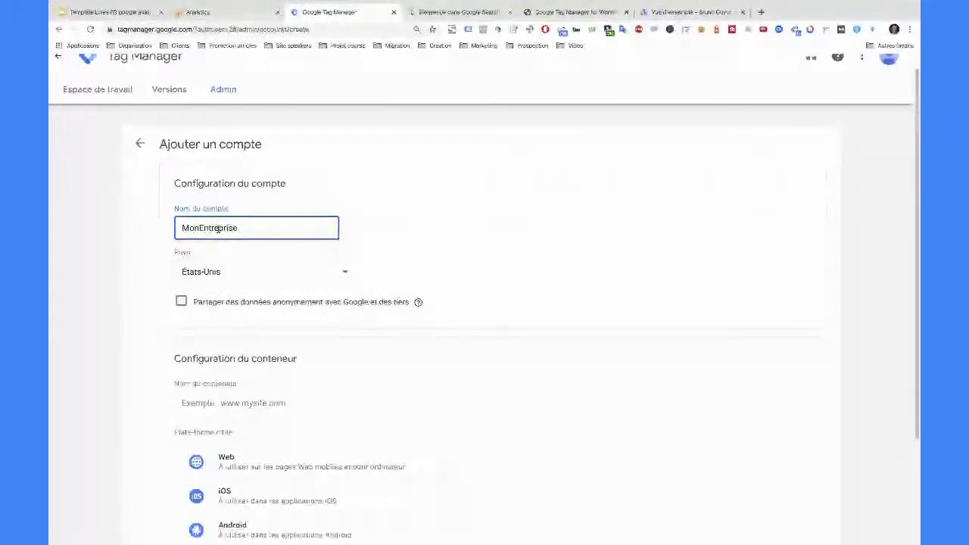
# - Set the account's country to Suisse
pyautogui.press('Tab')
pyautogui.write('suisse')
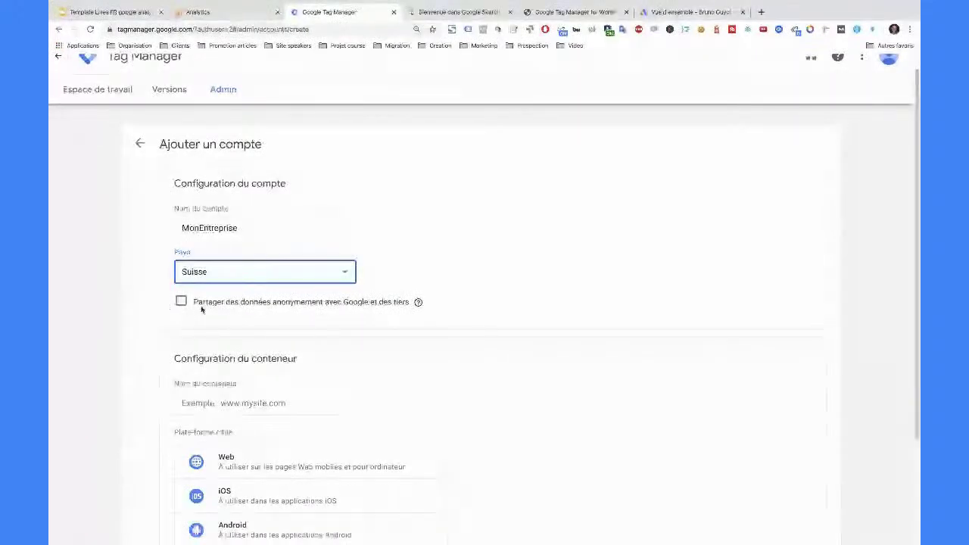
pyautogui.scroll(-1, 334, 299)
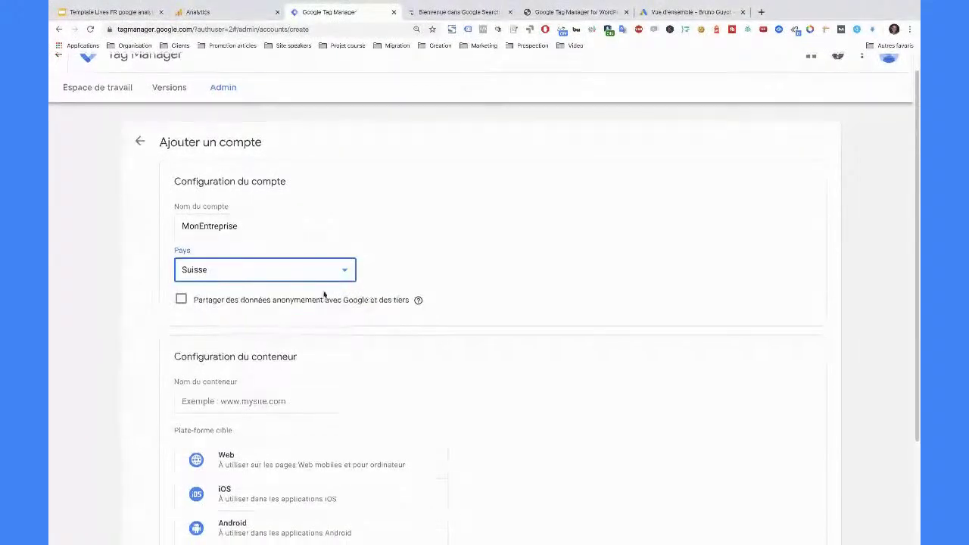
pyautogui.scroll(-2, 313, 292)
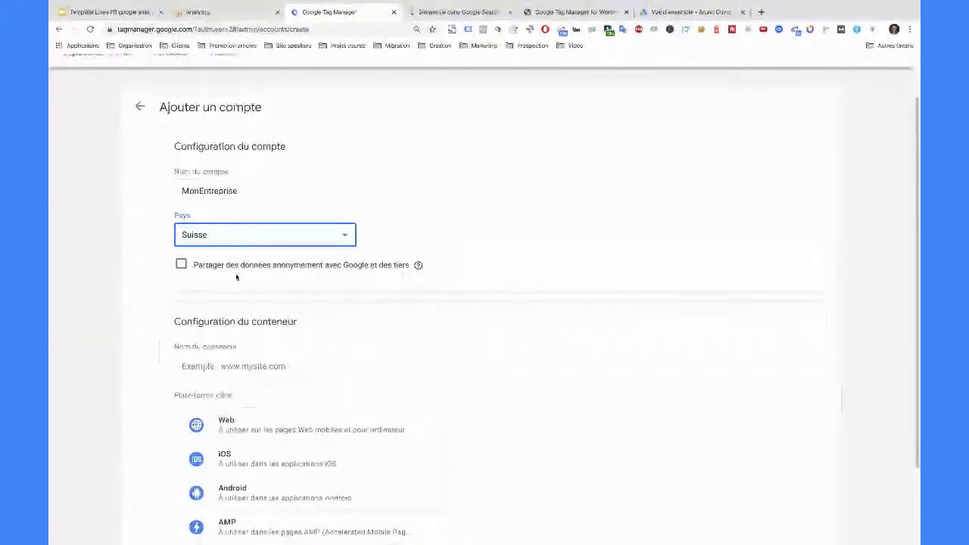
pyautogui.scroll(-5, 235, 273)
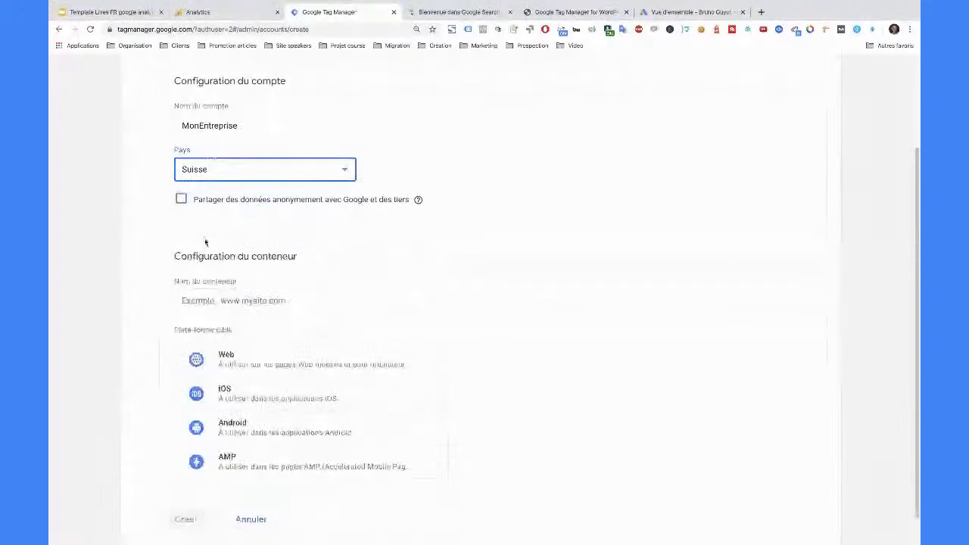
# - Create a Web container named monsiteTest.Com and accept the Conditions d'utilisation
pyautogui.click(257, 303)
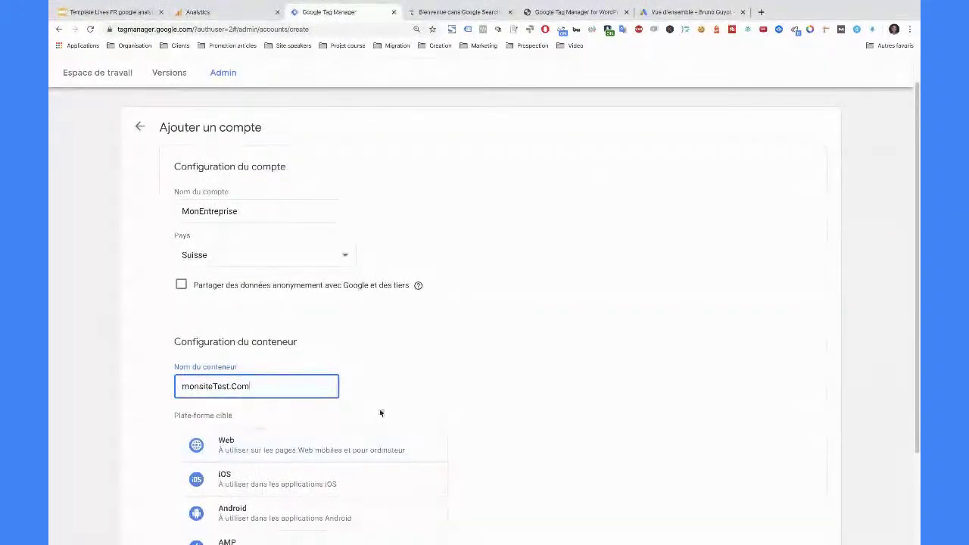
pyautogui.scroll(-2, 381, 413)
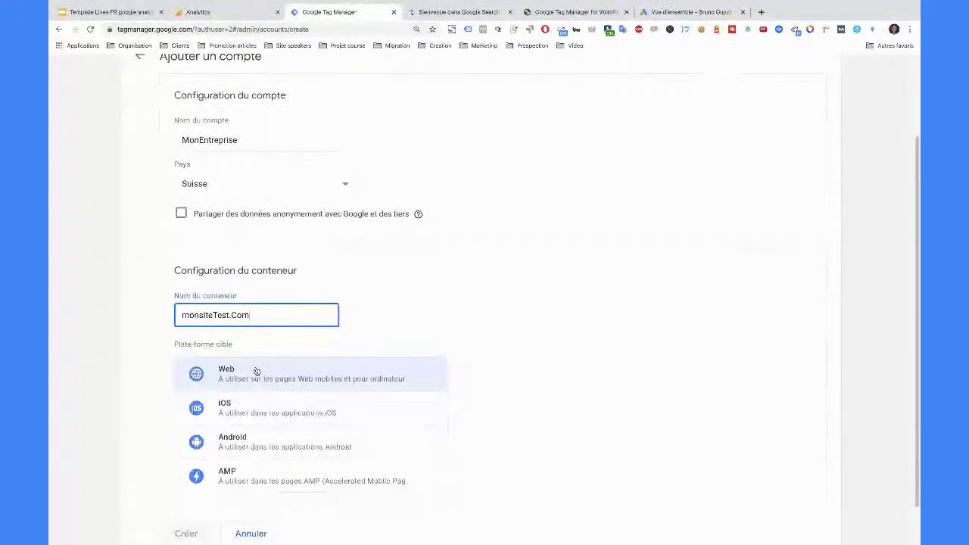
pyautogui.click(261, 372)
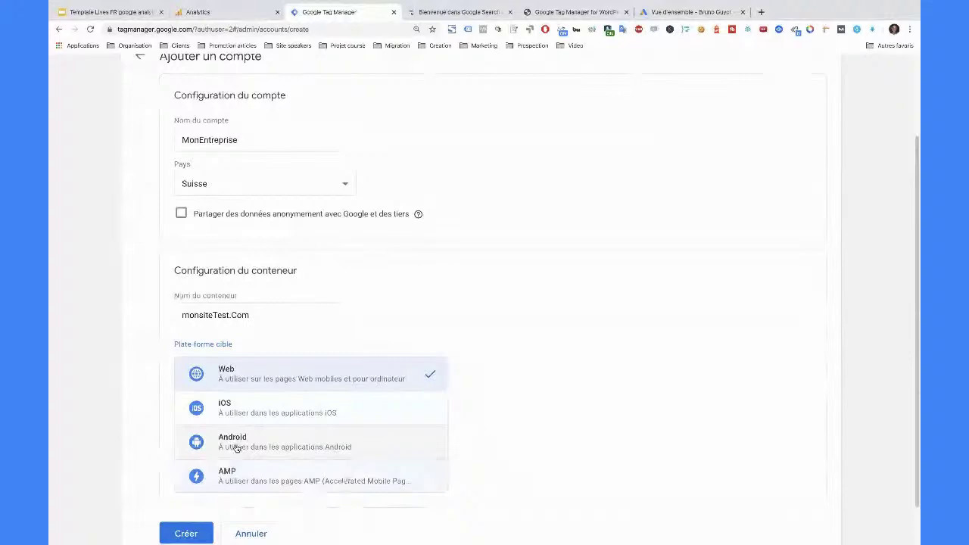
pyautogui.click(190, 534)
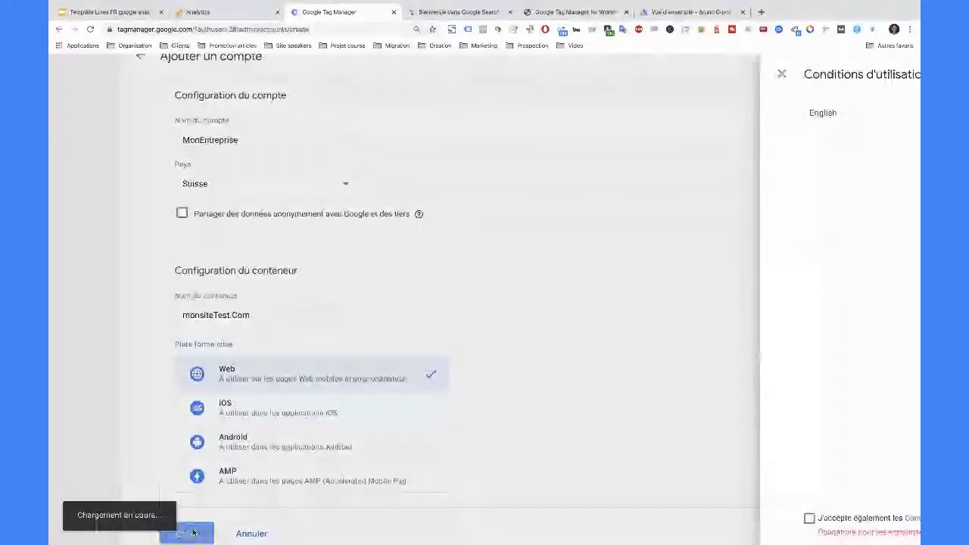
pyautogui.click(860, 90)
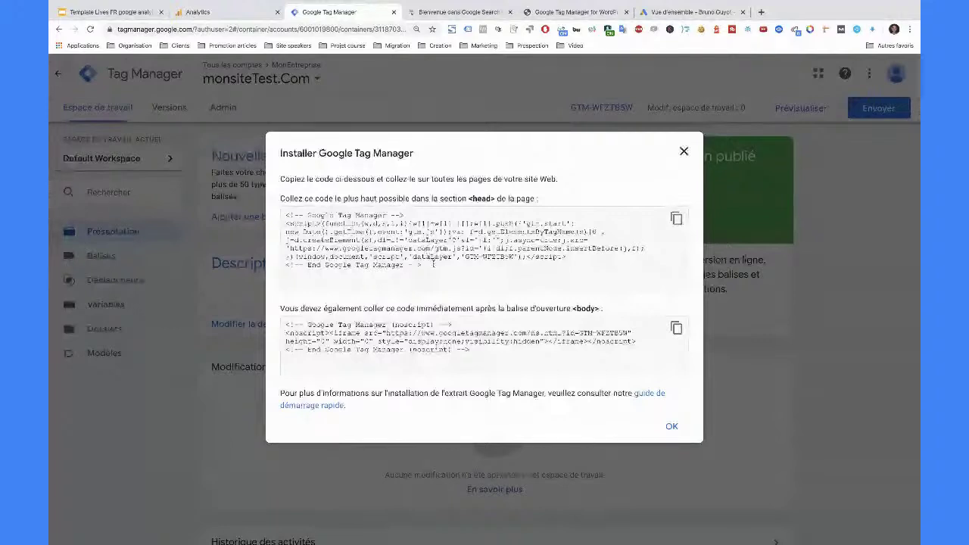
# - Select the <head> install snippet, then switch to the WordPress plugin settings
pyautogui.click(434, 264)
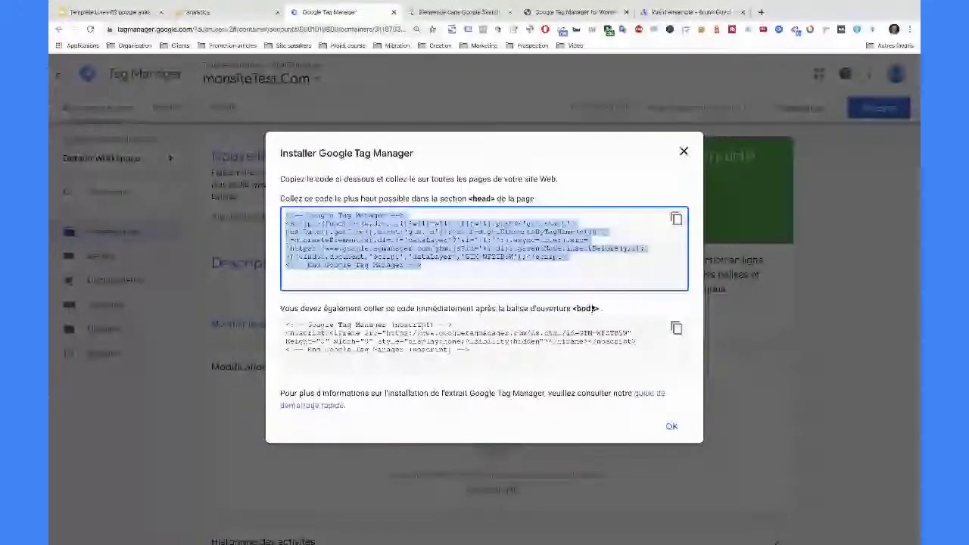
pyautogui.click(582, 12)
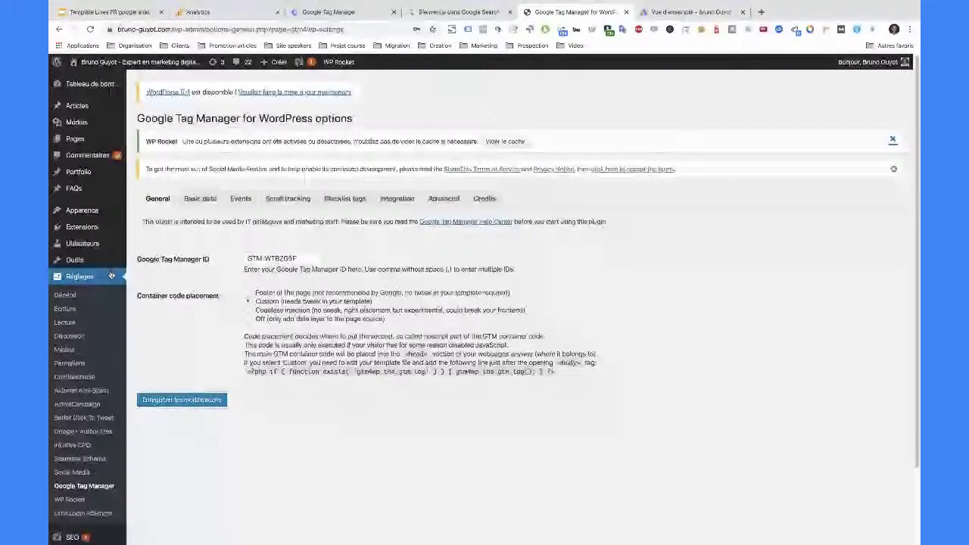
# - Zoom the WordPress page in twice, open Apparence > Éditeur, then return to Tag Manager
pyautogui.moveTo(114, 271)
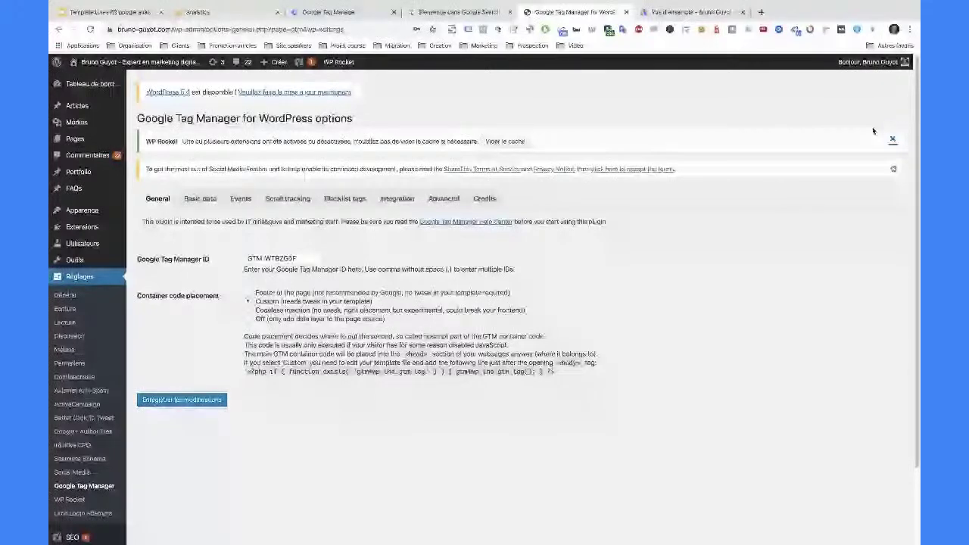
pyautogui.hotkey('ctrl', '+')
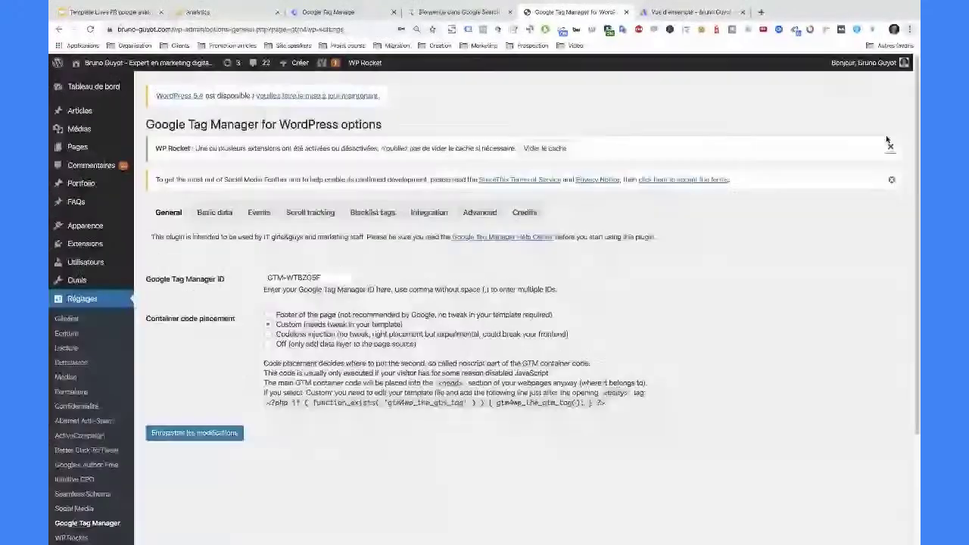
pyautogui.hotkey('ctrl', '+')
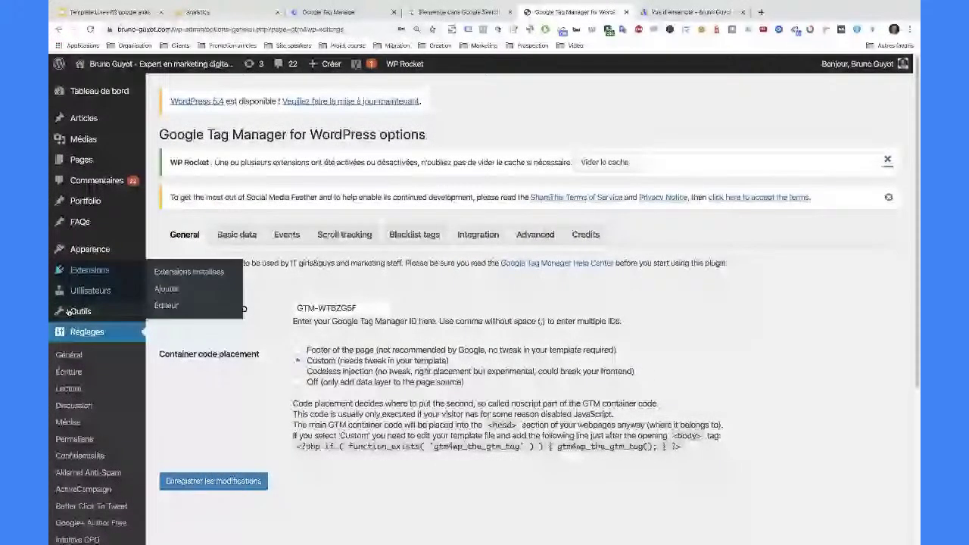
pyautogui.scroll(-3, 68, 311)
pyautogui.moveTo(105, 420)
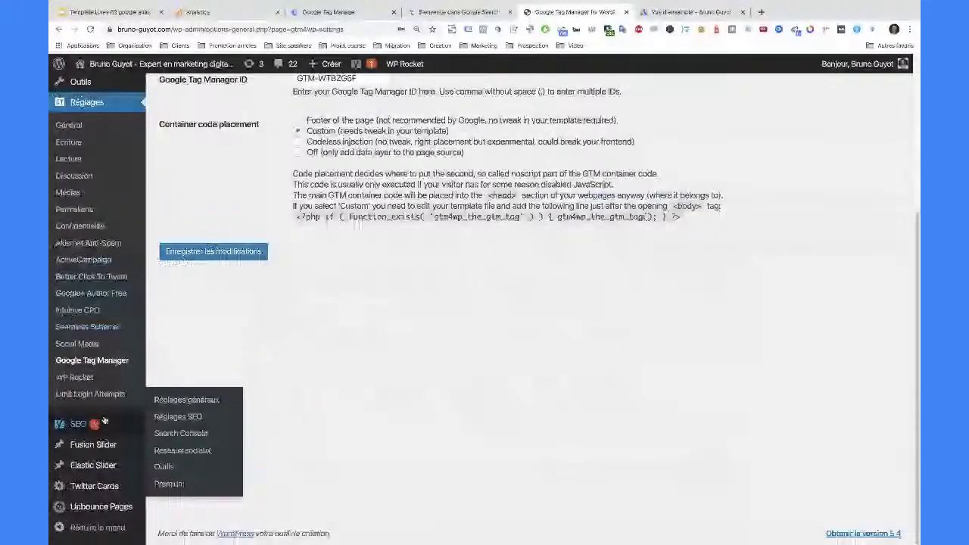
pyautogui.scroll(1, 104, 420)
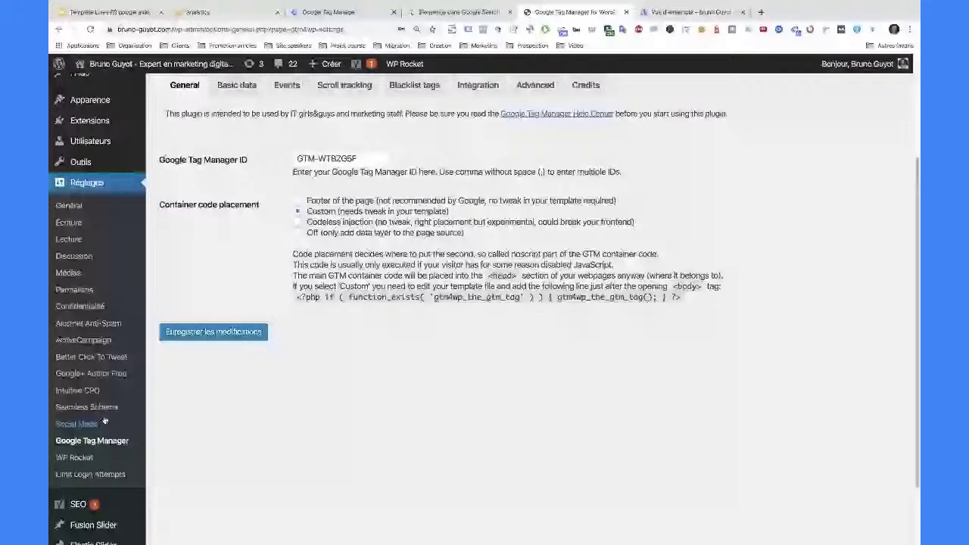
pyautogui.click(104, 421)
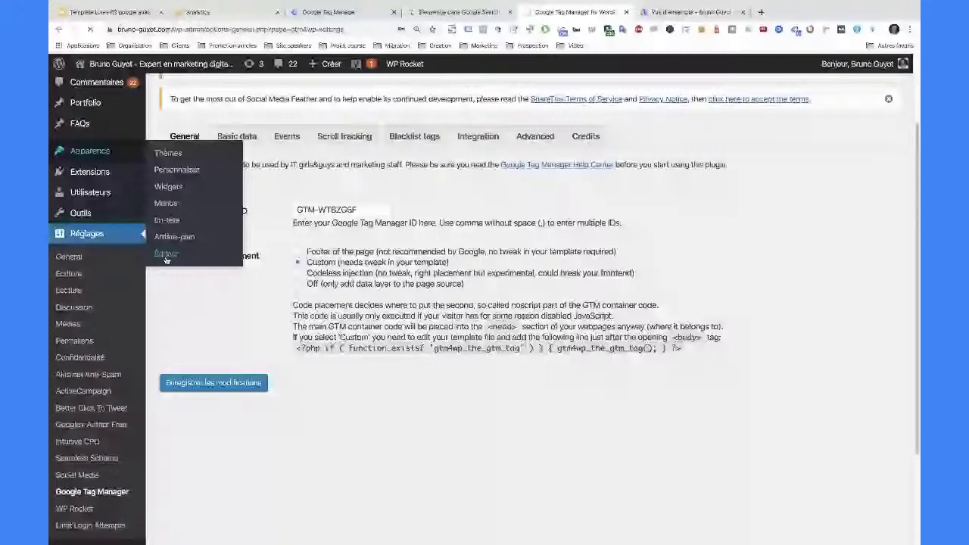
pyautogui.click(345, 15)
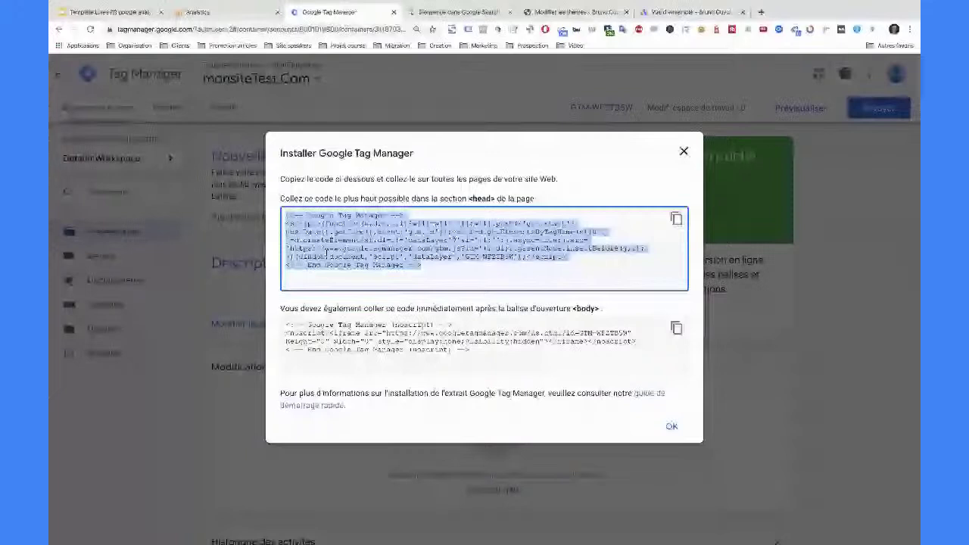
# - Select all the install dialog text, including both <head> and <body> snippets
pyautogui.click(280, 179)
pyautogui.moveTo(280, 179); pyautogui.dragTo(339, 322)
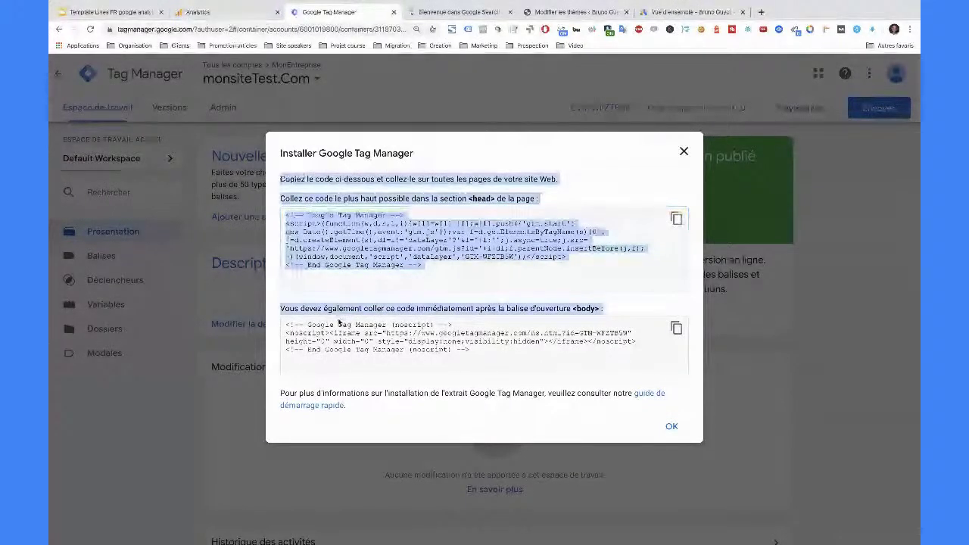
pyautogui.moveTo(338, 323); pyautogui.dragTo(346, 407)
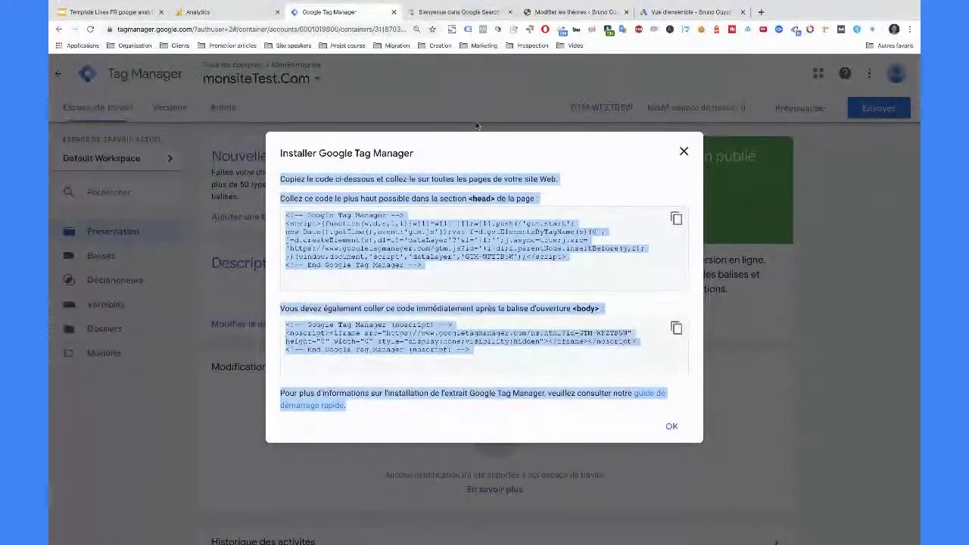
pyautogui.click(619, 13)
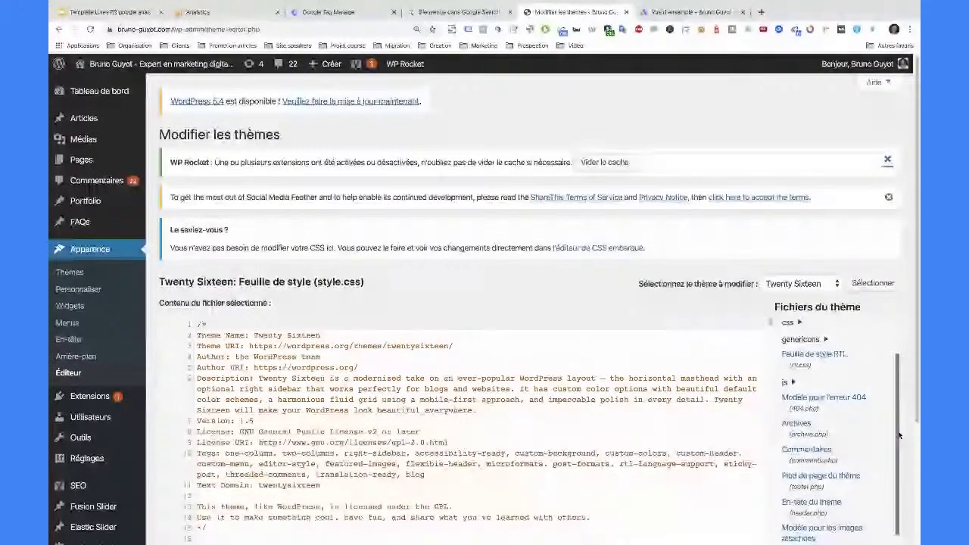
# - Open header.php and paste the Tag Manager head snippet right after the <head> tag
pyautogui.scroll(-1, 871, 439)
pyautogui.click(831, 453)
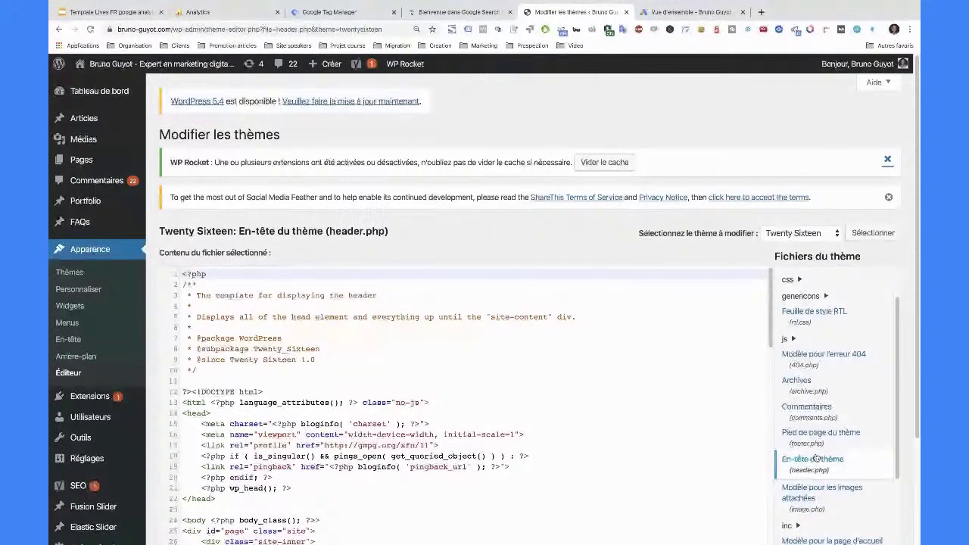
pyautogui.scroll(-3, 348, 404)
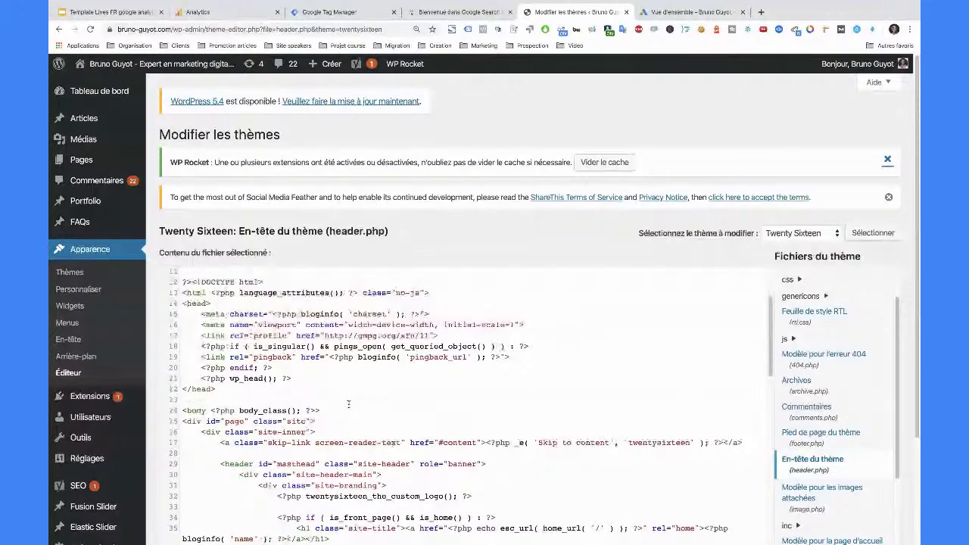
pyautogui.click(185, 309)
pyautogui.doubleClick(186, 309)
pyautogui.click(216, 309)
pyautogui.press('Return')
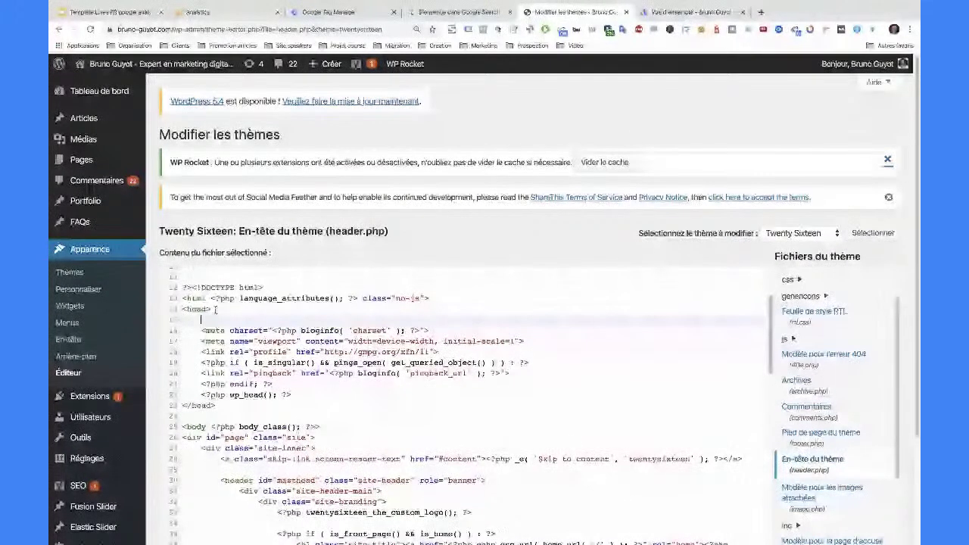
pyautogui.write("<!-- Google Tag Manager --> <script>(function(w,d,s,l,i){w[l]=w[l]||[];w[l].push({'gtm.start': new Date().getTime(),event:'gtm.js'});var f=d.getElementsByTagName(s)[0], j=d.createElement(s),dl=l!='dataLayer'?'&l='+l:'';j.async=true;j.src= 'https://www.googletagmanager.com/gtm.js?id='+i+dl;f.parentNode.insertBefore(j,f); })(window,document,'script','dataLayer','GTM-WFZTBSW');</script> <!-- End Google Tag Manager -->")
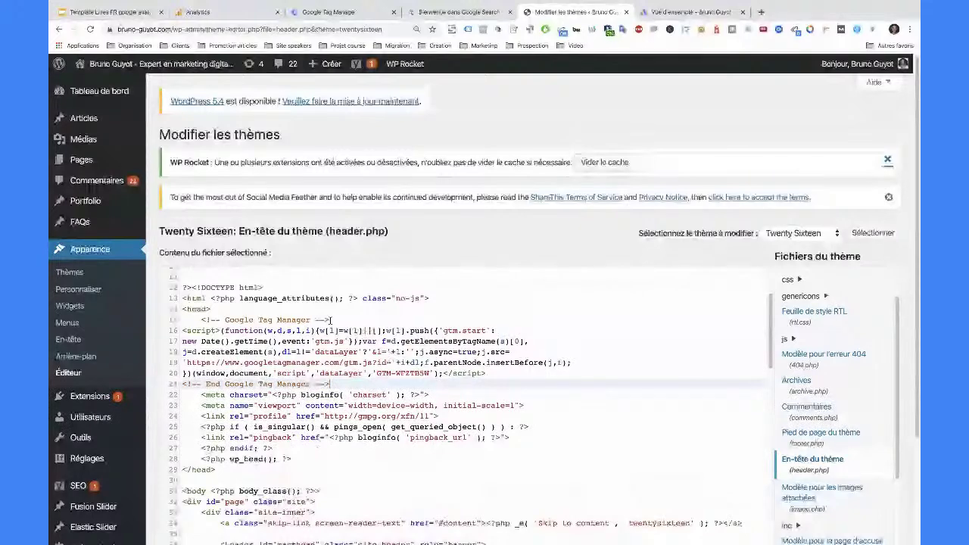
# - Copy the noscript body snippet and paste it right after the <body> tag
pyautogui.hotkey('ctrl', '3')
pyautogui.click(283, 322)
pyautogui.hotkey('ctrl', 'c')
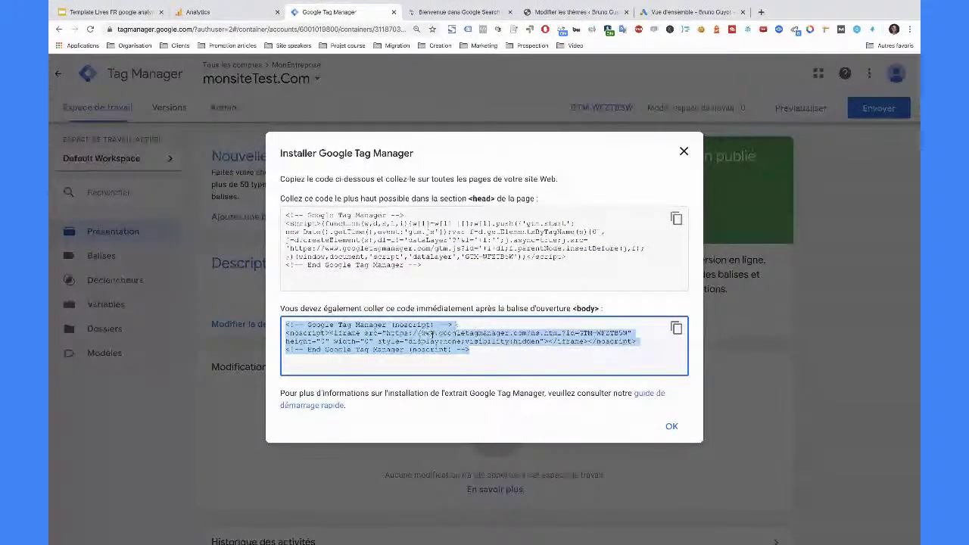
pyautogui.hotkey('ctrl', '5')
pyautogui.moveTo(182, 428); pyautogui.dragTo(324, 426)
pyautogui.click(326, 429)
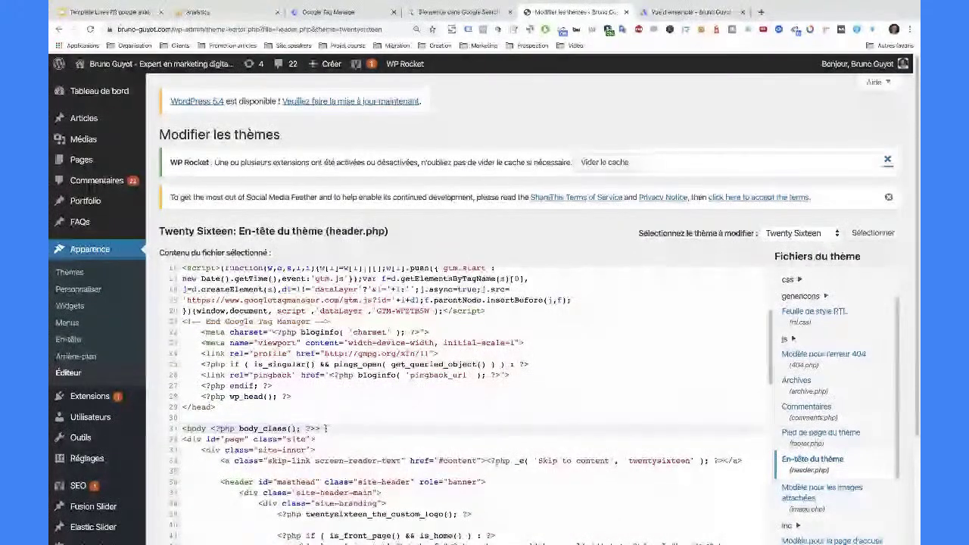
pyautogui.press('Return')
pyautogui.hotkey('ctrl', 'v')
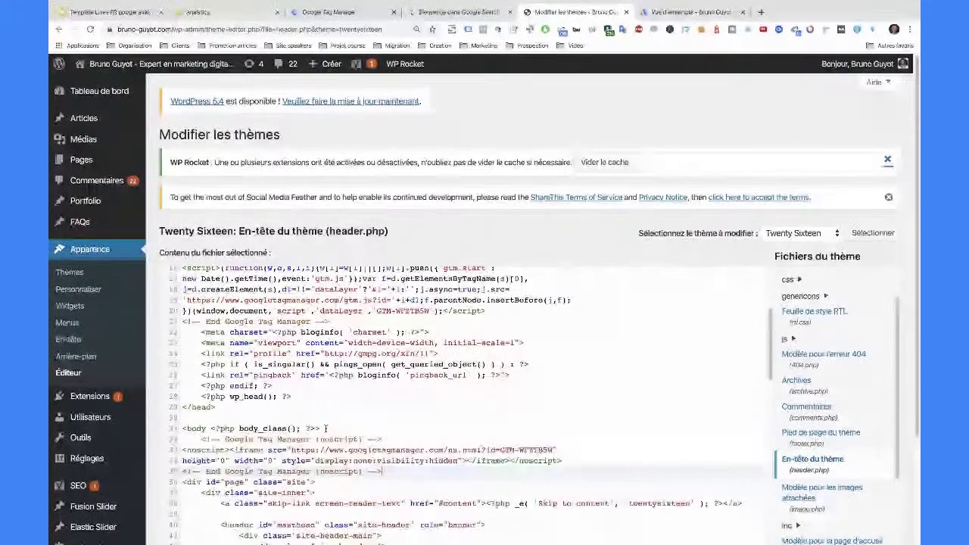
pyautogui.scroll(-1, 347, 401)
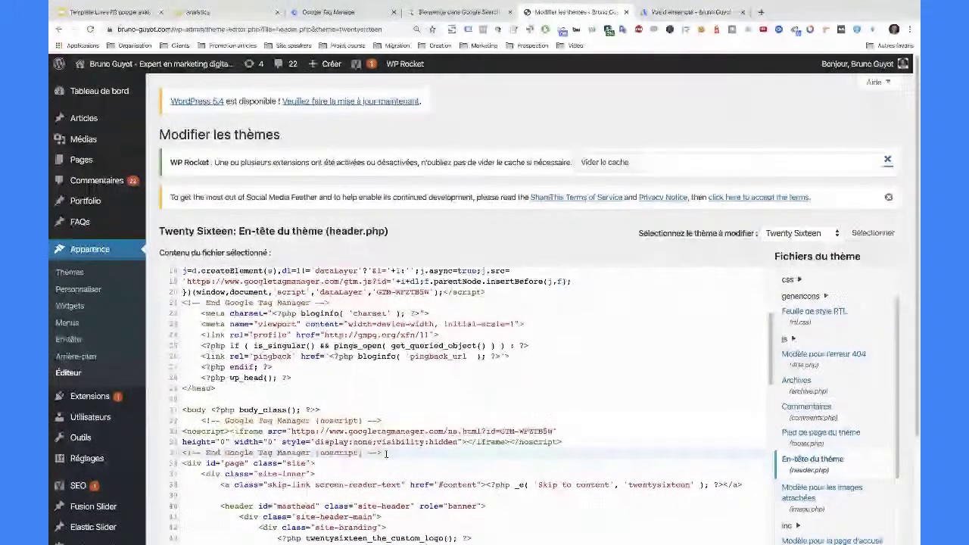
# - Delete both pasted snippets from header.php and go to Extensions > Ajouter
pyautogui.moveTo(387, 453); pyautogui.dragTo(174, 423)
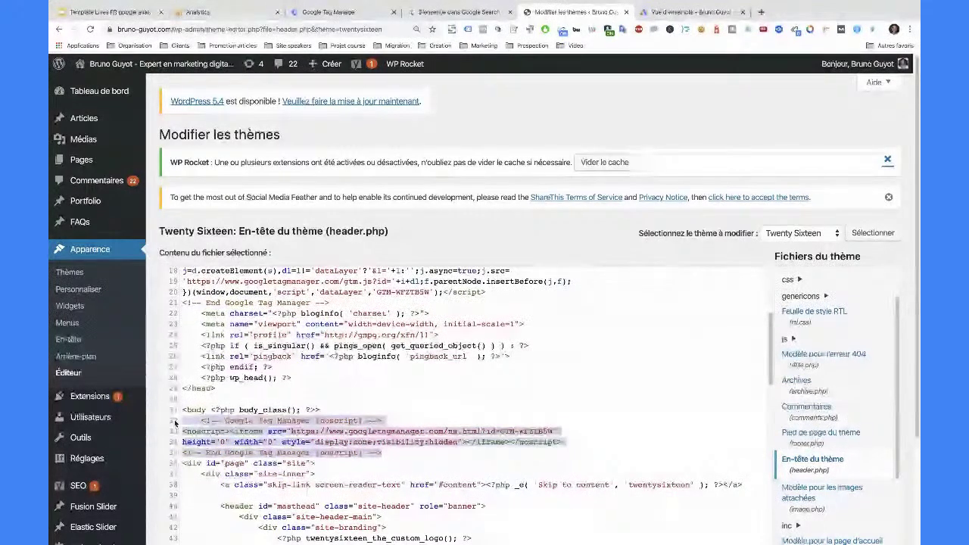
pyautogui.press('Delete')
pyautogui.scroll(6, 275, 399)
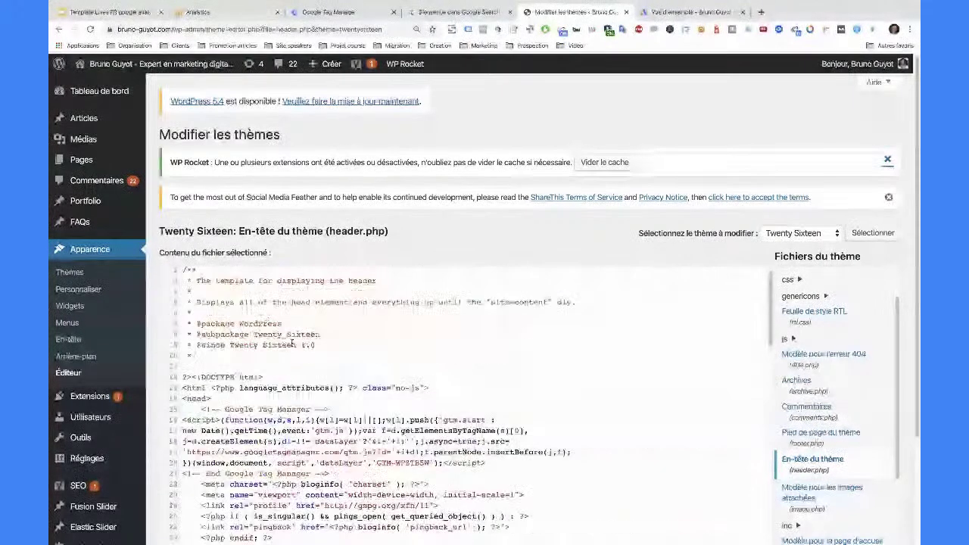
pyautogui.scroll(-1, 275, 399)
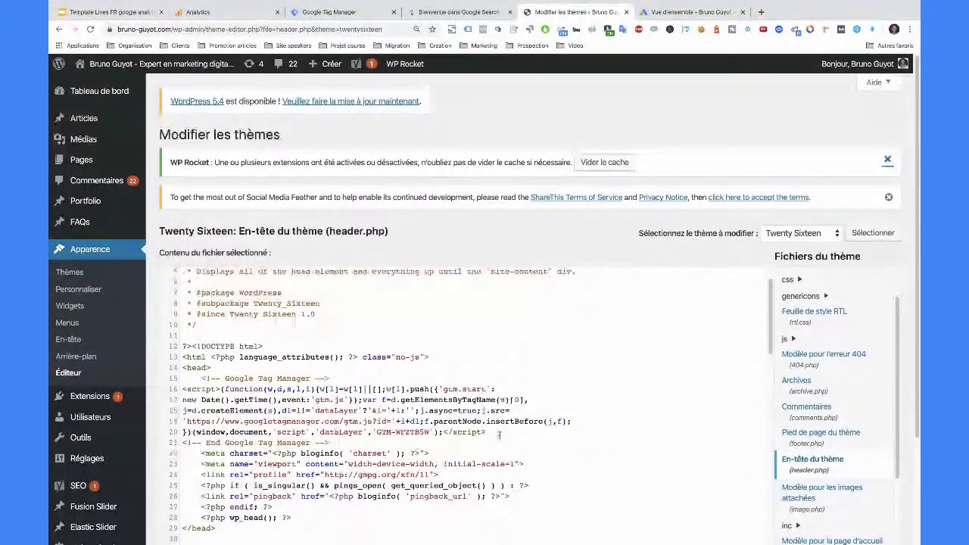
pyautogui.moveTo(499, 433); pyautogui.dragTo(170, 382)
pyautogui.press('Delete')
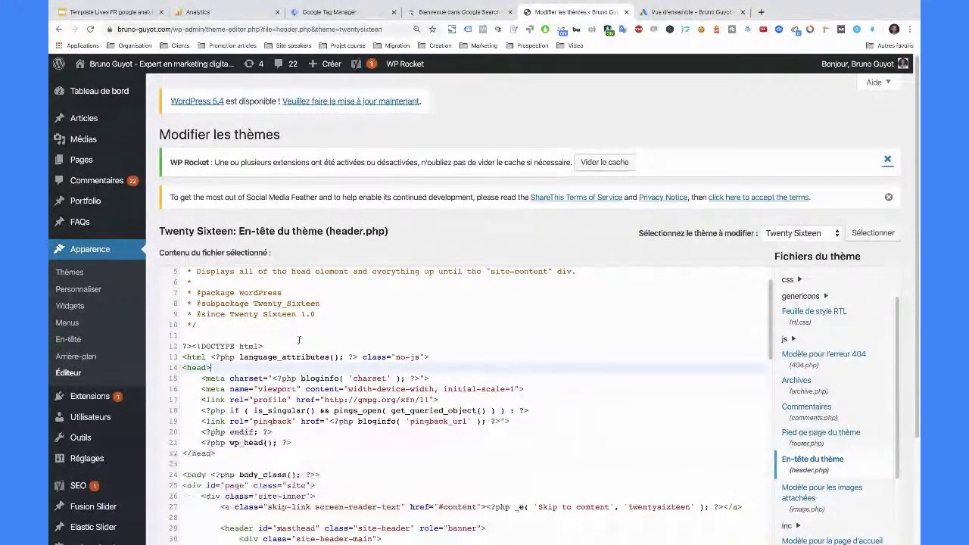
pyautogui.moveTo(83, 396)
pyautogui.click(168, 416)
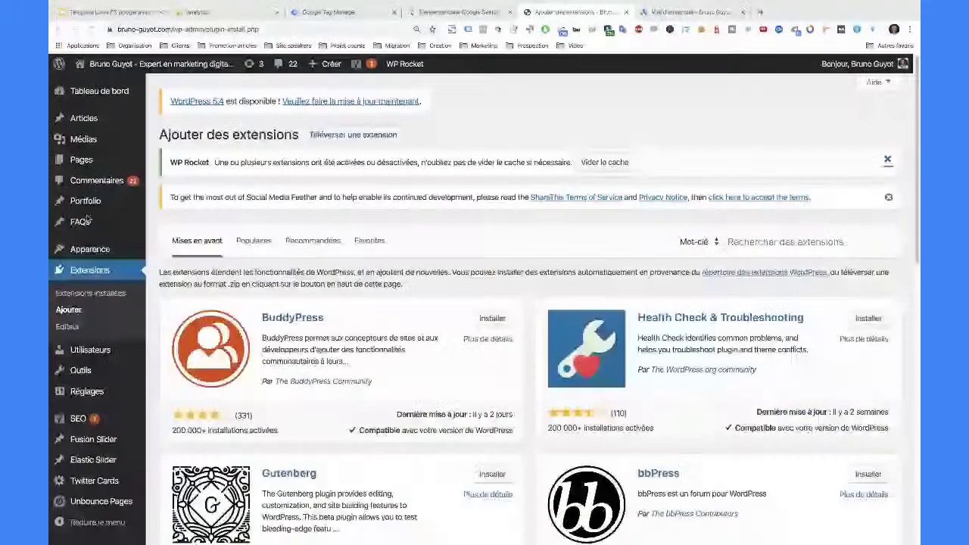
# - Search plugins for 'google tag manager', confirm it's active, and open Réglages > Google Tag Manager
pyautogui.click(793, 241)
pyautogui.write('google tag manager')
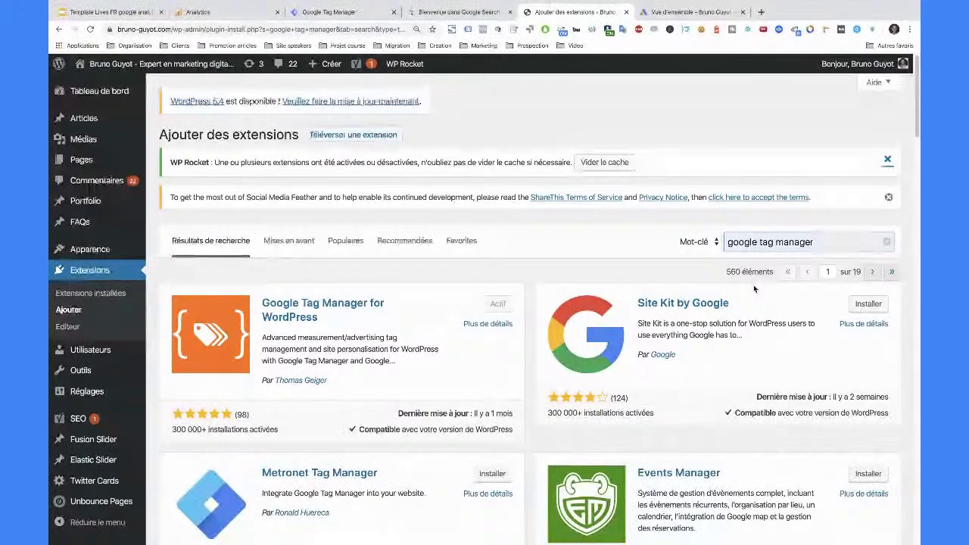
pyautogui.scroll(-1, 754, 285)
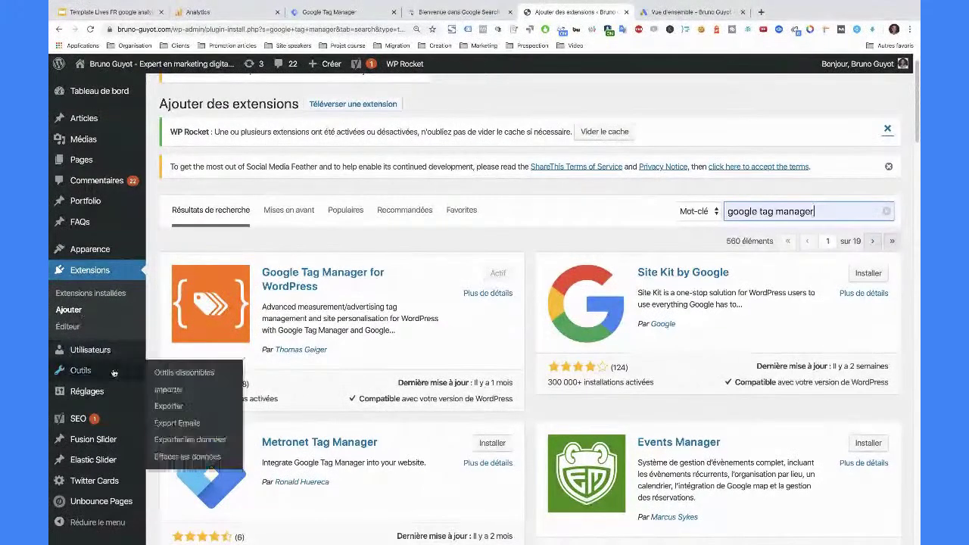
pyautogui.moveTo(106, 391)
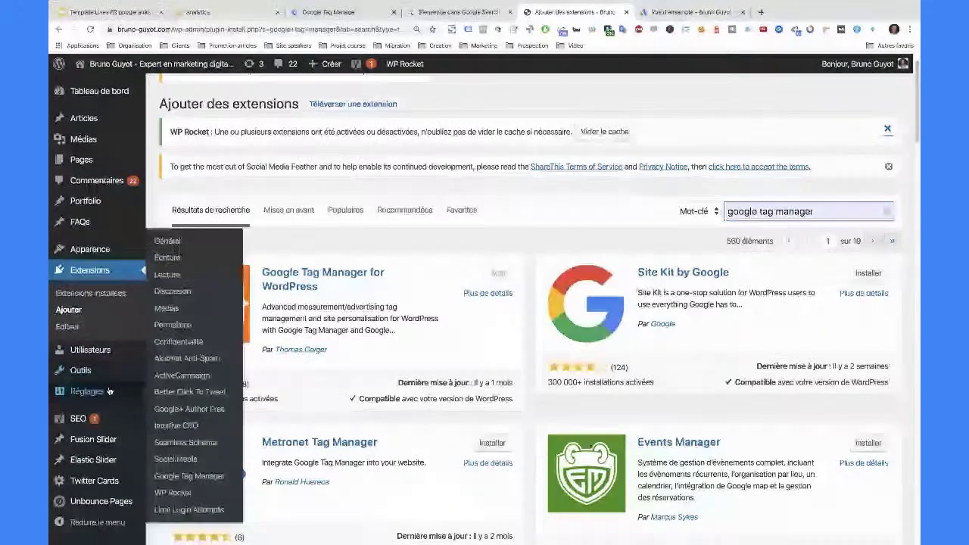
pyautogui.click(209, 476)
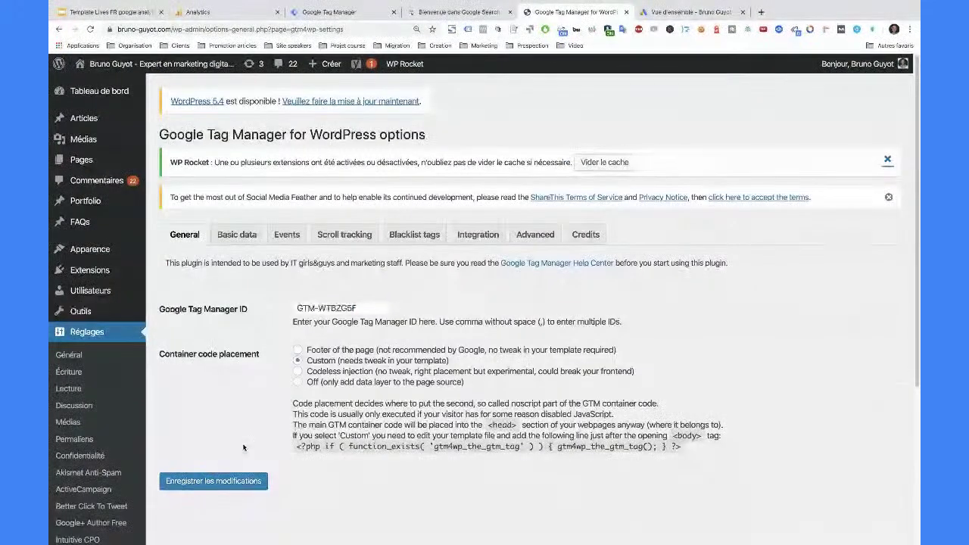
# - Select the Google Tag Manager ID value in the plugin's General settings
pyautogui.tripleClick(359, 311)
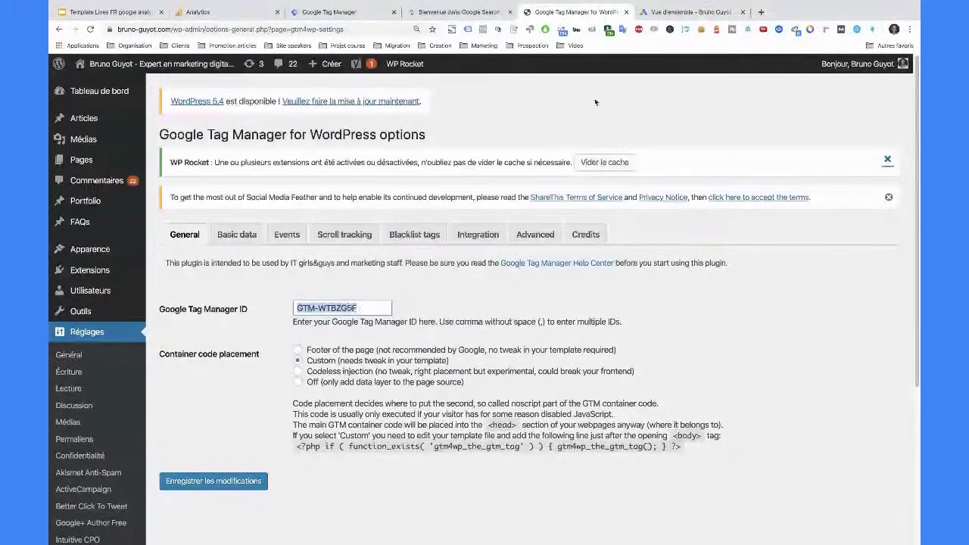
# - Compare the container ID in the head install code with the one in the container header
pyautogui.click(326, 12)
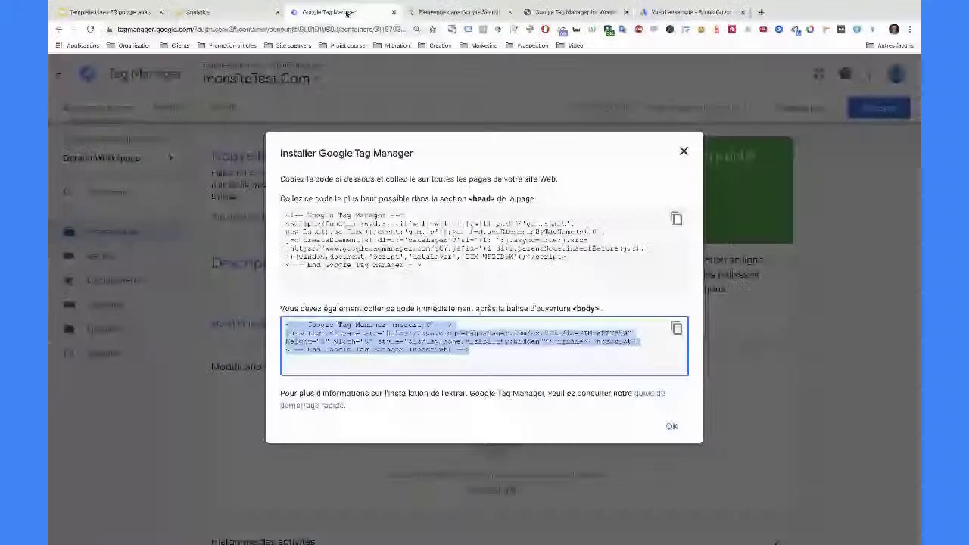
pyautogui.click(467, 257)
pyautogui.moveTo(465, 257); pyautogui.dragTo(515, 258)
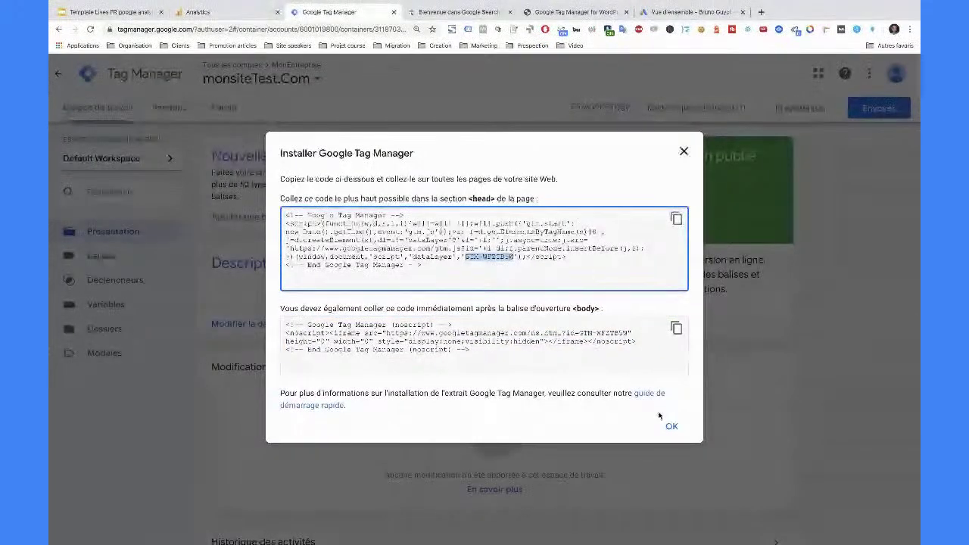
pyautogui.click(685, 153)
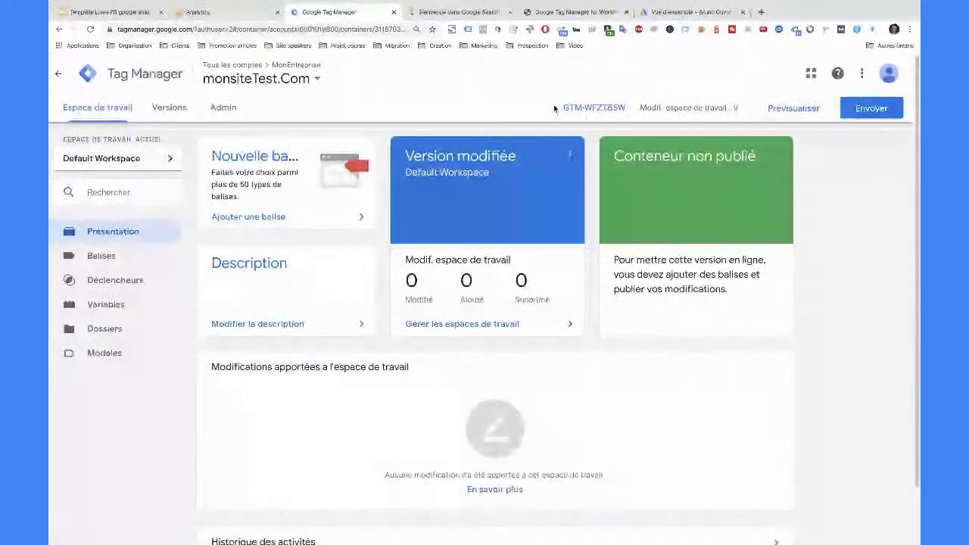
pyautogui.moveTo(562, 108); pyautogui.dragTo(626, 109)
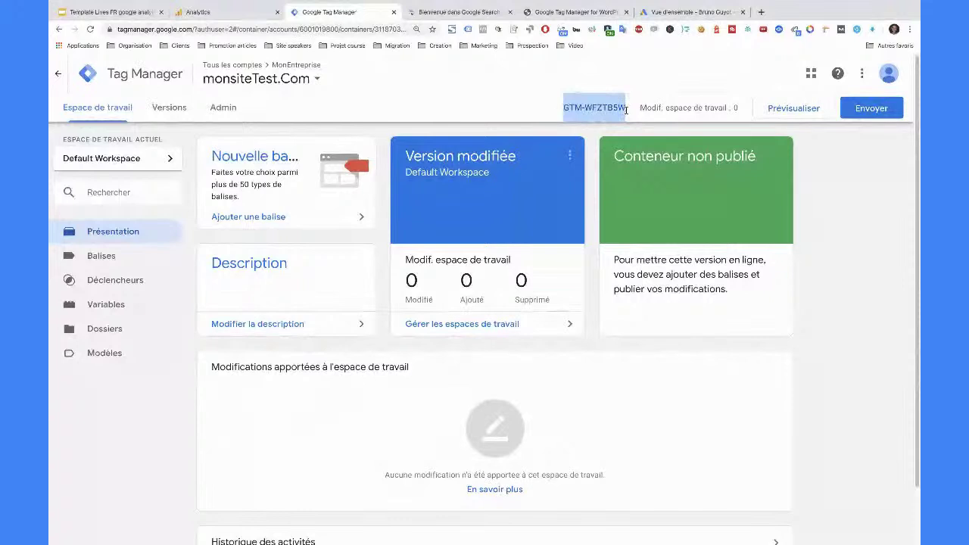
pyautogui.click(530, 112)
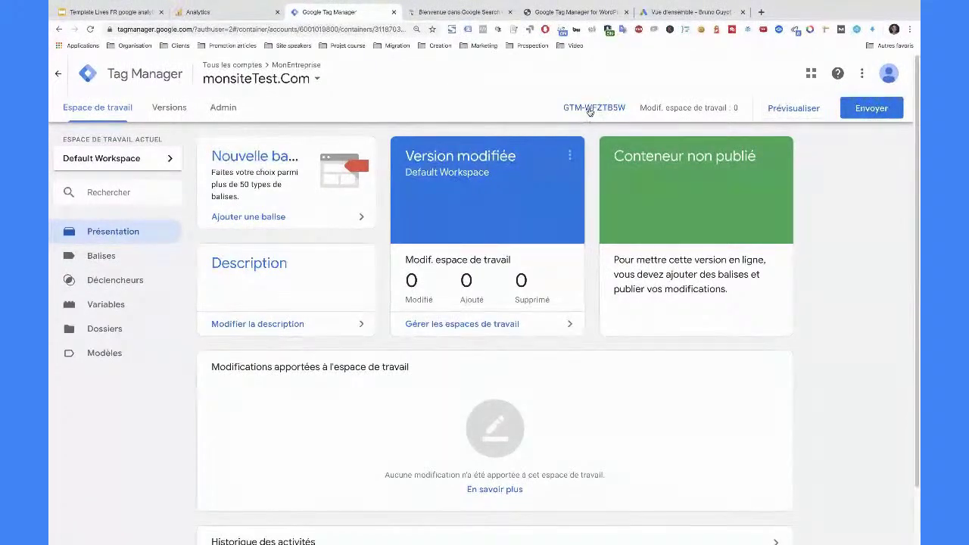
# - Select the container ID GTM-WFZTB5W and place the cursor in WordPress's Tag Manager ID field
pyautogui.click(595, 109)
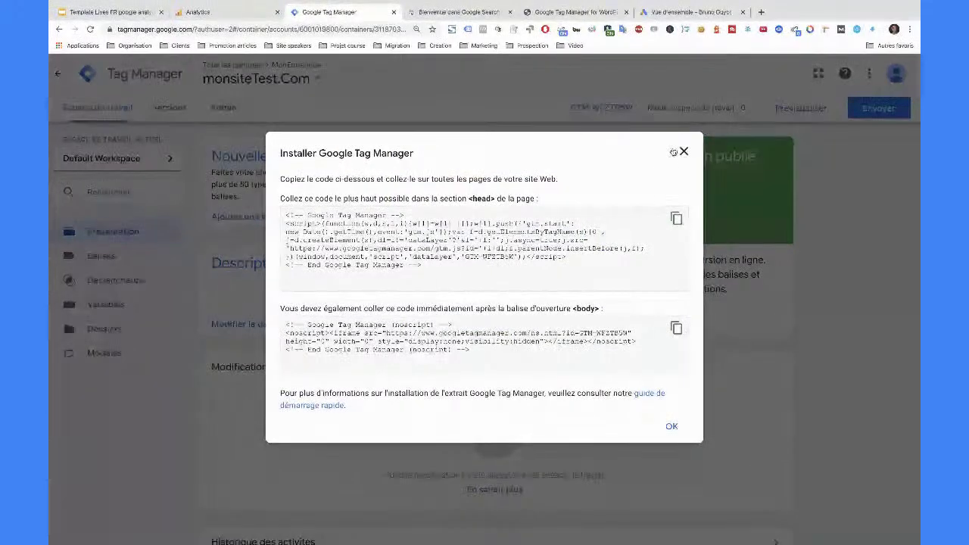
pyautogui.click(683, 153)
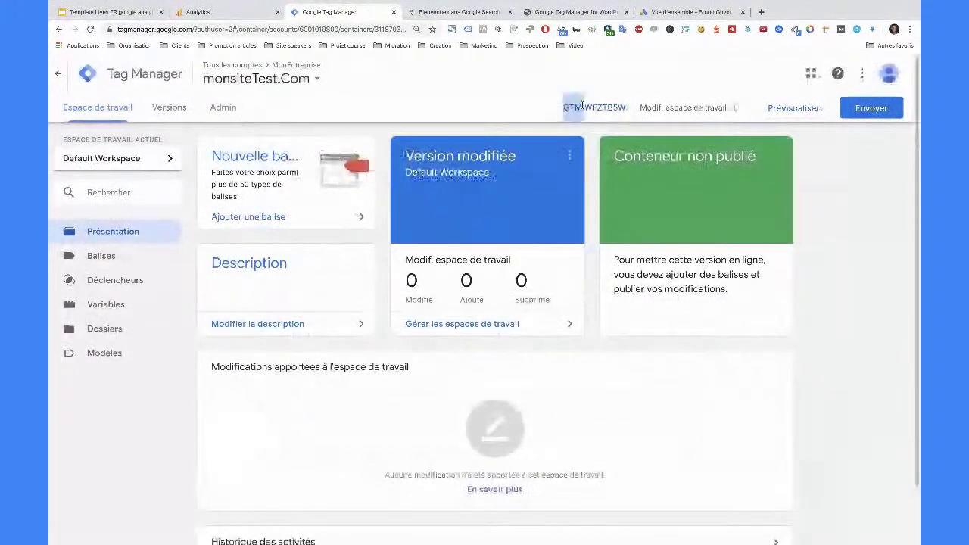
pyautogui.moveTo(589, 102); pyautogui.dragTo(627, 107)
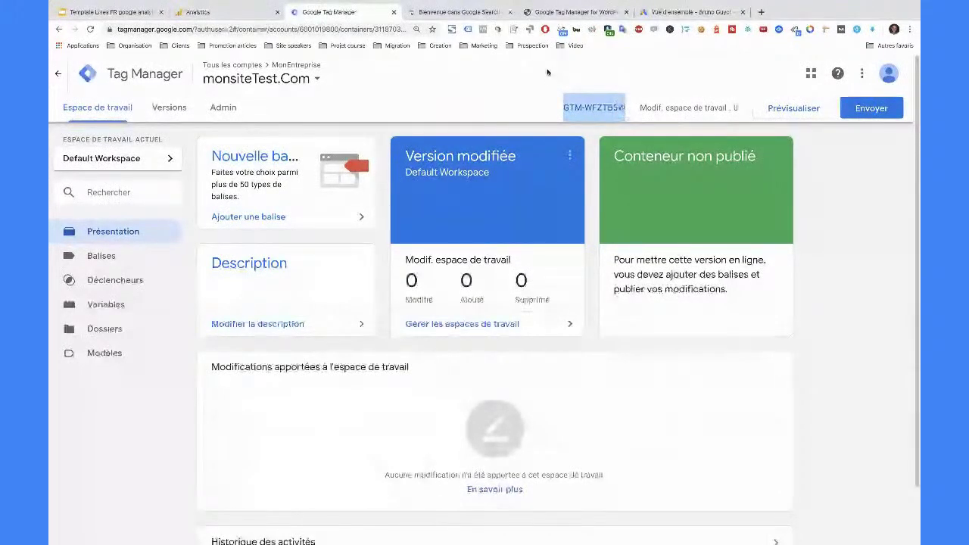
pyautogui.click(576, 12)
pyautogui.click(356, 308)
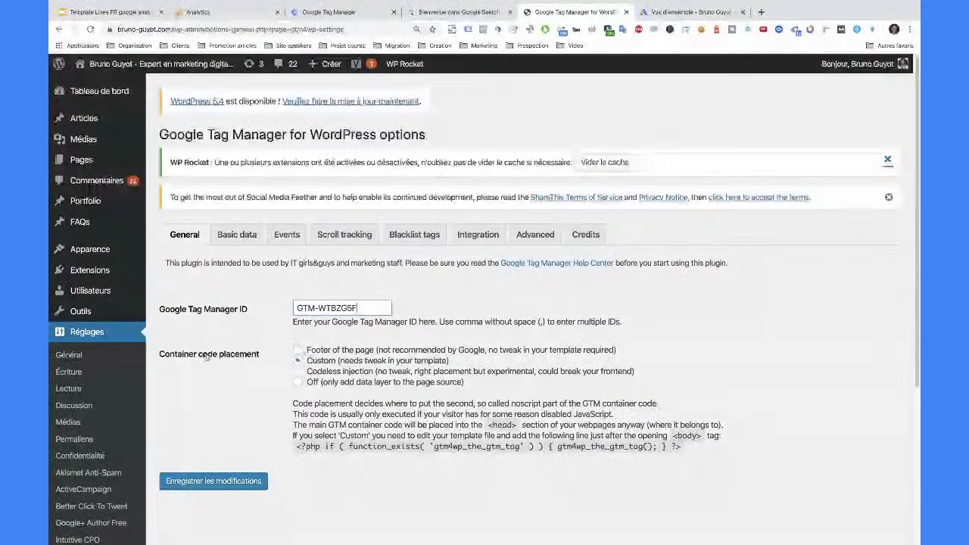
pyautogui.moveTo(305, 361); pyautogui.dragTo(482, 347)
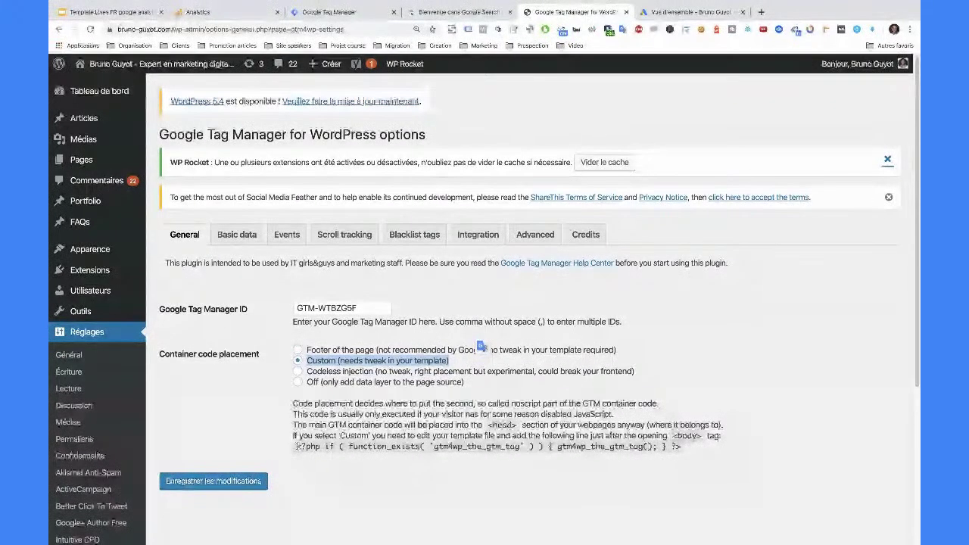
pyautogui.moveTo(295, 447); pyautogui.dragTo(680, 449)
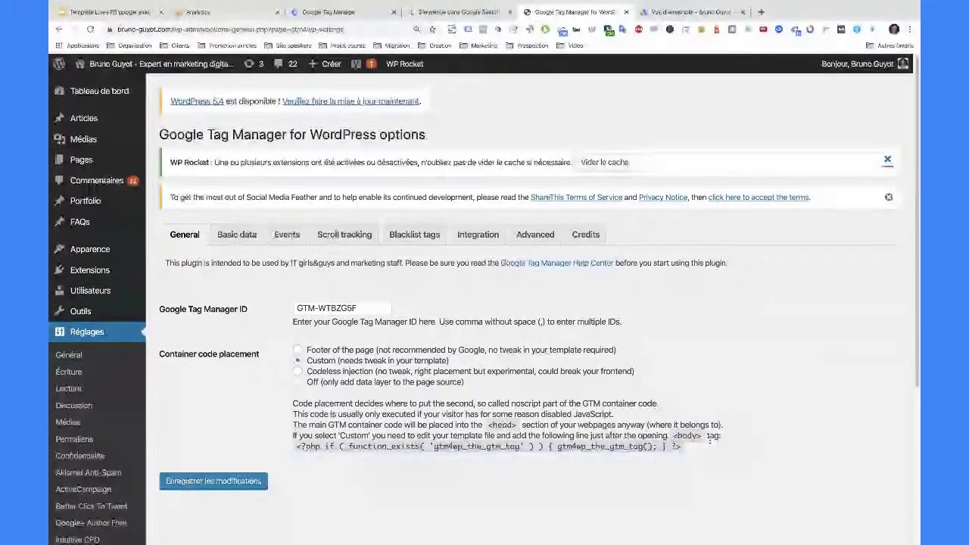
pyautogui.moveTo(118, 254)
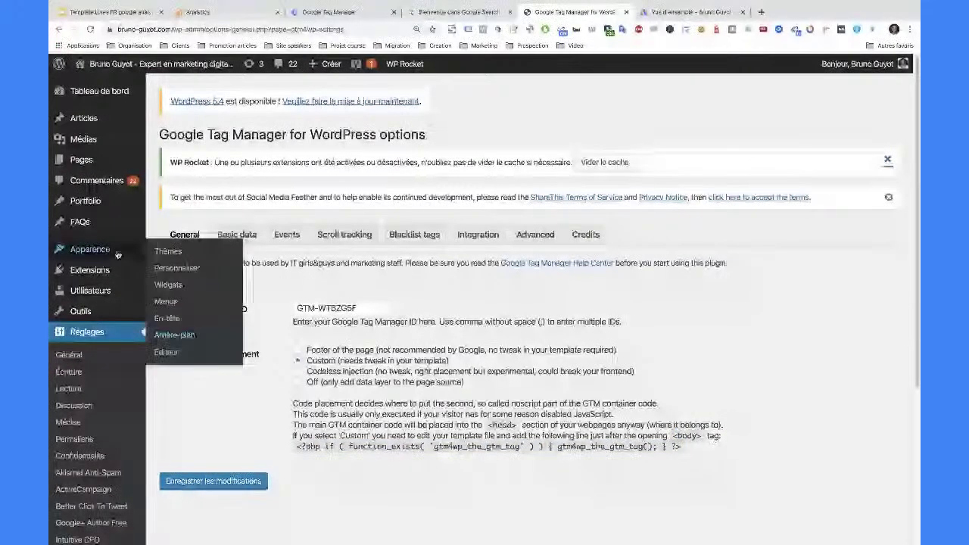
# - Paste the gtm4wp_the_gtm_tag() PHP line below the <body> tag in Twenty Sixteen's header.php
pyautogui.click(173, 353)
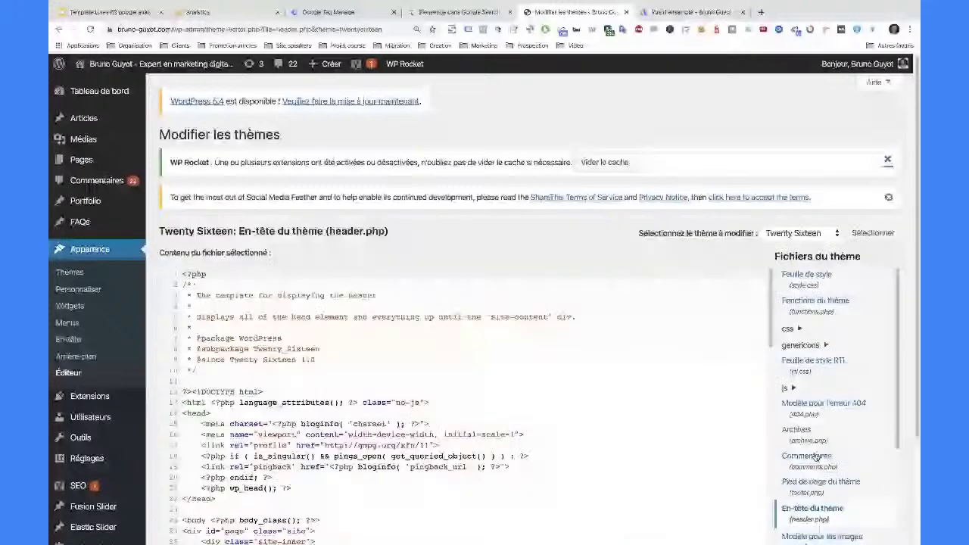
pyautogui.scroll(-2, 387, 363)
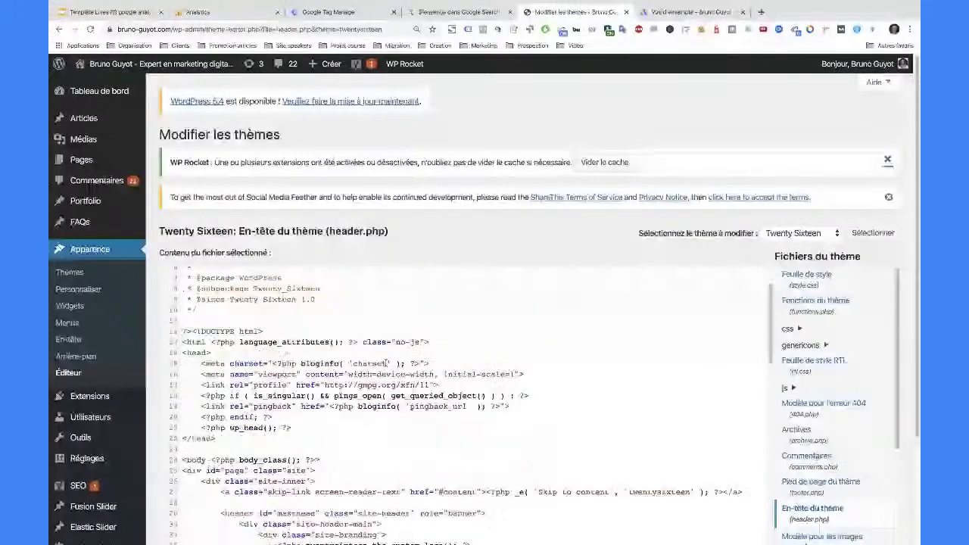
pyautogui.scroll(-1, 387, 363)
pyautogui.scroll(-2, 386, 366)
pyautogui.click(331, 352)
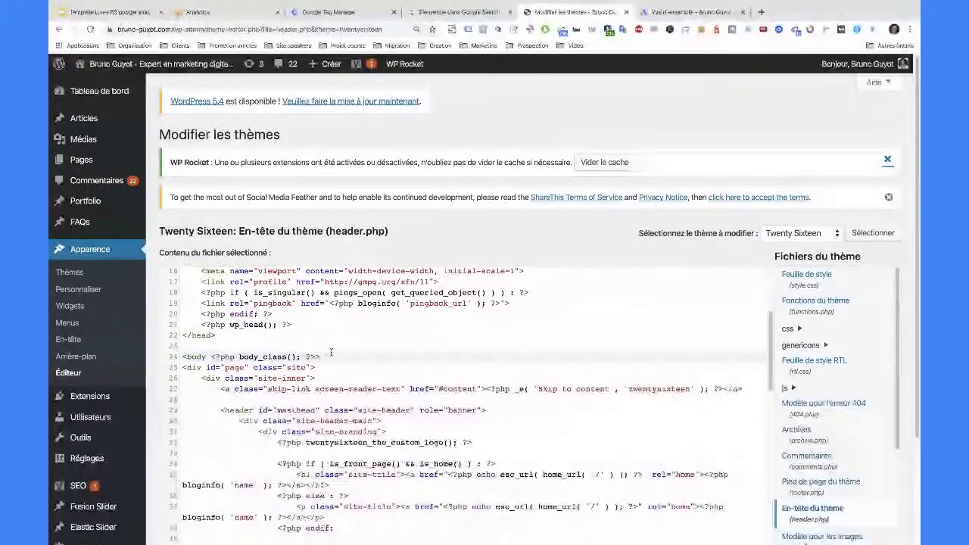
pyautogui.hotkey('ctrl', 'v')
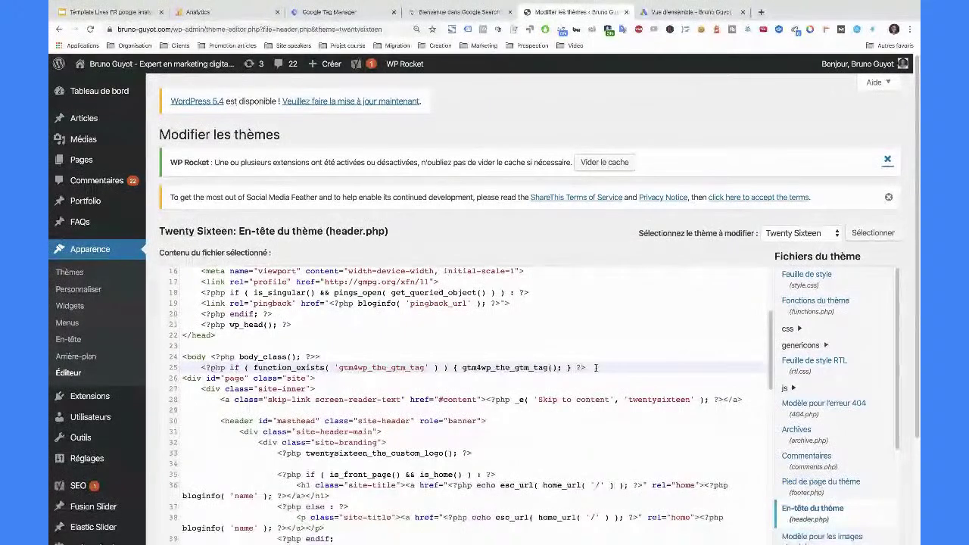
pyautogui.scroll(-3, 484, 303)
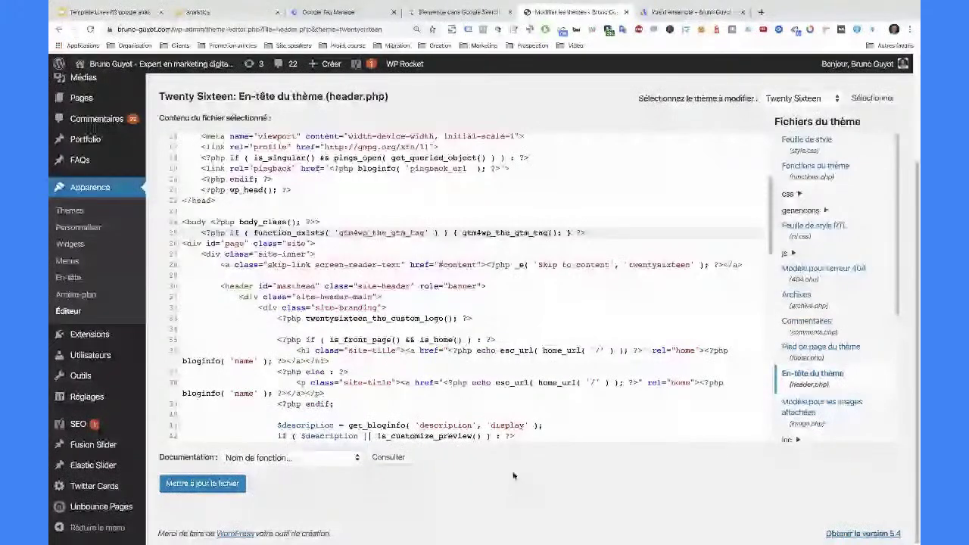
pyautogui.moveTo(89, 404)
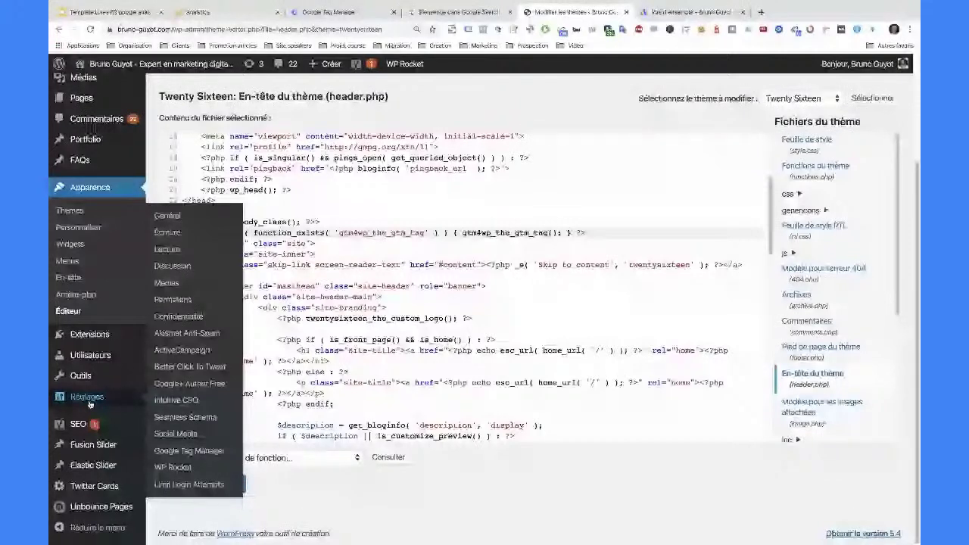
# - Review the WordPress Google Tag Manager plugin's Basic data and General options, then view the Analytics tracking code
pyautogui.click(176, 452)
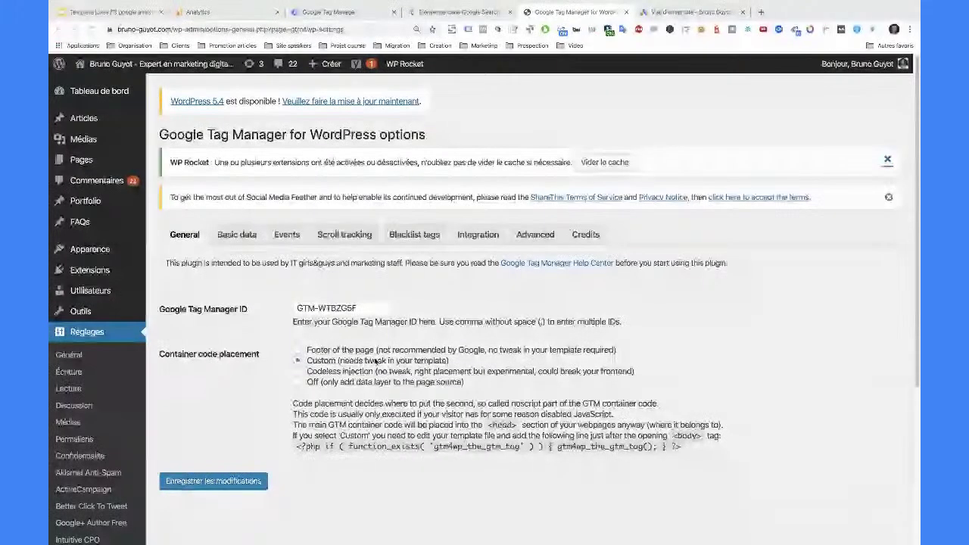
pyautogui.click(230, 237)
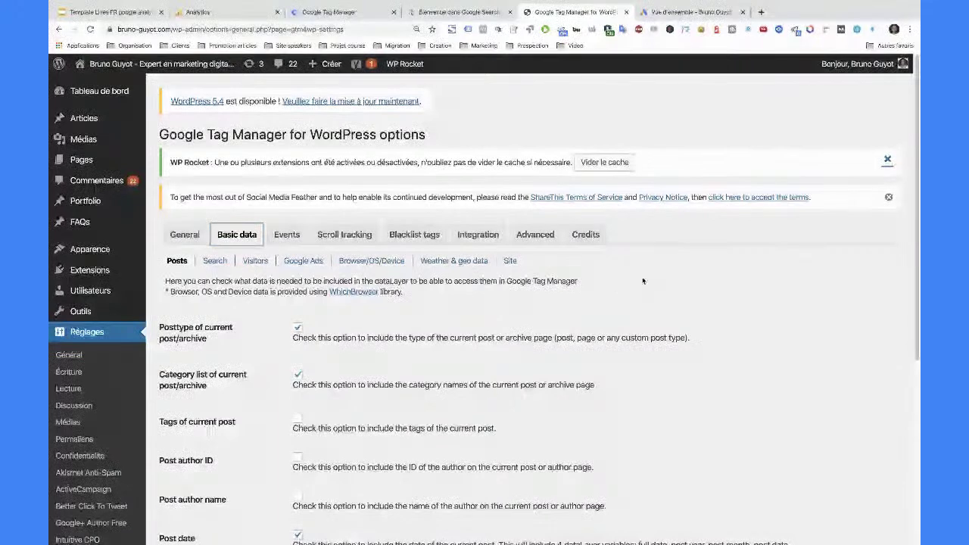
pyautogui.click(175, 236)
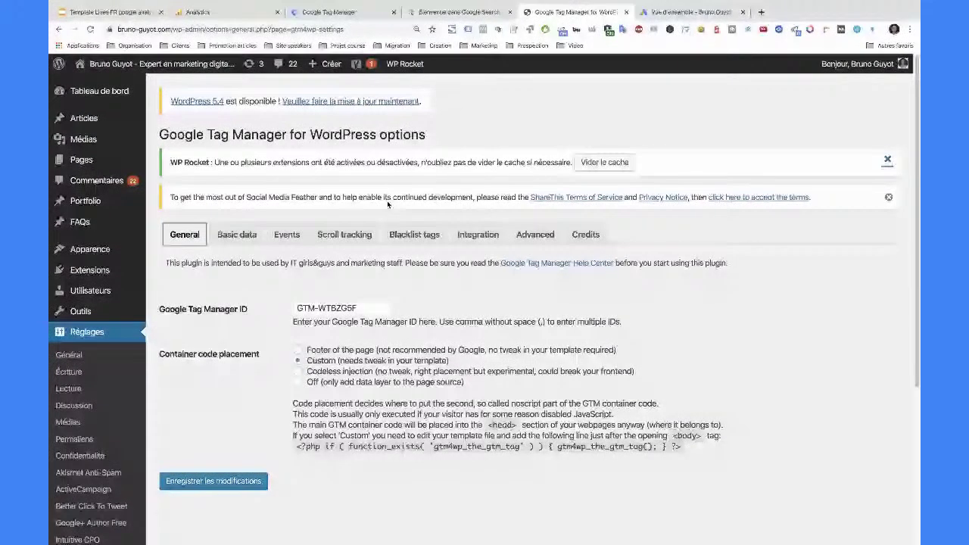
pyautogui.click(198, 12)
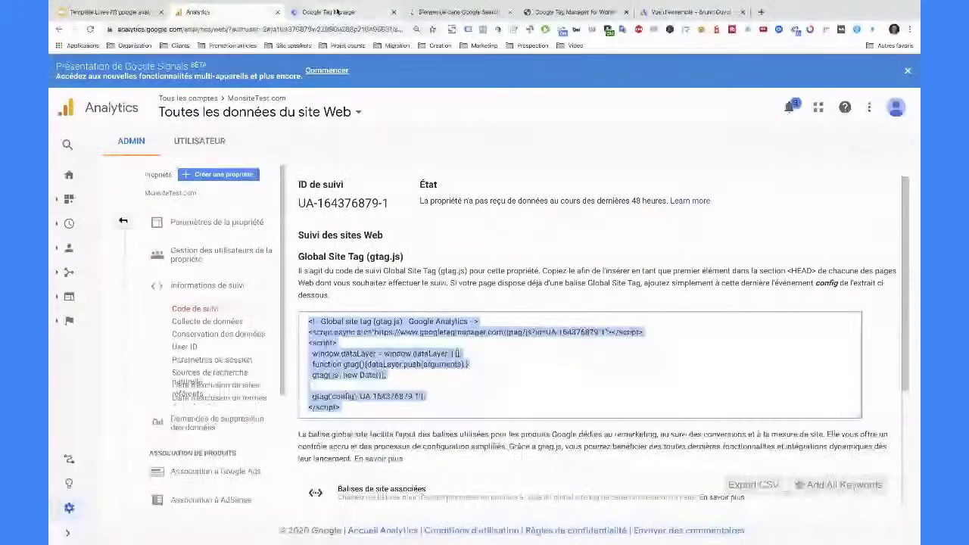
# - Check the Analytics gtag.js snippet, then open the container's Balises list in Tag Manager
pyautogui.click(350, 12)
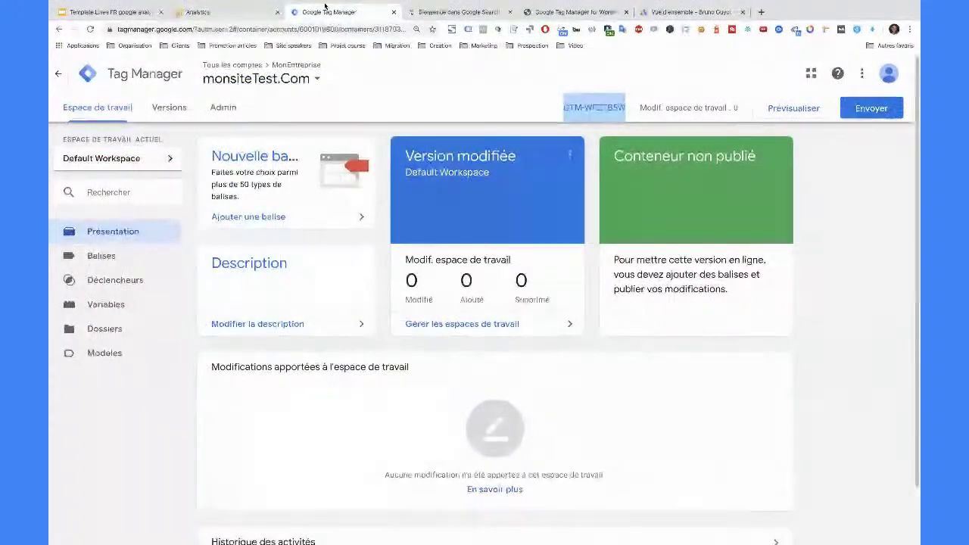
pyautogui.click(200, 12)
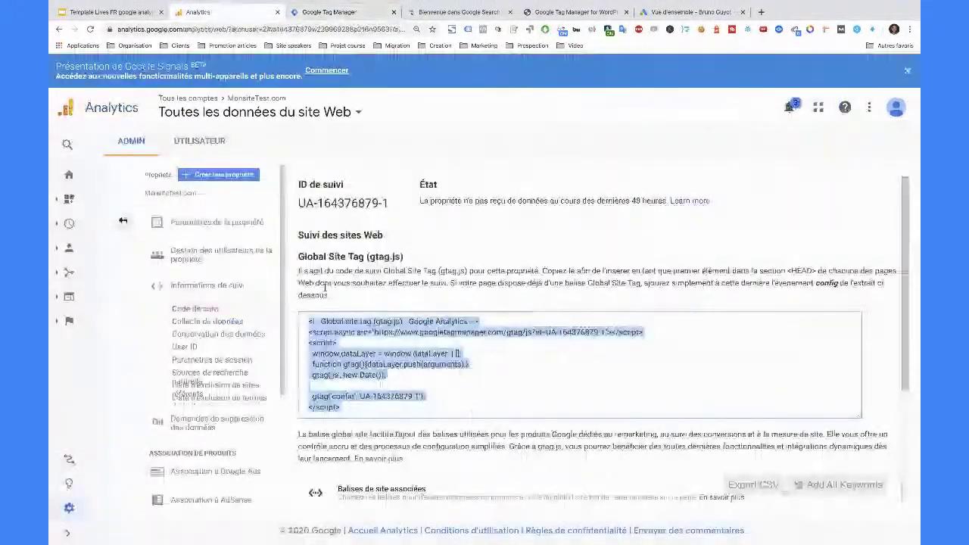
pyautogui.scroll(-1, 331, 294)
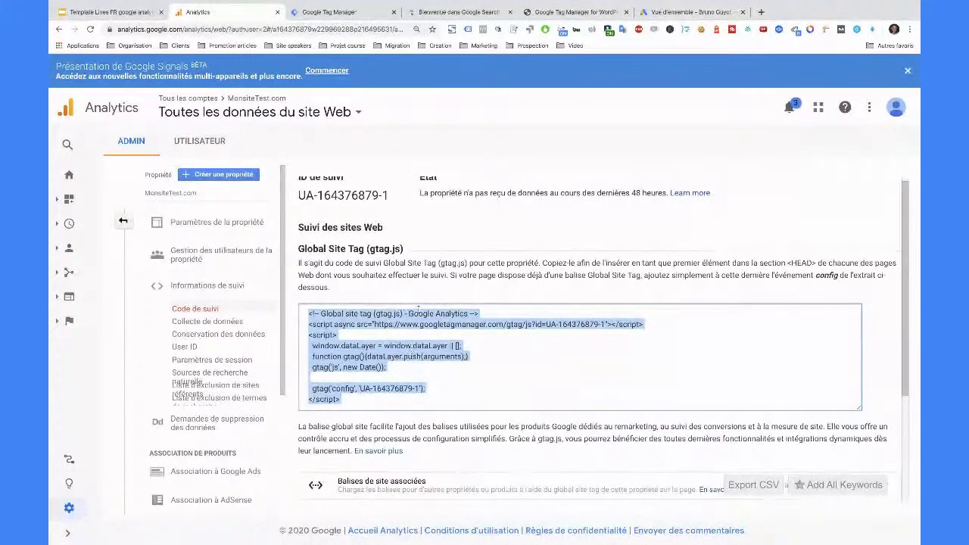
pyautogui.click(349, 11)
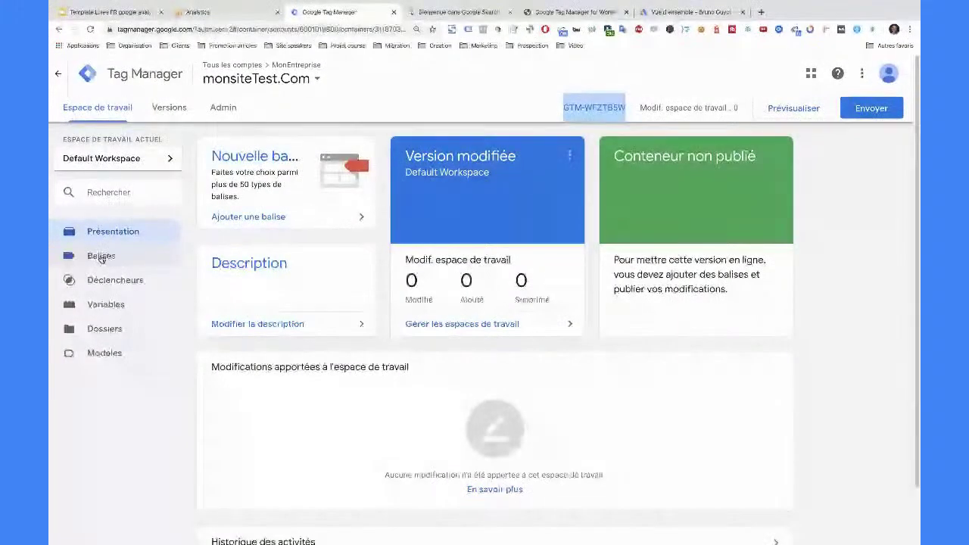
pyautogui.click(104, 258)
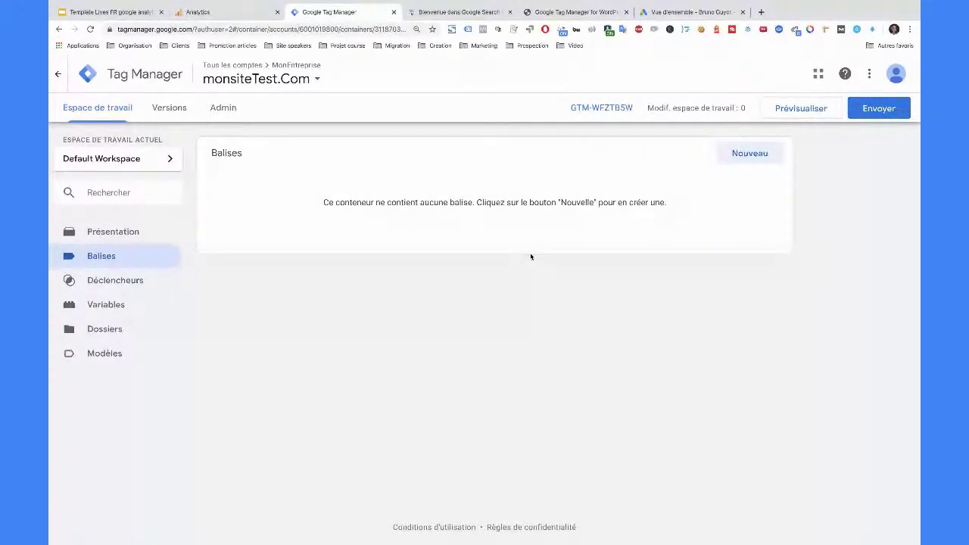
# - Select and copy the full Global Site Tag (gtag.js) snippet from Google Analytics
pyautogui.click(237, 13)
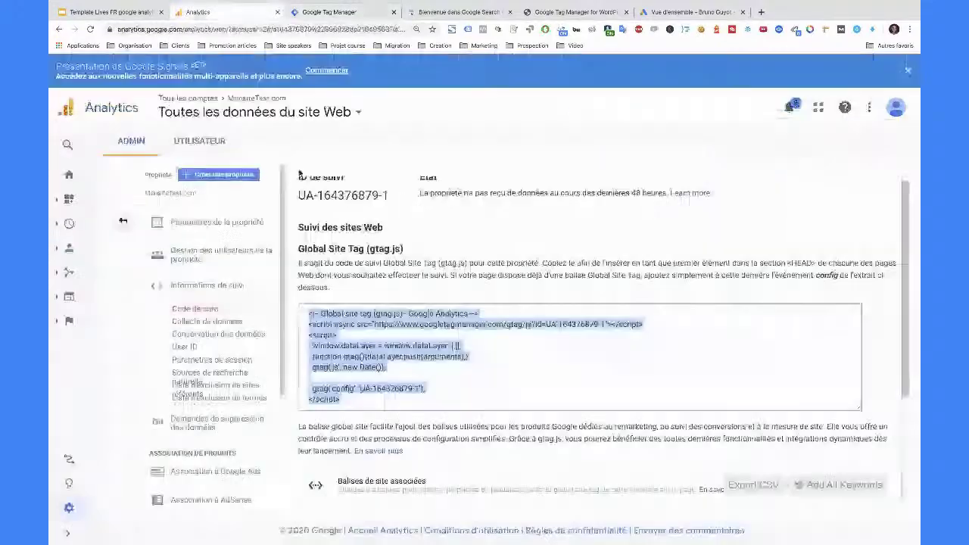
pyautogui.moveTo(307, 312); pyautogui.dragTo(351, 401)
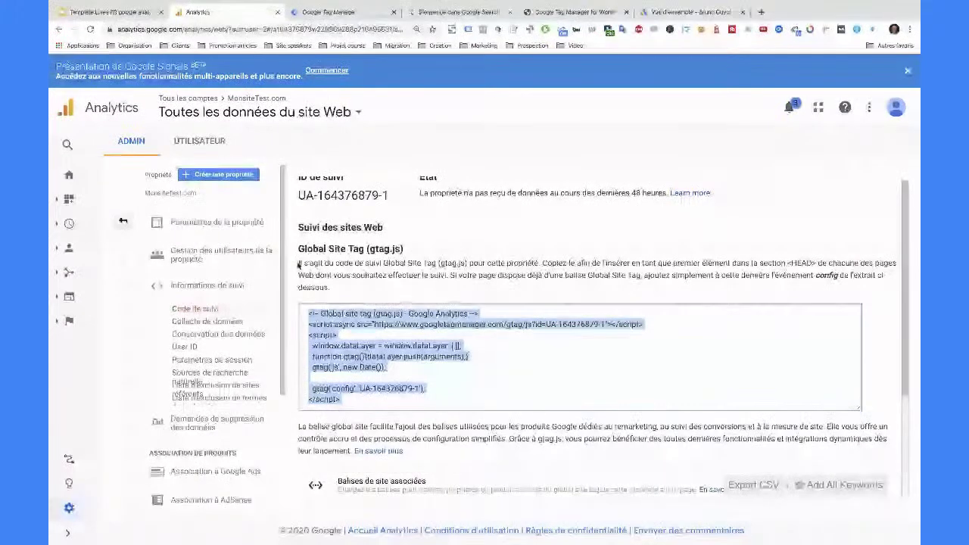
pyautogui.moveTo(299, 262); pyautogui.dragTo(329, 286)
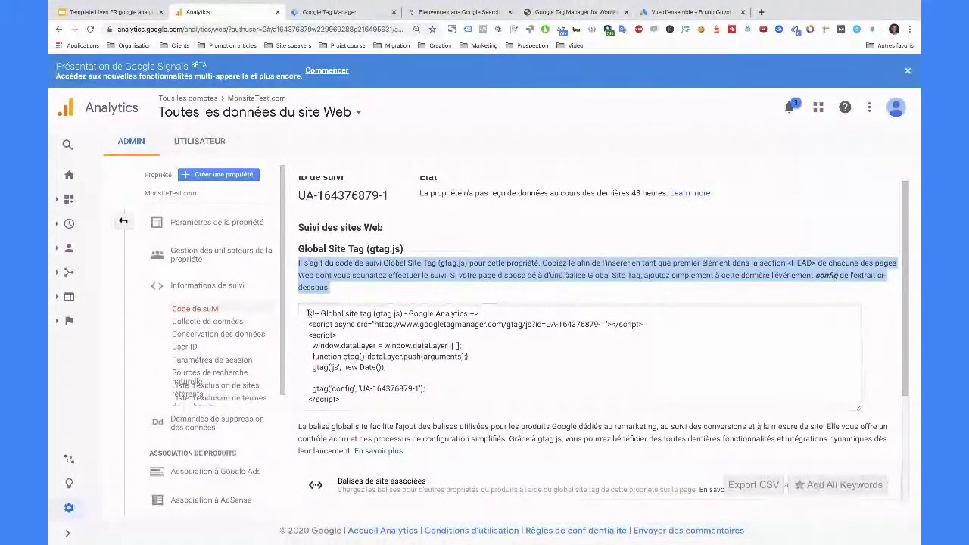
pyautogui.moveTo(308, 313); pyautogui.dragTo(360, 400)
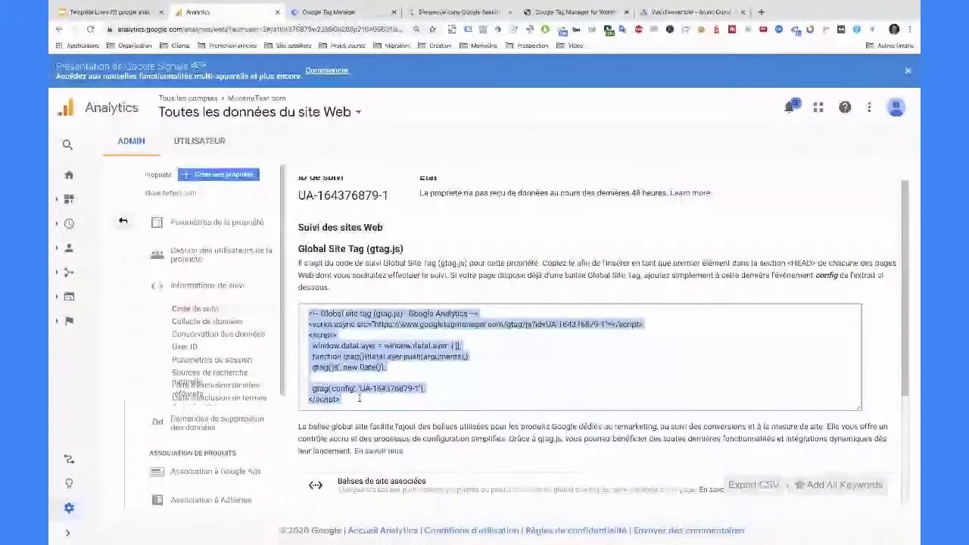
pyautogui.hotkey('ctrl', 'Tab')
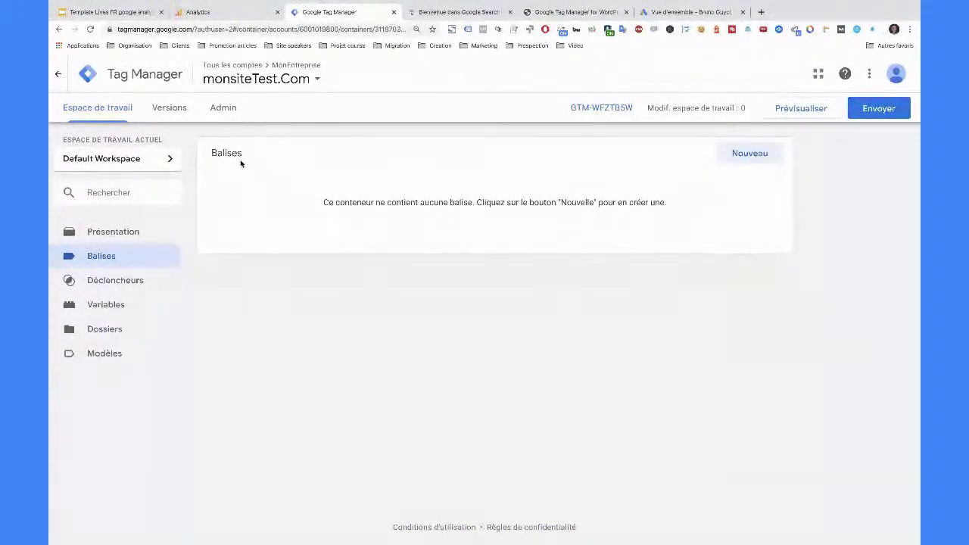
# - Create a new tag titled 'Google Analytics - suivi toutes les pages'
pyautogui.click(751, 154)
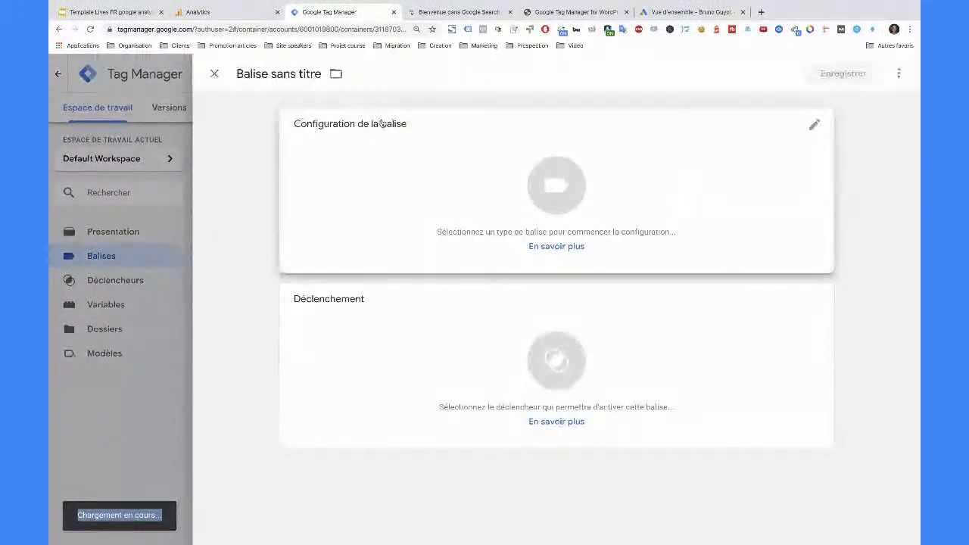
pyautogui.click(281, 73)
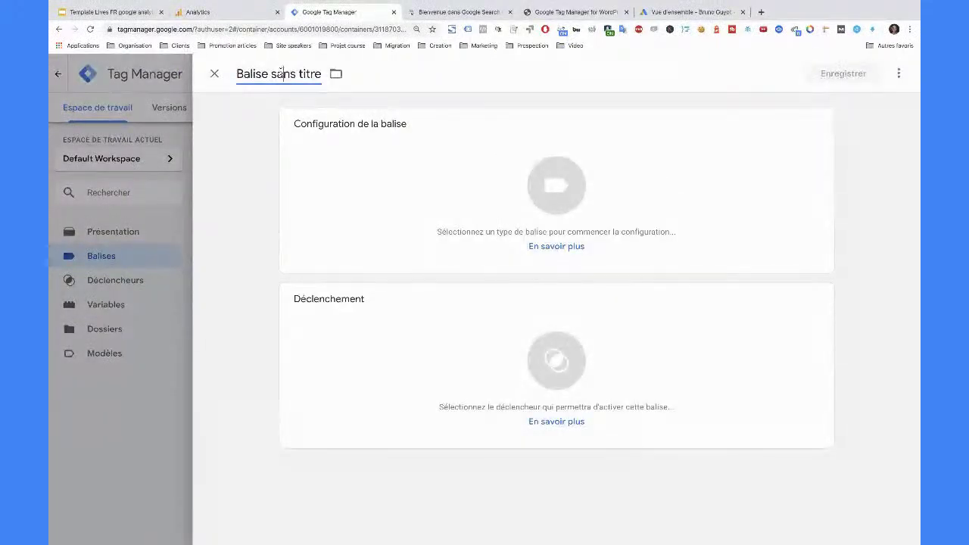
pyautogui.write('Google Analytics - s')
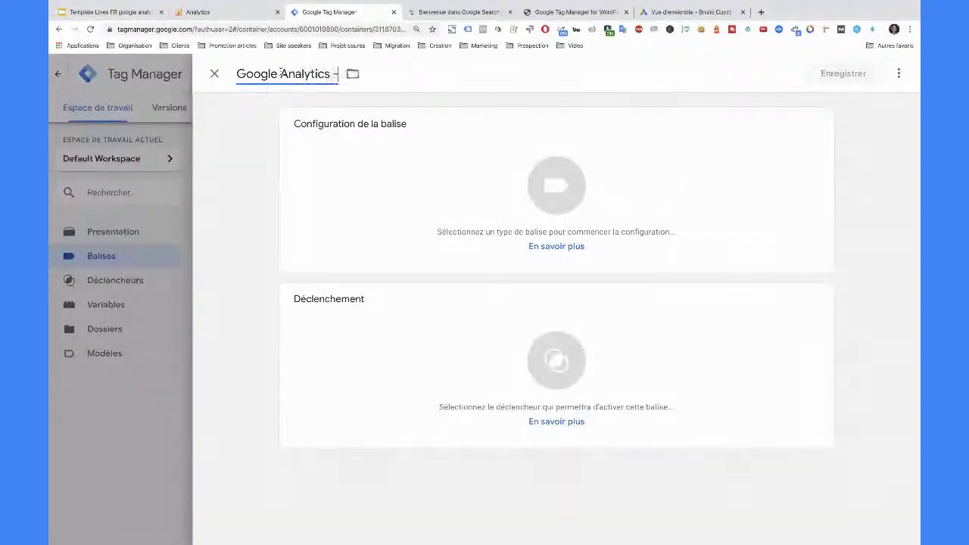
pyautogui.press('BackSpace')
pyautogui.write('toutes les pages')
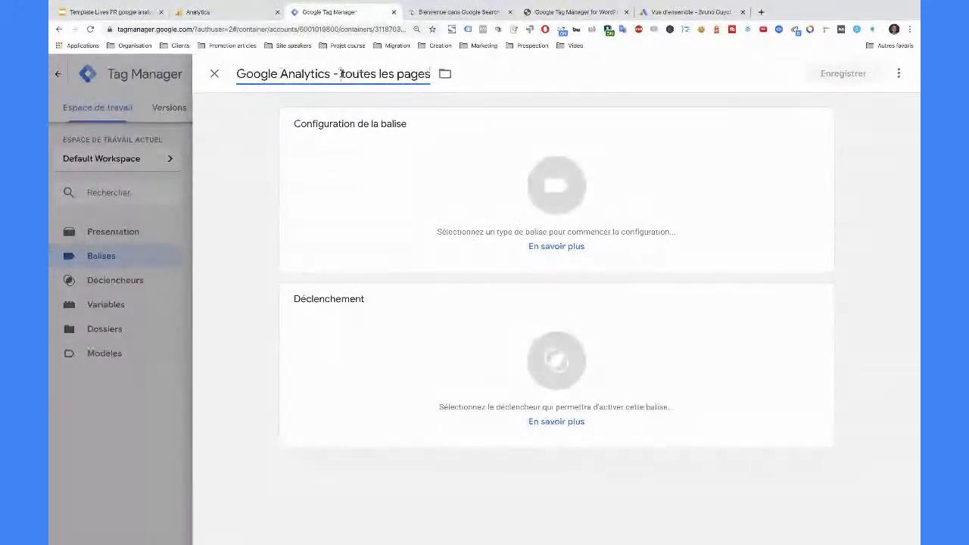
pyautogui.click(340, 74)
pyautogui.write('suivi')
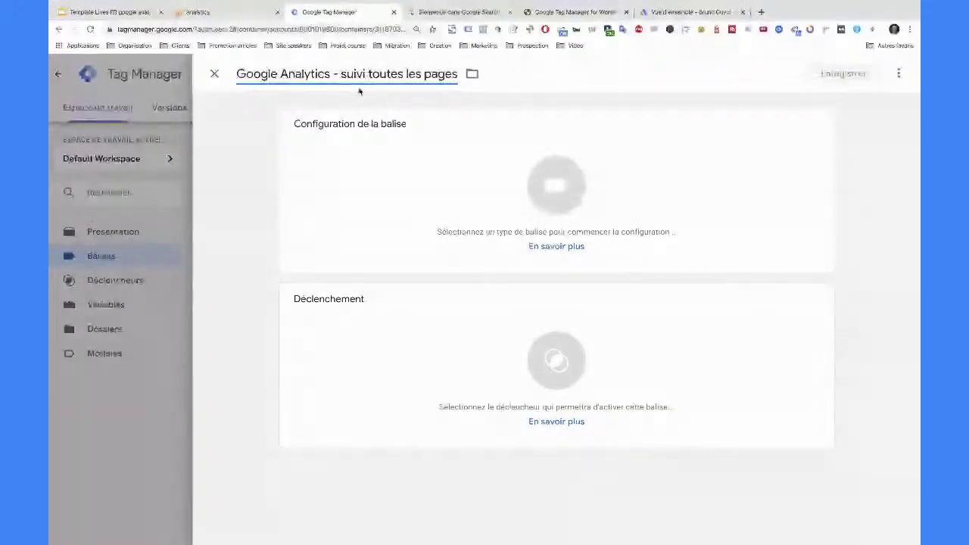
pyautogui.click(487, 194)
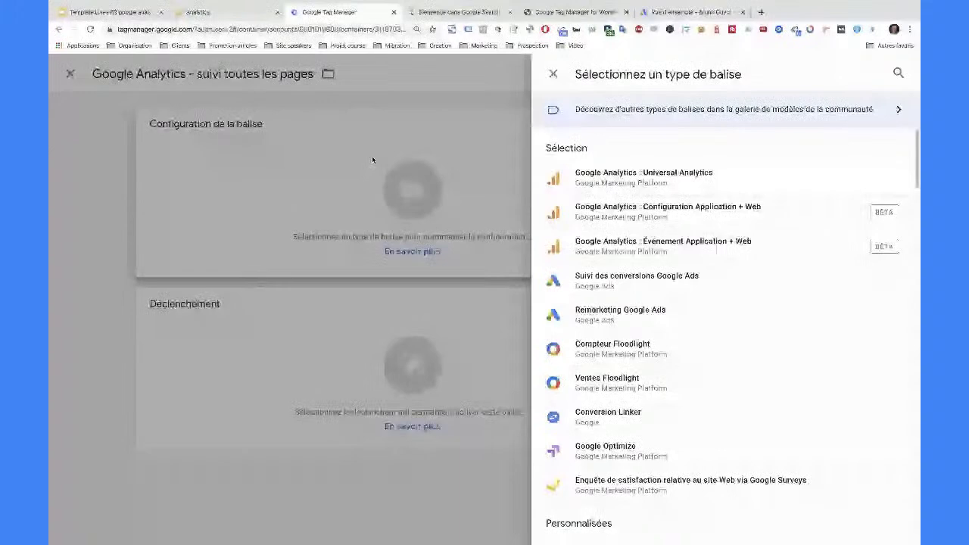
# - Try a Custom HTML tag with the pasted gtag.js code, then switch the type to Universal Analytics
pyautogui.scroll(-1, 594, 185)
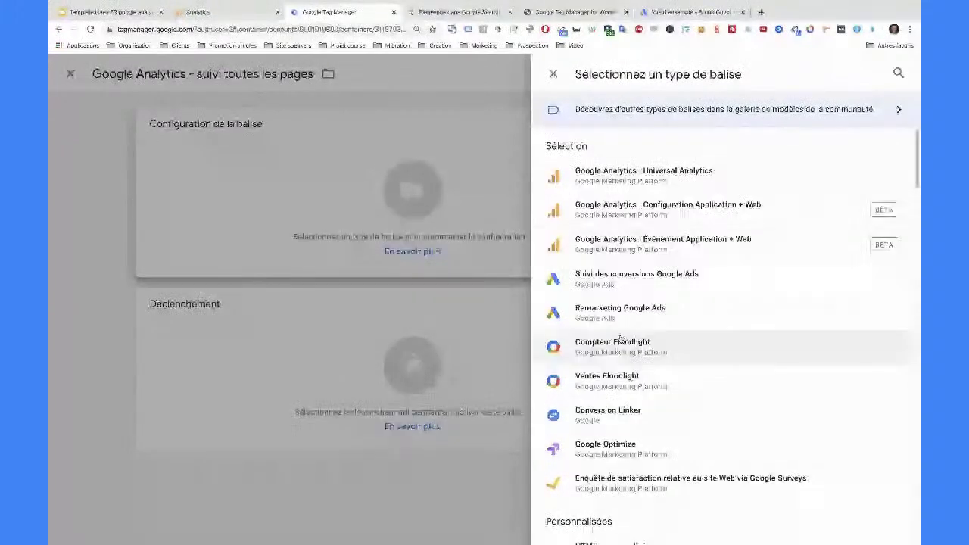
pyautogui.scroll(-1, 620, 338)
pyautogui.click(629, 486)
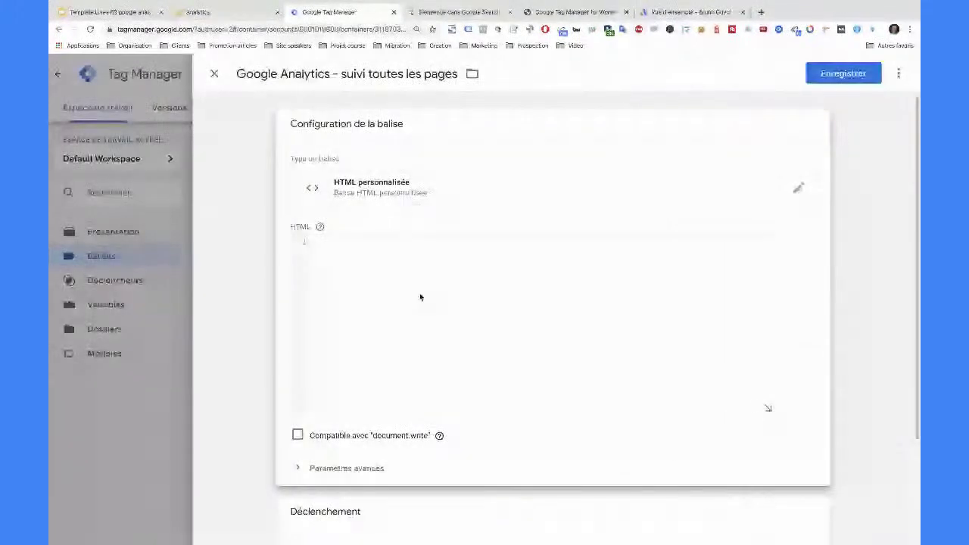
pyautogui.click(203, 13)
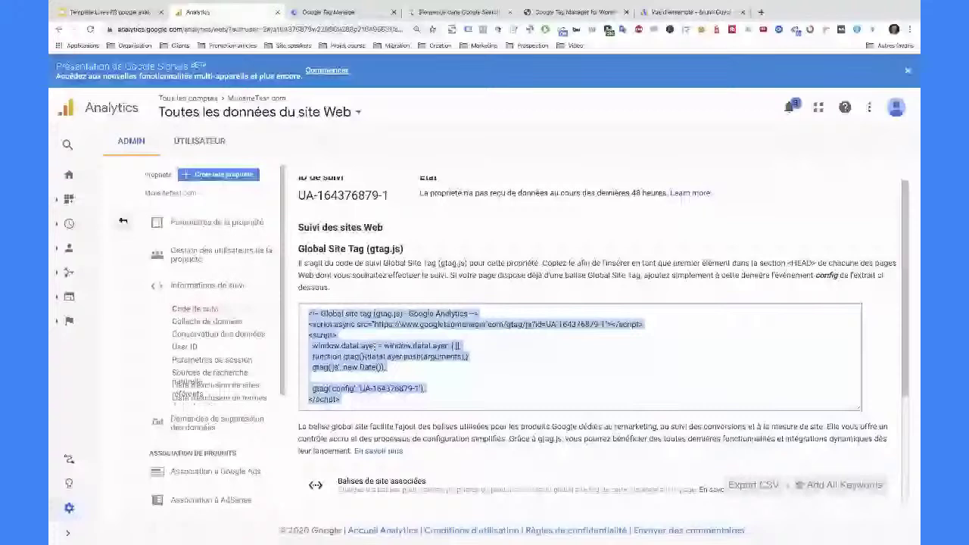
pyautogui.hotkey('ctrl', 'c')
pyautogui.hotkey('ctrl', 'Tab')
pyautogui.hotkey('ctrl', 'v')
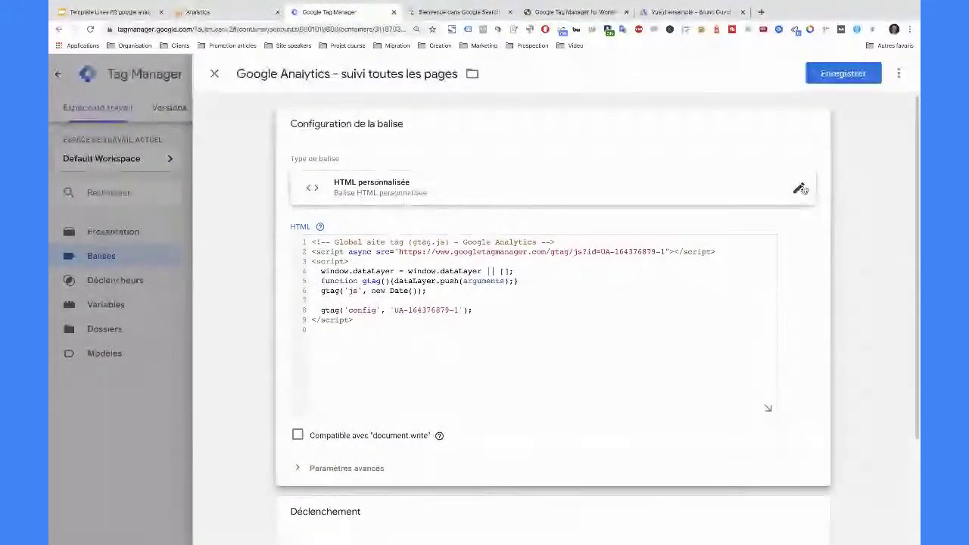
pyautogui.click(800, 188)
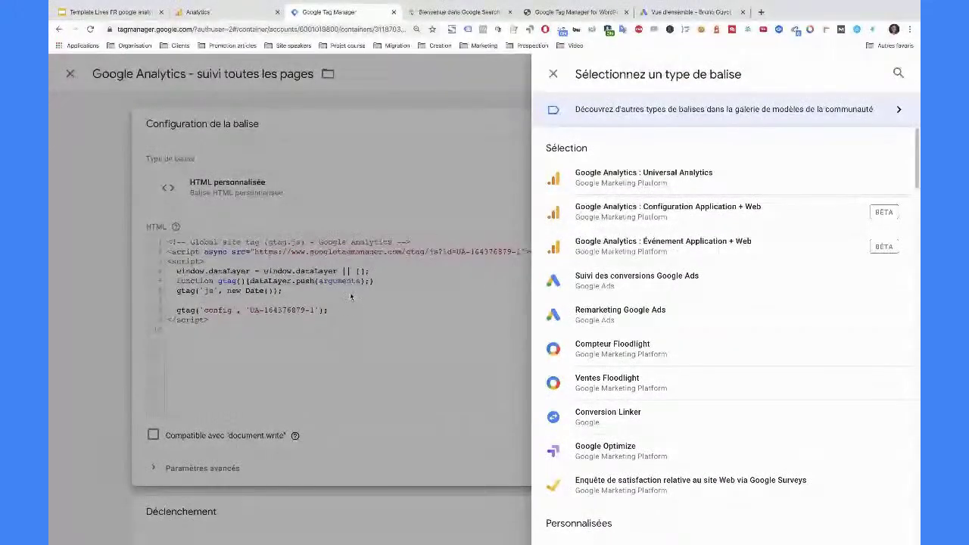
pyautogui.click(689, 180)
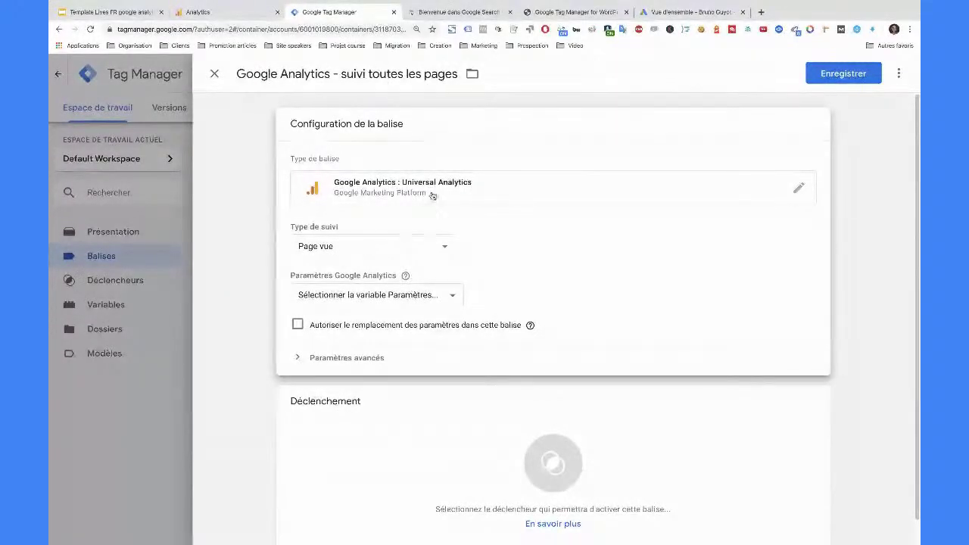
pyautogui.click(248, 17)
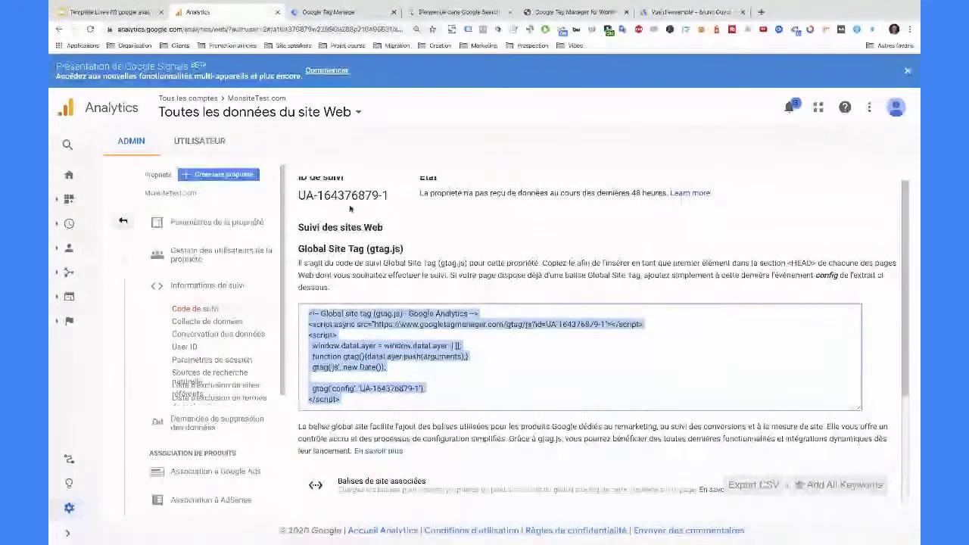
pyautogui.click(325, 13)
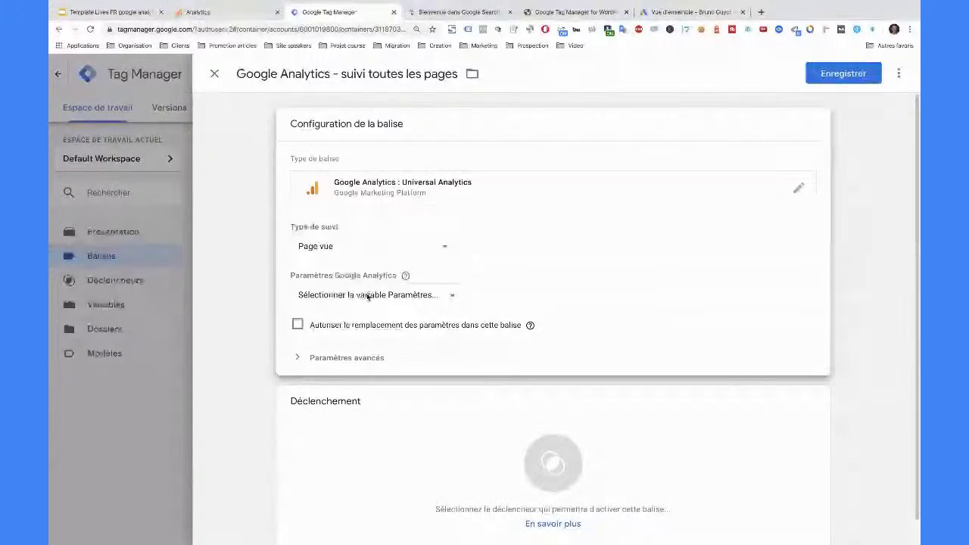
pyautogui.click(252, 13)
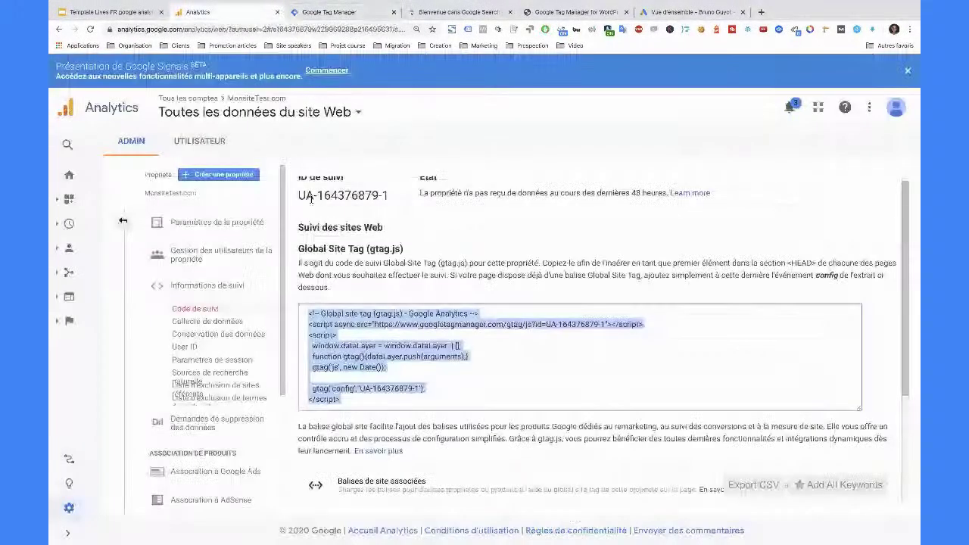
pyautogui.moveTo(301, 195); pyautogui.dragTo(389, 196)
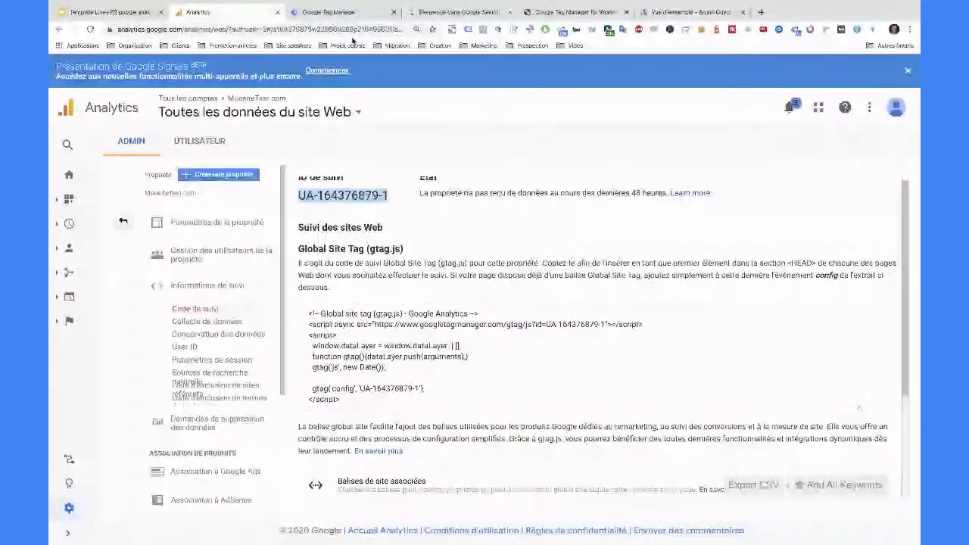
pyautogui.click(329, 12)
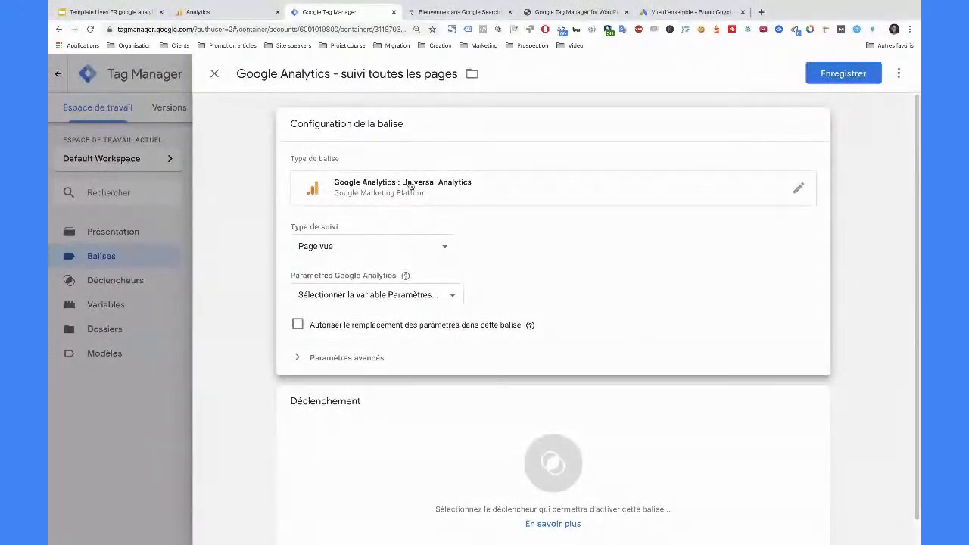
pyautogui.click(238, 12)
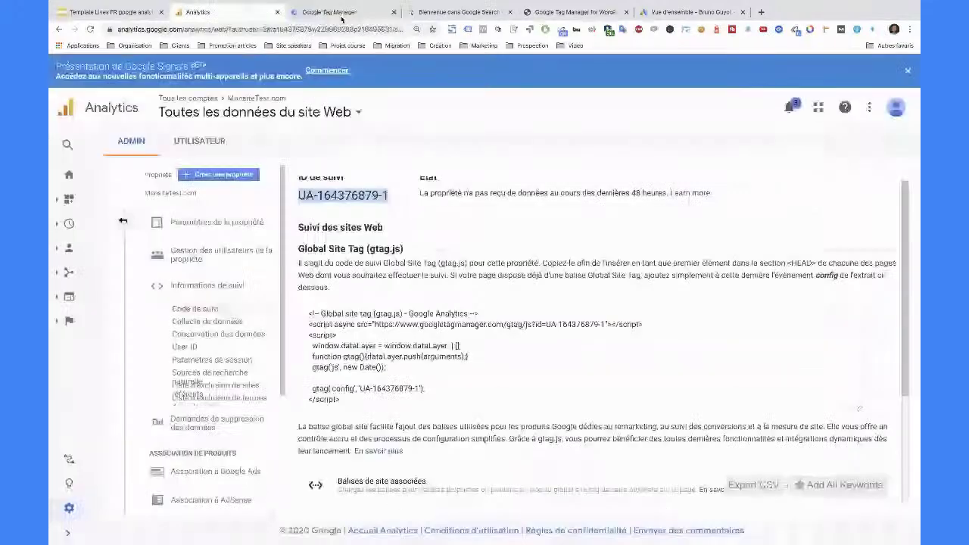
pyautogui.click(327, 12)
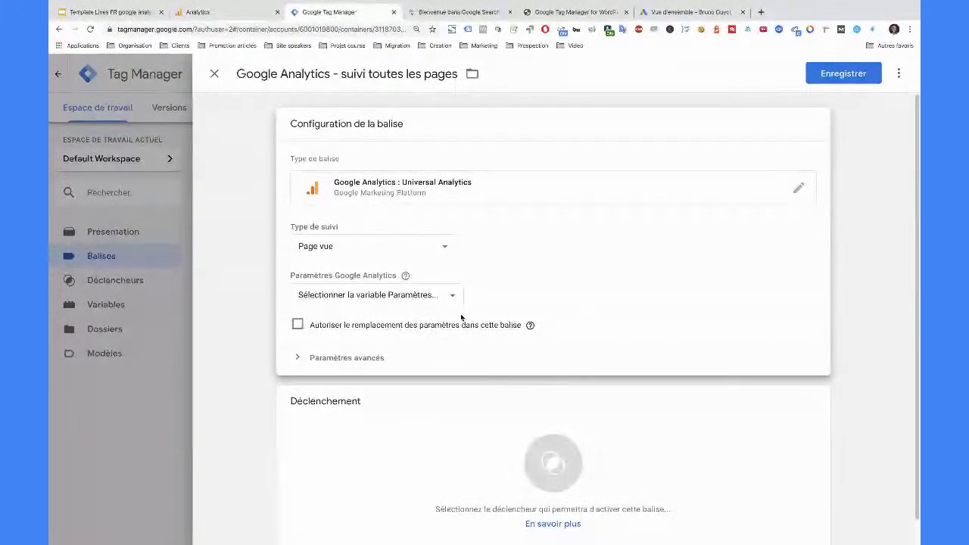
pyautogui.moveTo(527, 313)
pyautogui.click(397, 298)
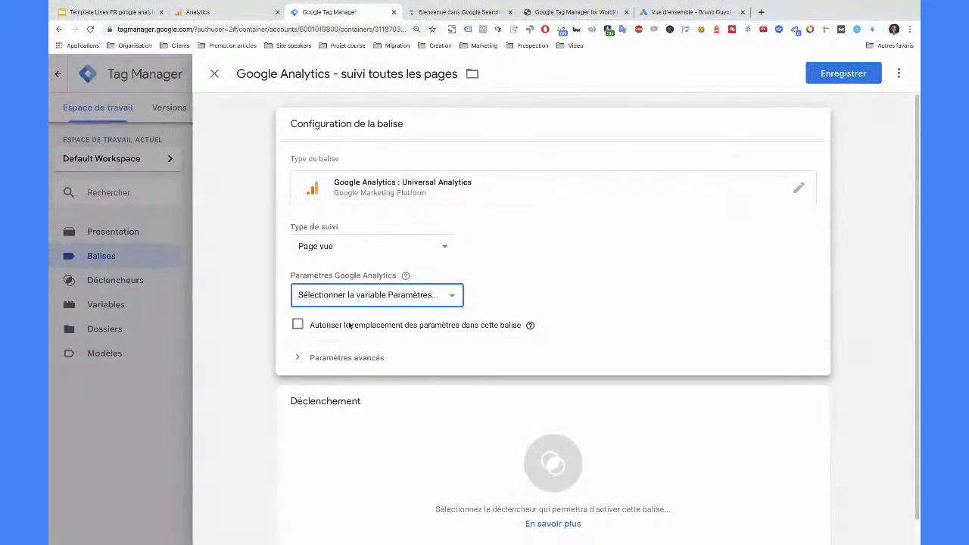
# - Create and save a Paramètres Google Analytics variable holding the tracking ID copied from Analytics
pyautogui.click(329, 234)
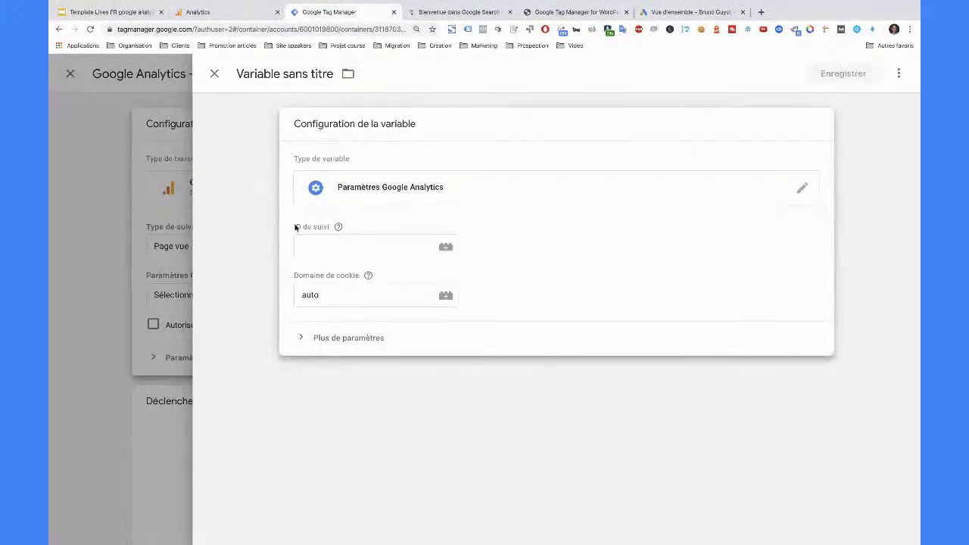
pyautogui.moveTo(296, 227); pyautogui.dragTo(336, 227)
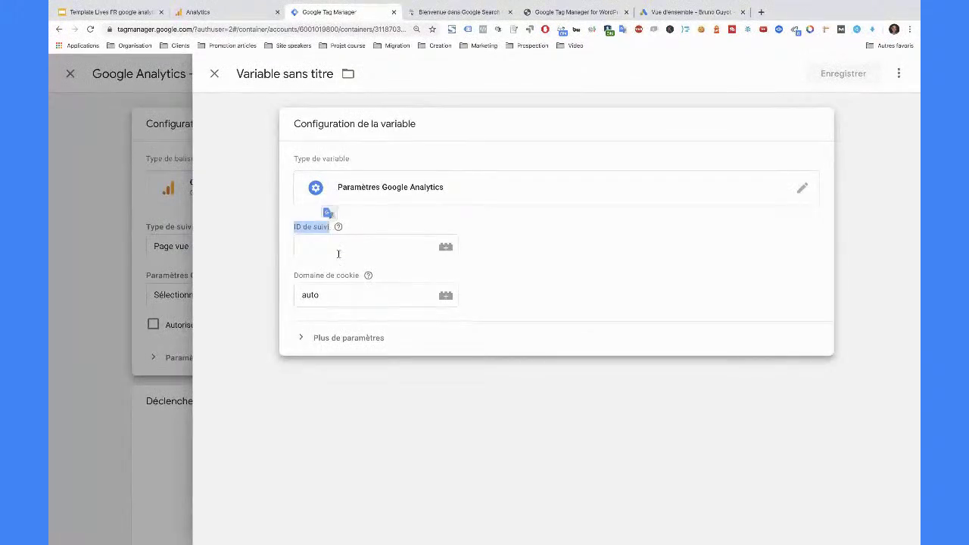
pyautogui.click(250, 15)
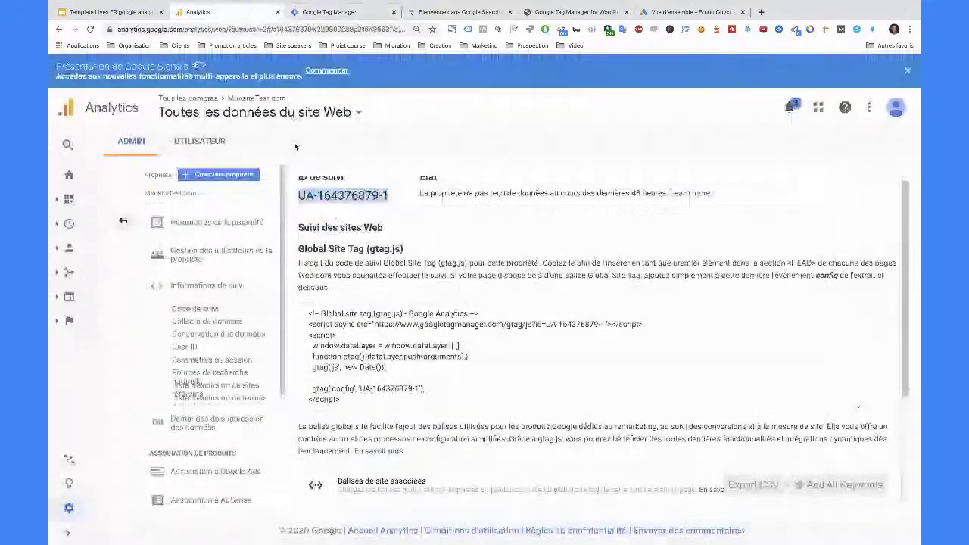
pyautogui.click(324, 203)
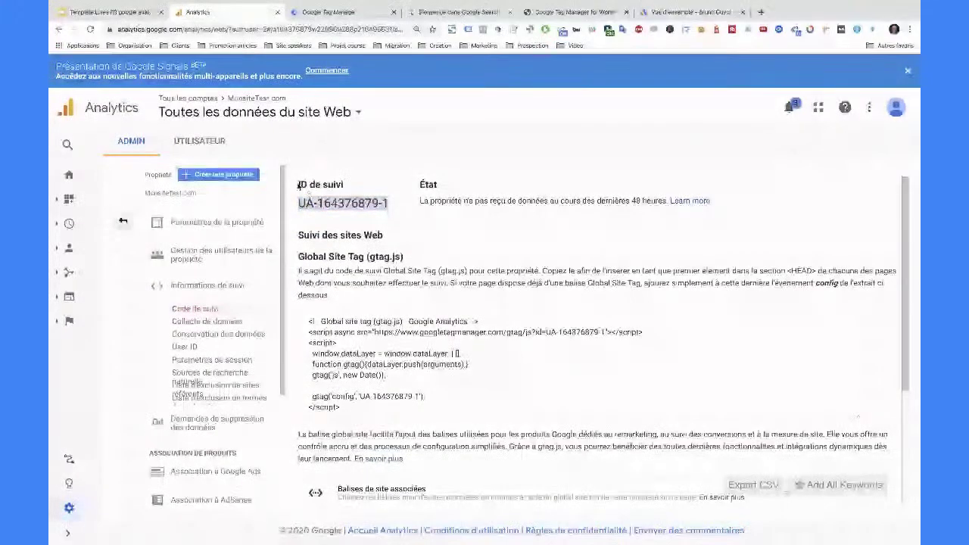
pyautogui.tripleClick(335, 203)
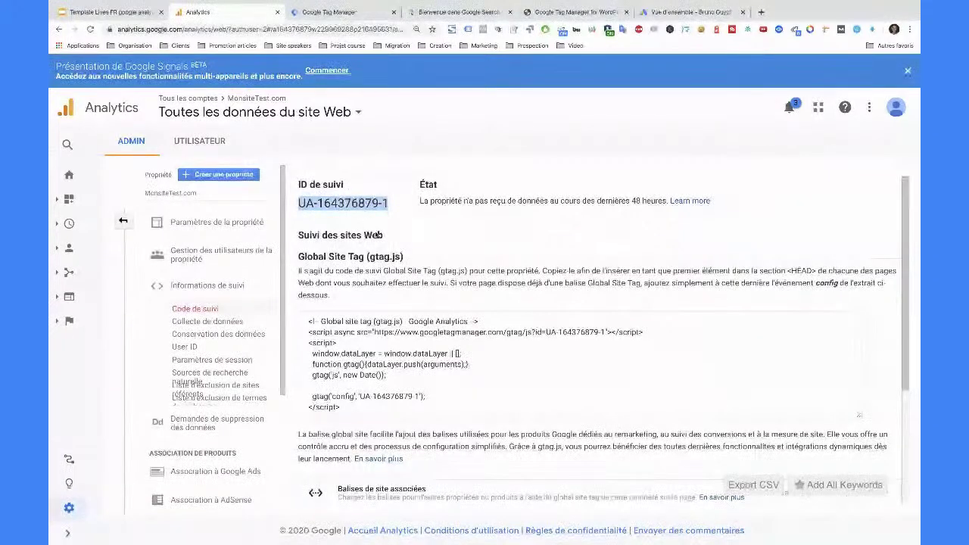
pyautogui.click(329, 13)
pyautogui.click(327, 245)
pyautogui.hotkey('ctrl', 'v')
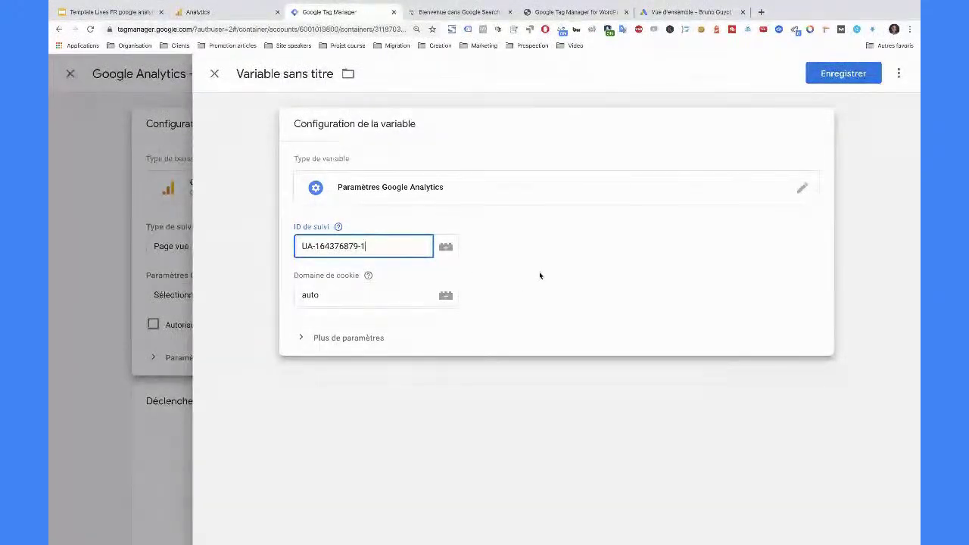
pyautogui.click(843, 73)
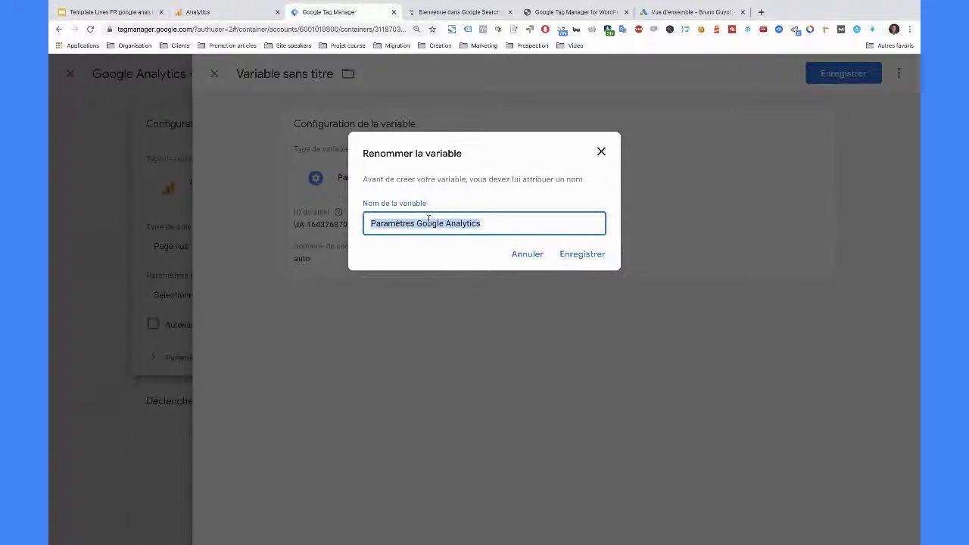
pyautogui.click(575, 256)
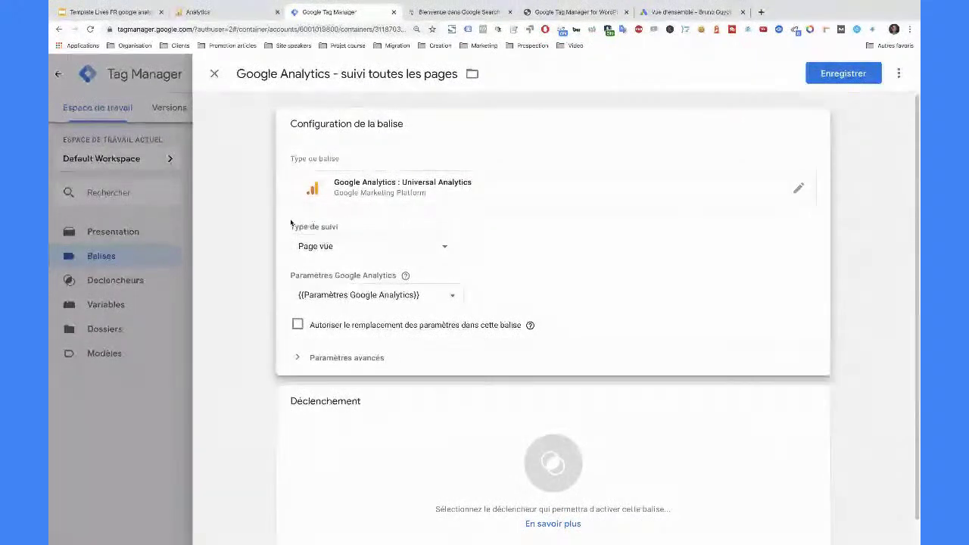
pyautogui.click(211, 14)
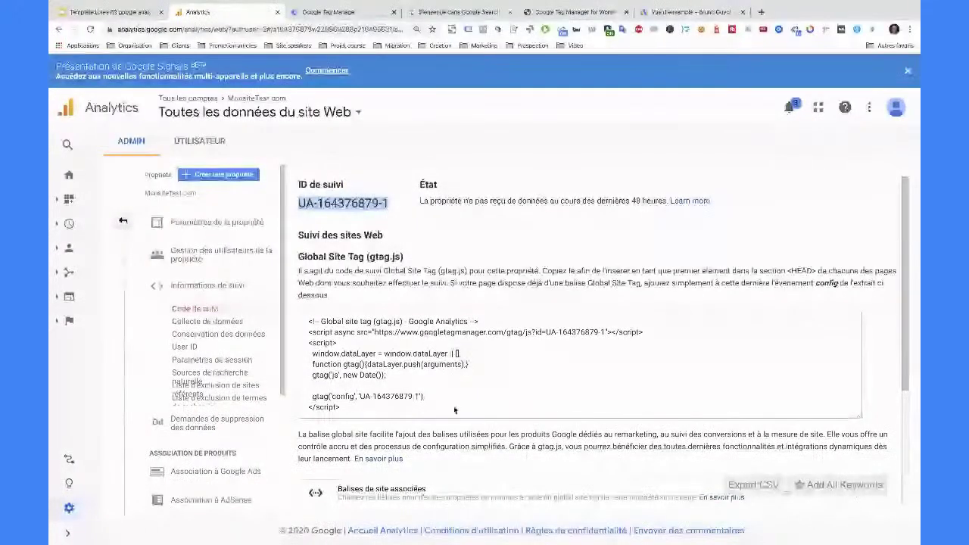
pyautogui.click(322, 12)
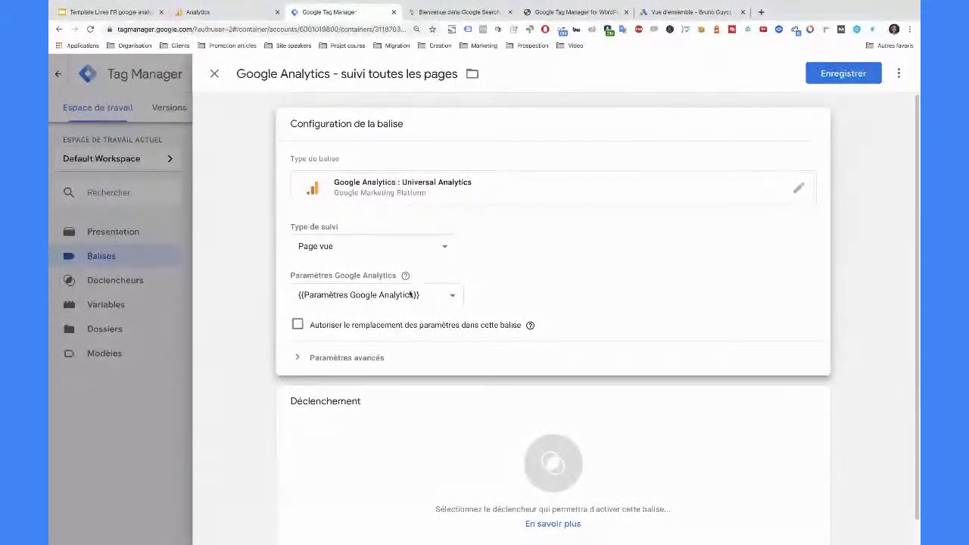
pyautogui.click(234, 14)
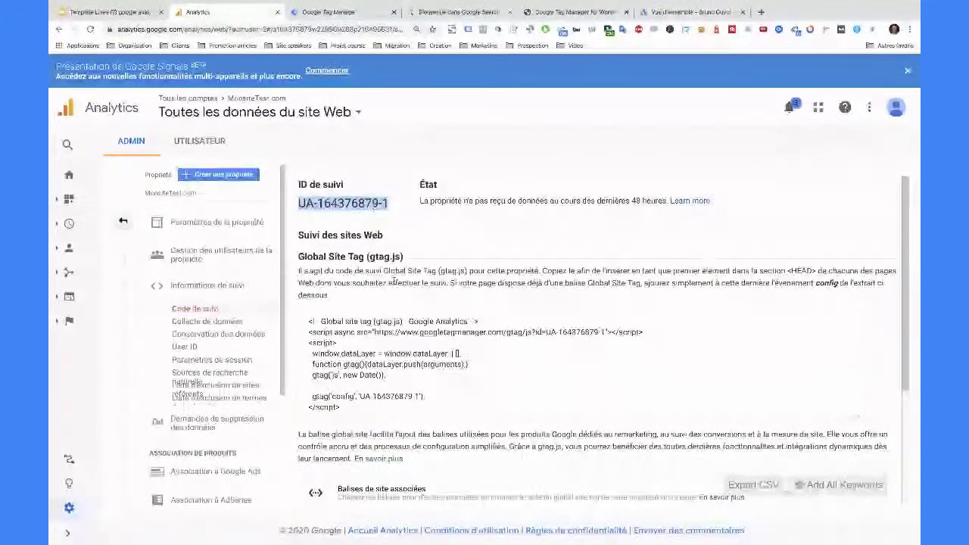
pyautogui.click(346, 13)
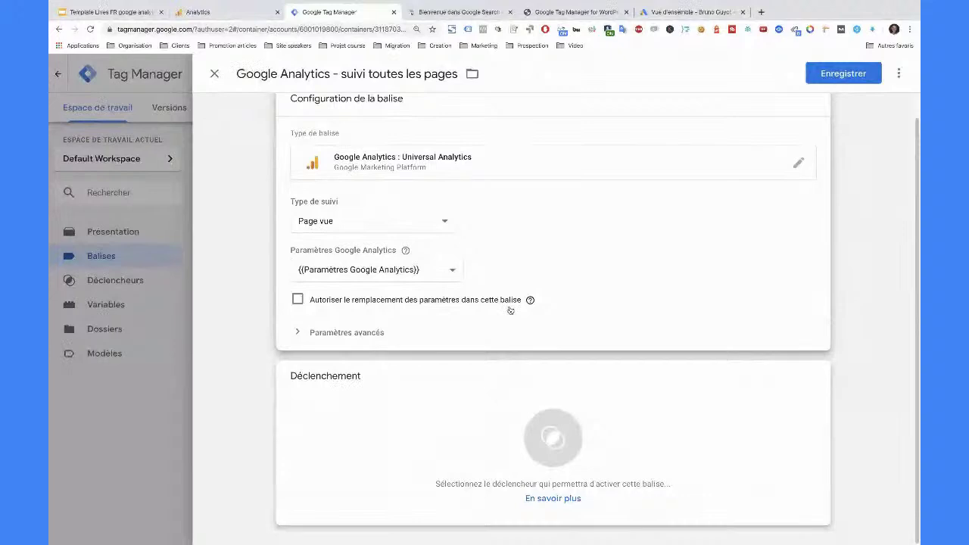
pyautogui.scroll(1, 614, 297)
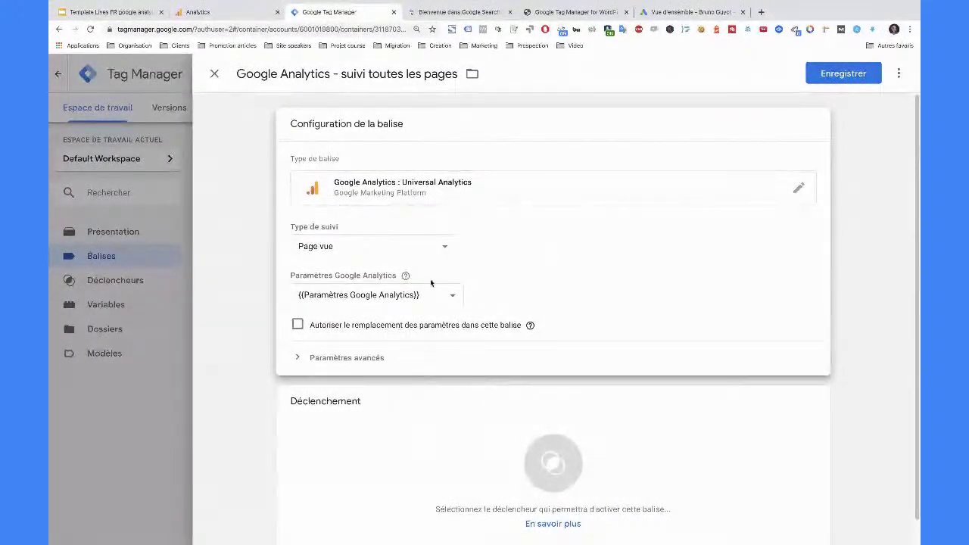
pyautogui.click(226, 14)
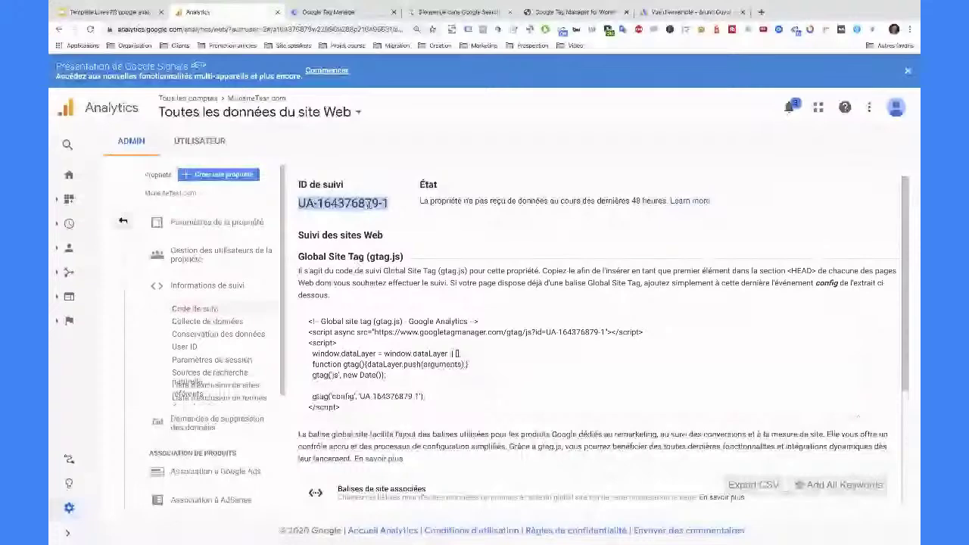
pyautogui.hotkey('ctrl', 'Tab')
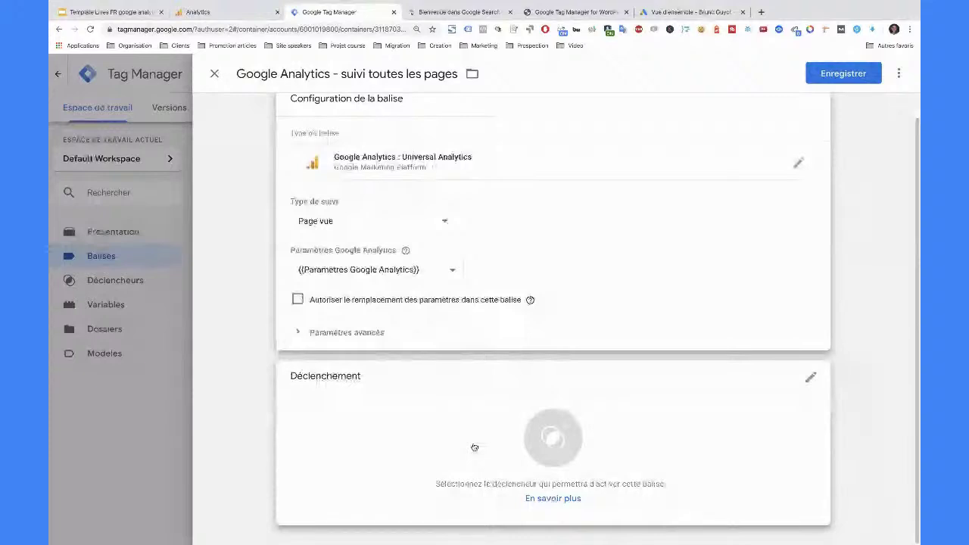
pyautogui.hotkey('ctrl', 'shift', 'Tab')
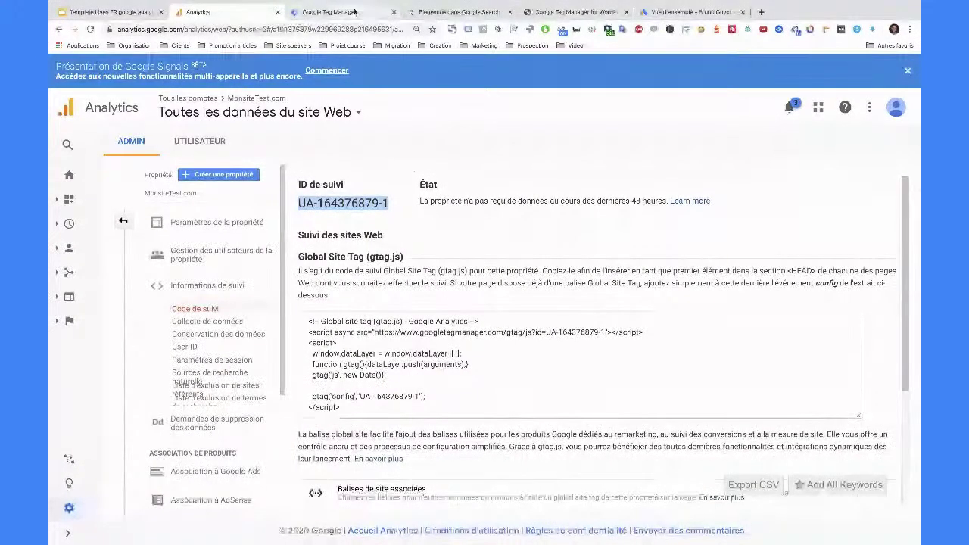
pyautogui.hotkey('ctrl', 'Tab')
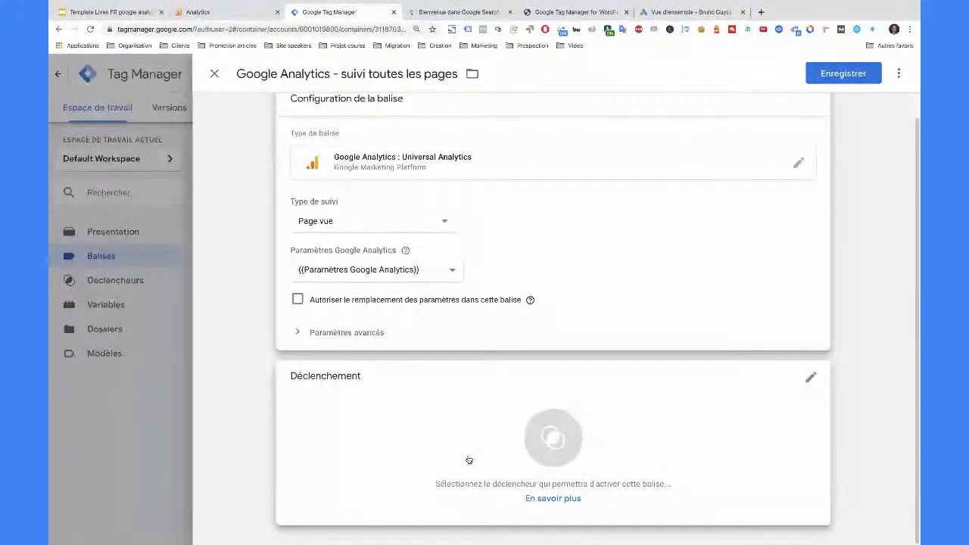
pyautogui.scroll(1, 470, 439)
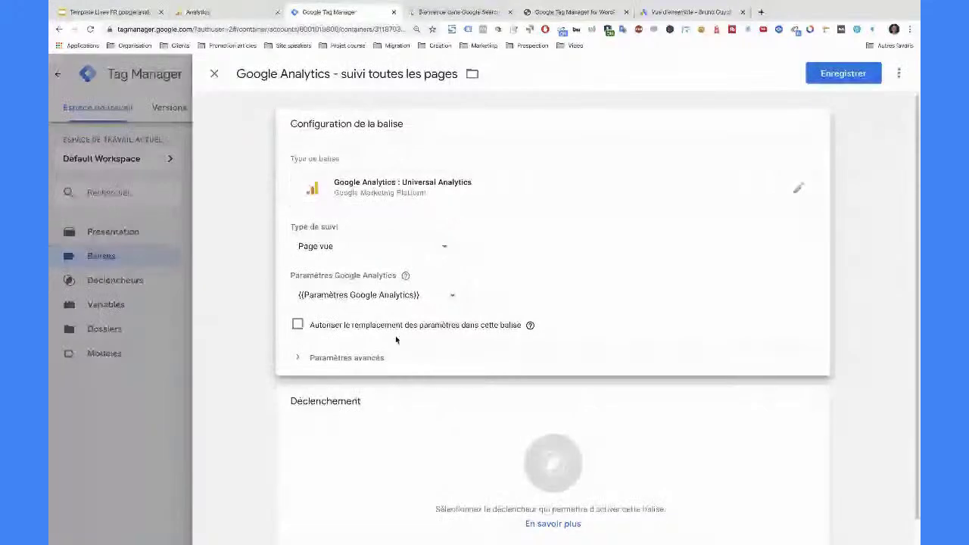
pyautogui.scroll(-1, 457, 371)
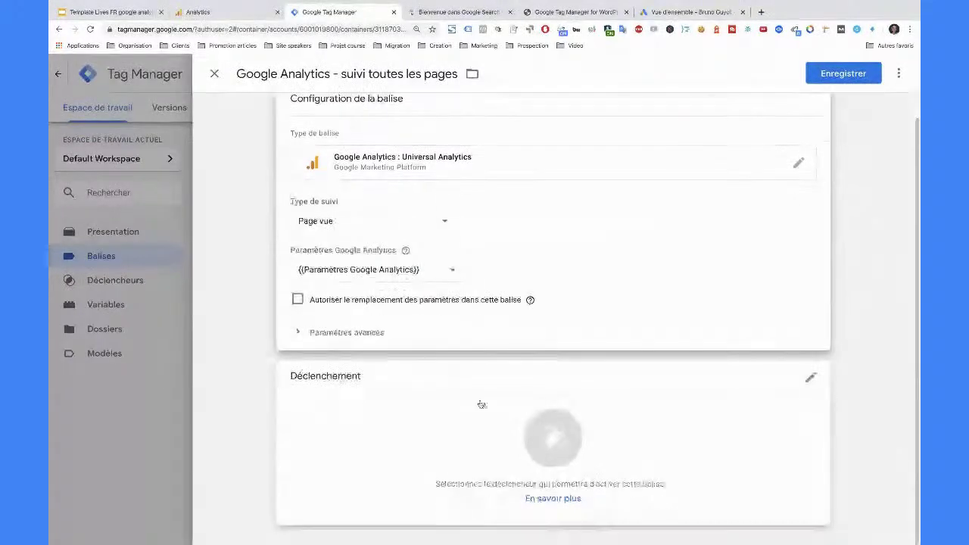
# - Add the All Pages trigger so the tag fires on every page view
pyautogui.click(671, 421)
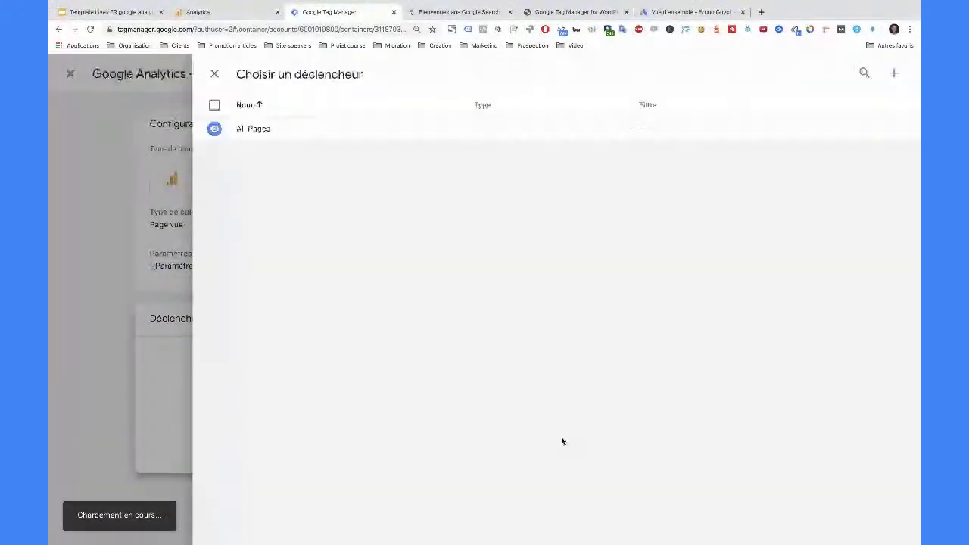
pyautogui.click(288, 128)
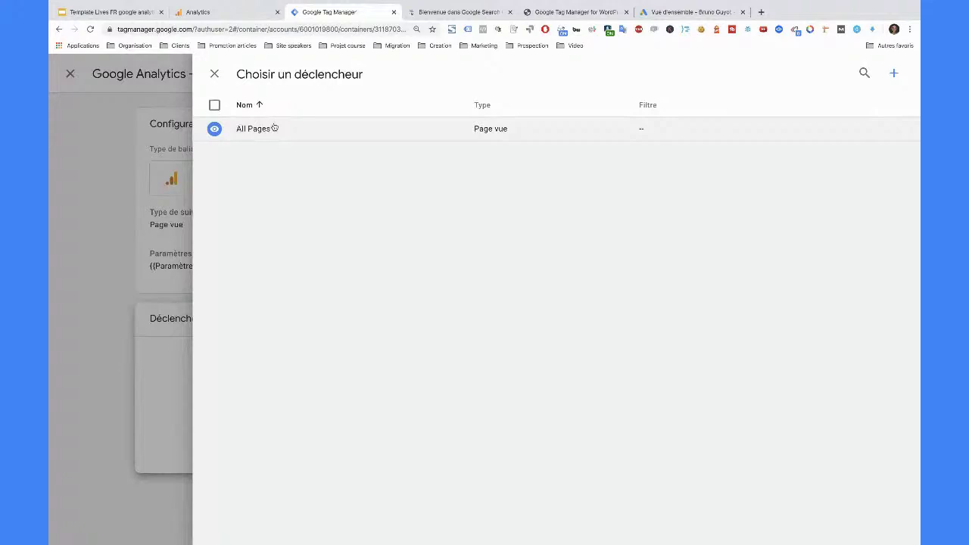
pyautogui.click(274, 128)
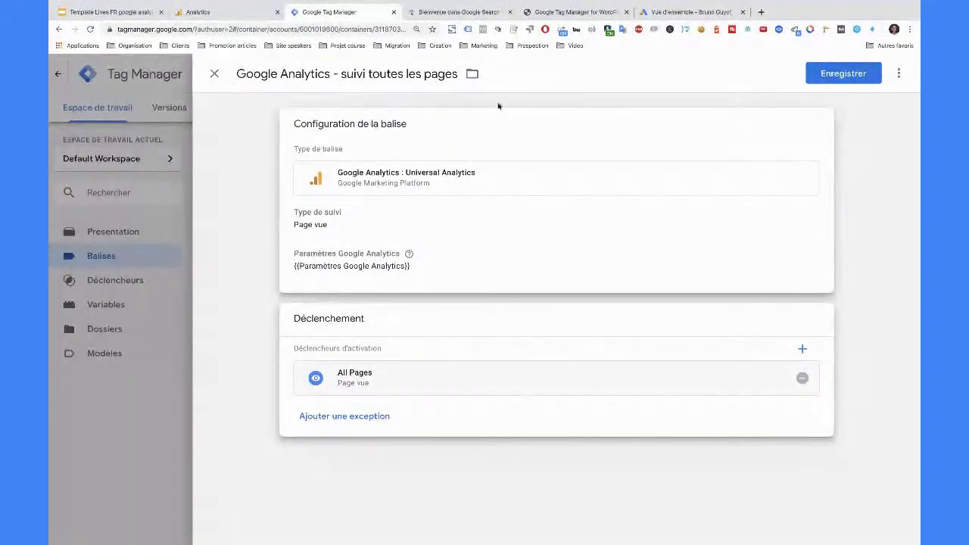
pyautogui.click(568, 12)
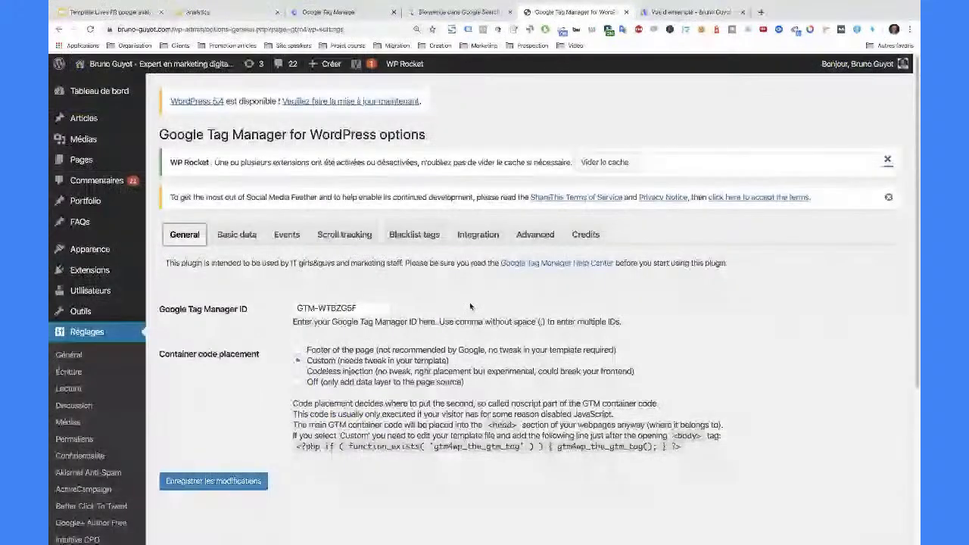
# - Return from the WordPress plugin settings to the tag being edited in Tag Manager
pyautogui.click(335, 12)
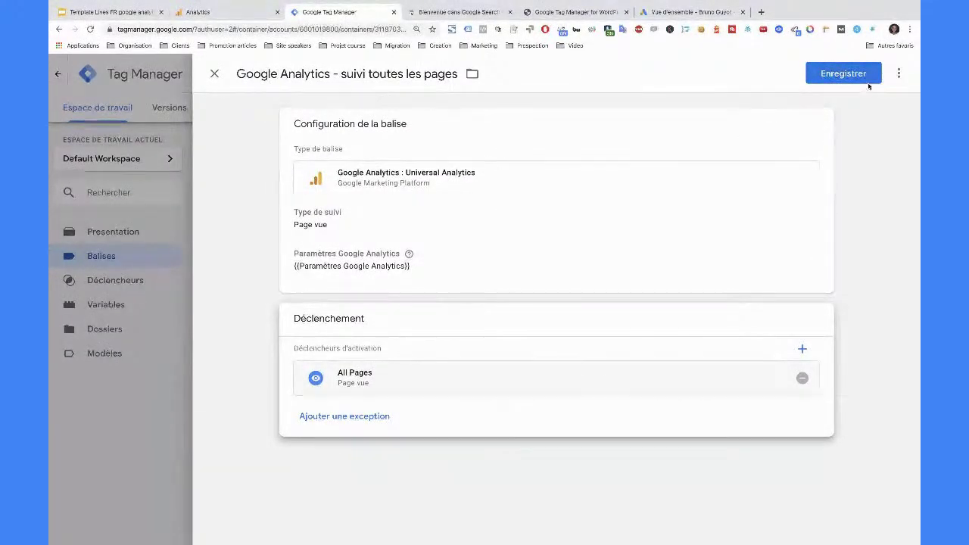
# - Save the Google Analytics tag and begin submitting the workspace changes
pyautogui.click(845, 73)
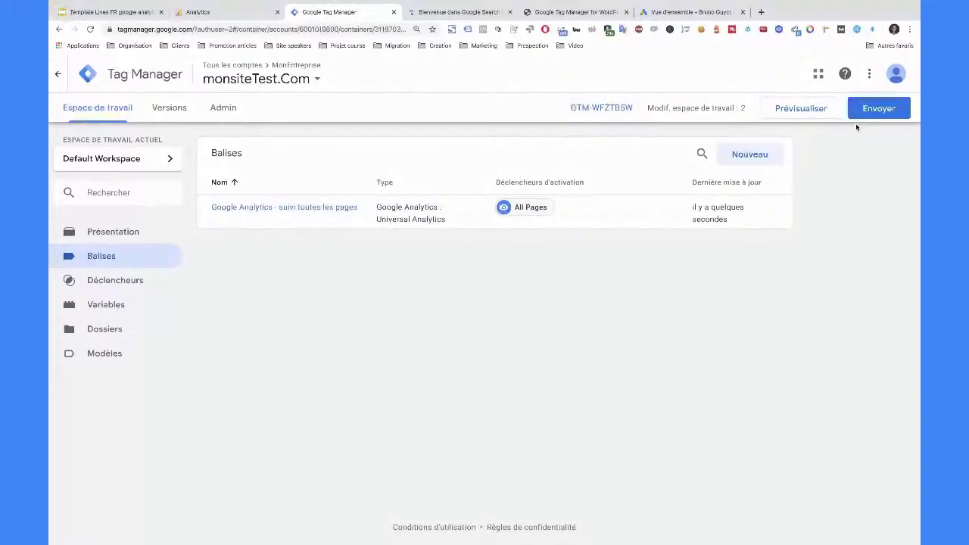
pyautogui.click(880, 110)
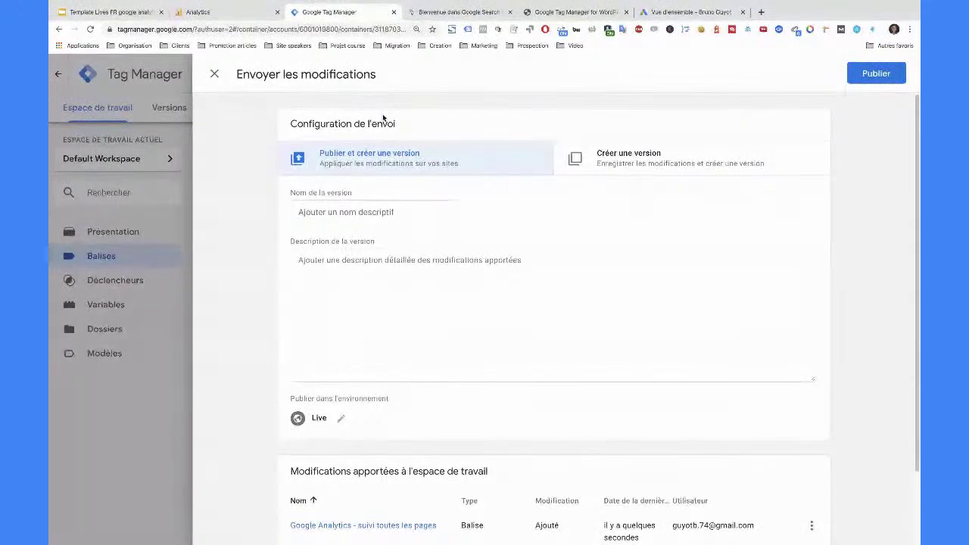
# - Publish Version 1 named 'Ajout de Google analytics sur toutes les pages'
pyautogui.click(412, 212)
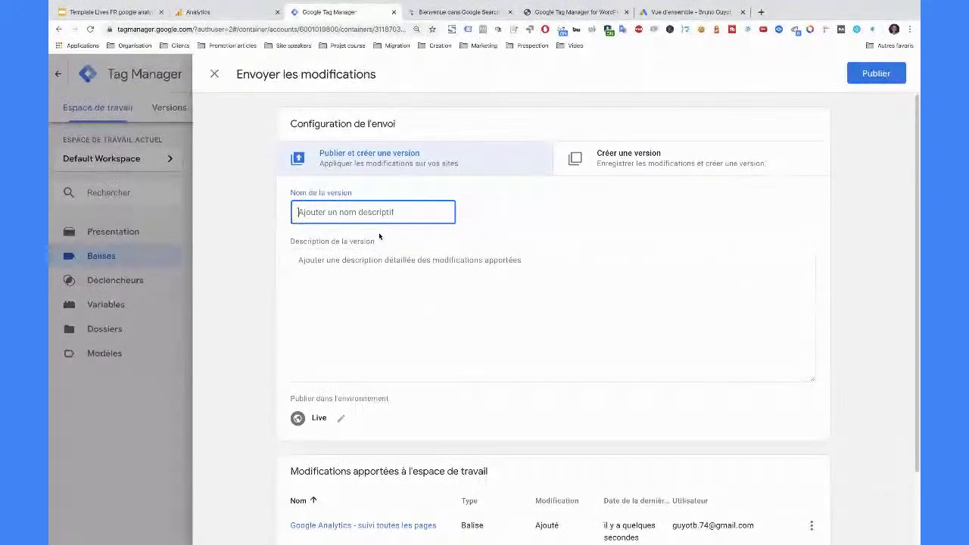
pyautogui.write('Ajout de ')
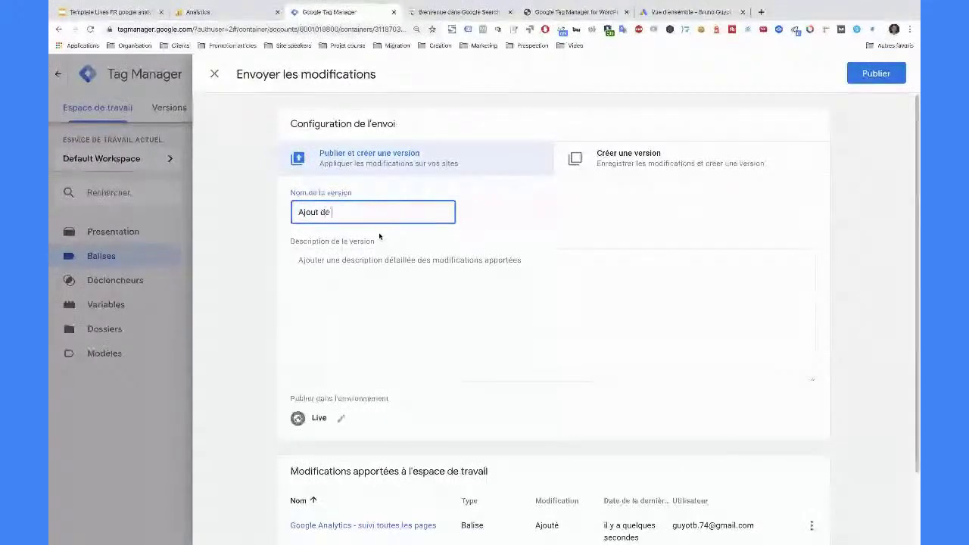
pyautogui.write('Google analytic')
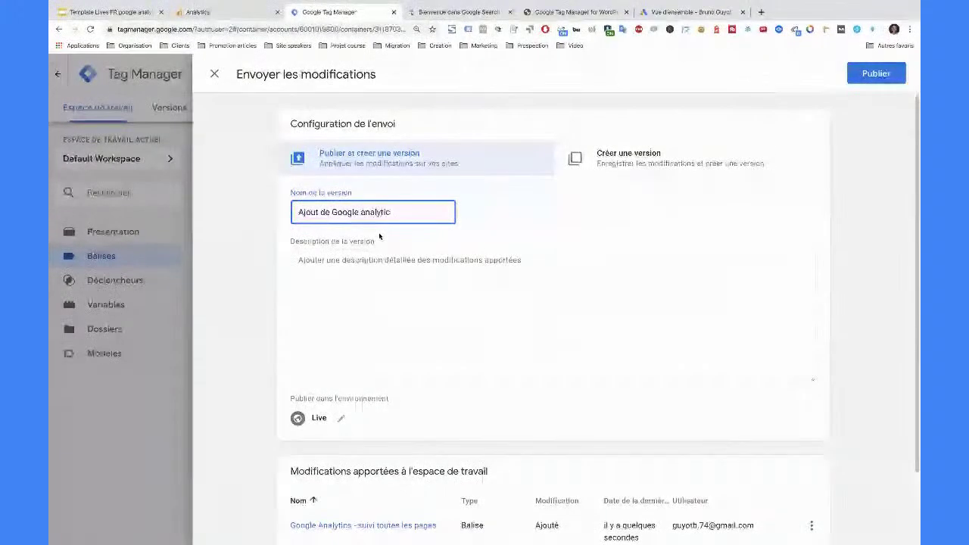
pyautogui.write('s sur toutes')
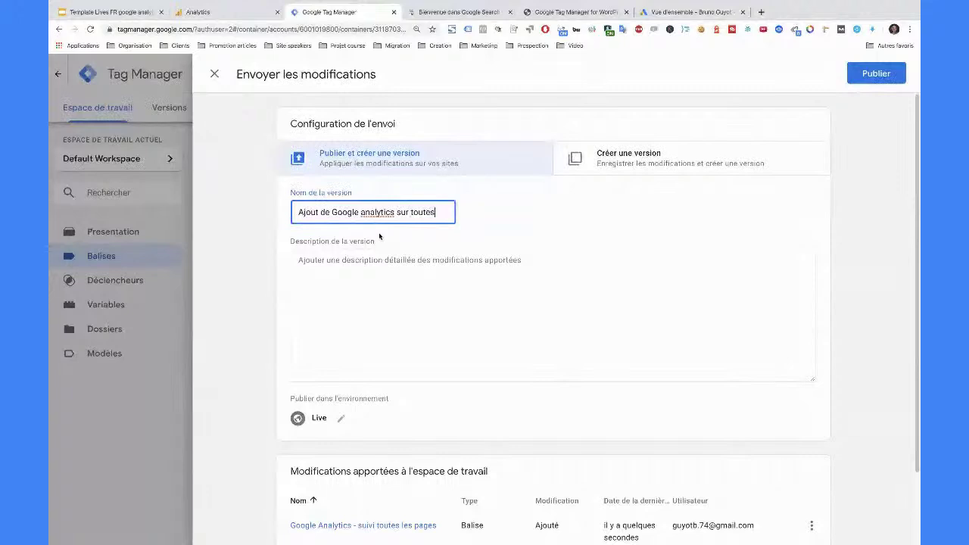
pyautogui.write(' les pages')
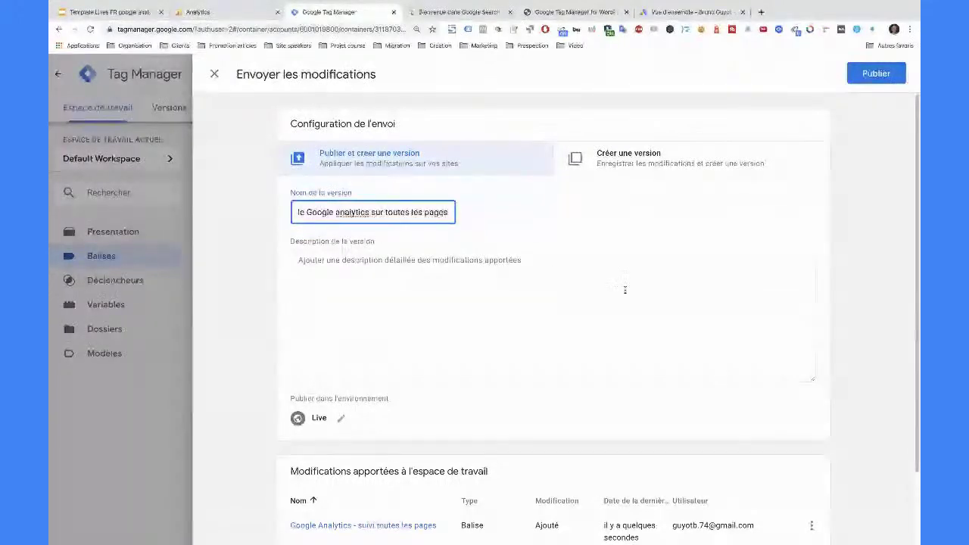
pyautogui.click(869, 73)
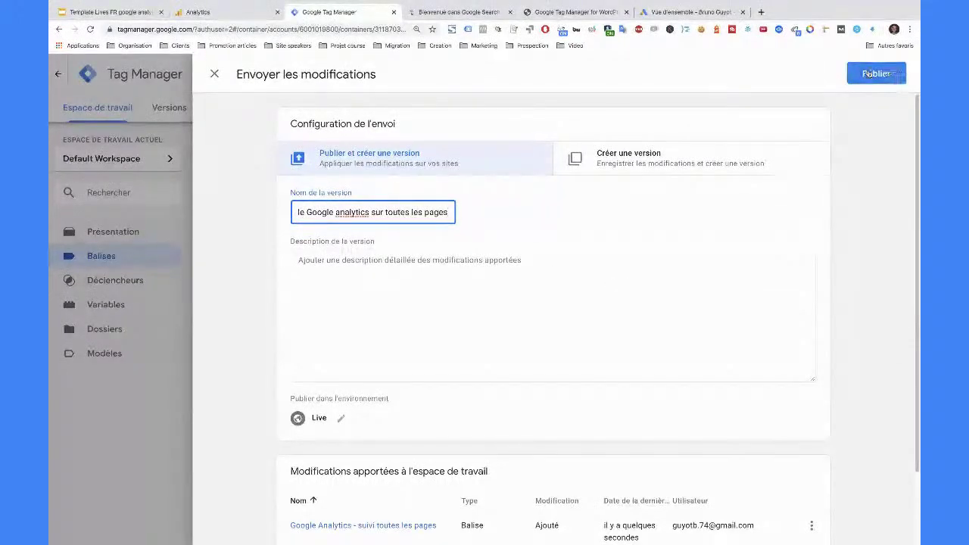
pyautogui.click(344, 318)
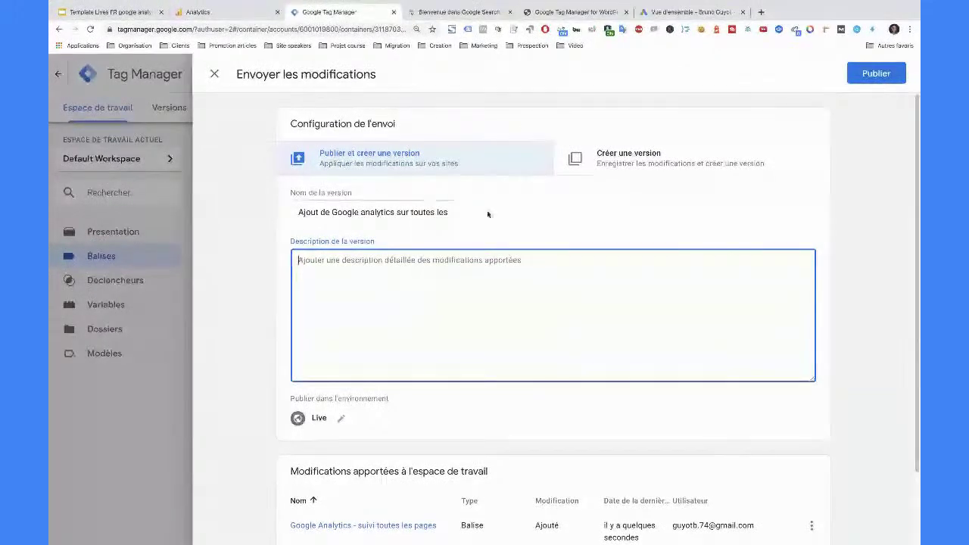
pyautogui.click(878, 74)
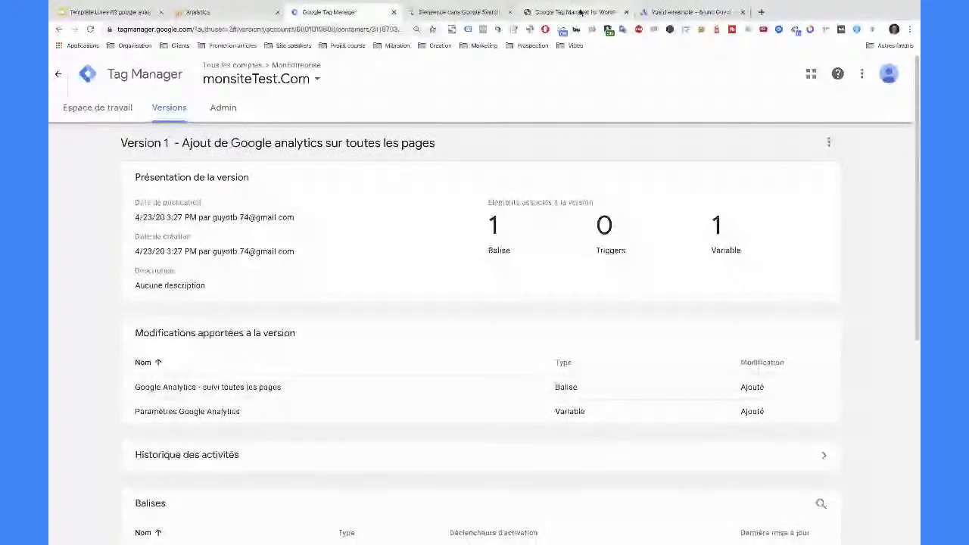
# - Check that the Tag Manager workspace overview shows Version 1 published, then return to Analytics
pyautogui.click(92, 113)
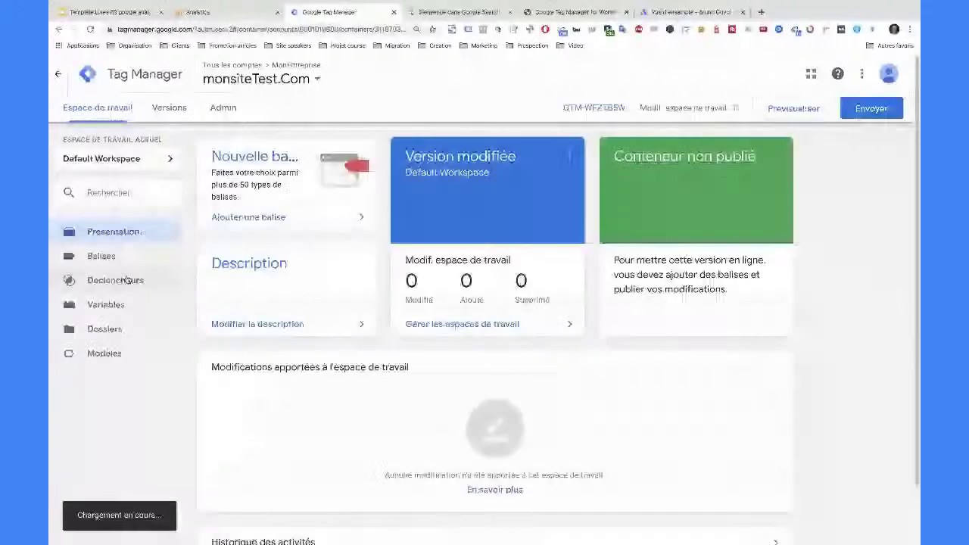
pyautogui.scroll(-1, 202, 336)
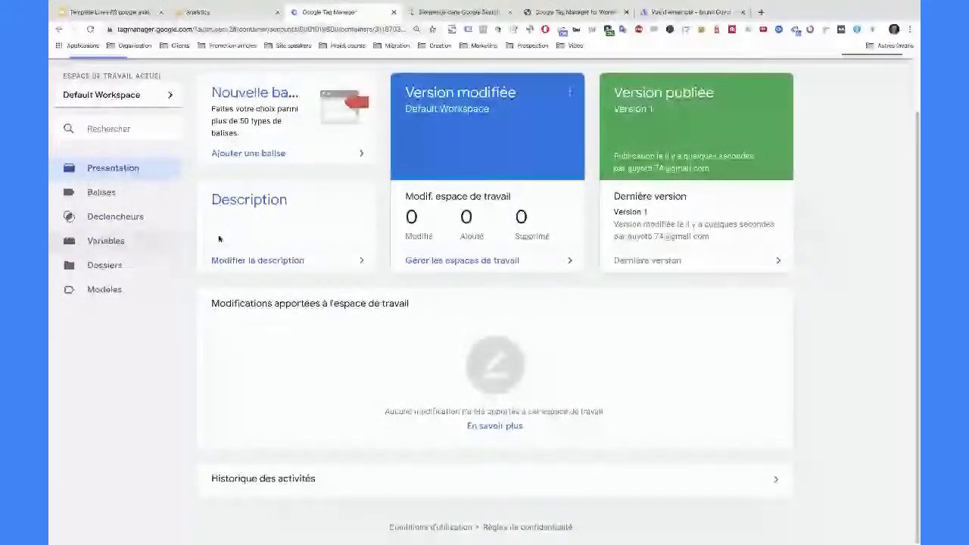
pyautogui.scroll(1, 281, 237)
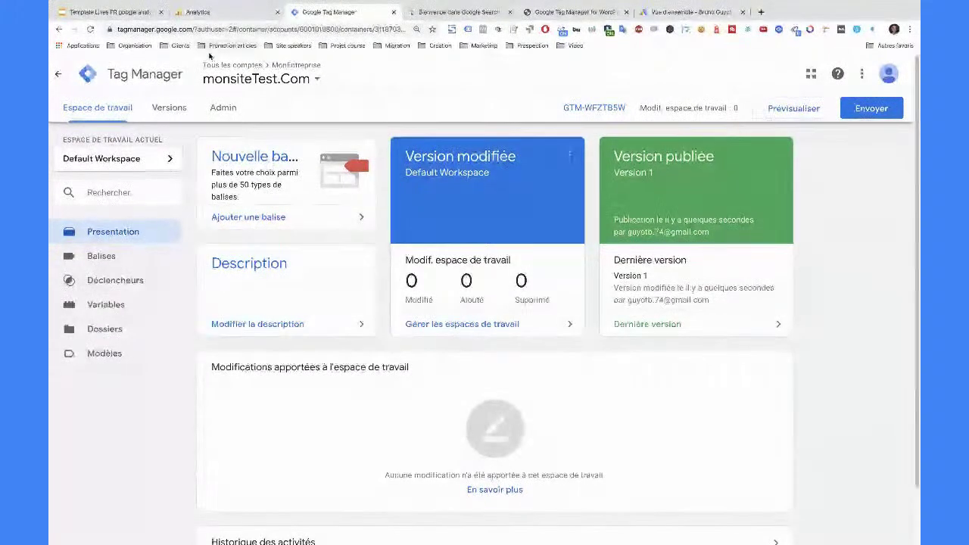
pyautogui.click(214, 7)
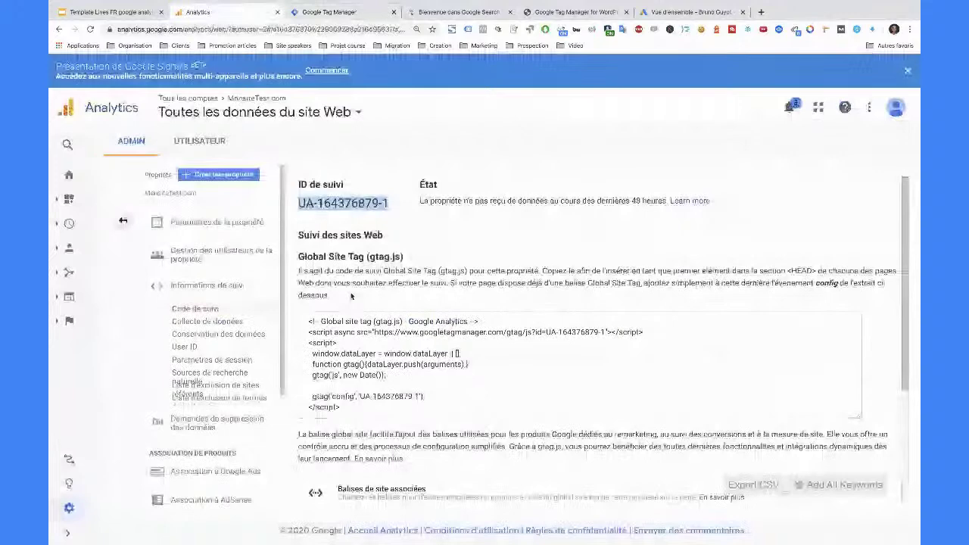
# - Go back to the Admin overview and open Paramètres de la propriété
pyautogui.scroll(-3, 530, 318)
pyautogui.scroll(-1, 303, 231)
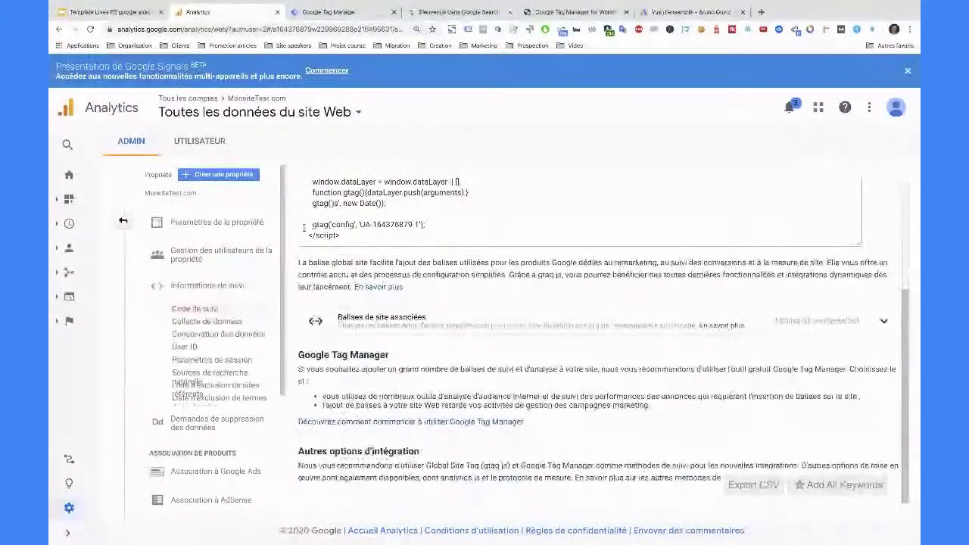
pyautogui.click(122, 221)
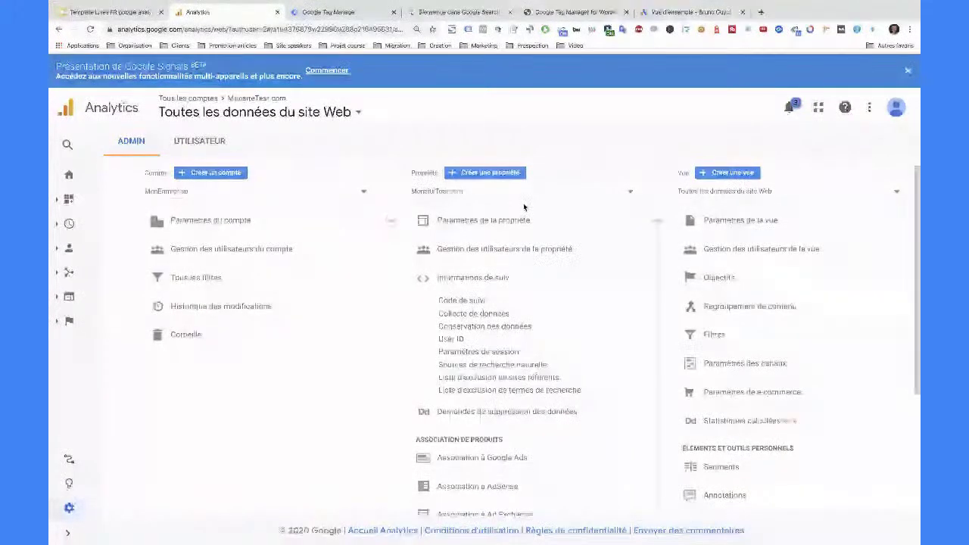
pyautogui.click(485, 220)
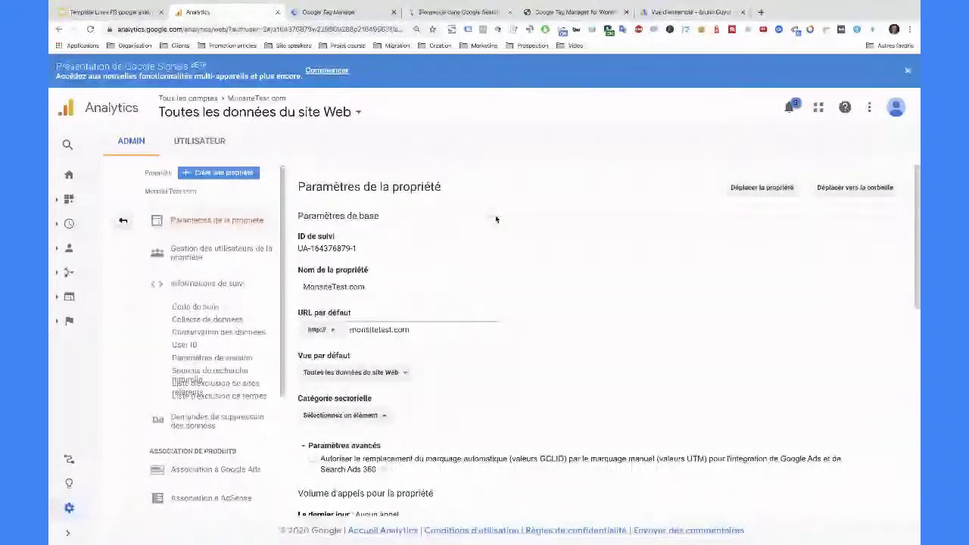
# - Switch 'Activer les rapports sur les données démographiques' to ACTIVÉ and save the property settings
pyautogui.scroll(-2, 427, 216)
pyautogui.scroll(-3, 427, 216)
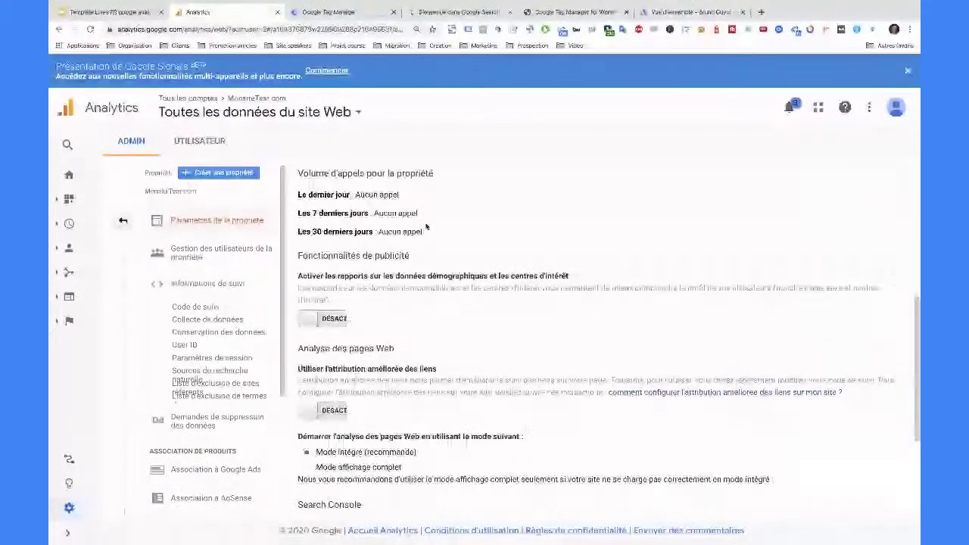
pyautogui.scroll(-1, 427, 225)
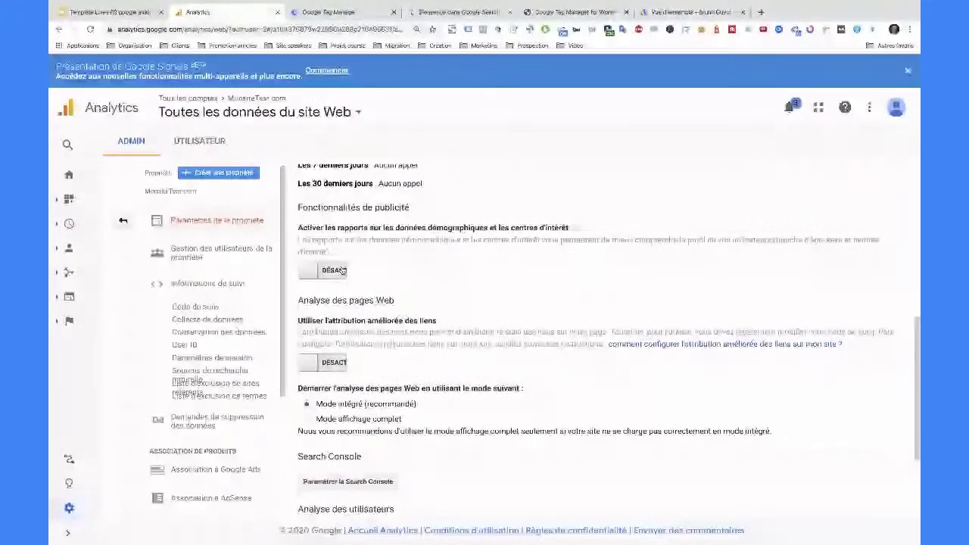
pyautogui.moveTo(300, 227); pyautogui.dragTo(570, 228)
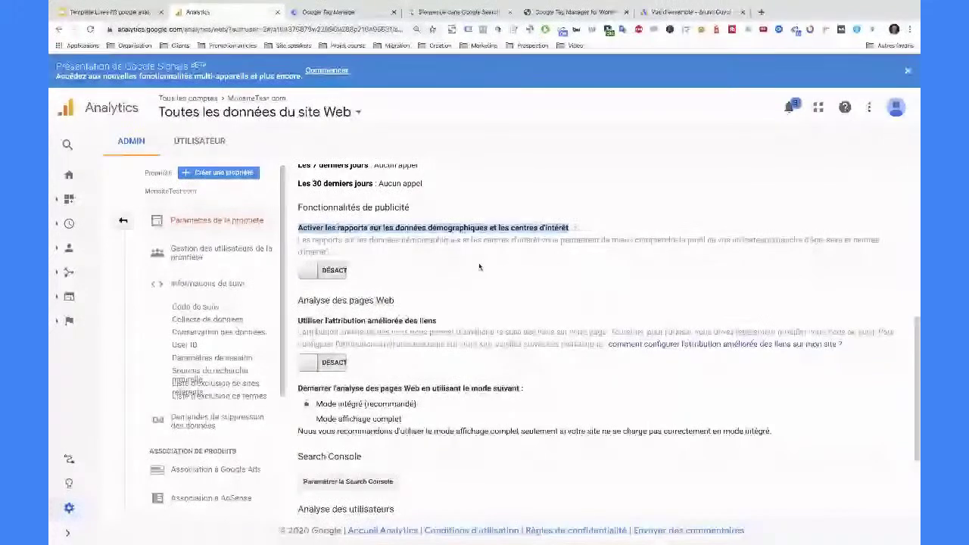
pyautogui.click(326, 271)
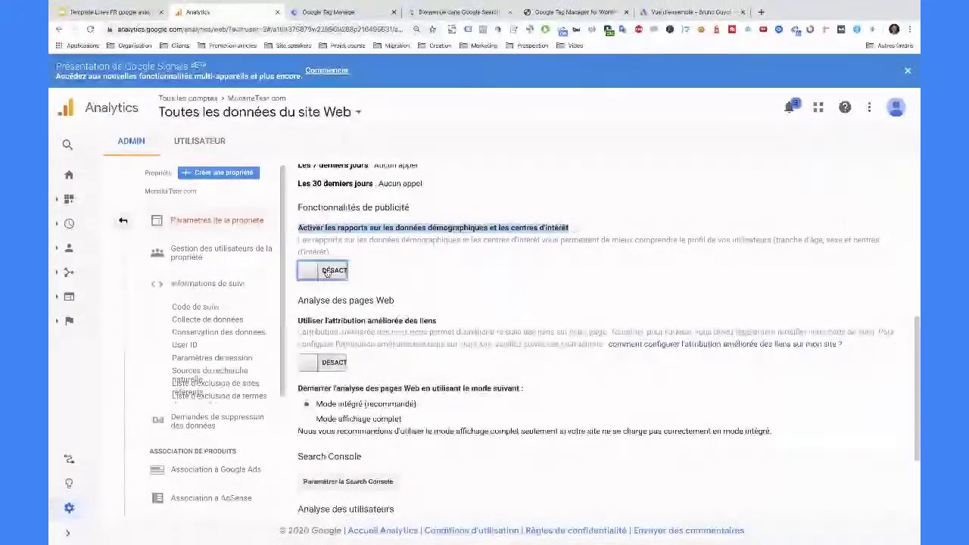
pyautogui.scroll(-1, 402, 341)
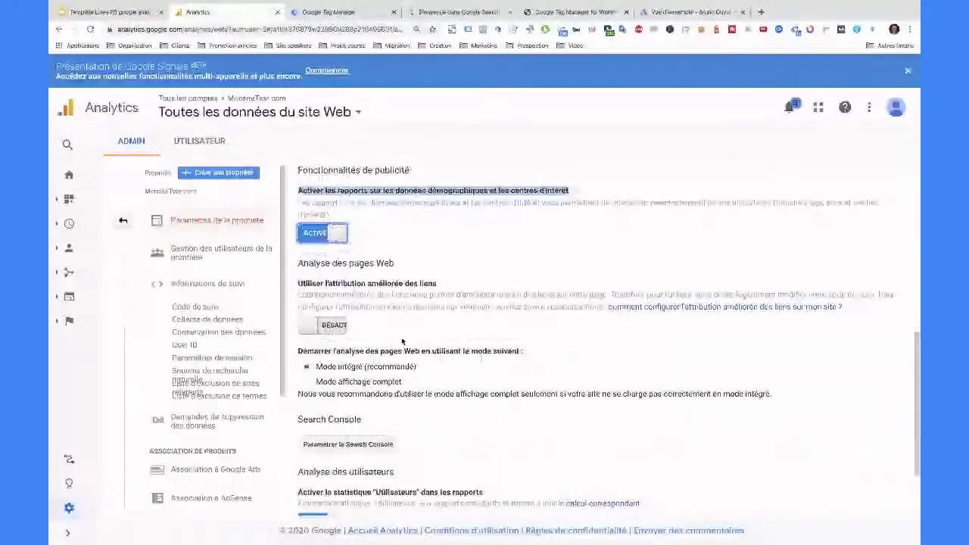
pyautogui.scroll(-3, 401, 341)
pyautogui.click(319, 483)
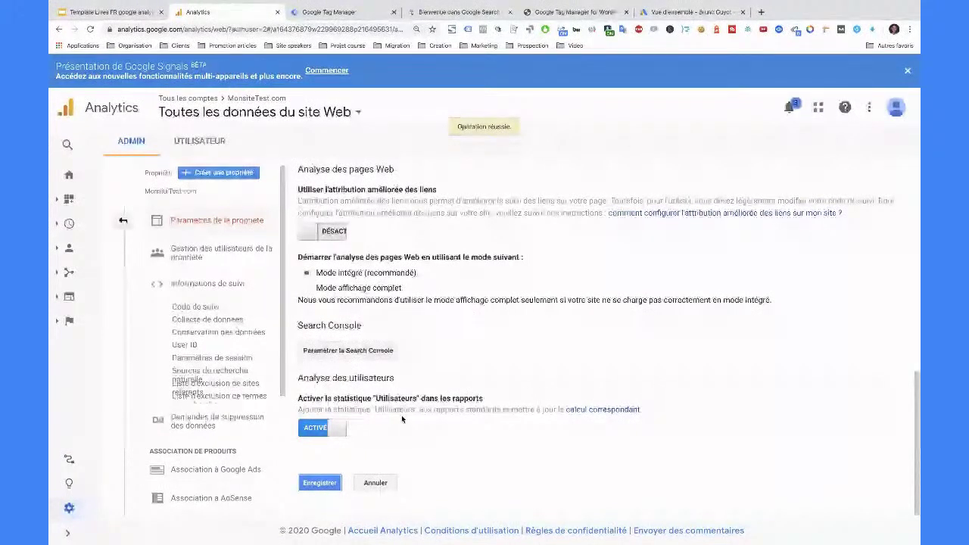
pyautogui.click(67, 533)
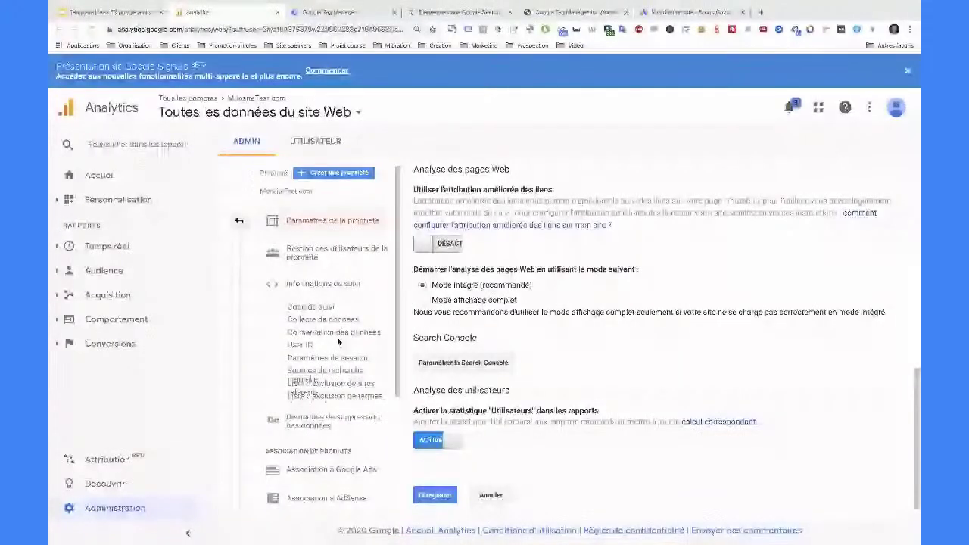
# - Review the MonsiteTest.com property settings to confirm demographics and interest reports stay ACTIVÉ
pyautogui.scroll(-1, 386, 279)
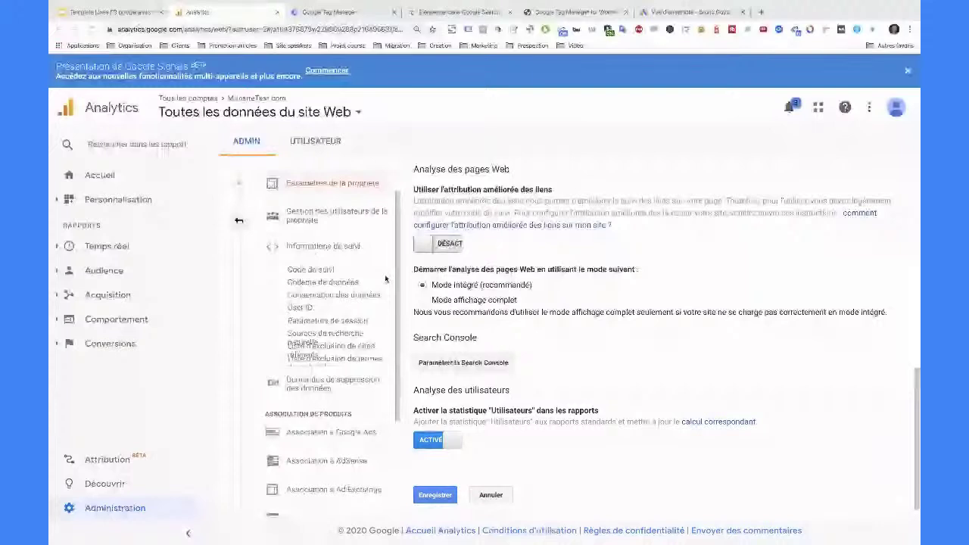
pyautogui.scroll(3, 507, 349)
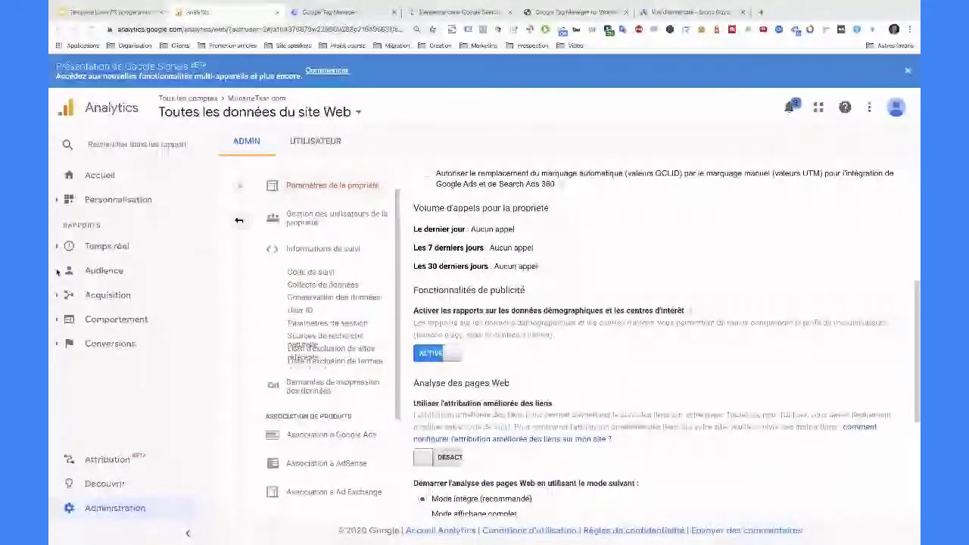
# - View Audience > Données démographiques > Vue d'ensemble, which has no age or gender data yet
pyautogui.click(56, 271)
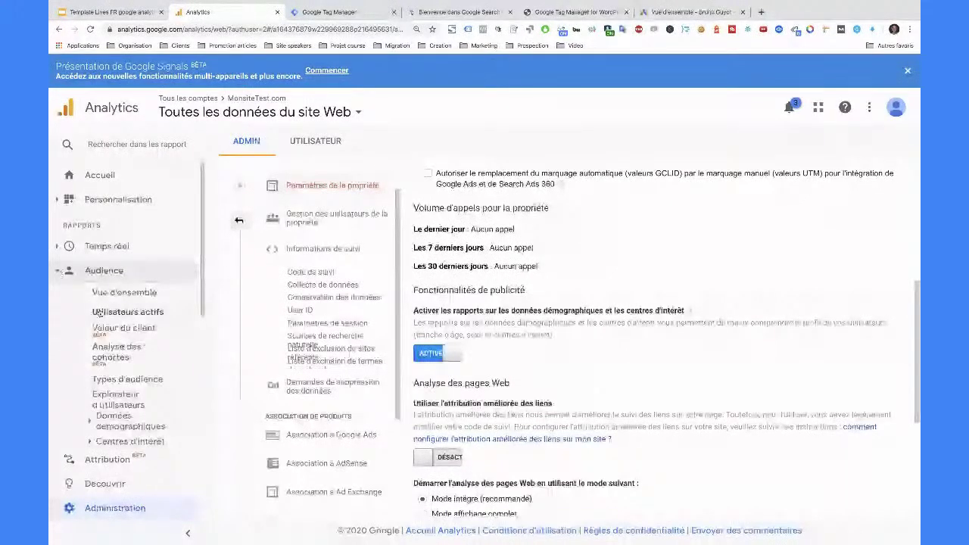
pyautogui.scroll(-2, 99, 312)
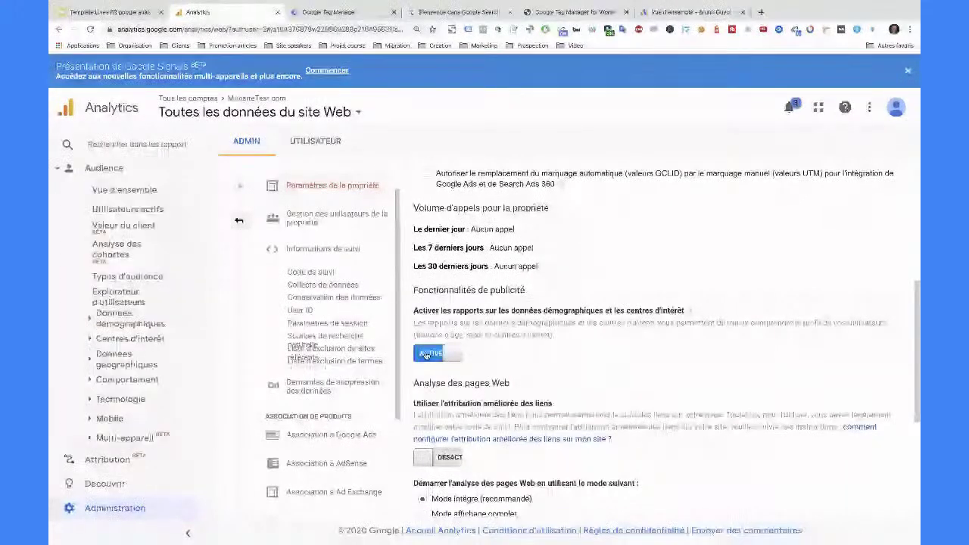
pyautogui.click(113, 318)
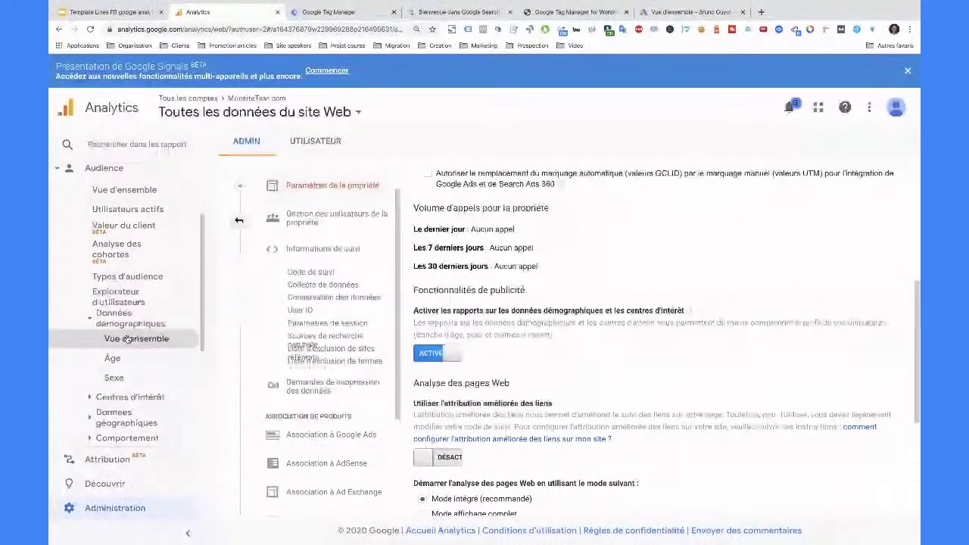
pyautogui.click(127, 340)
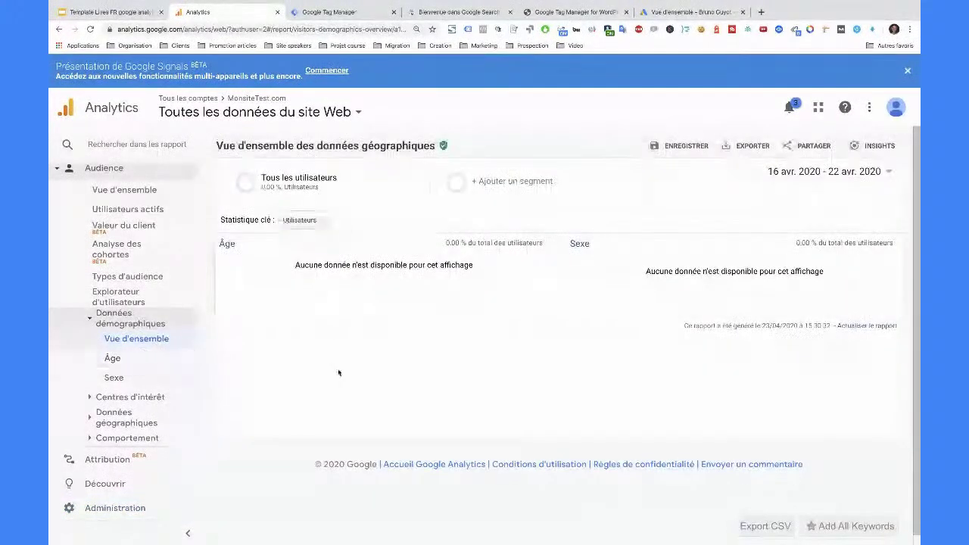
pyautogui.scroll(-1, 457, 387)
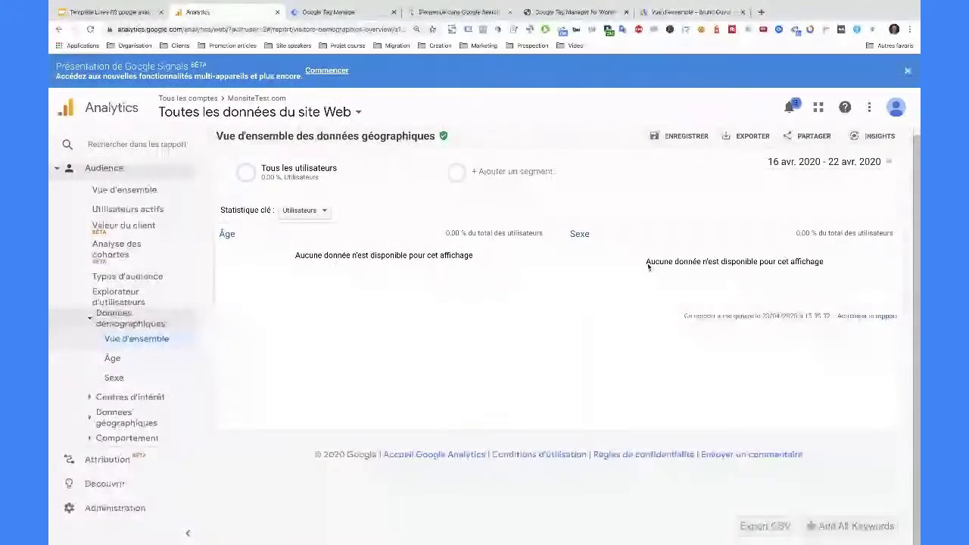
pyautogui.click(761, 12)
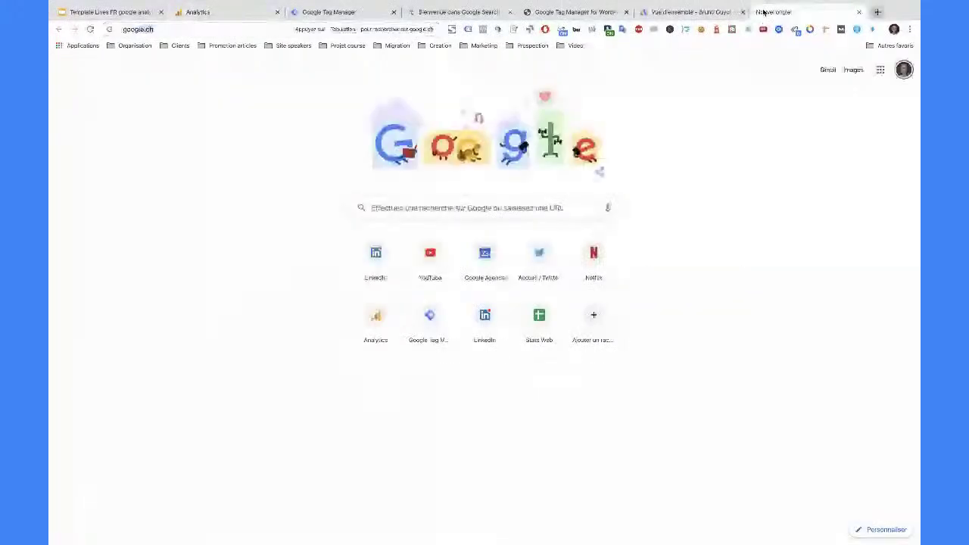
# - Load analytics.google.com in the new Chrome tab
pyautogui.write('google')
pyautogui.press('BackSpace')
pyautogui.write('analytics')
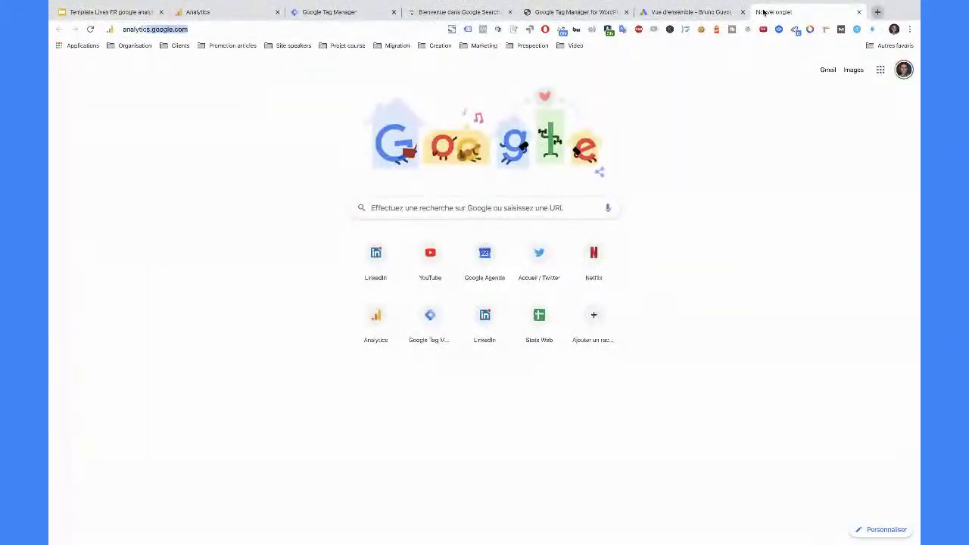
pyautogui.press('Return')
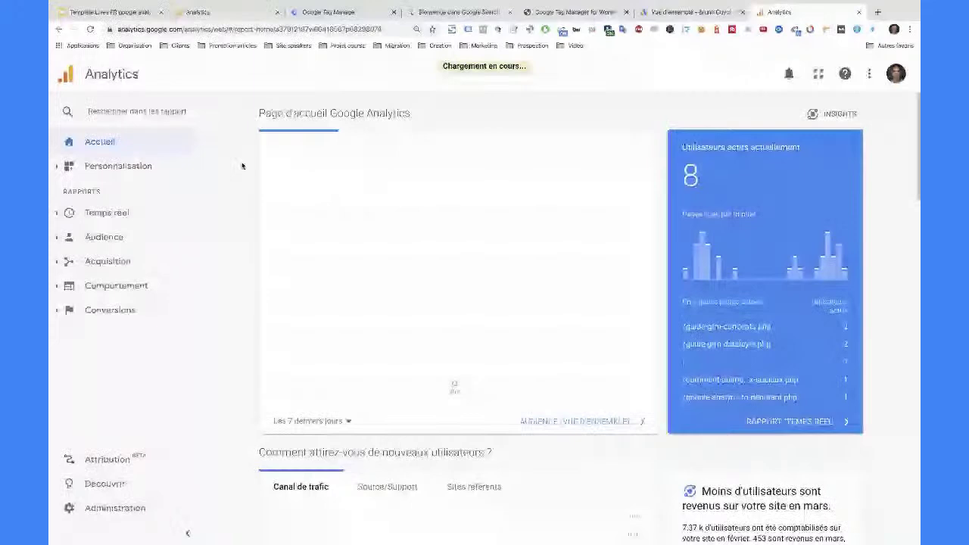
pyautogui.click(228, 74)
# - Switch to the other account's all-website-data view and review its Données démographiques age and gender breakdown
pyautogui.click(363, 169)
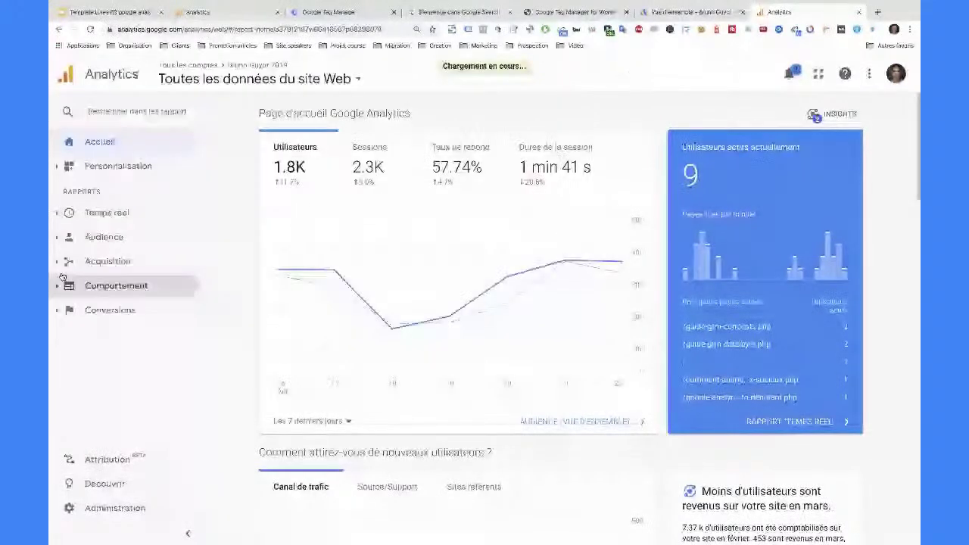
pyautogui.click(76, 237)
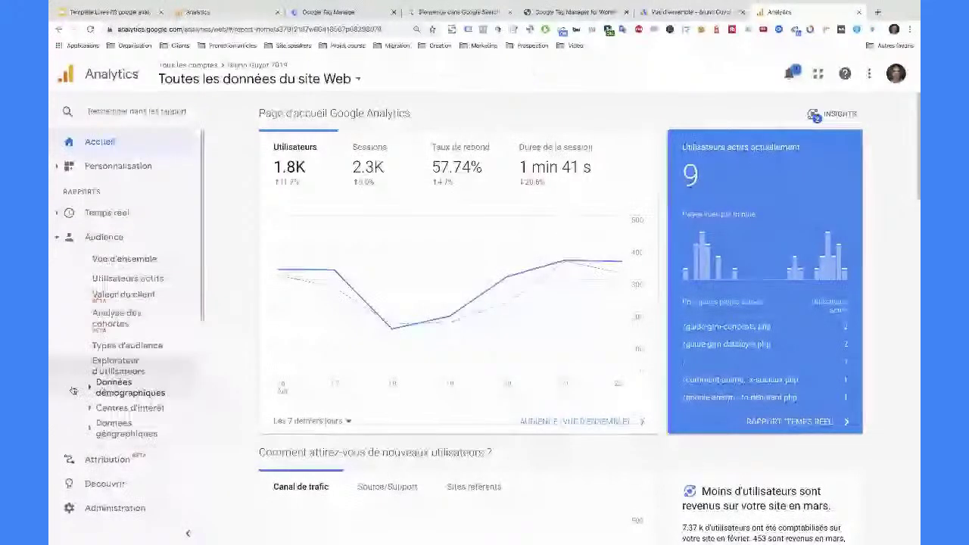
pyautogui.click(84, 387)
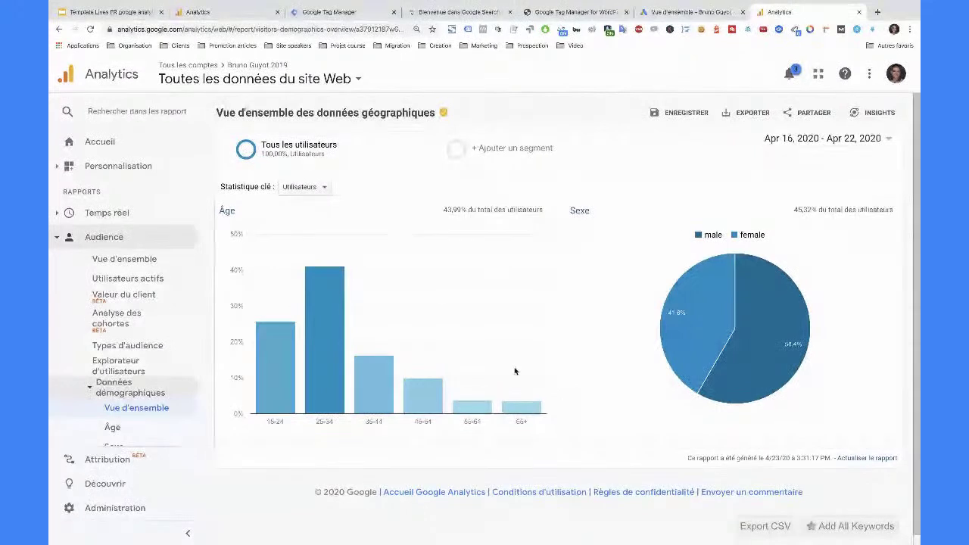
pyautogui.scroll(-1, 515, 372)
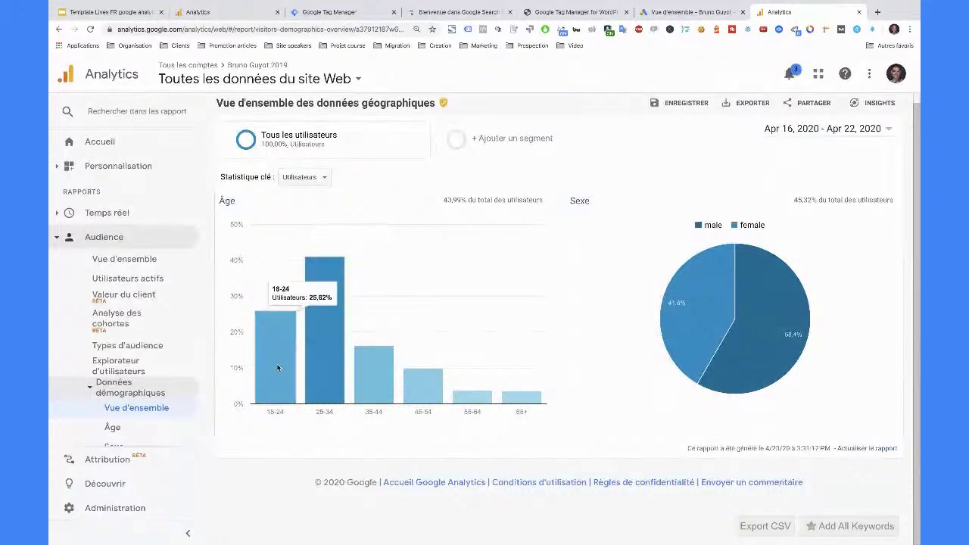
pyautogui.moveTo(342, 262)
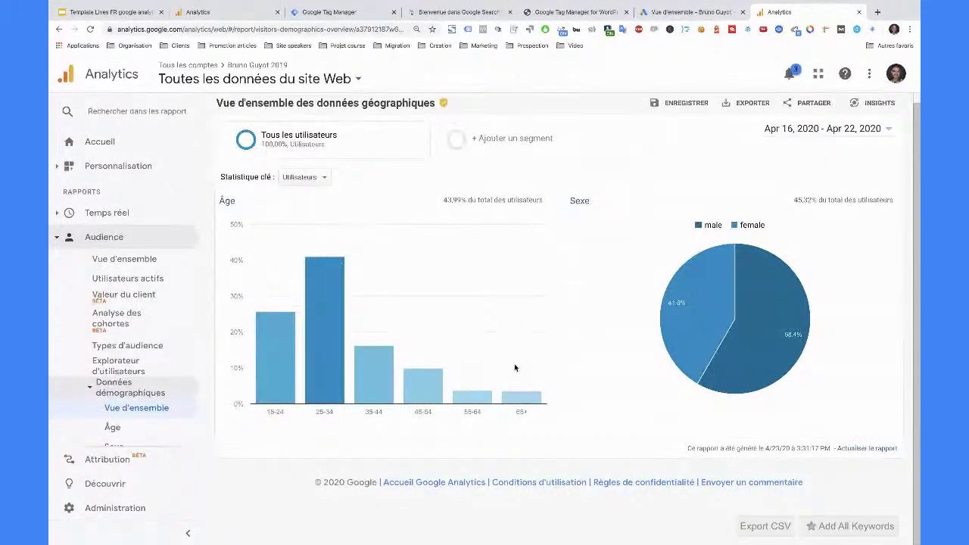
# - Open Centres d'intérêt > Vue d'ensemble and review the interests report
pyautogui.click(90, 392)
pyautogui.click(90, 391)
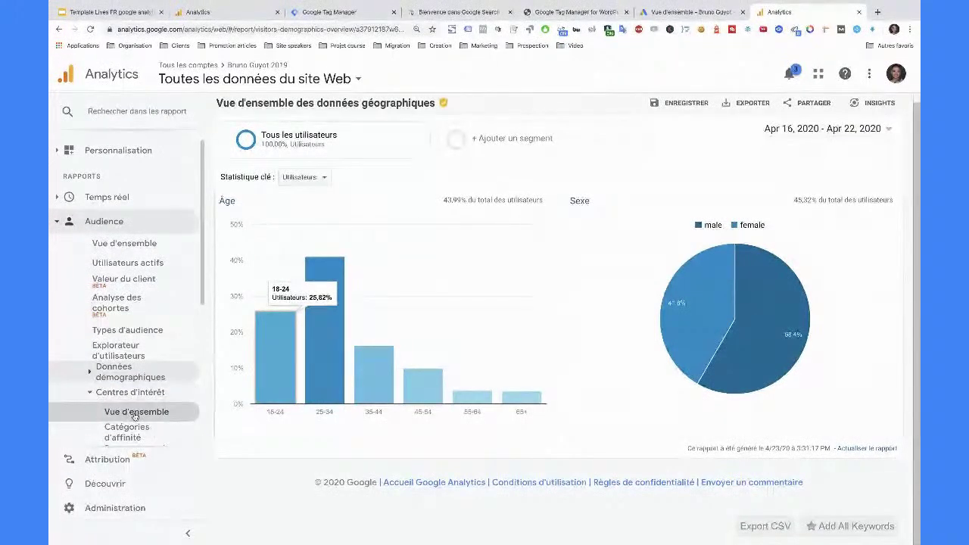
pyautogui.click(134, 416)
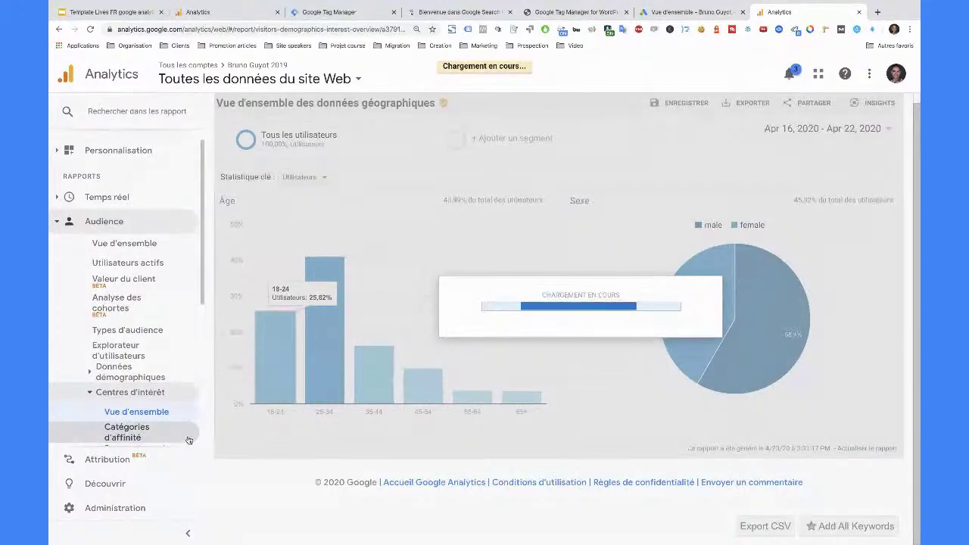
pyautogui.scroll(-1, 283, 457)
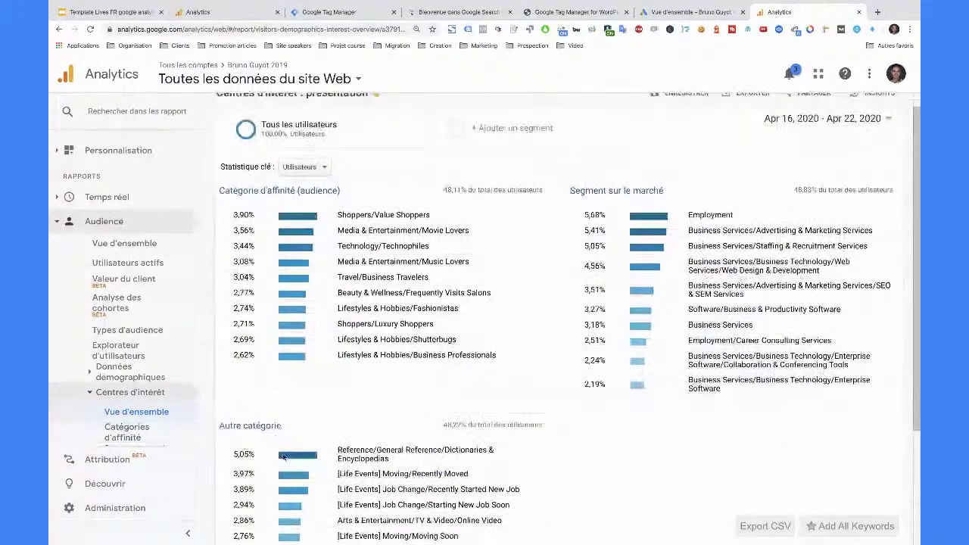
pyautogui.scroll(-2, 284, 457)
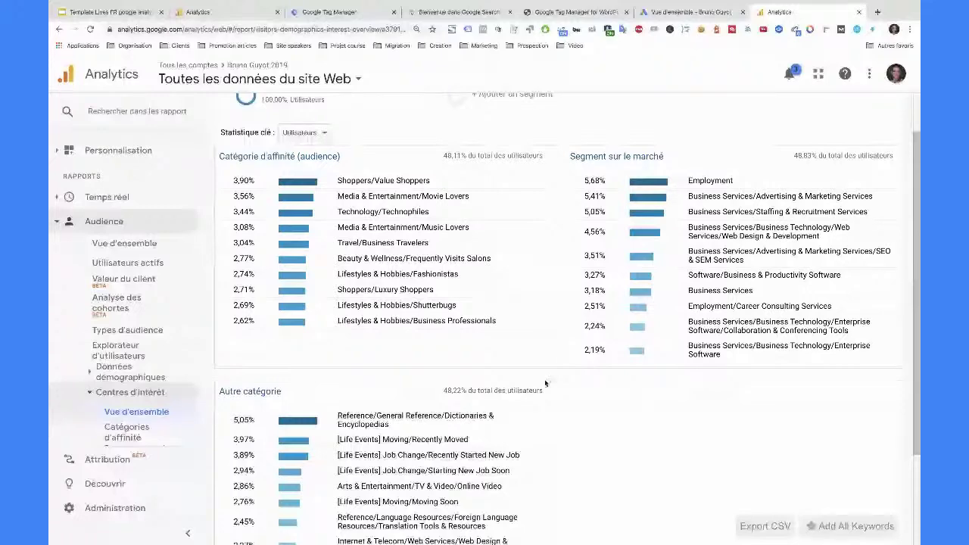
pyautogui.click(89, 394)
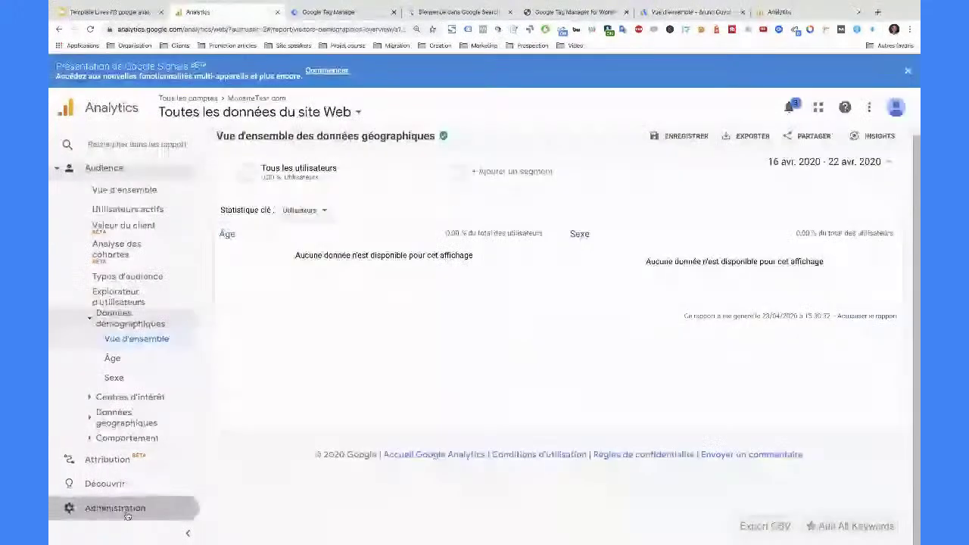
# - In MonsiteTest.com Administration, open Informations de suivi > Code de suivi to view the gtag snippet
pyautogui.click(130, 510)
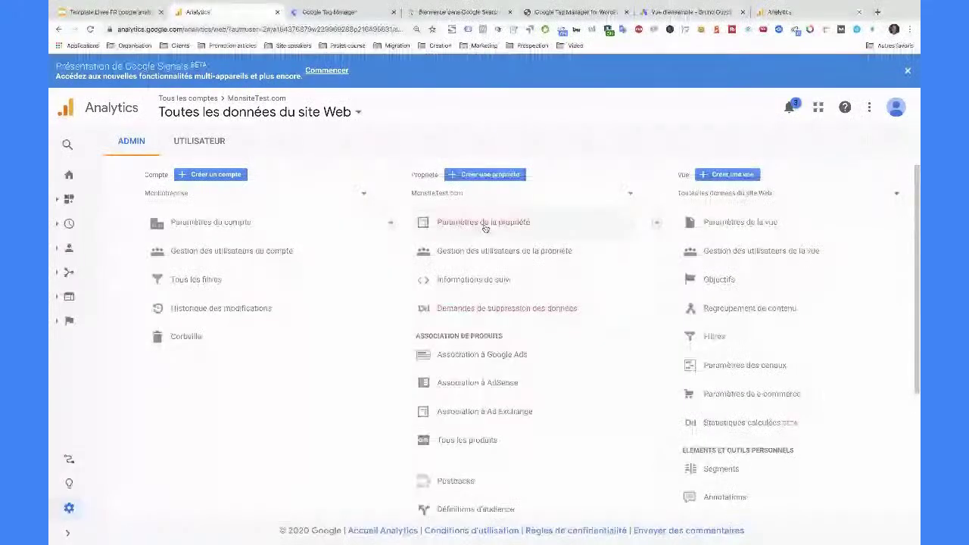
pyautogui.click(485, 225)
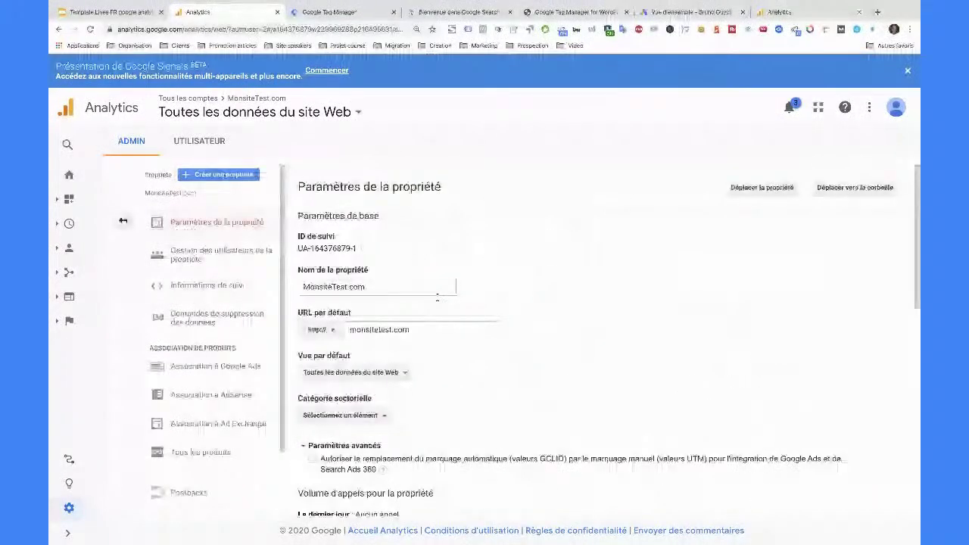
pyautogui.scroll(-4, 437, 295)
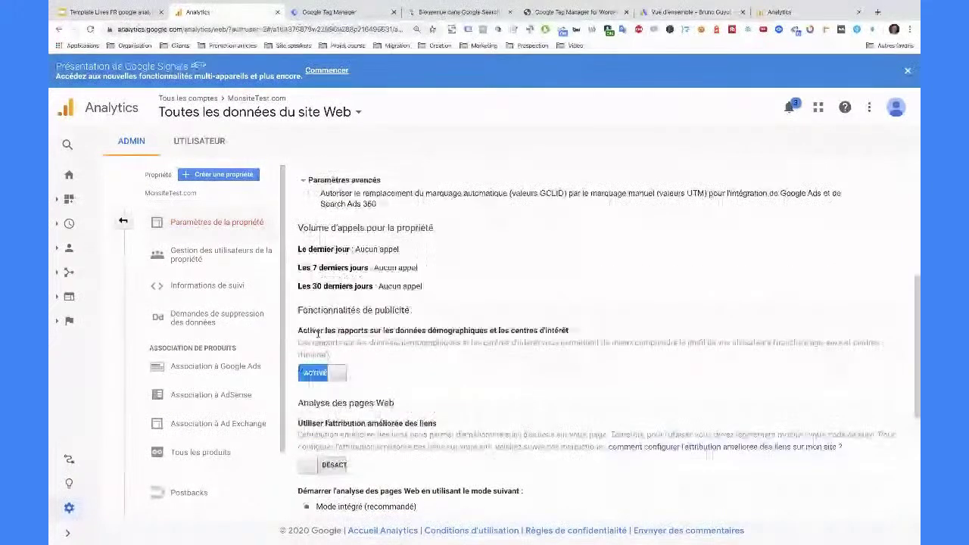
pyautogui.click(122, 220)
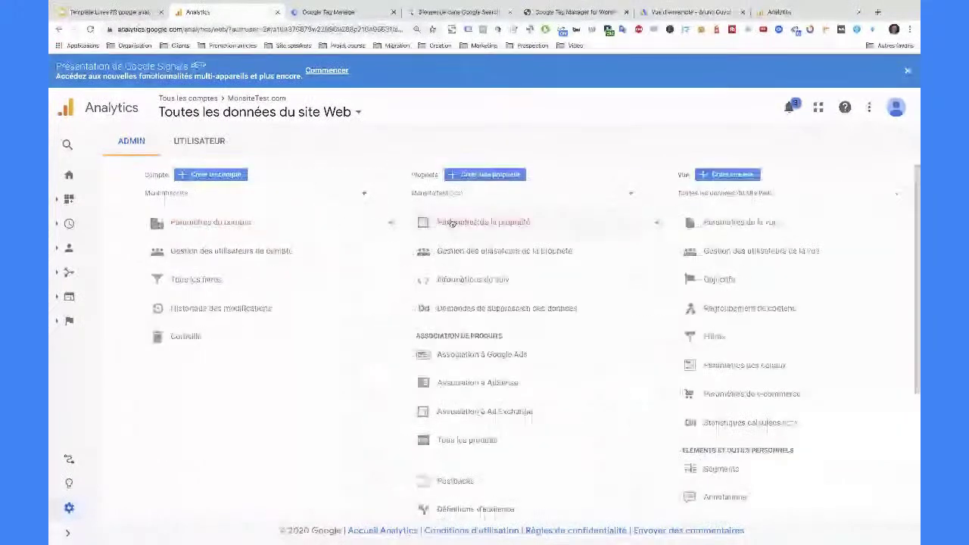
pyautogui.click(491, 279)
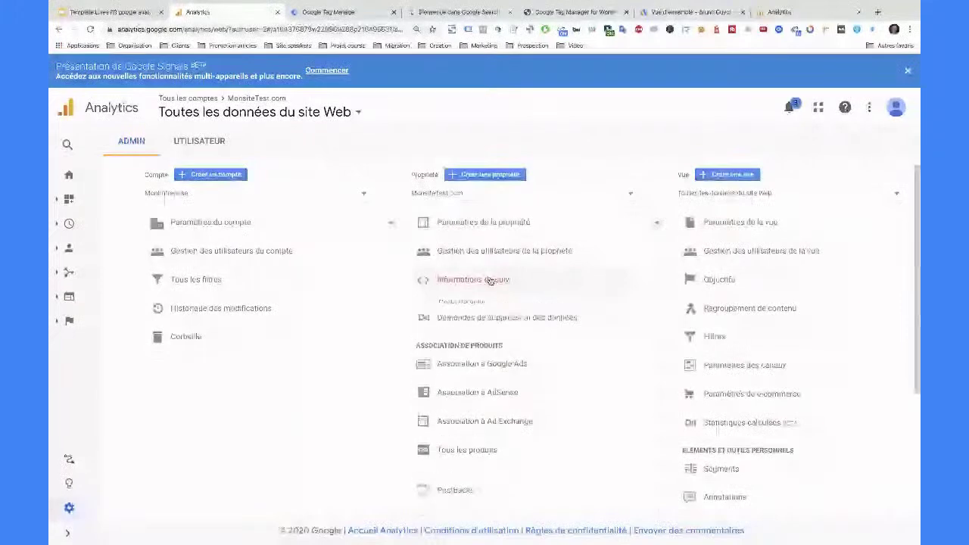
pyautogui.click(477, 302)
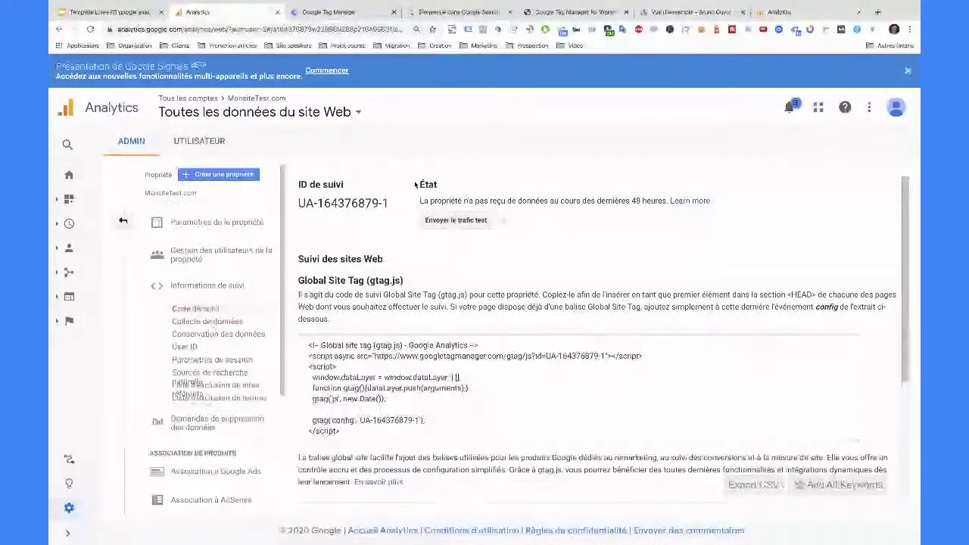
pyautogui.scroll(-3, 469, 339)
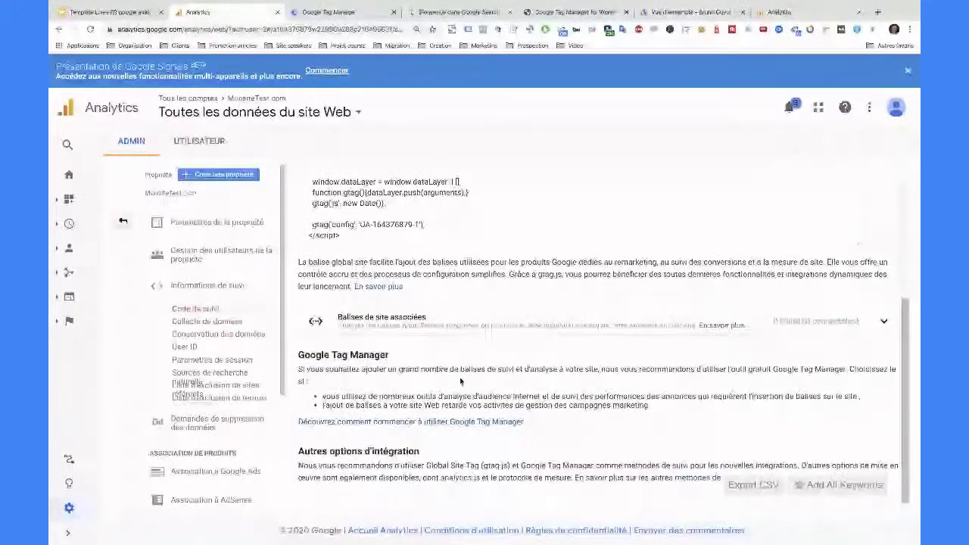
pyautogui.scroll(3, 460, 381)
# - Turn on Remarketing and advertising reporting features in Collecte de données and save
pyautogui.click(196, 322)
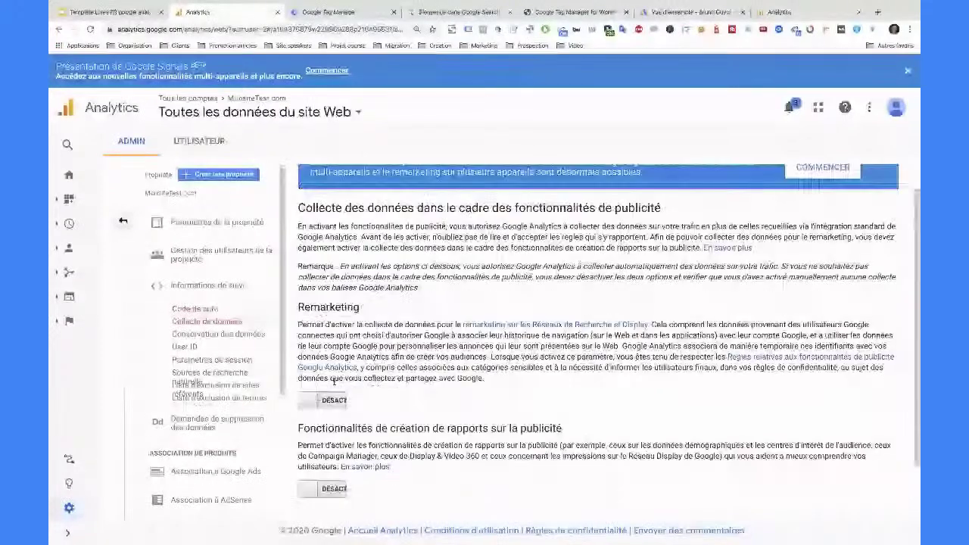
pyautogui.scroll(-2, 424, 408)
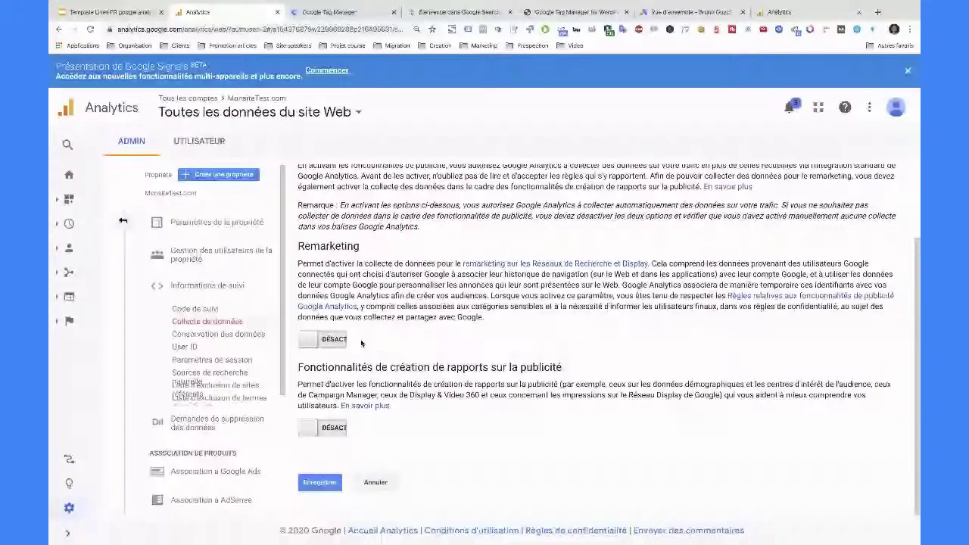
pyautogui.click(325, 339)
pyautogui.click(322, 428)
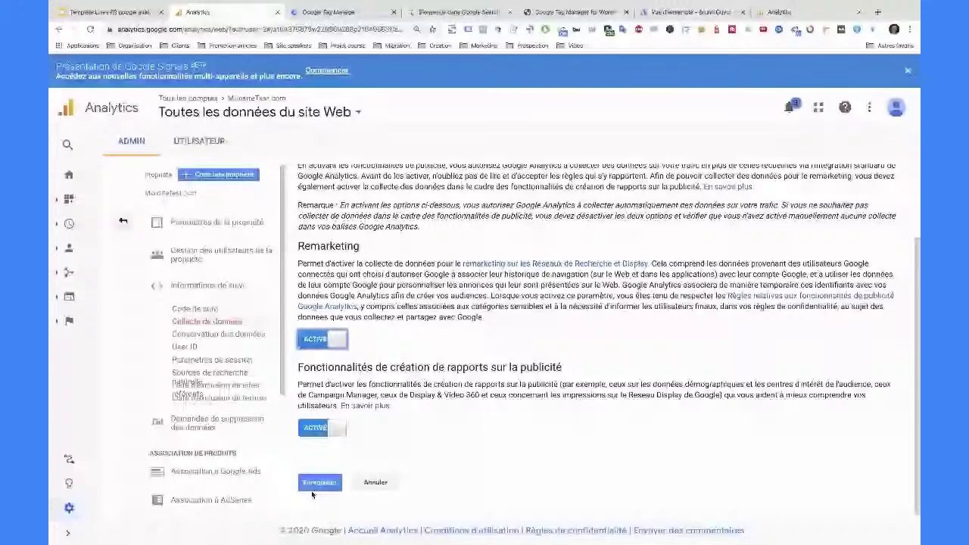
pyautogui.click(314, 488)
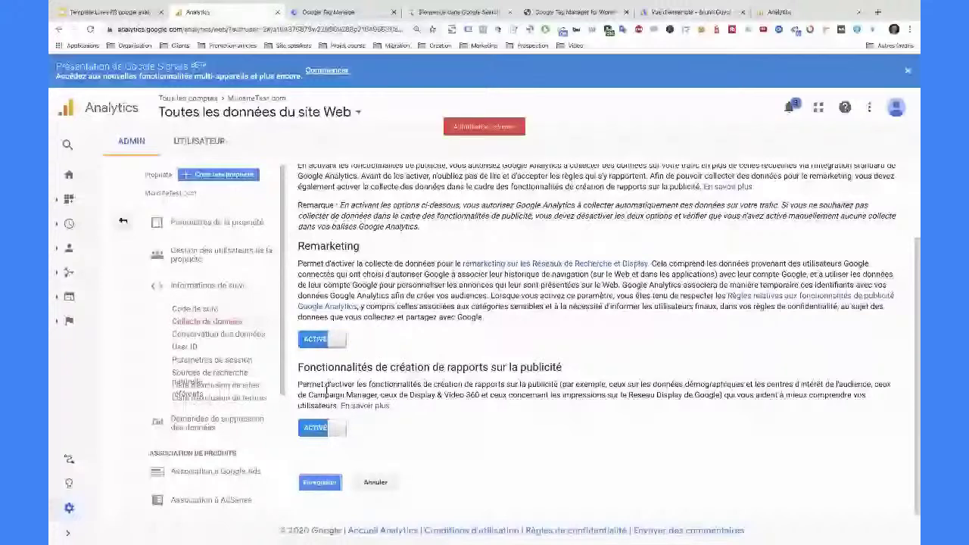
pyautogui.click(218, 334)
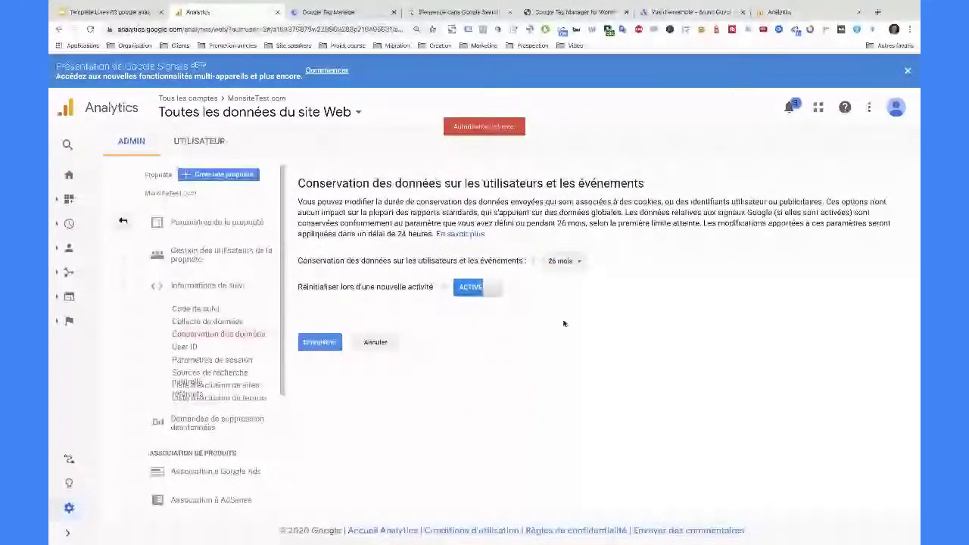
# - Keep data retention at 26 mois with 'Réinitialiser lors d'une nouvelle activité' on, then return to Admin
pyautogui.click(580, 262)
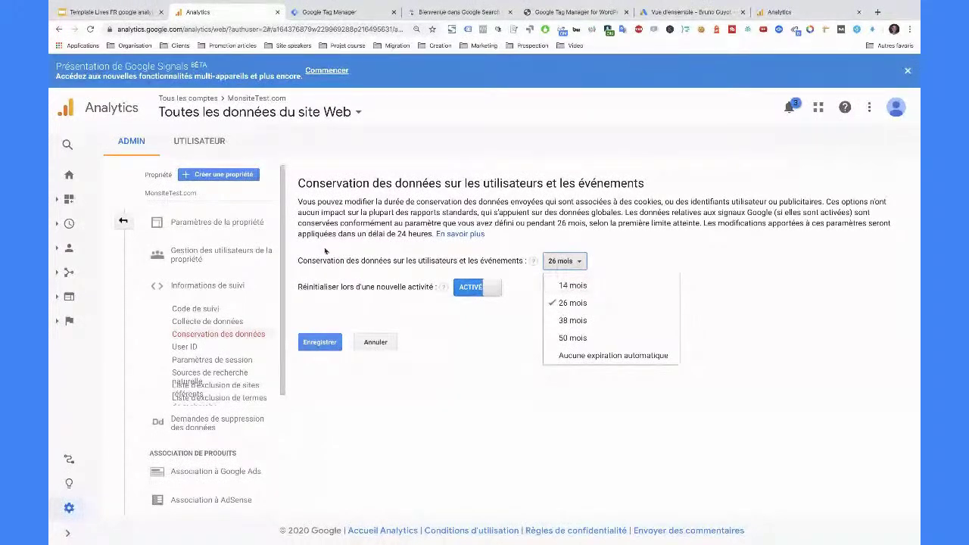
pyautogui.click(608, 302)
pyautogui.moveTo(298, 286); pyautogui.dragTo(433, 287)
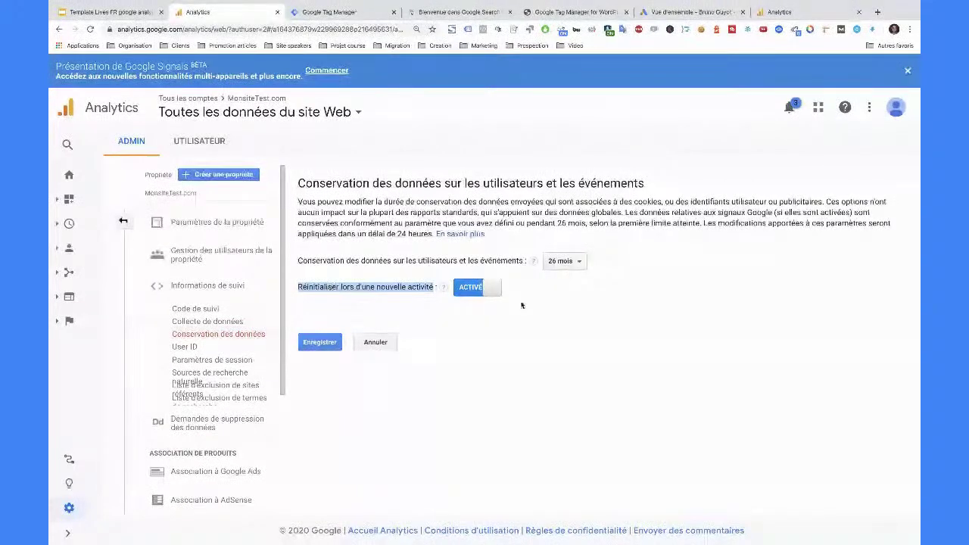
pyautogui.moveTo(506, 293)
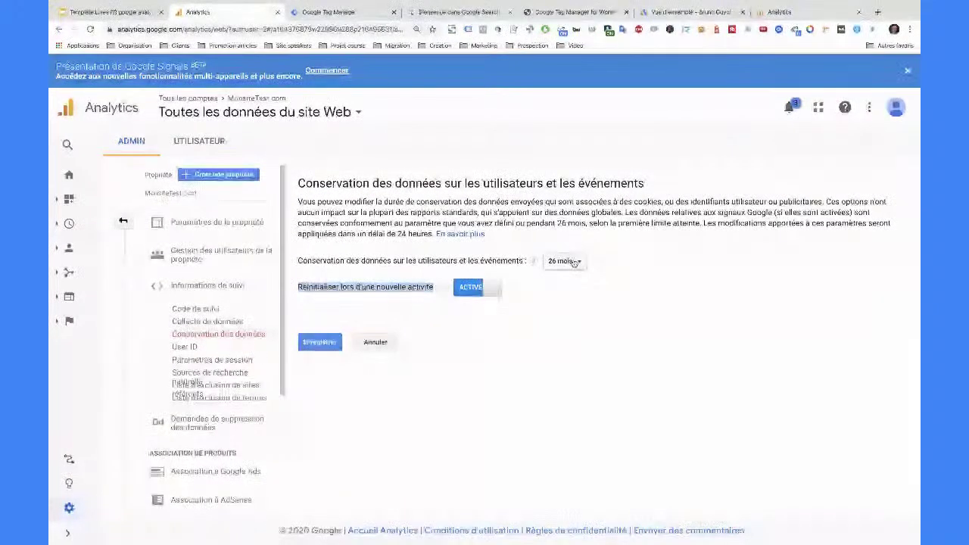
pyautogui.click(485, 291)
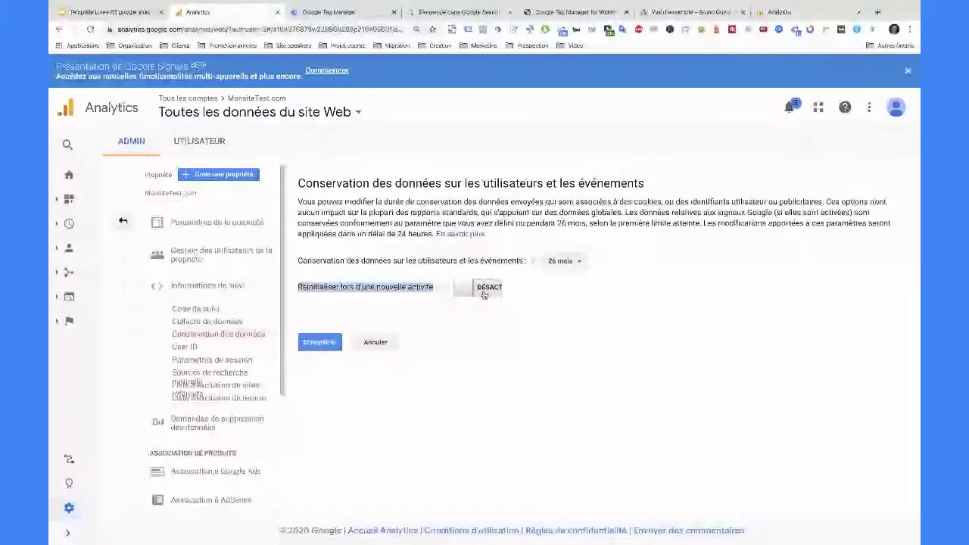
pyautogui.click(484, 292)
pyautogui.scroll(-3, 255, 351)
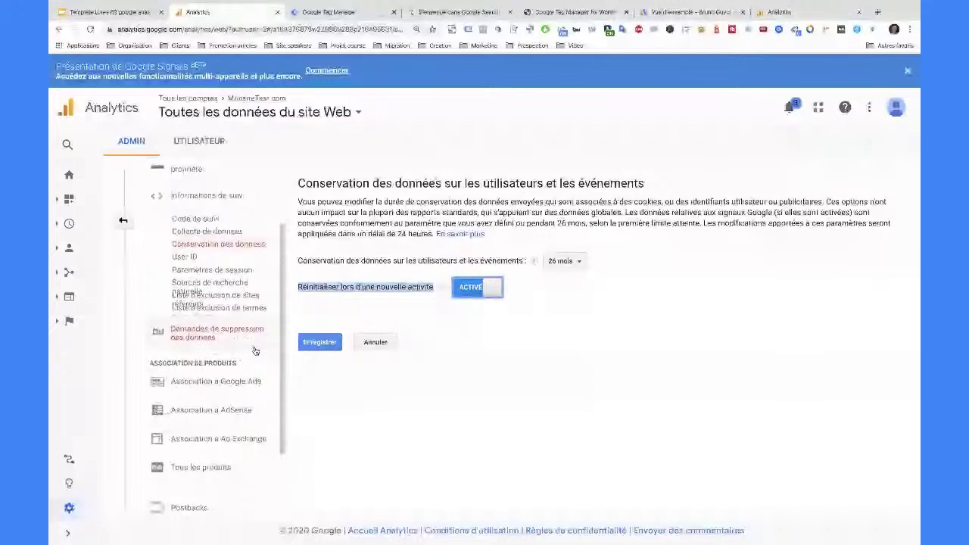
pyautogui.scroll(1, 255, 350)
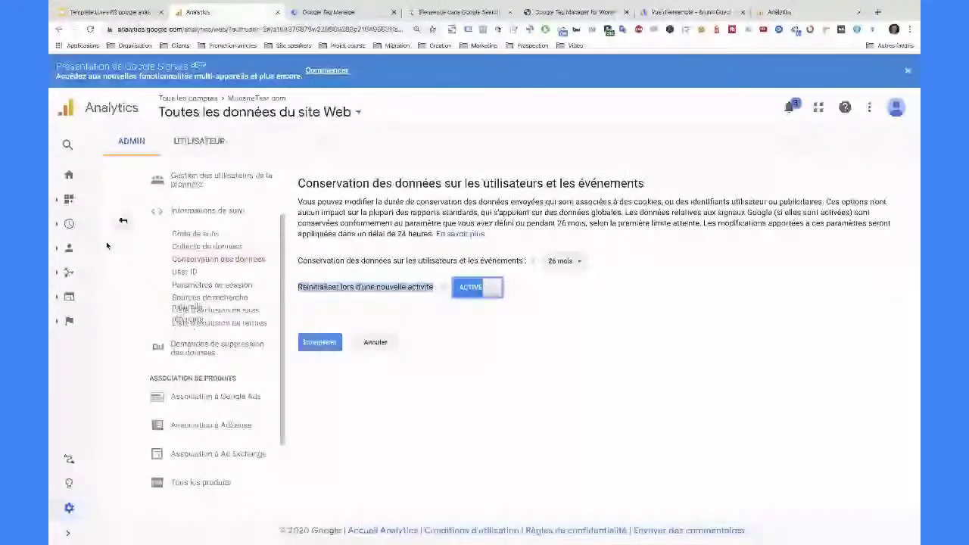
pyautogui.click(123, 220)
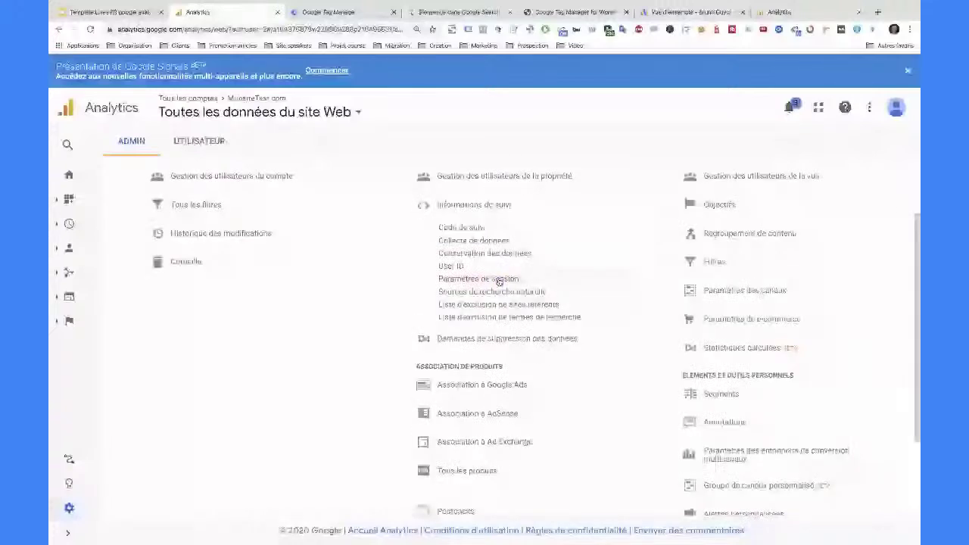
# - Expand the collapsed left sidebar so the Audience reports are listed
pyautogui.click(57, 249)
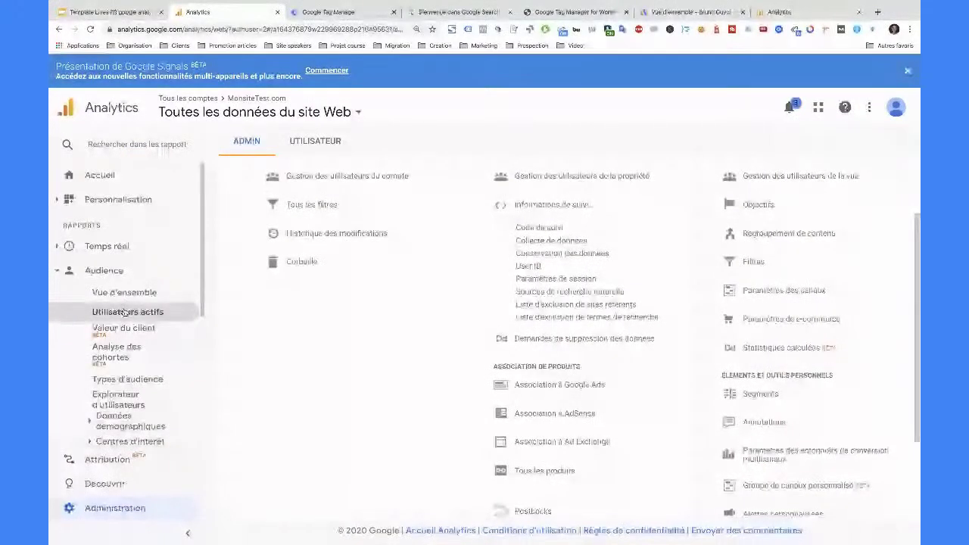
pyautogui.click(123, 312)
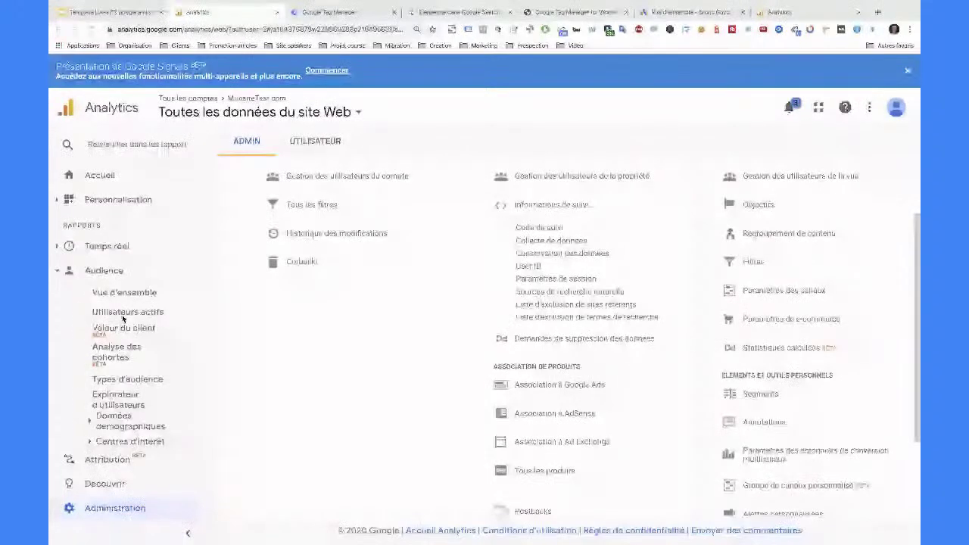
# - Open Audience > Multi-appareil > Chevauchement des appareils to reach the Google Signals activation page
pyautogui.scroll(-2, 139, 372)
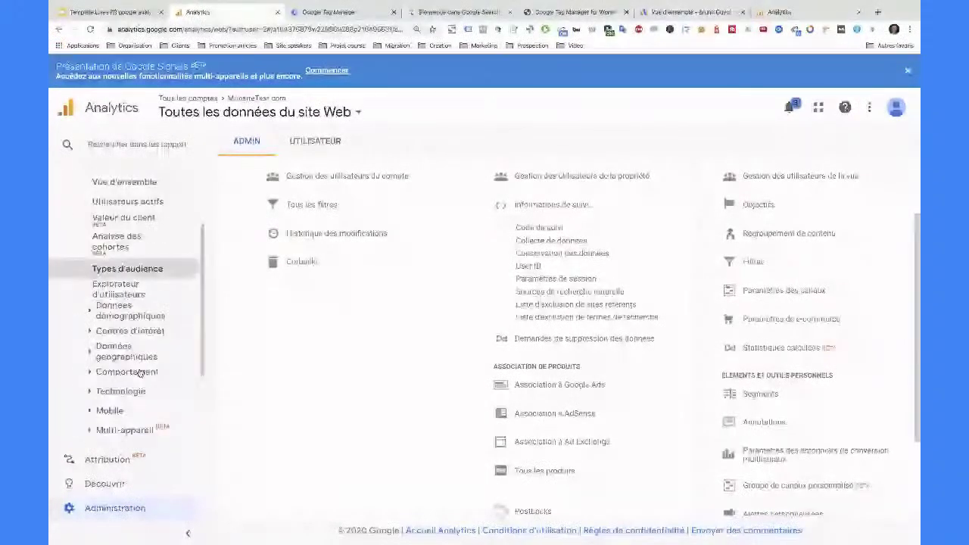
pyautogui.scroll(-1, 140, 372)
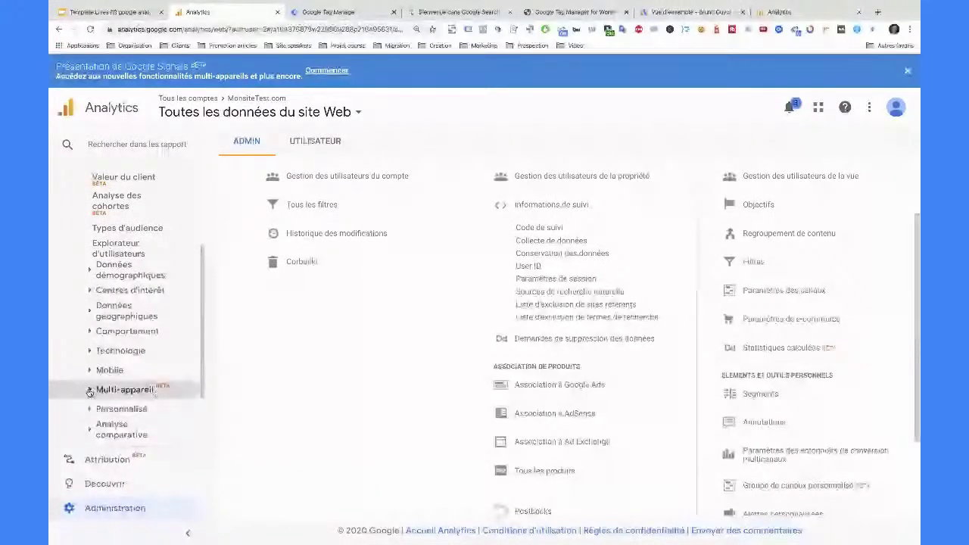
pyautogui.click(89, 391)
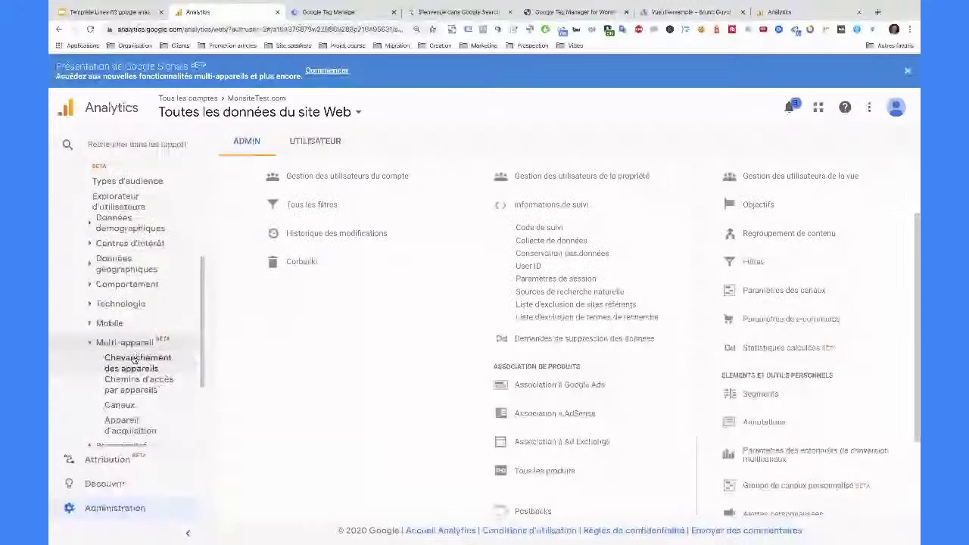
pyautogui.click(144, 365)
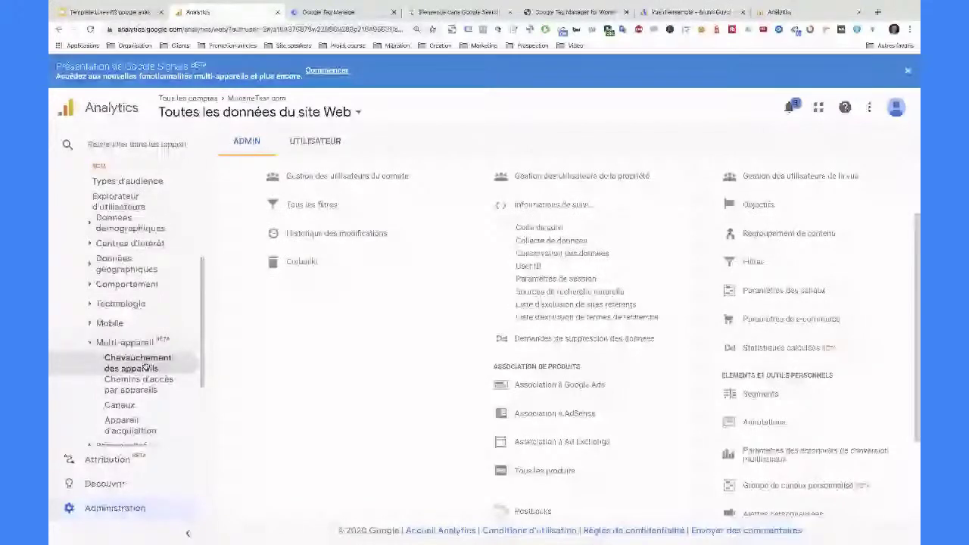
pyautogui.scroll(-2, 263, 360)
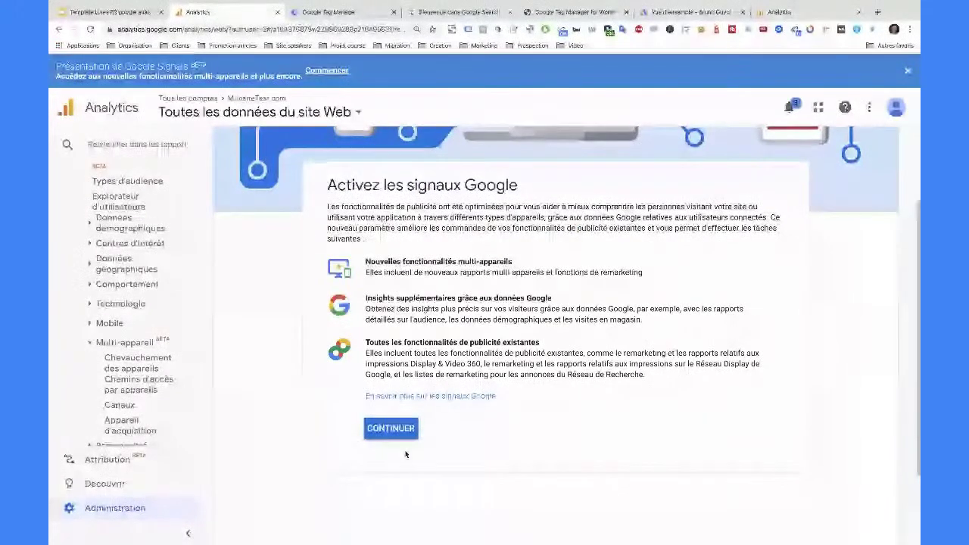
# - Continue and activate Google Signals with Activer pour toutes les propriétés selected
pyautogui.scroll(1, 450, 406)
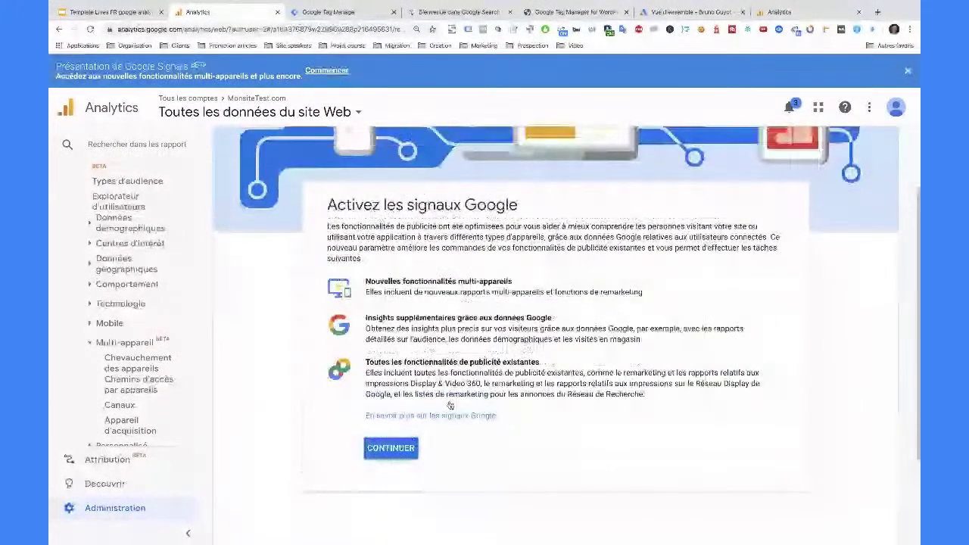
pyautogui.scroll(2, 450, 406)
pyautogui.scroll(-3, 449, 406)
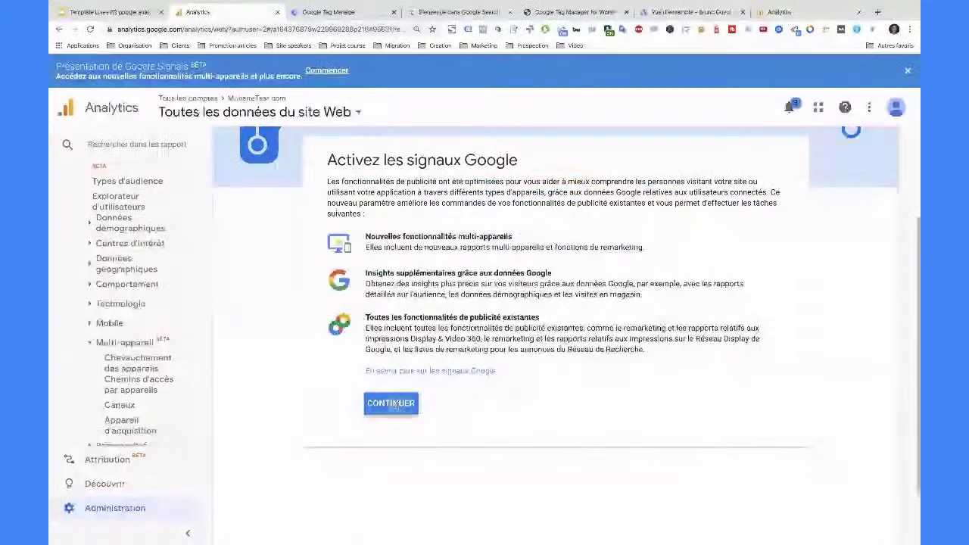
pyautogui.click(392, 403)
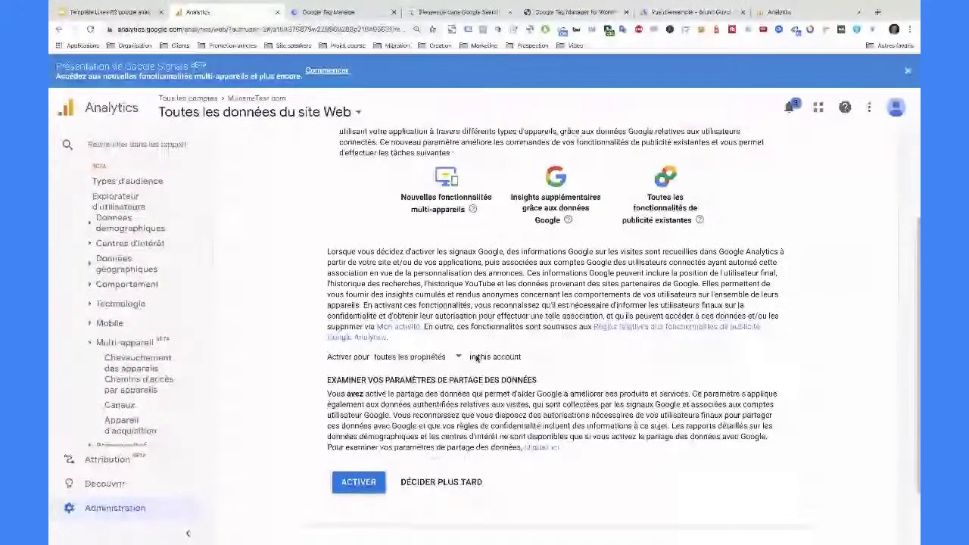
pyautogui.click(355, 485)
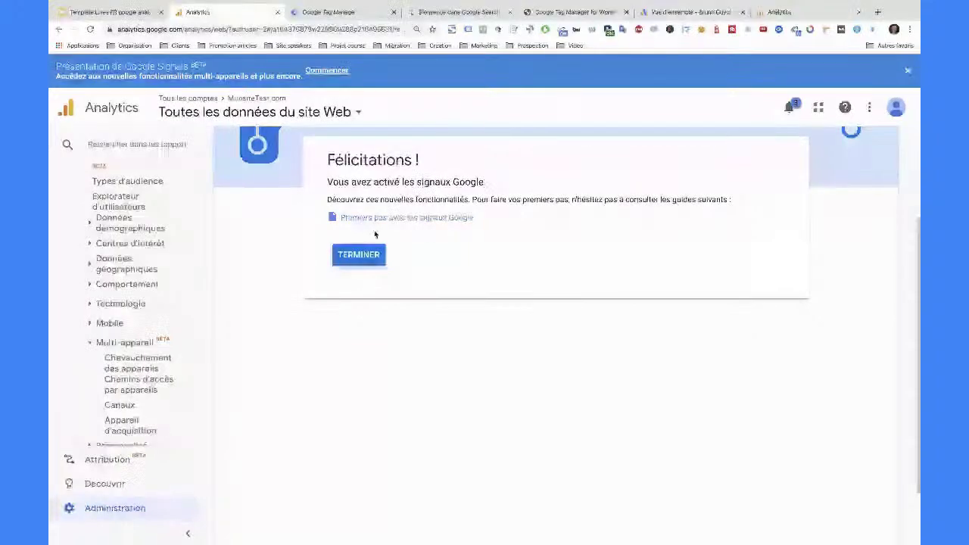
# - Collapse the Multi-appareil reports and go to the Administration page
pyautogui.scroll(-1, 181, 387)
pyautogui.scroll(-1, 180, 388)
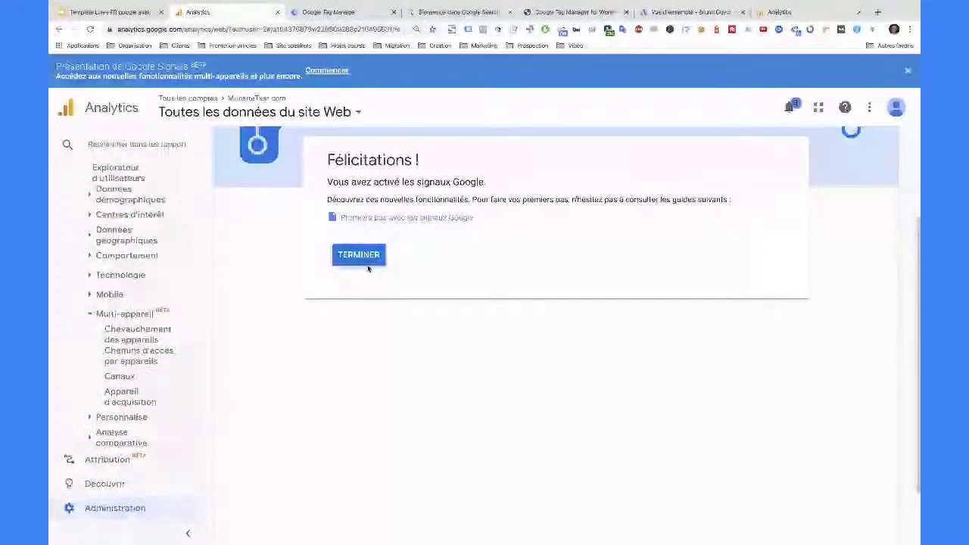
pyautogui.click(89, 314)
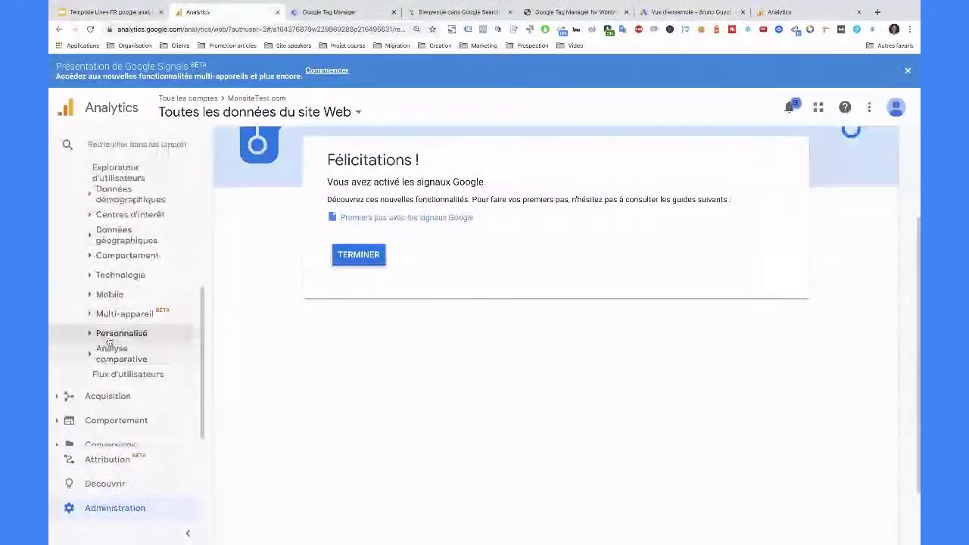
pyautogui.scroll(3, 112, 328)
pyautogui.click(114, 508)
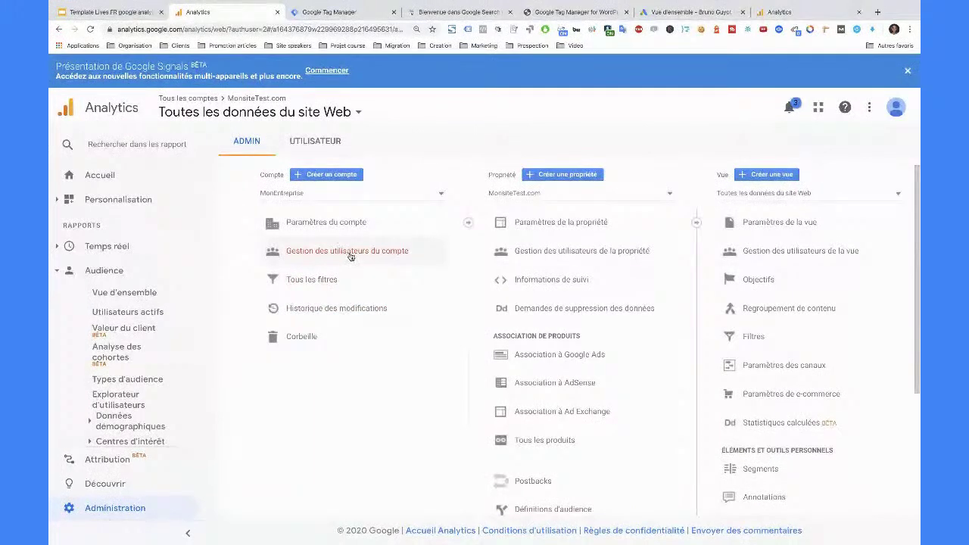
pyautogui.click(350, 251)
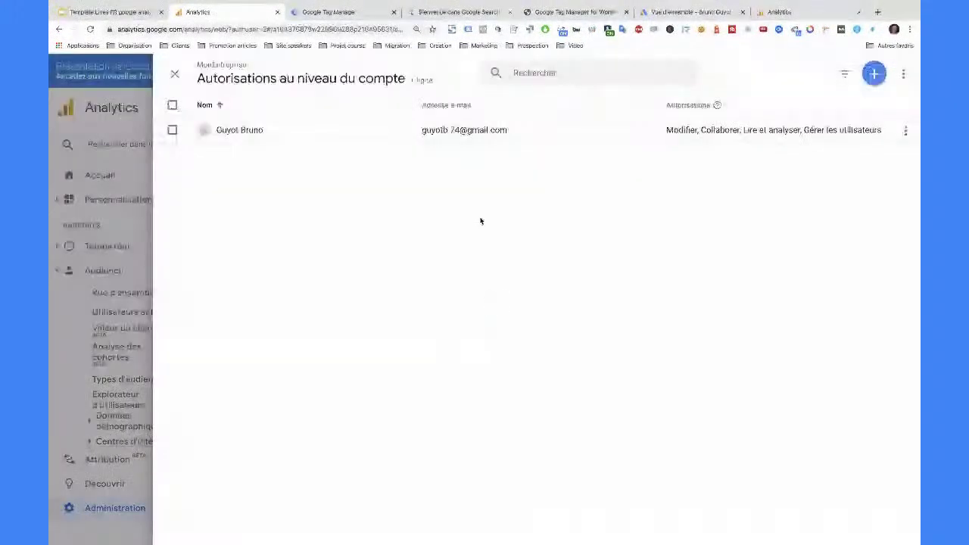
pyautogui.click(174, 74)
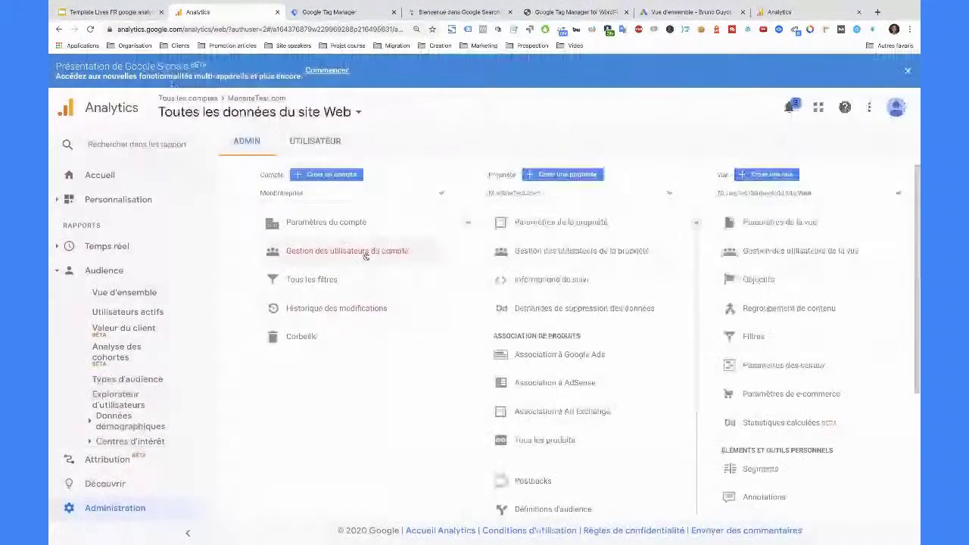
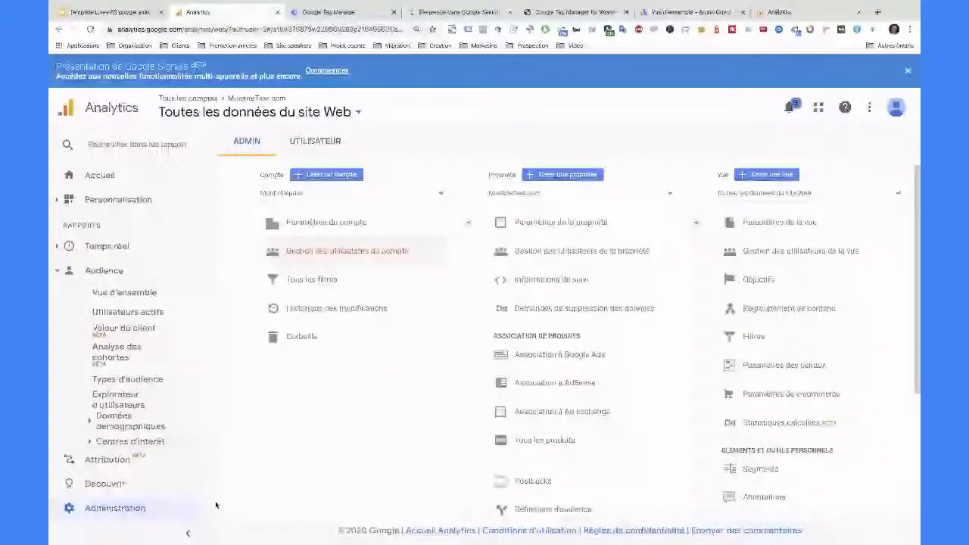
# - Open 'Gestion des utilisateurs du compte' from the Compte column in Admin
pyautogui.click(757, 338)
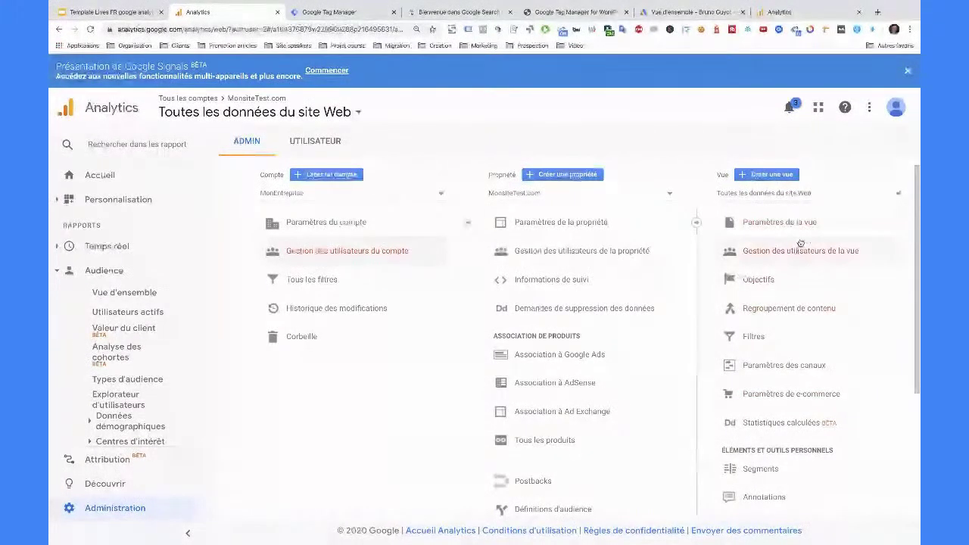
pyautogui.click(339, 253)
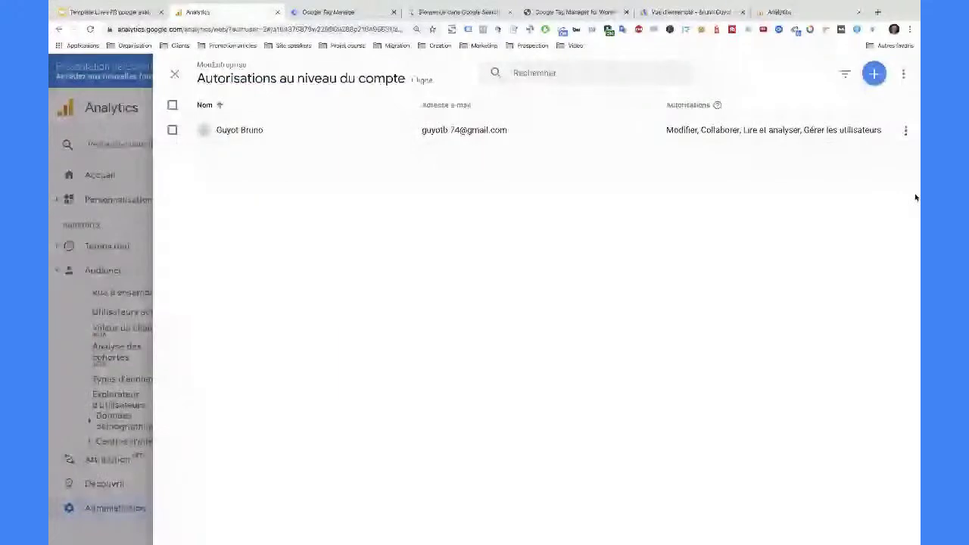
# - Start adding a new user through the + menu's 'Ajouter des utilisateurs' option
pyautogui.click(874, 74)
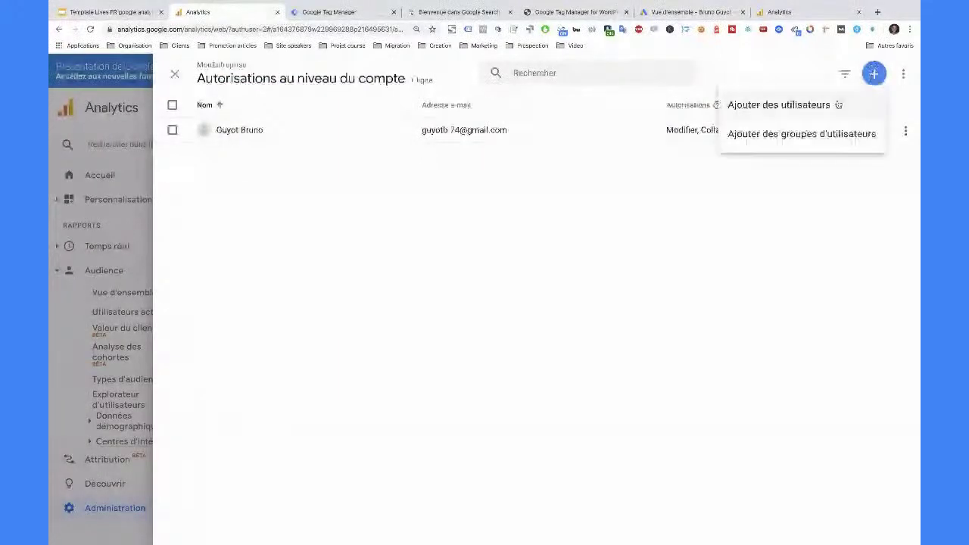
pyautogui.click(838, 104)
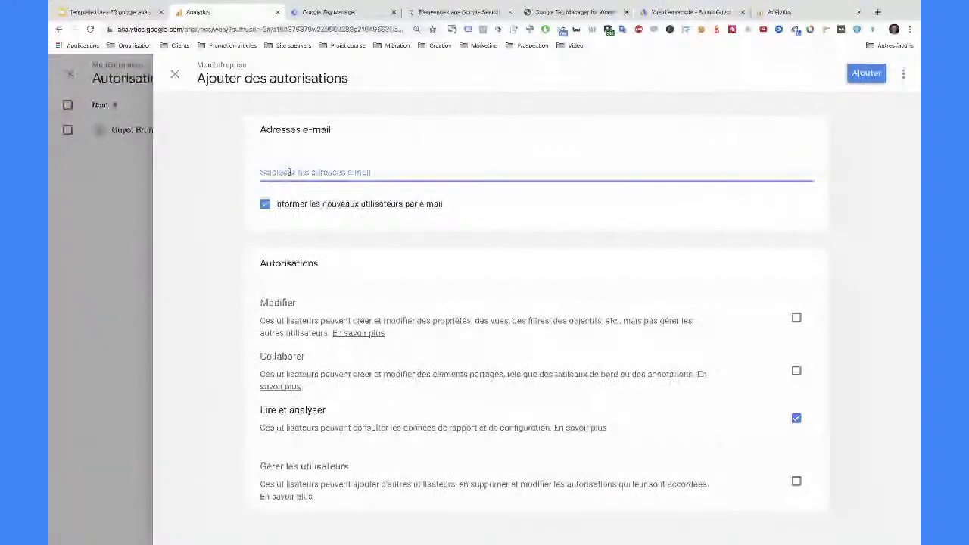
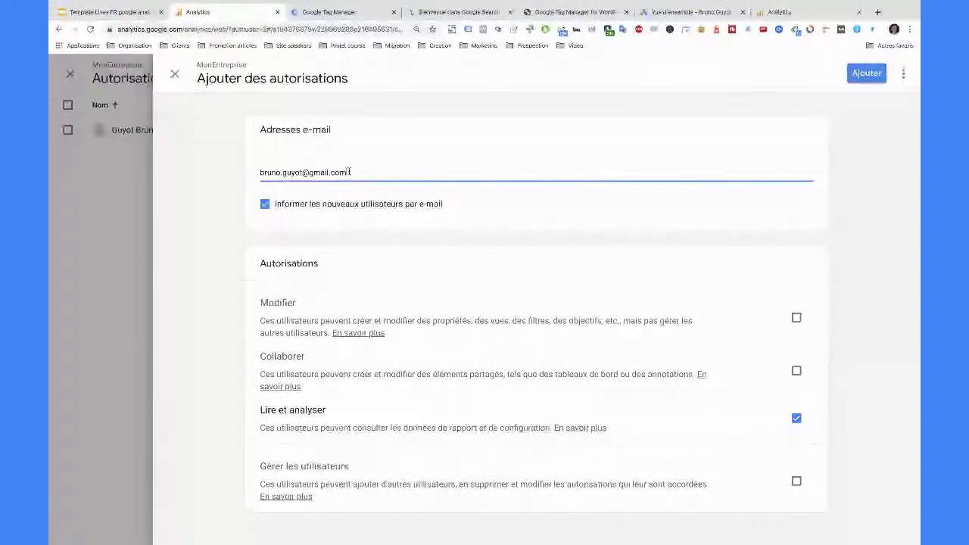
# - Enter the new user's e-mail address in the 'Adresses e-mail' field and select it
pyautogui.moveTo(349, 171); pyautogui.dragTo(244, 171)
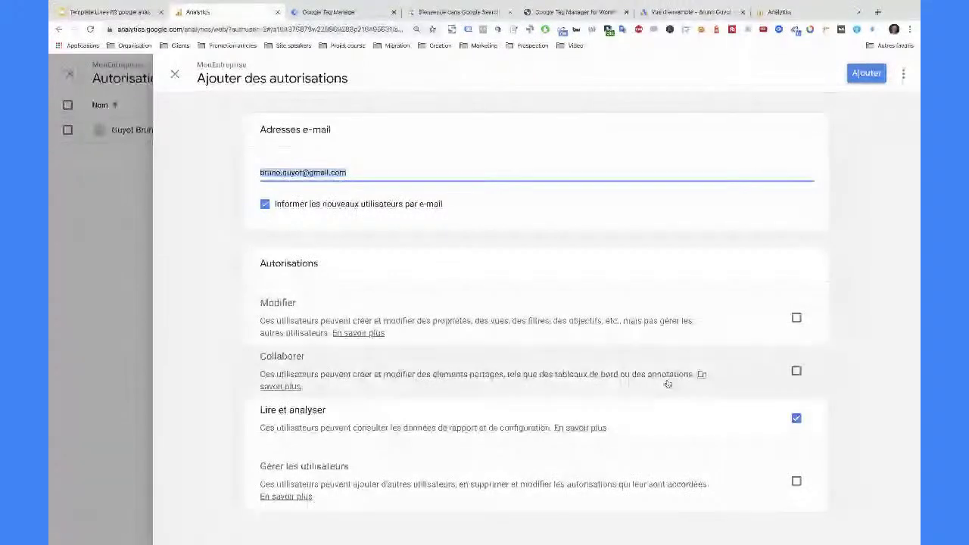
# - Grant the new user Modifier rights, leaving 'Gérer les utilisateurs' unticked, then close the form
pyautogui.click(791, 319)
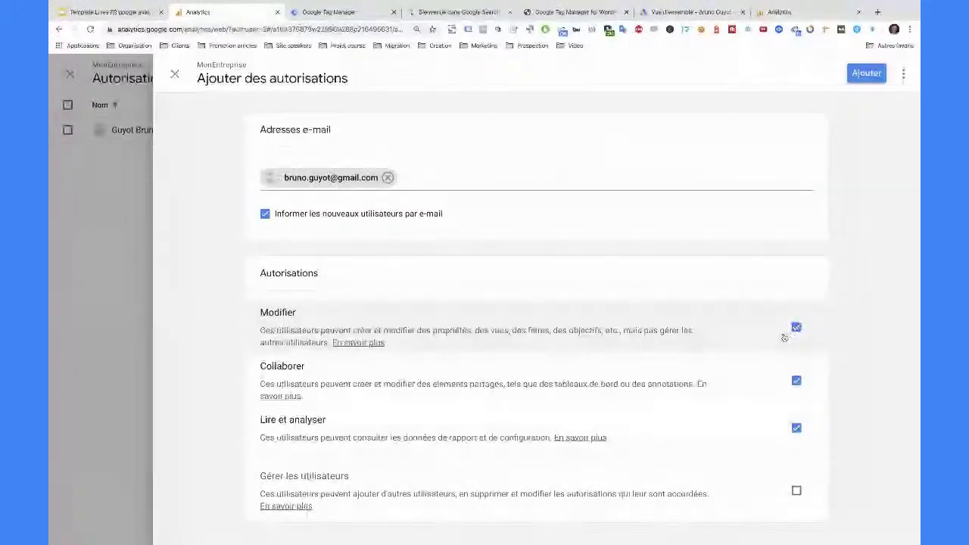
pyautogui.click(796, 491)
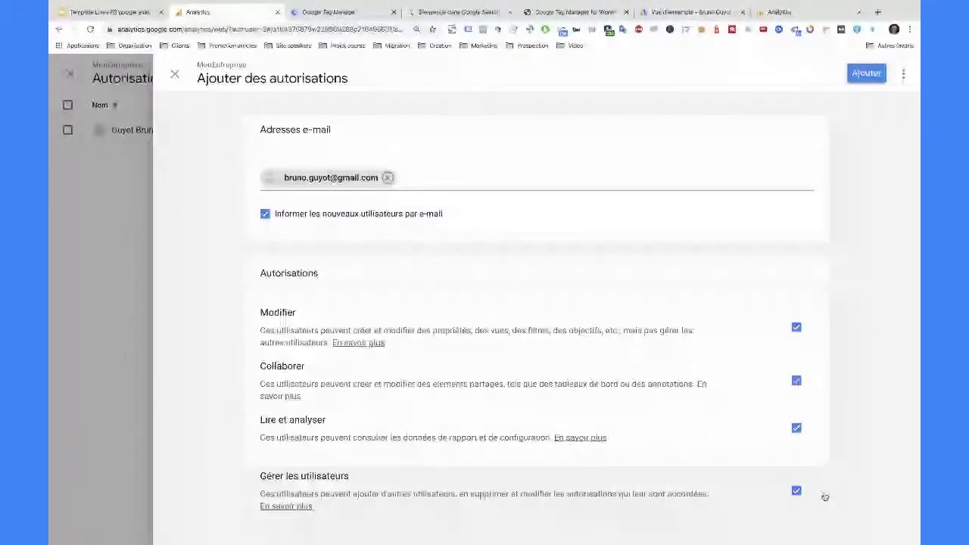
pyautogui.click(797, 491)
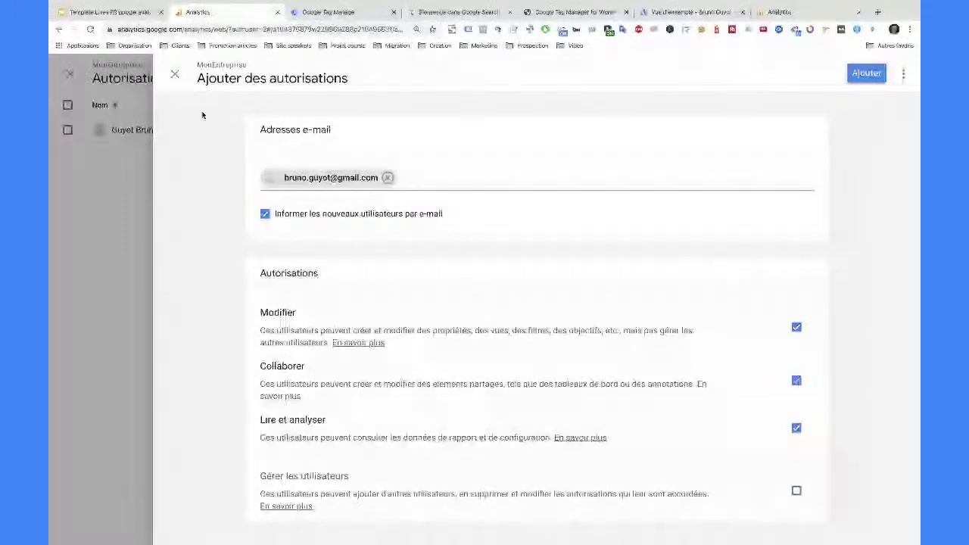
pyautogui.click(175, 74)
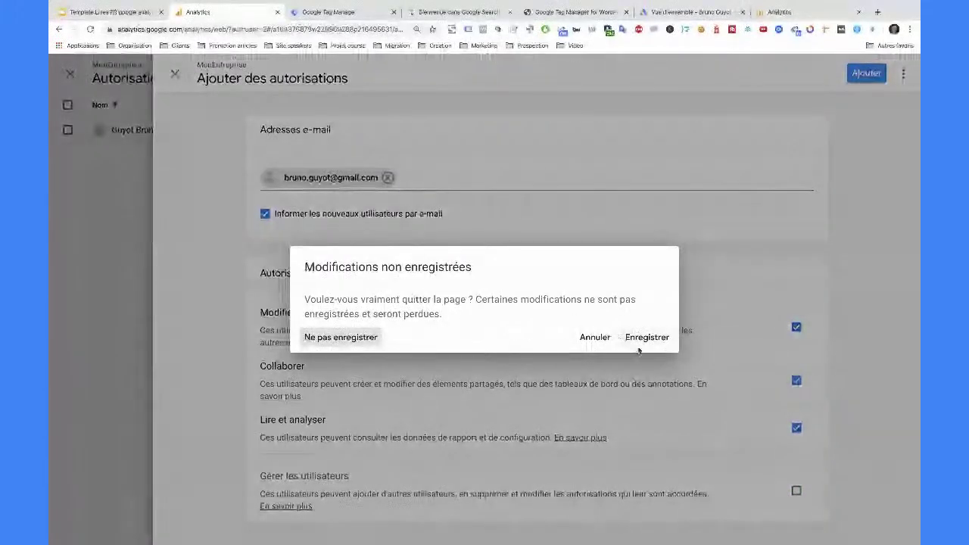
# - Discard the unsaved new-user form and show slide 6 in the Google Slides deck
pyautogui.click(375, 338)
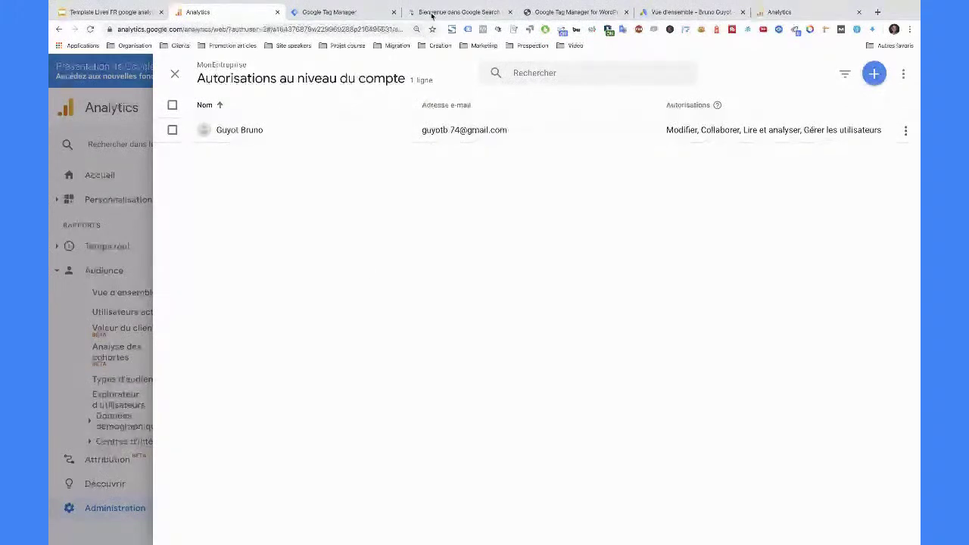
pyautogui.click(106, 12)
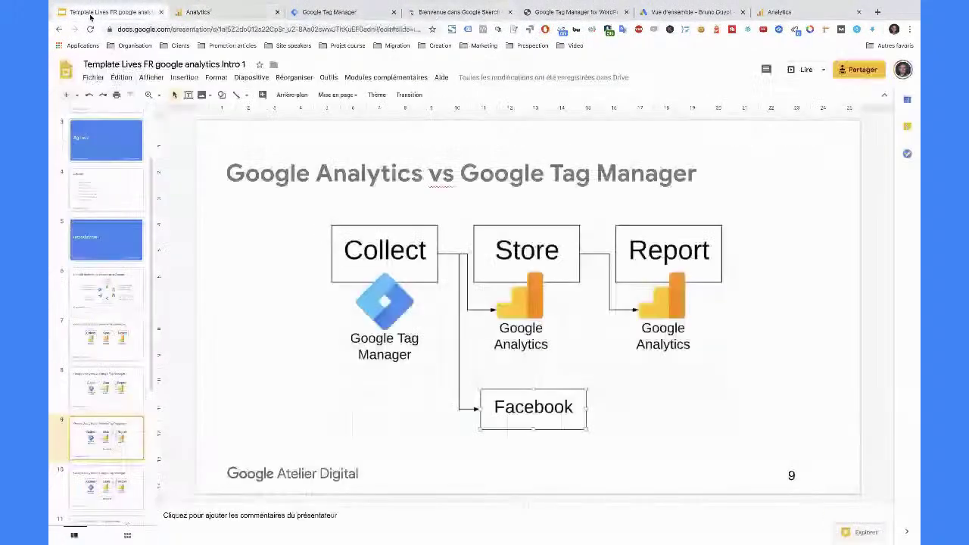
pyautogui.scroll(-4, 91, 341)
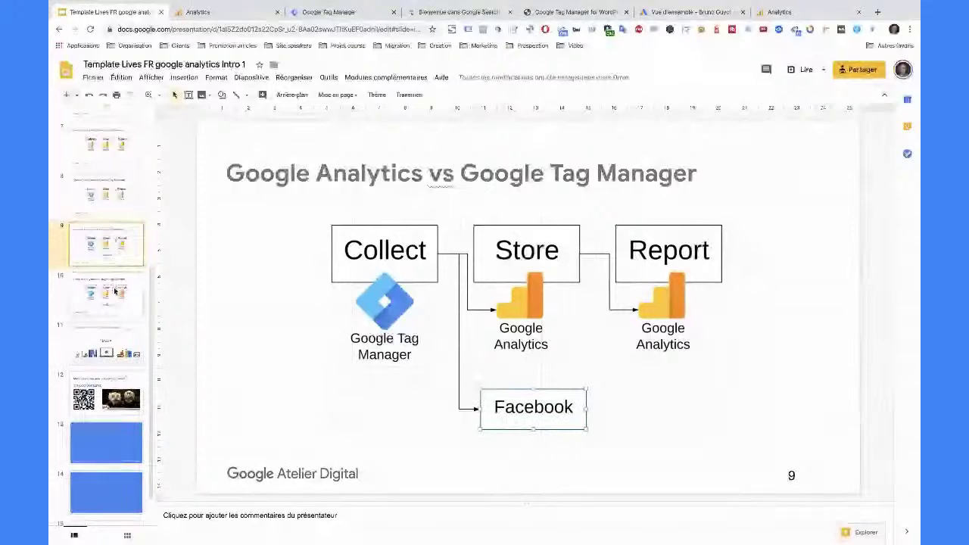
pyautogui.scroll(3, 114, 303)
pyautogui.click(119, 237)
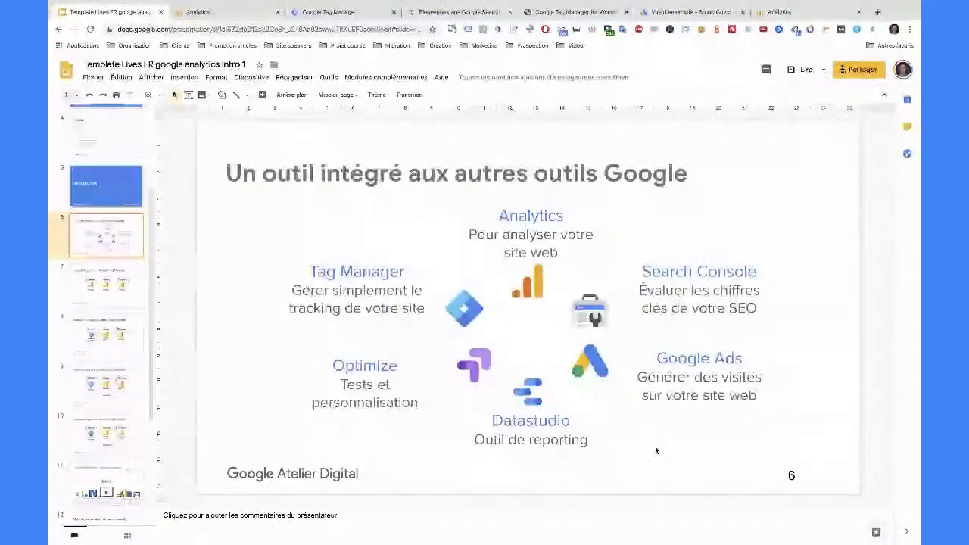
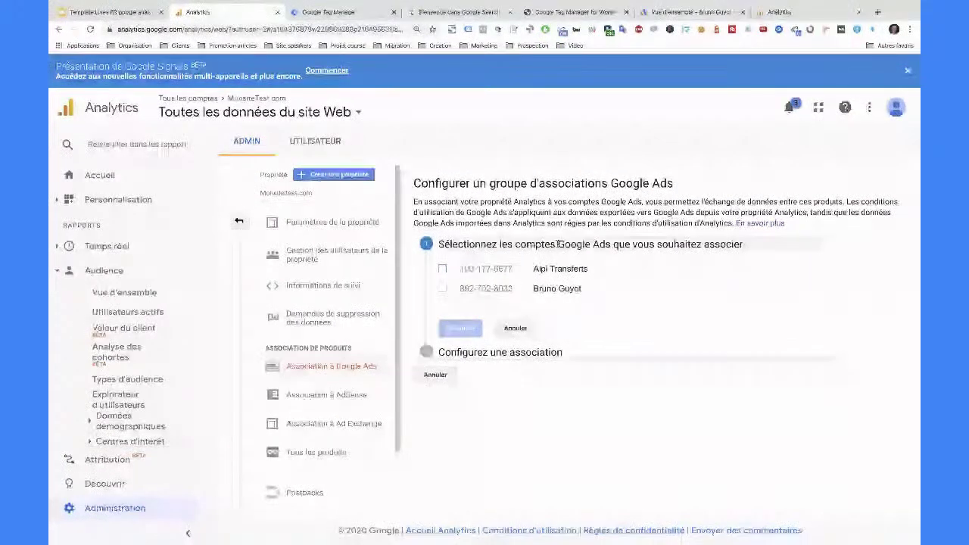
# - Select the second Google Ads account to link to MonsiteTest.com and continue
pyautogui.click(444, 289)
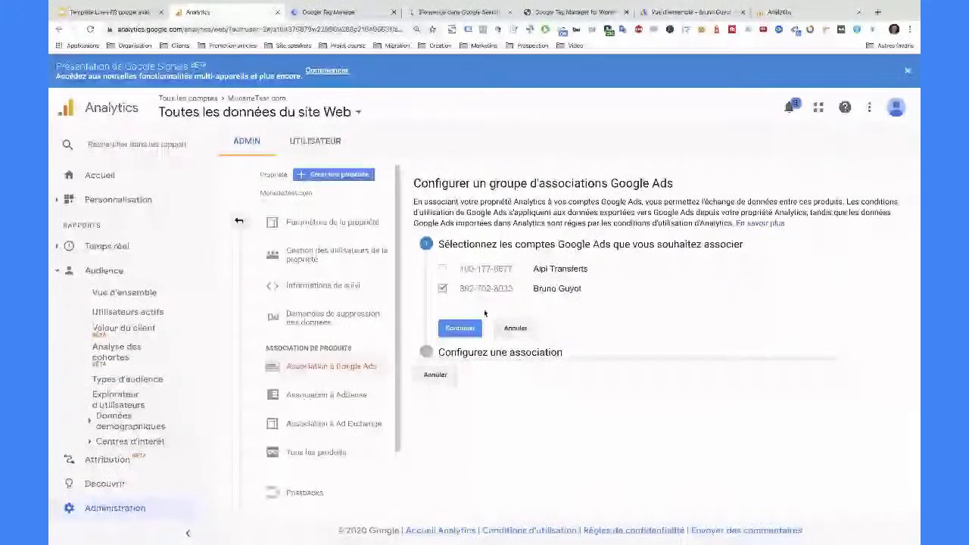
pyautogui.click(460, 328)
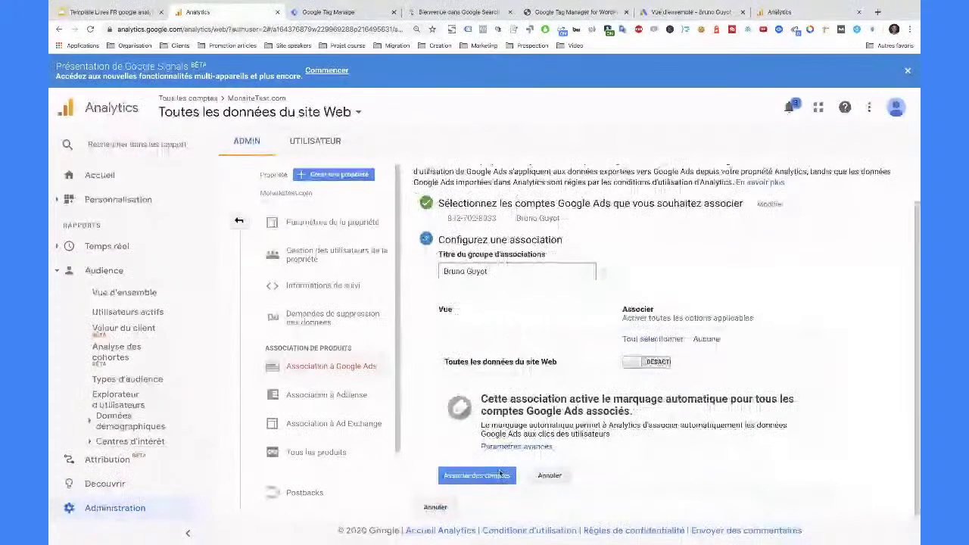
# - Turn linking ON for the Toutes les données du site Web view and complete the Google Ads association
pyautogui.click(648, 363)
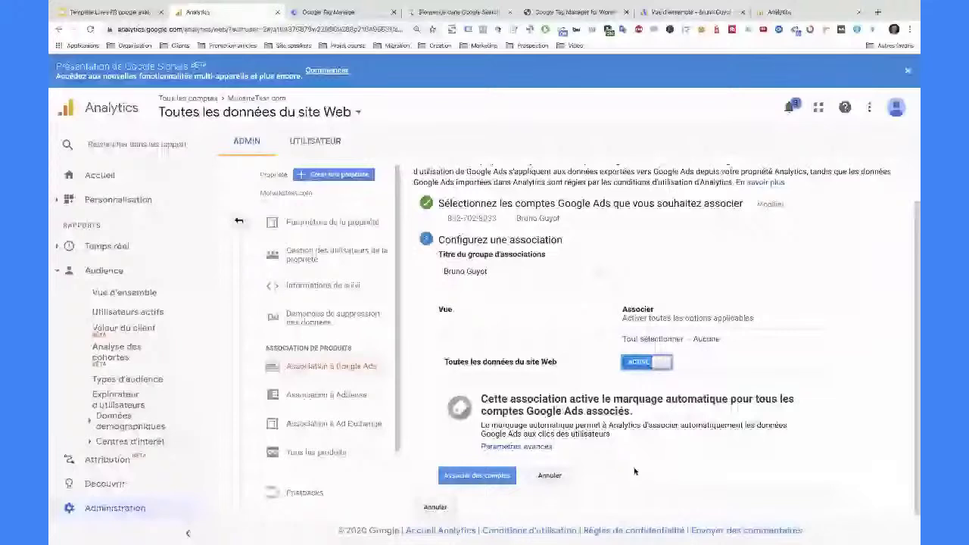
pyautogui.click(501, 477)
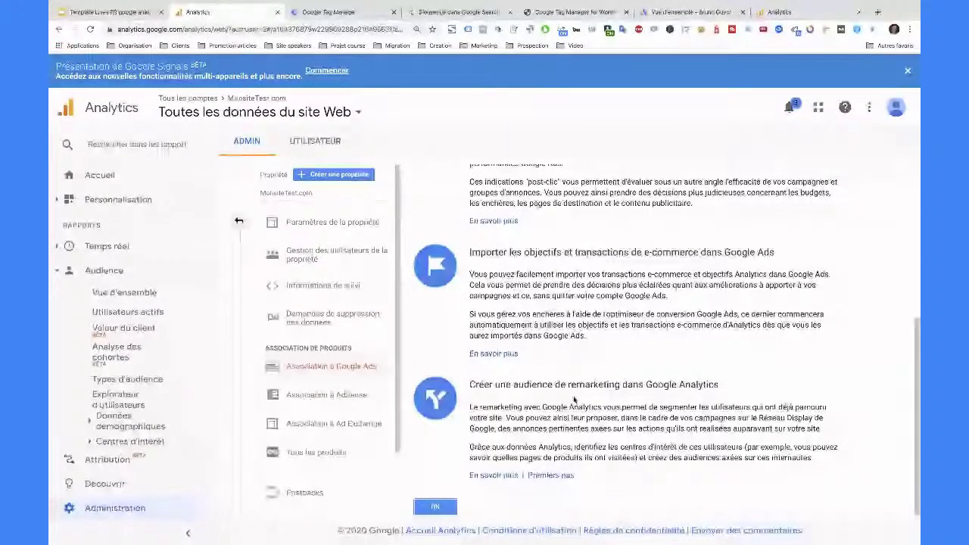
# - Collapse Audience and expand Acquisition > Google Ads to list Campagnes, Treemaps and Mots clés
pyautogui.click(58, 270)
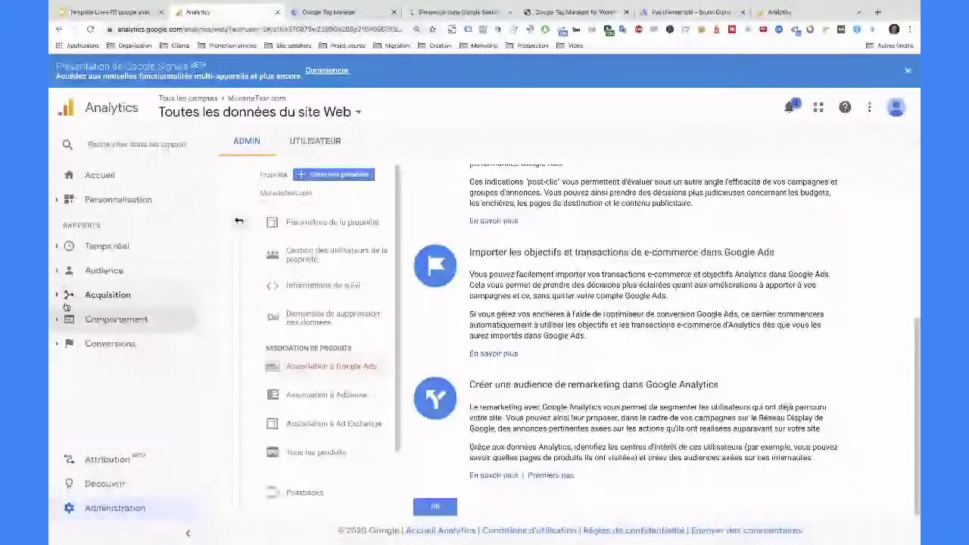
pyautogui.click(57, 295)
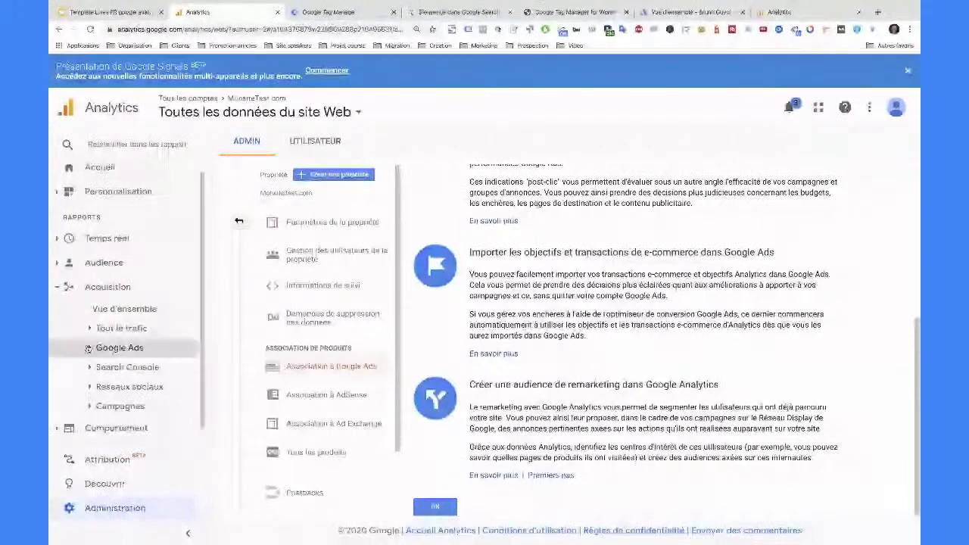
pyautogui.click(89, 348)
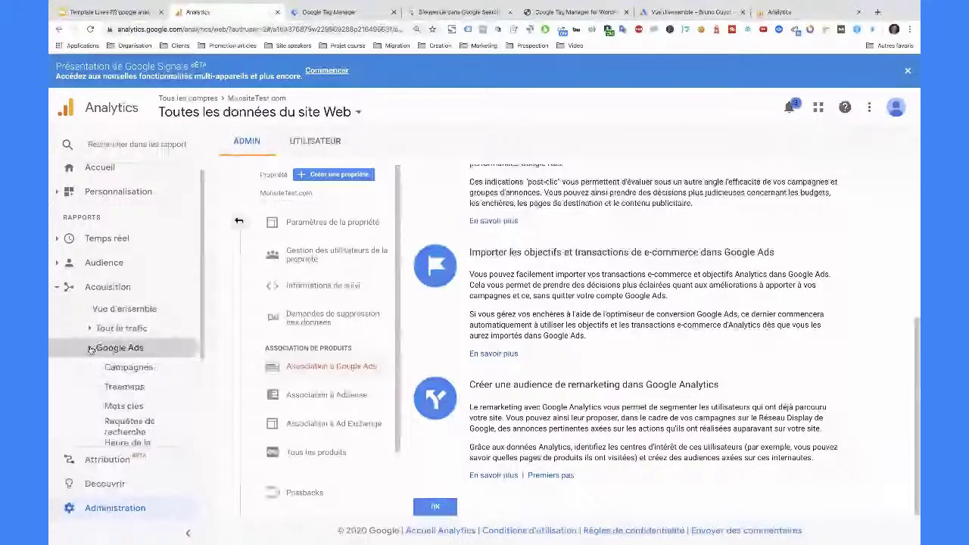
pyautogui.scroll(-1, 129, 300)
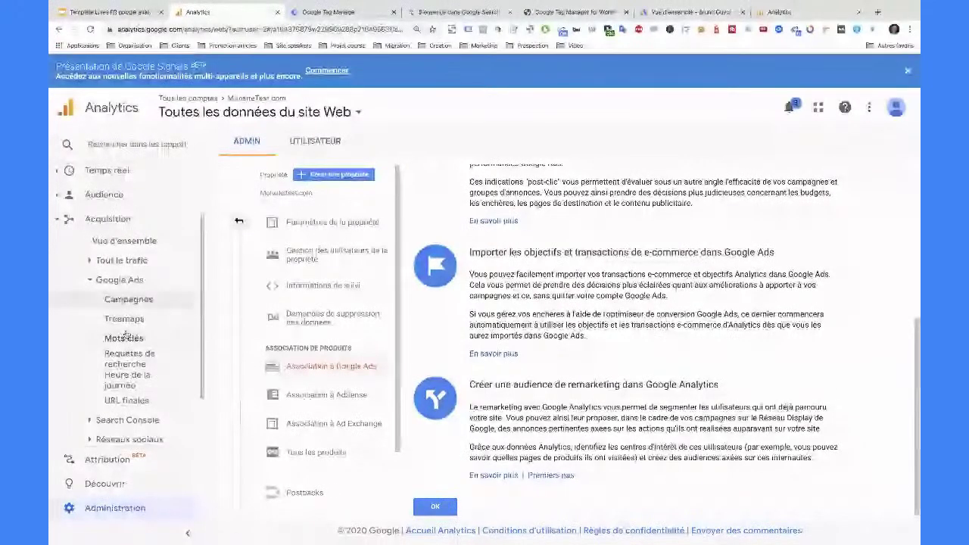
pyautogui.click(128, 300)
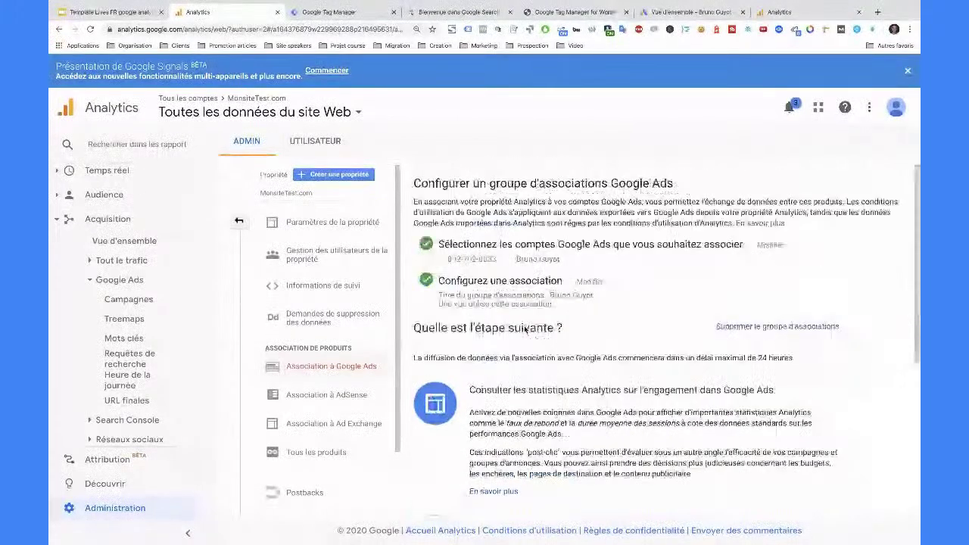
# - Go back to the full Admin overview and expand Définitions d'audience
pyautogui.scroll(-5, 524, 329)
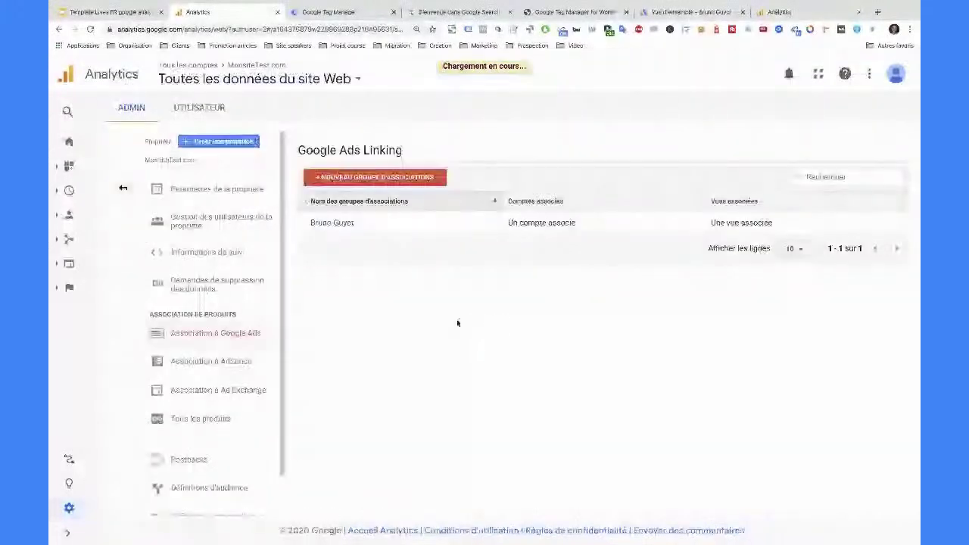
pyautogui.click(122, 193)
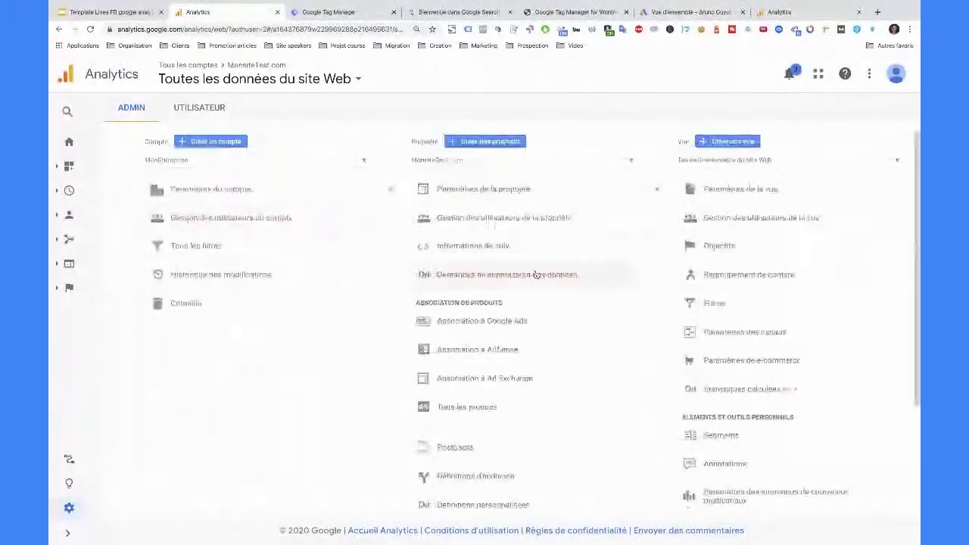
pyautogui.click(498, 477)
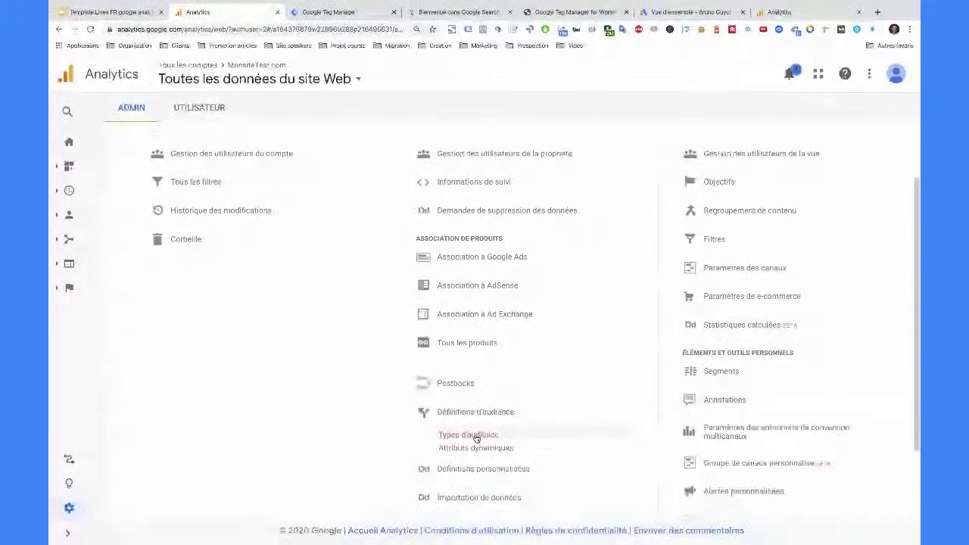
pyautogui.click(476, 437)
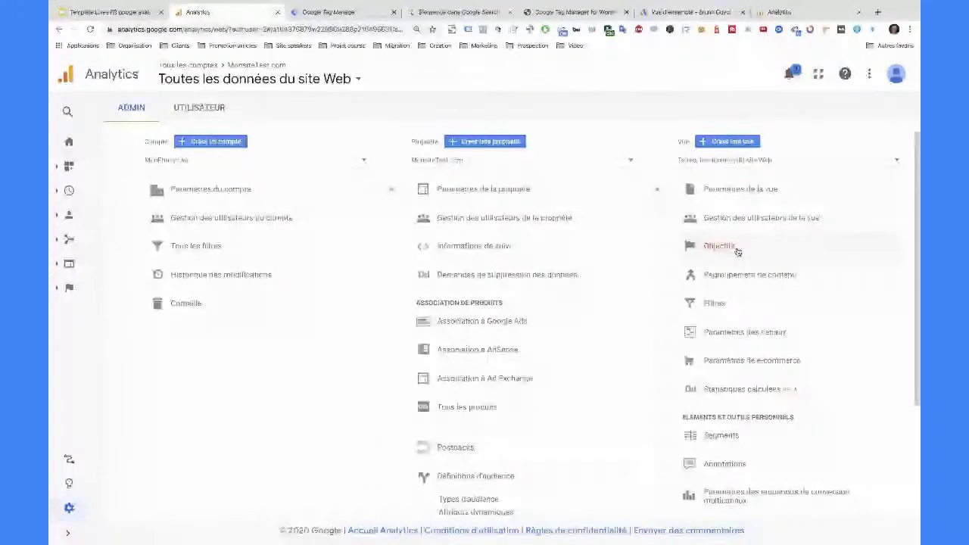
# - Switch to the Google Merchandise Store demo's 1 Master View, found by searching 'store'
pyautogui.click(720, 246)
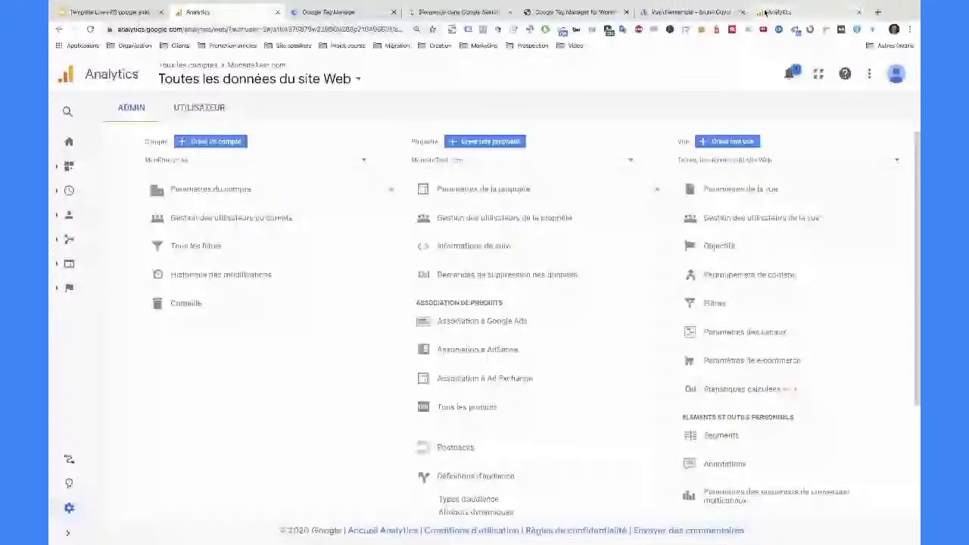
pyautogui.click(766, 12)
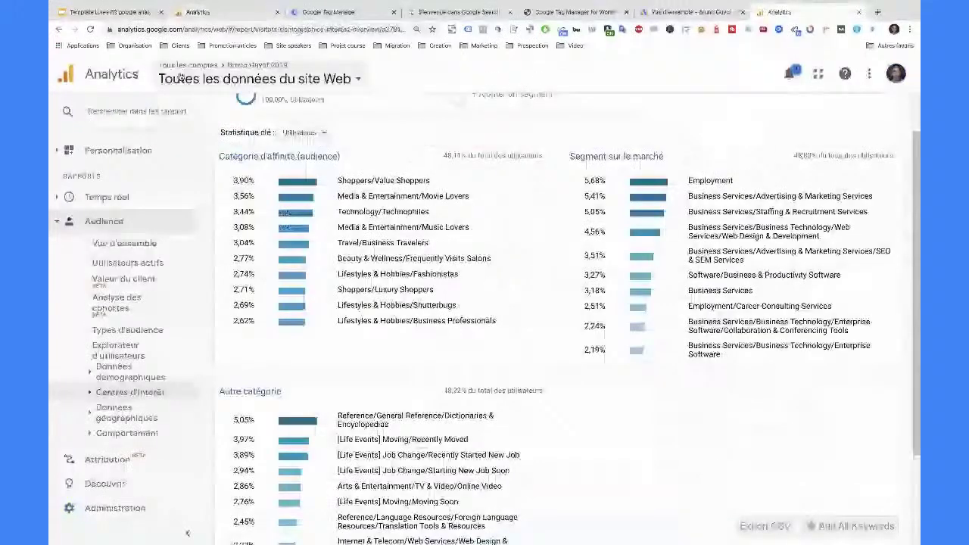
pyautogui.click(180, 76)
pyautogui.write('store')
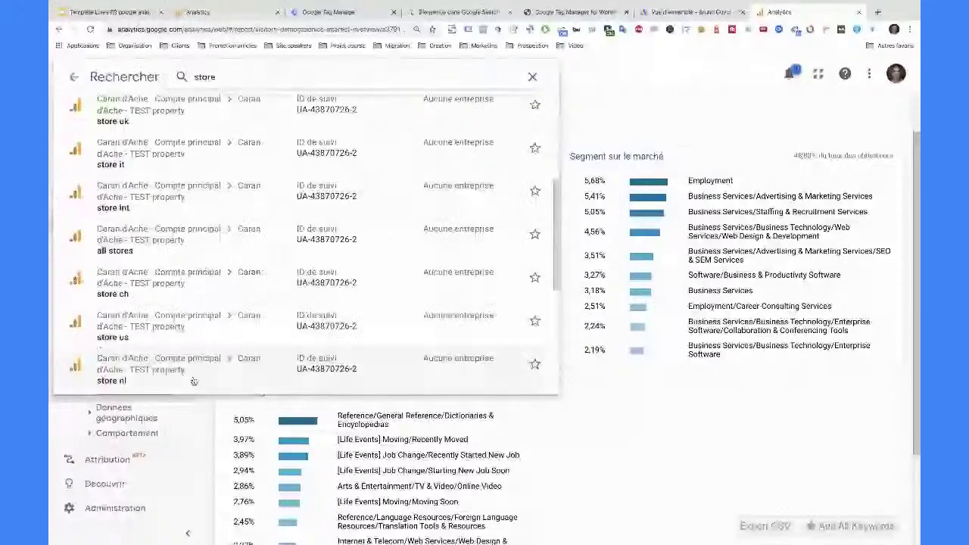
pyautogui.scroll(-4, 194, 381)
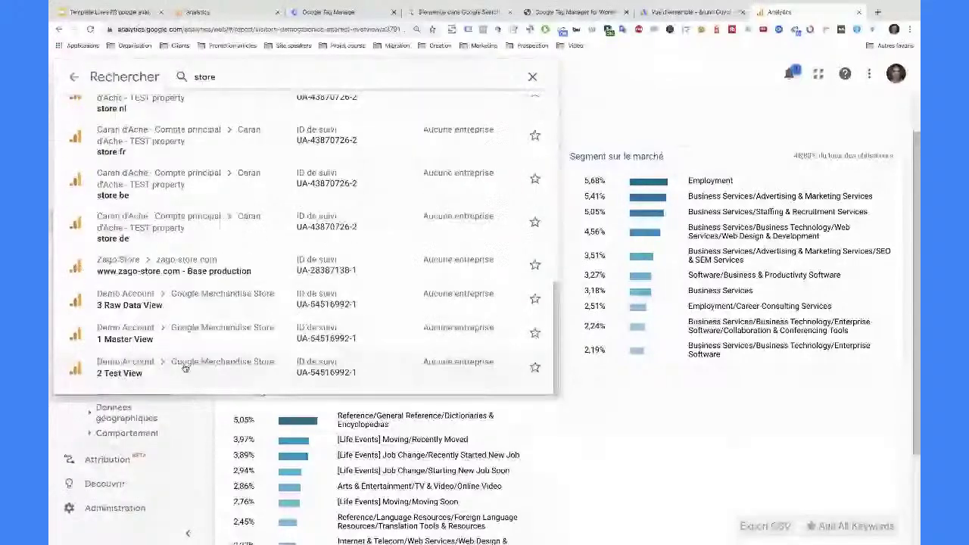
pyautogui.click(220, 334)
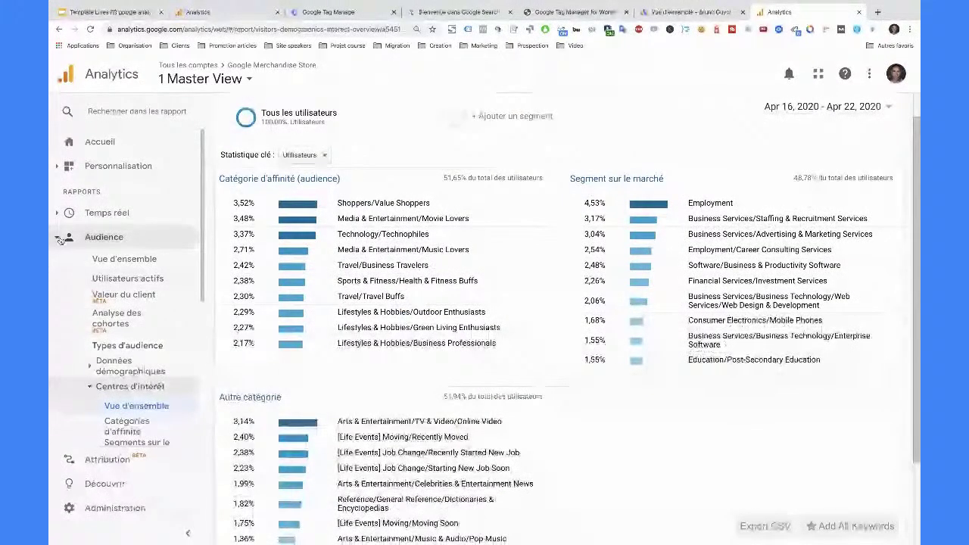
# - Open the Acquisition > Tout le trafic > Canaux report for the demo store
pyautogui.click(107, 261)
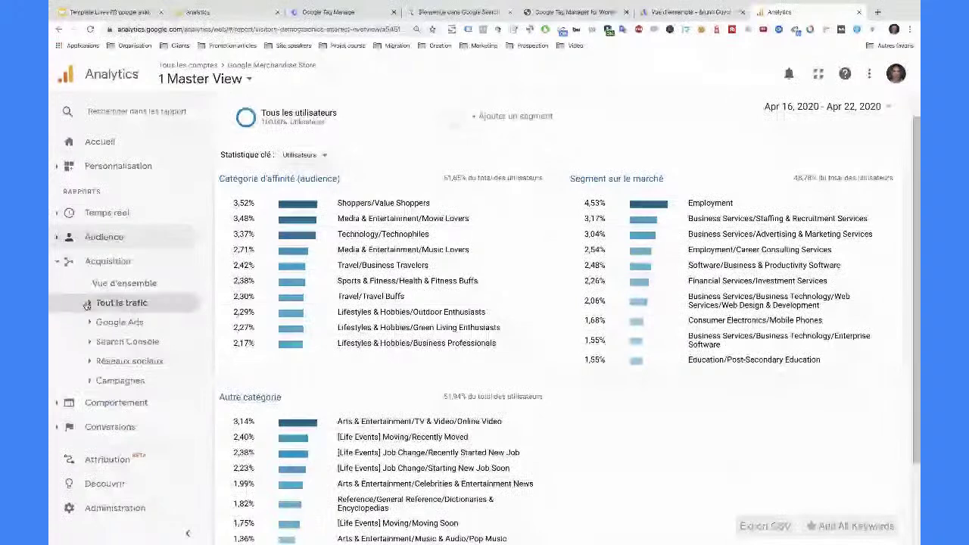
pyautogui.click(125, 303)
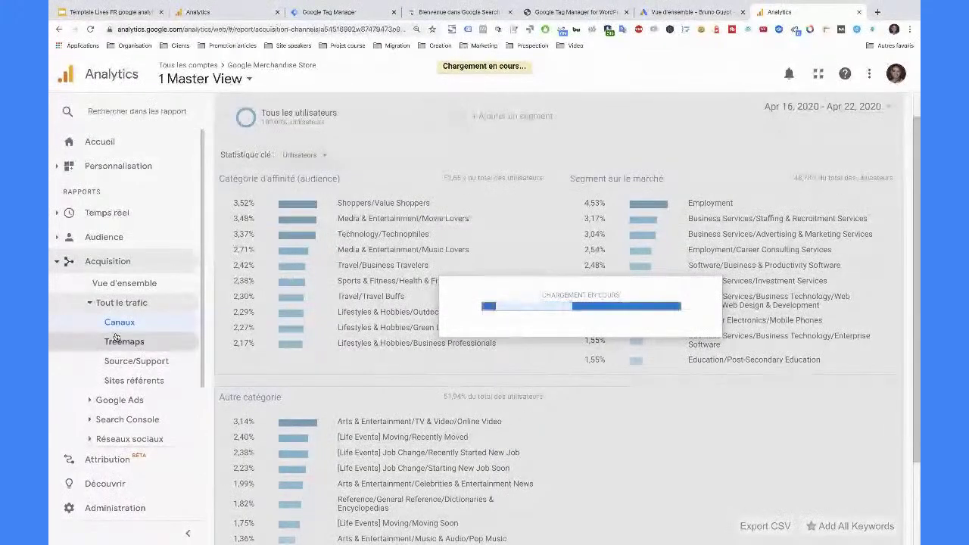
pyautogui.scroll(-3, 455, 344)
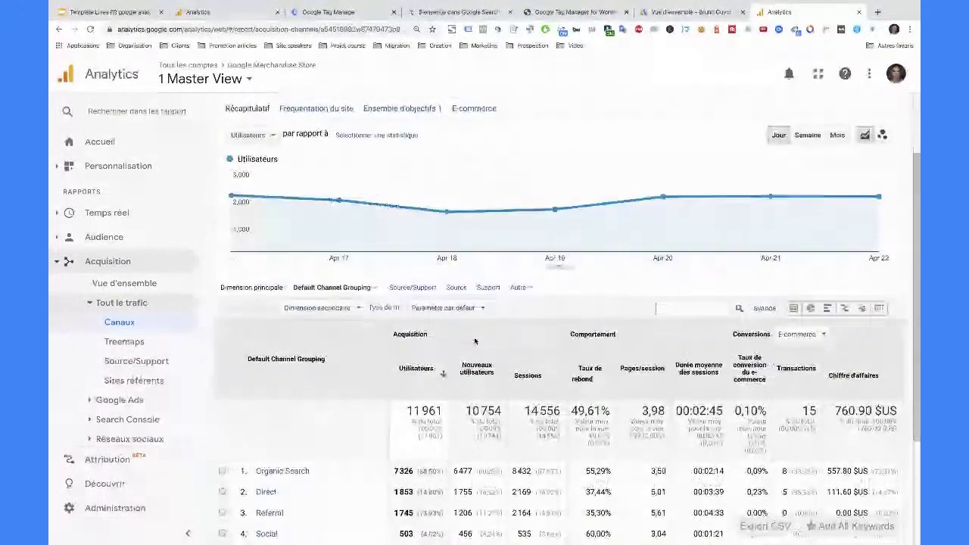
# - Compare Tous les objectifs and E-commerce conversions, then return to the MonsiteTest.com Admin page
pyautogui.click(818, 291)
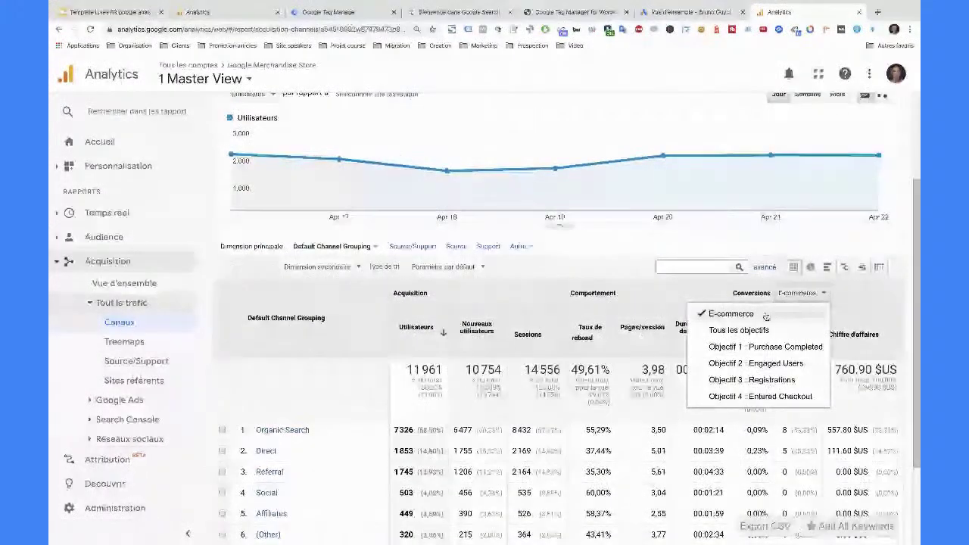
pyautogui.click(788, 346)
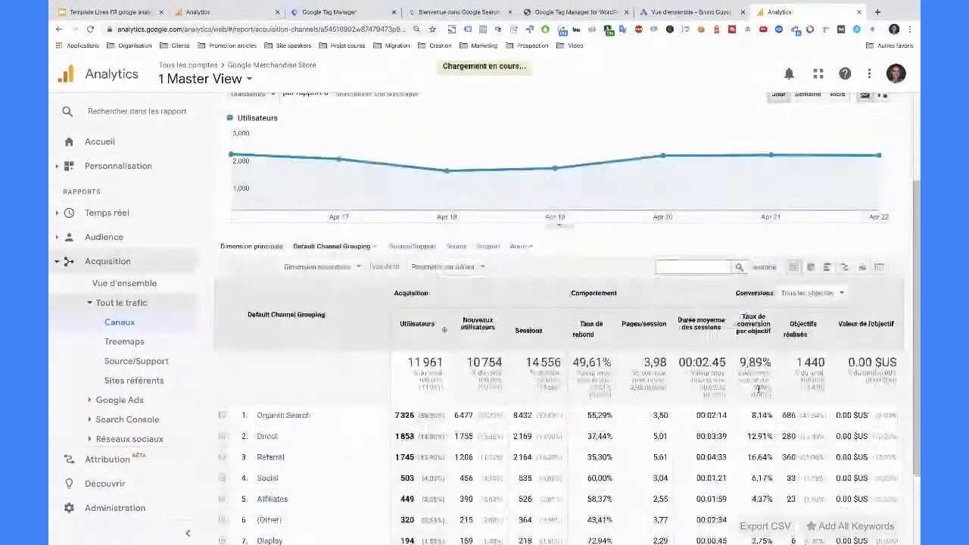
pyautogui.scroll(-2, 744, 319)
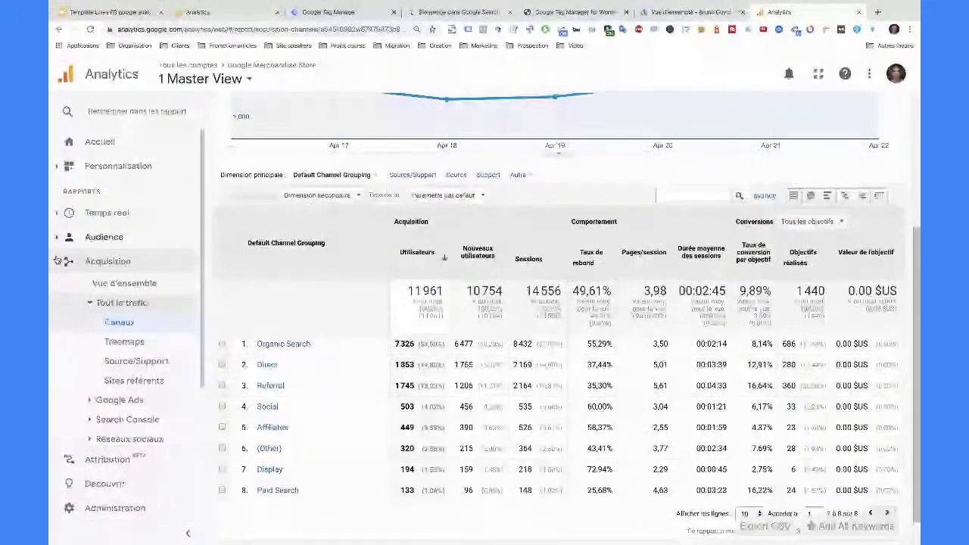
pyautogui.scroll(-2, 101, 423)
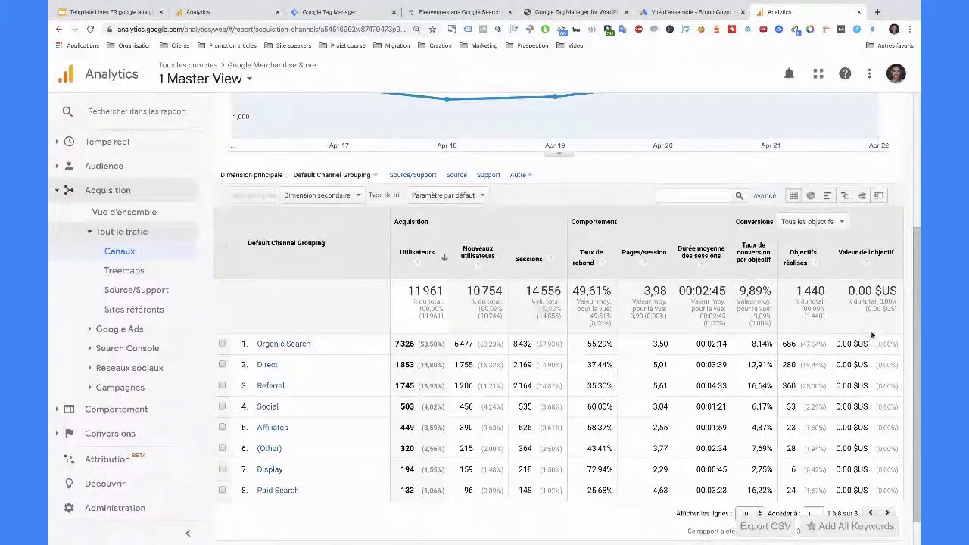
pyautogui.click(871, 335)
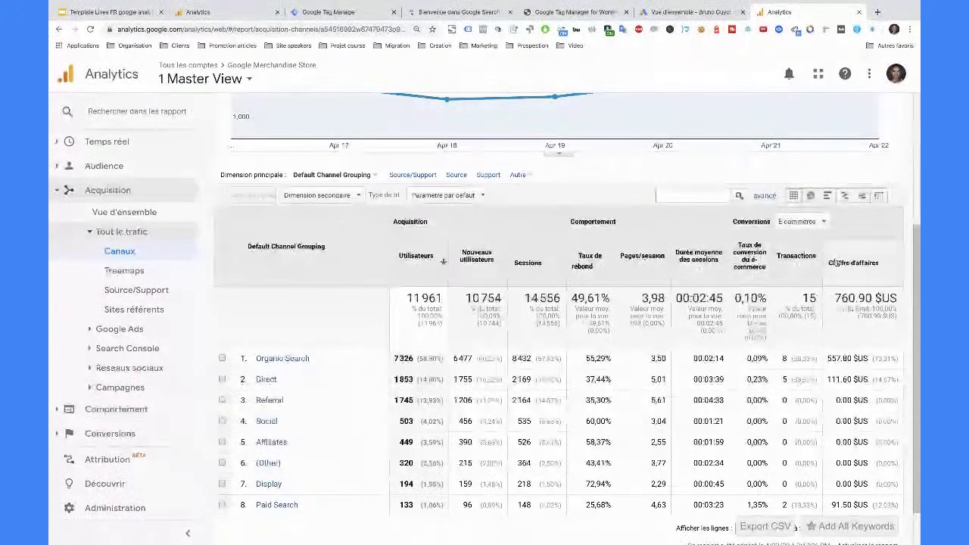
pyautogui.click(196, 11)
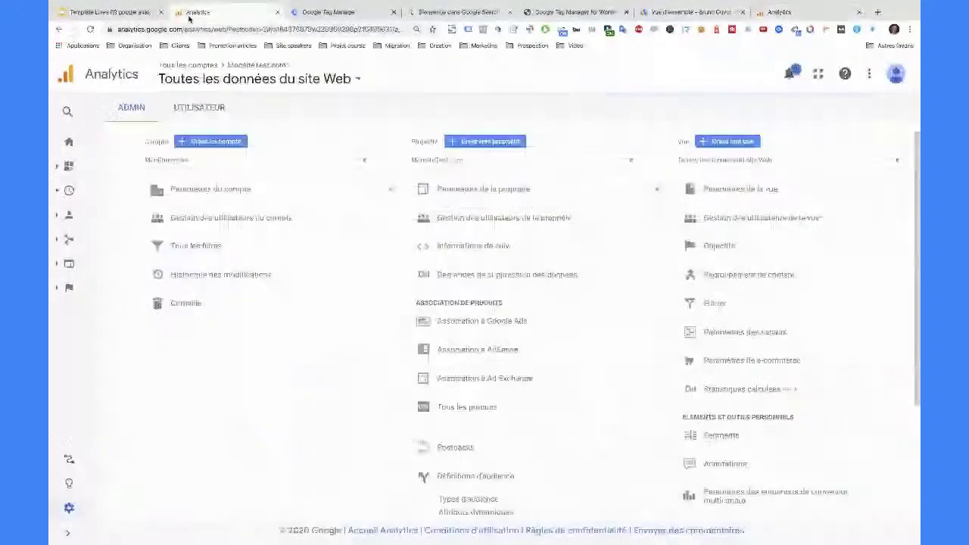
# - Open the view's Objectifs list and begin a new goal
pyautogui.click(715, 247)
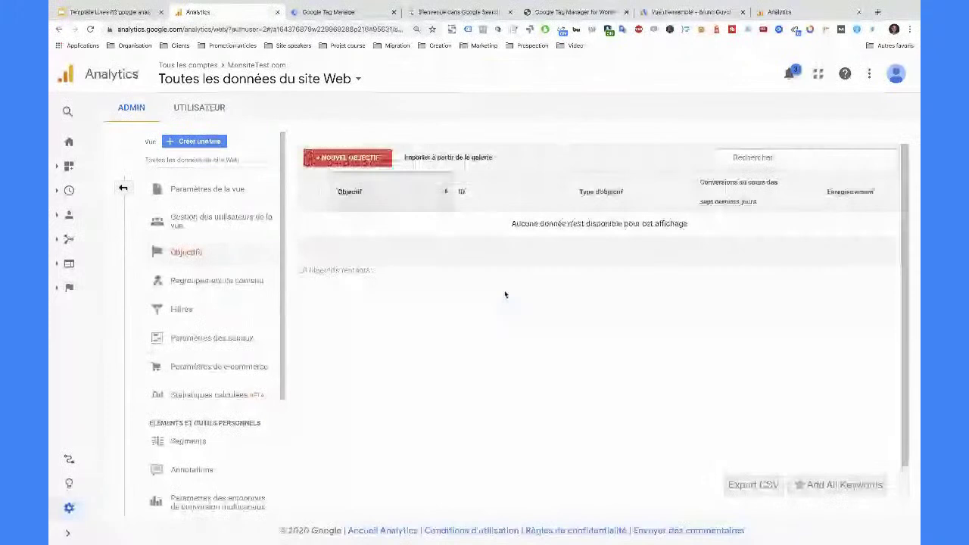
pyautogui.click(348, 158)
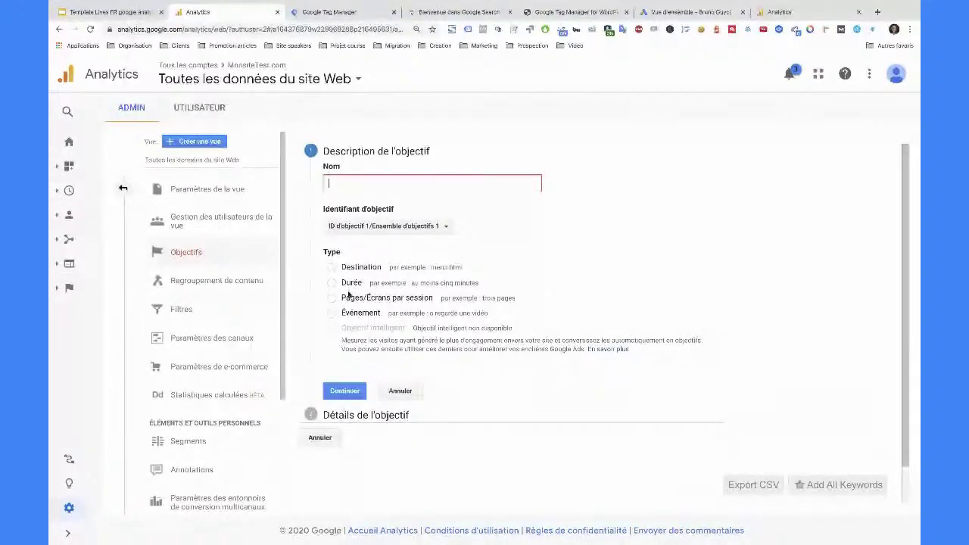
# - Try the Pages/Écrans, Durée, Destination and Événement goal types, then view Tag Manager's Balises
pyautogui.click(349, 296)
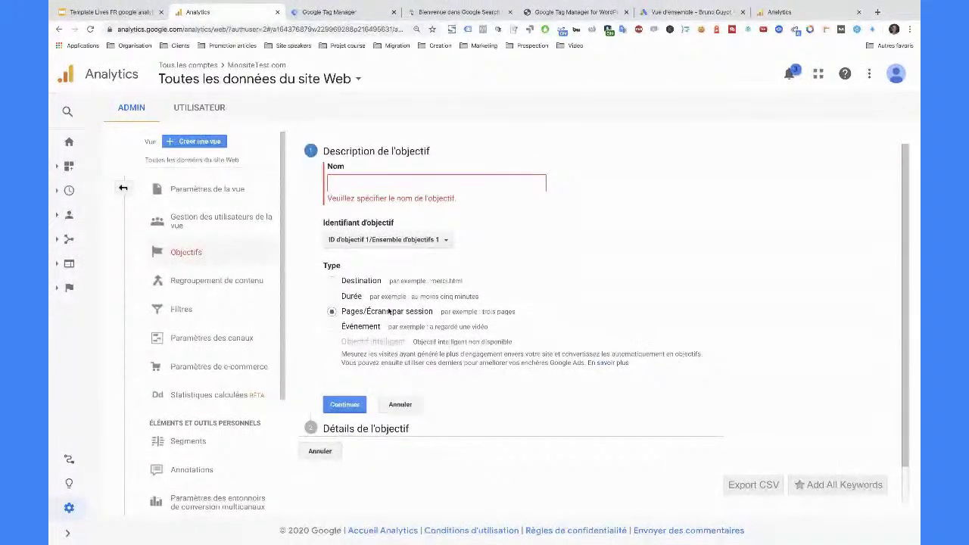
pyautogui.click(342, 297)
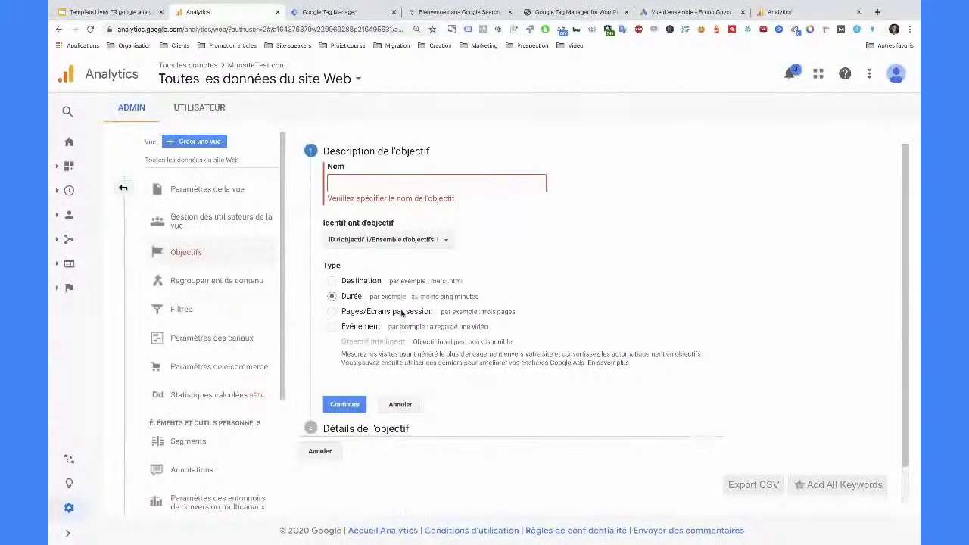
pyautogui.click(352, 281)
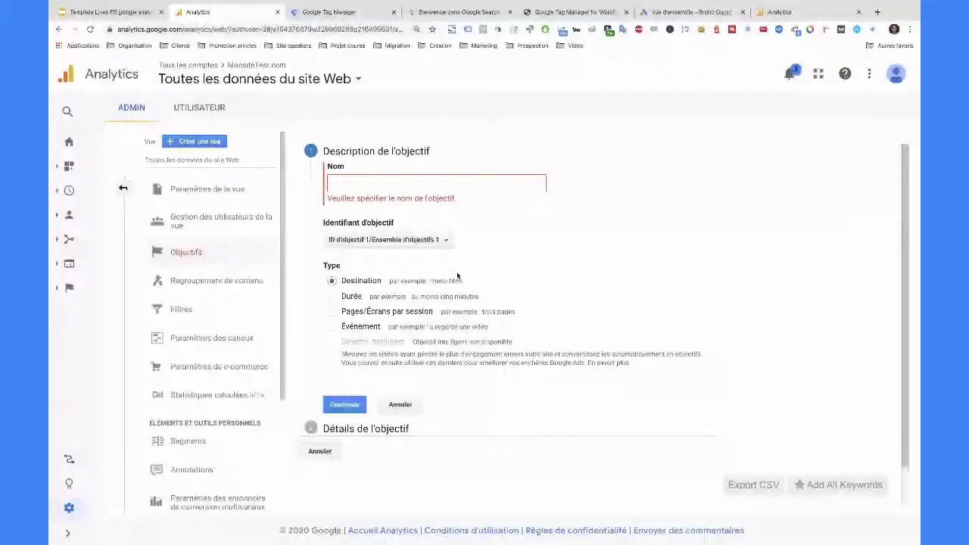
pyautogui.click(428, 327)
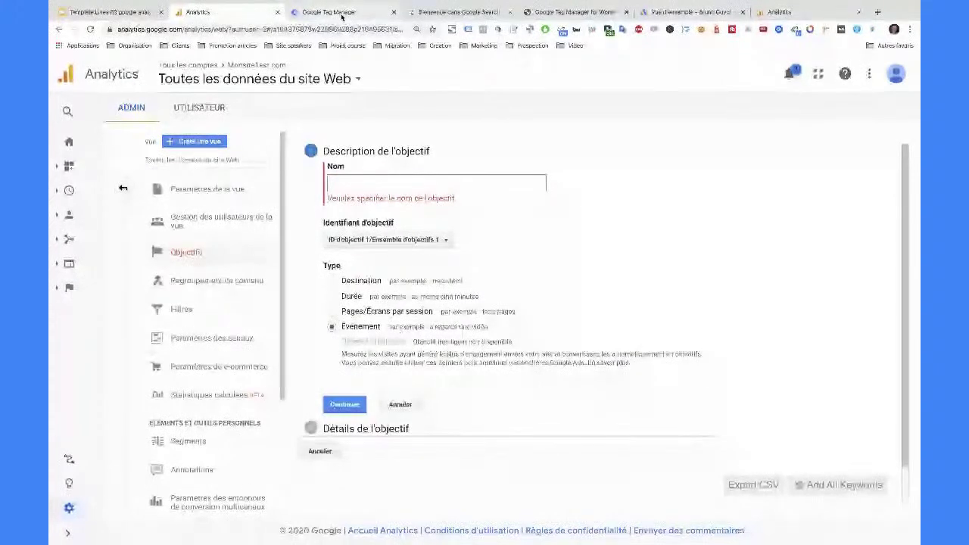
pyautogui.click(328, 12)
pyautogui.click(110, 257)
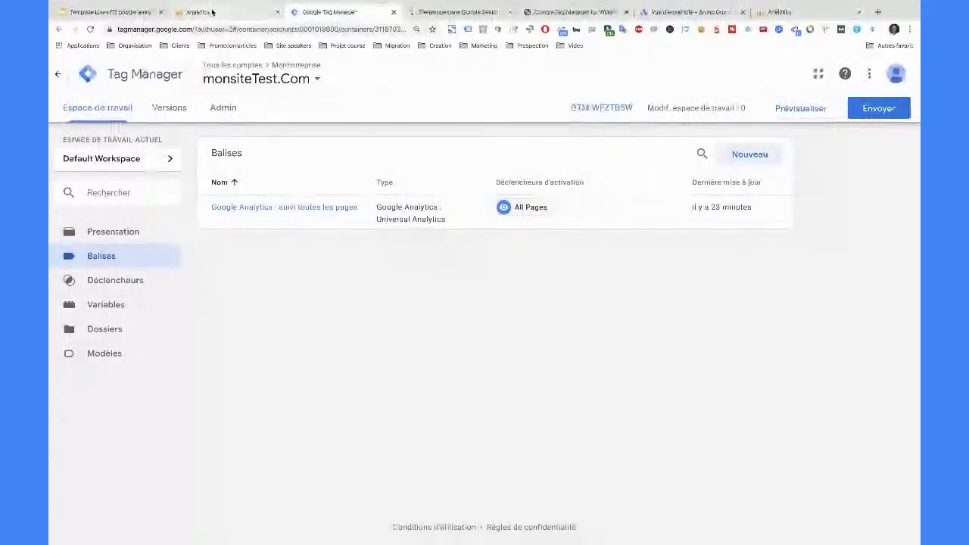
# - Return from Tag Manager to the unfinished Analytics goal description form
pyautogui.click(213, 12)
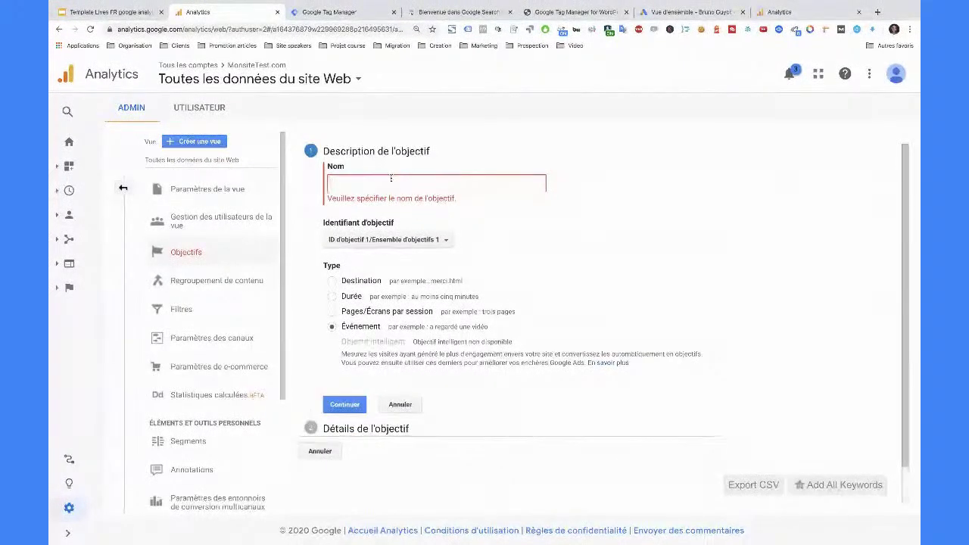
# - Name the goal 'Envoi du formulaire de contact', set its type to Destination, and continue
pyautogui.write('Envoi')
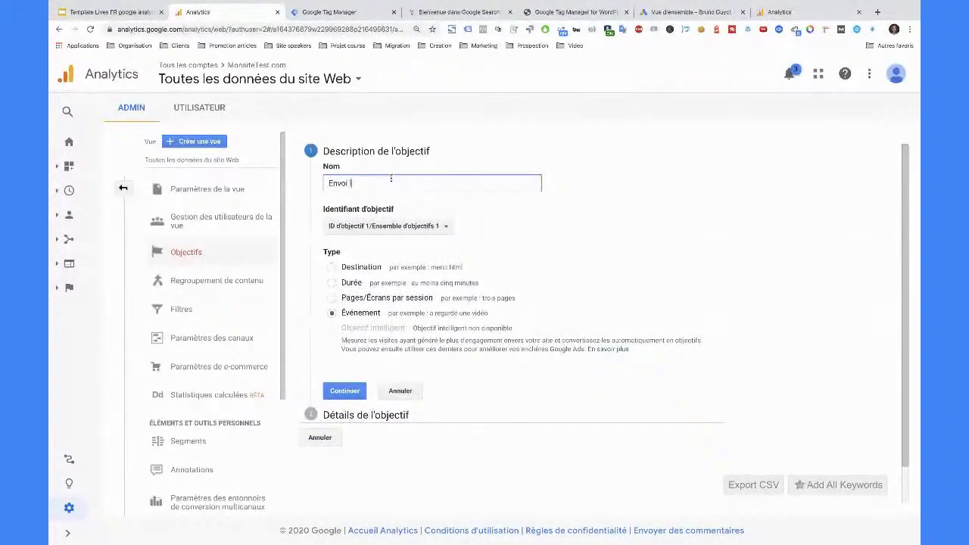
pyautogui.write(' du for')
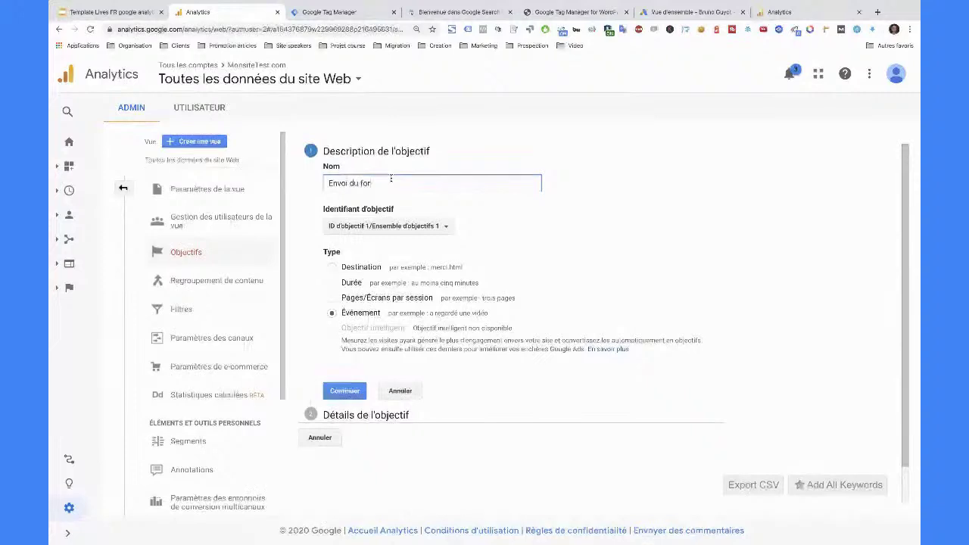
pyautogui.write('mulaire de contact')
pyautogui.click(330, 269)
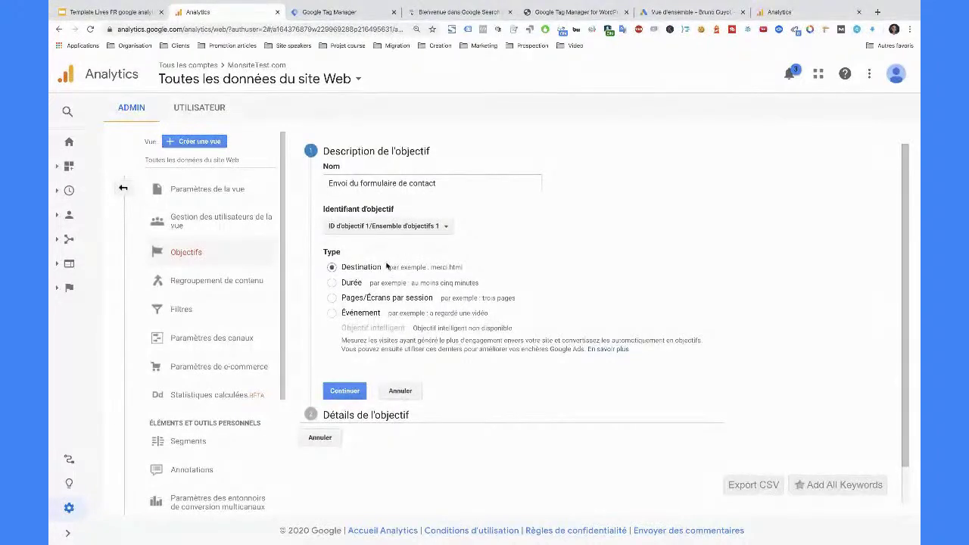
pyautogui.click(348, 396)
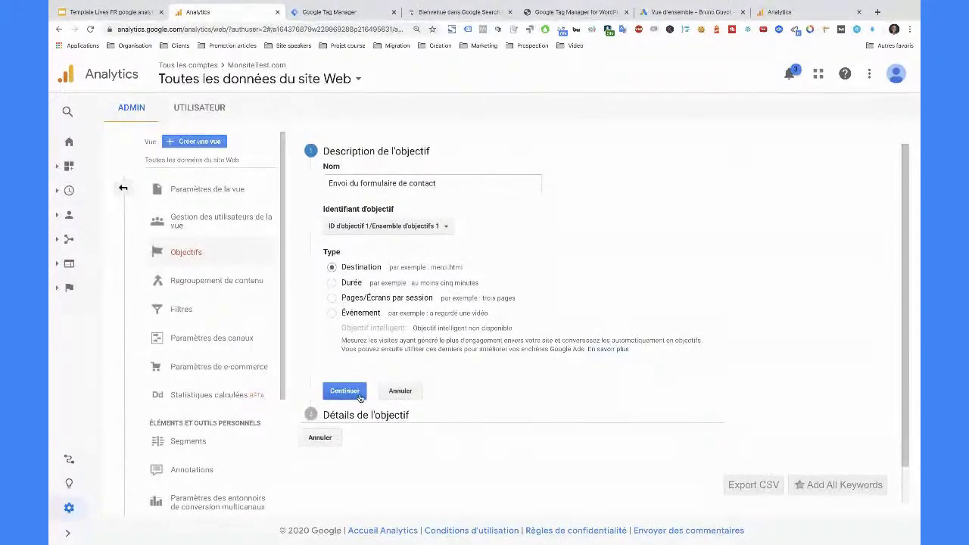
# - Set the goal's Destination match to Commence par with the path /confirmation-envoi-formulaire
pyautogui.click(369, 231)
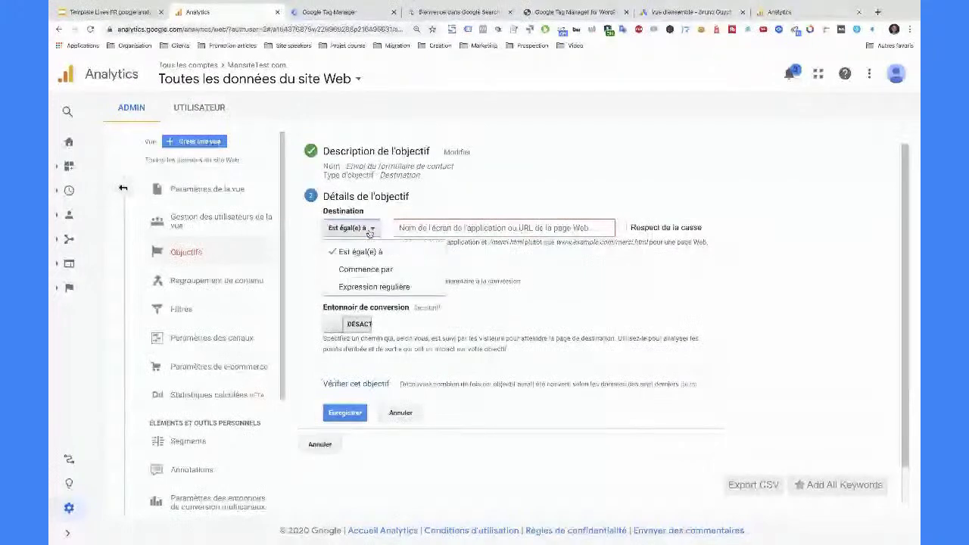
pyautogui.click(379, 269)
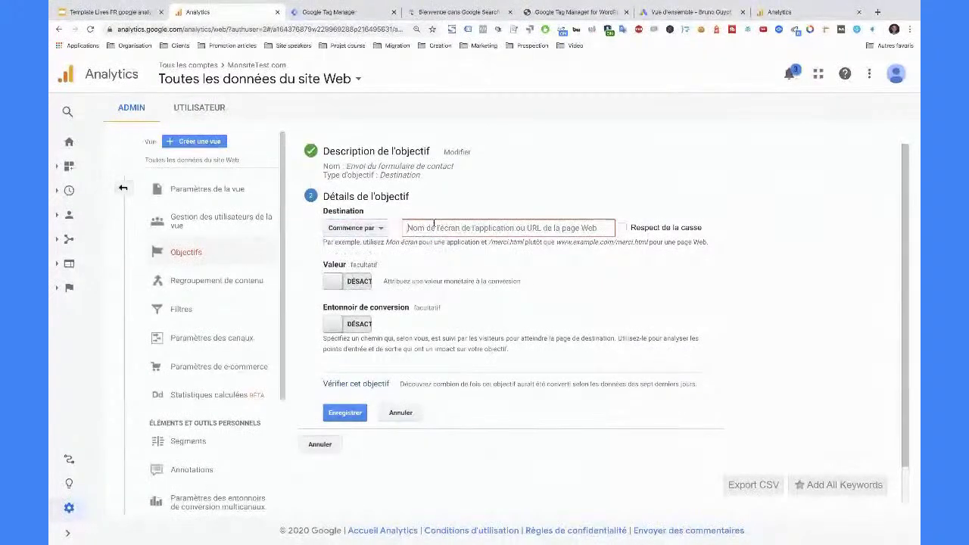
pyautogui.click(434, 227)
pyautogui.write('/')
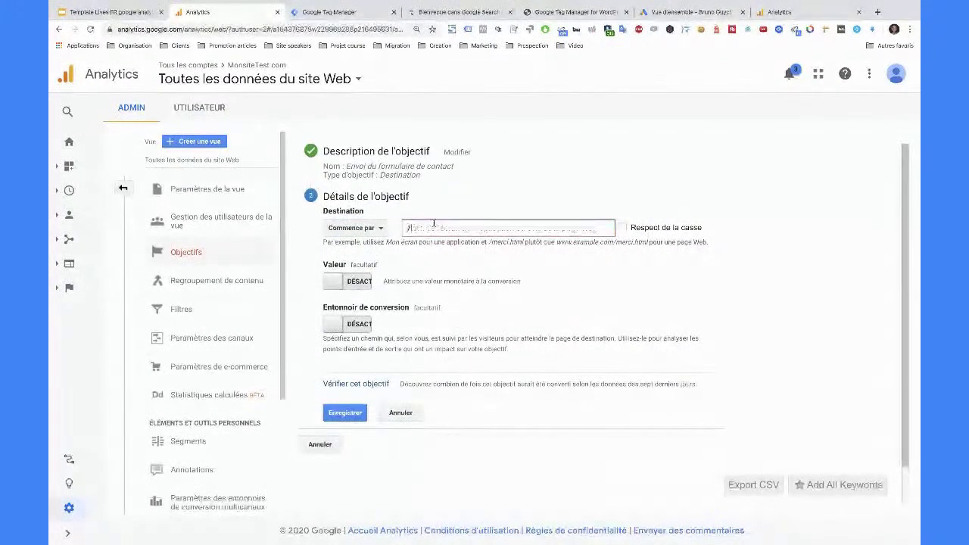
pyautogui.write('merci.php')
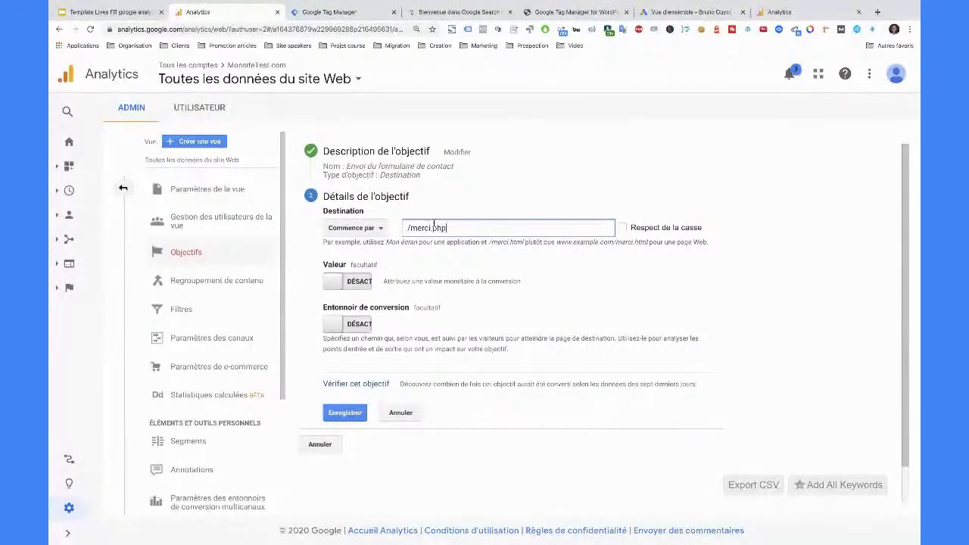
pyautogui.press('BackSpace')
pyautogui.press('BackSpace')
pyautogui.press('BackSpace')
pyautogui.press('BackSpace')
pyautogui.press('BackSpace')
pyautogui.press('BackSpace')
pyautogui.press('BackSpace')
pyautogui.write('confirmation-envoi-formulaire')
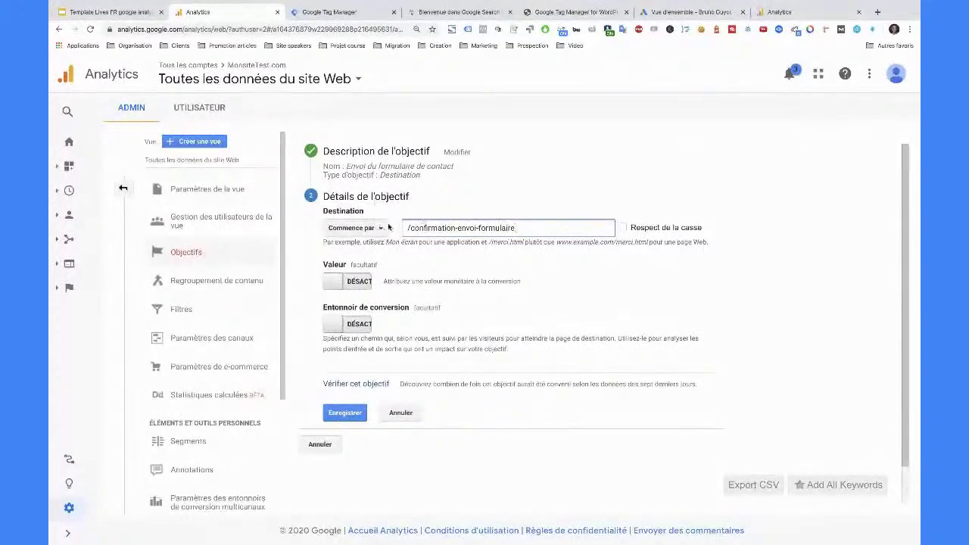
pyautogui.tripleClick(445, 229)
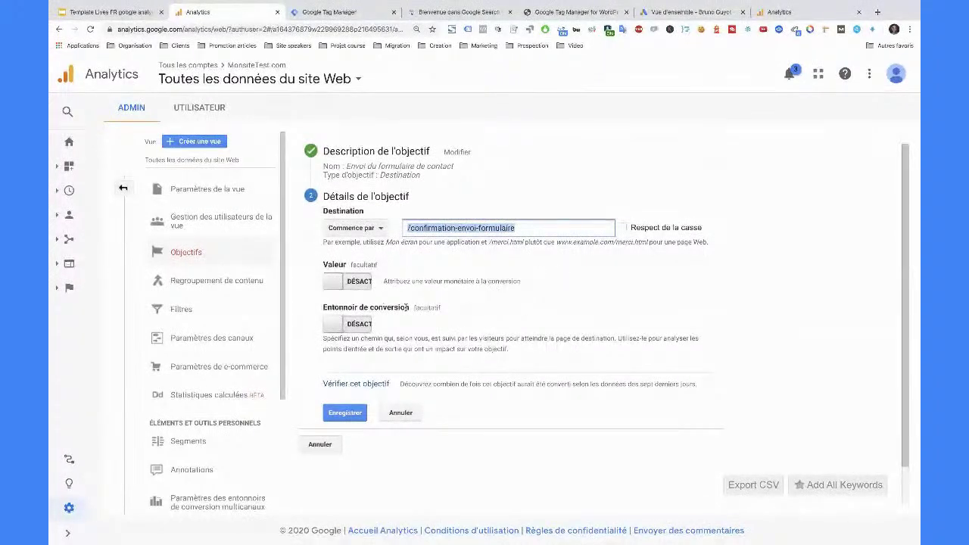
pyautogui.click(536, 228)
pyautogui.moveTo(536, 228); pyautogui.dragTo(410, 222)
pyautogui.moveTo(516, 225); pyautogui.dragTo(399, 230)
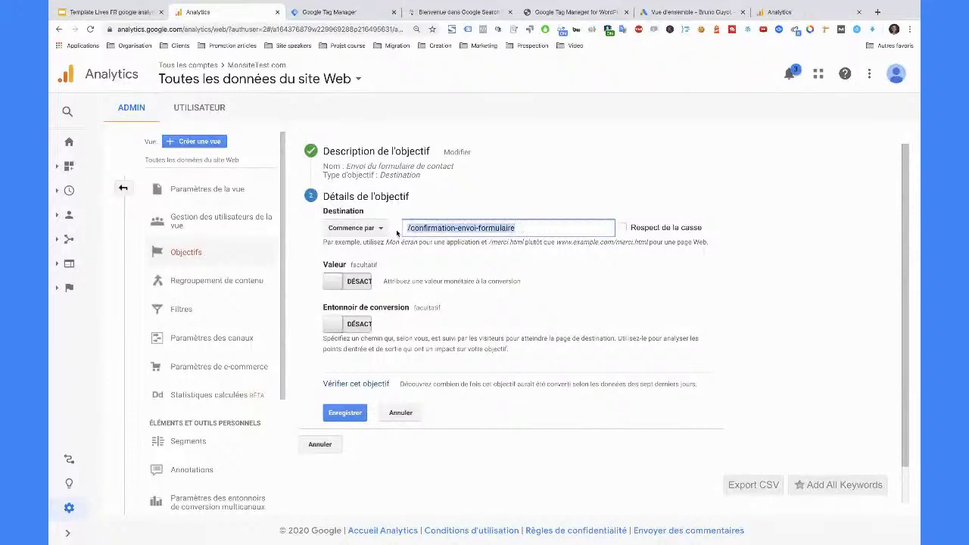
# - Save the 'Envoi du formulaire de contact' goal and scroll the Objectifs list
pyautogui.click(354, 413)
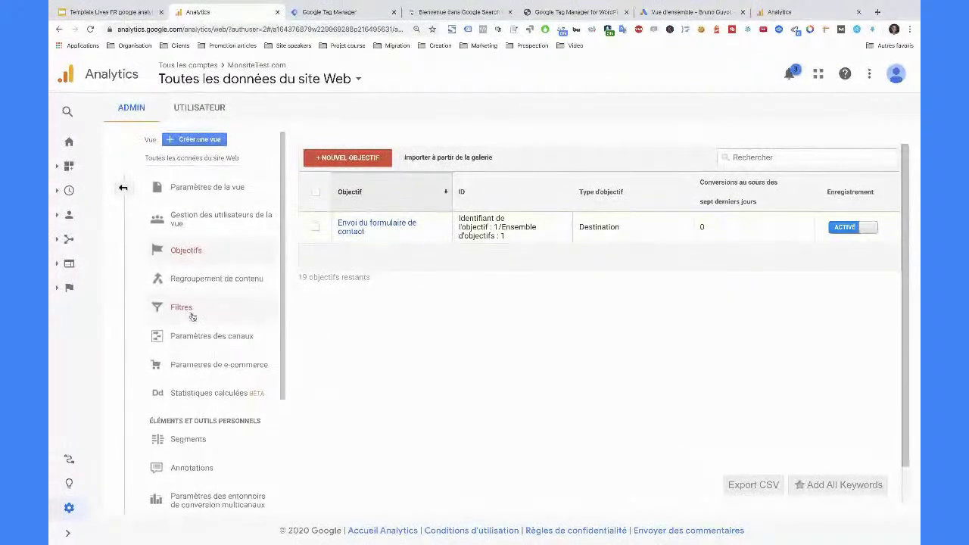
pyautogui.scroll(-2, 193, 316)
# - Enable remarketing from the property's Définitions d'audience > Types d'audience settings
pyautogui.click(125, 189)
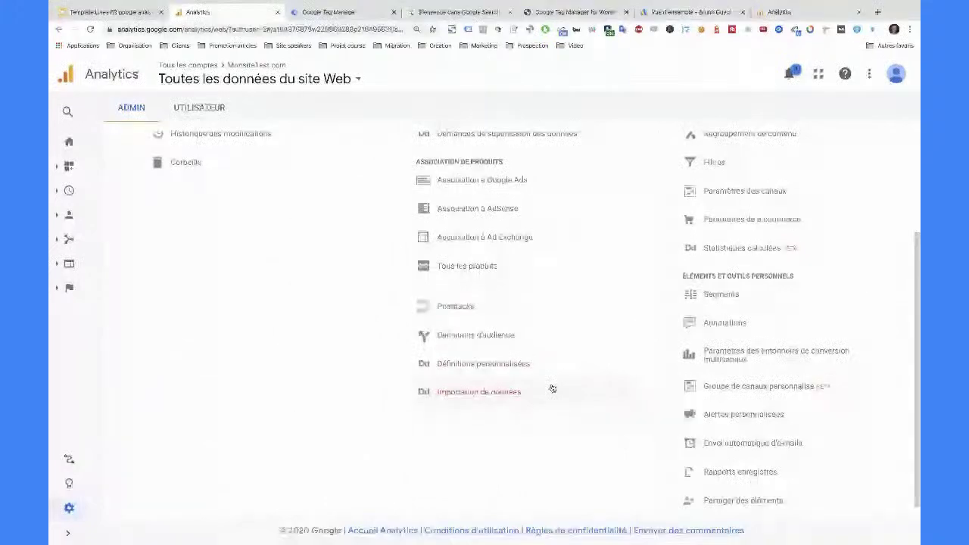
pyautogui.click(500, 336)
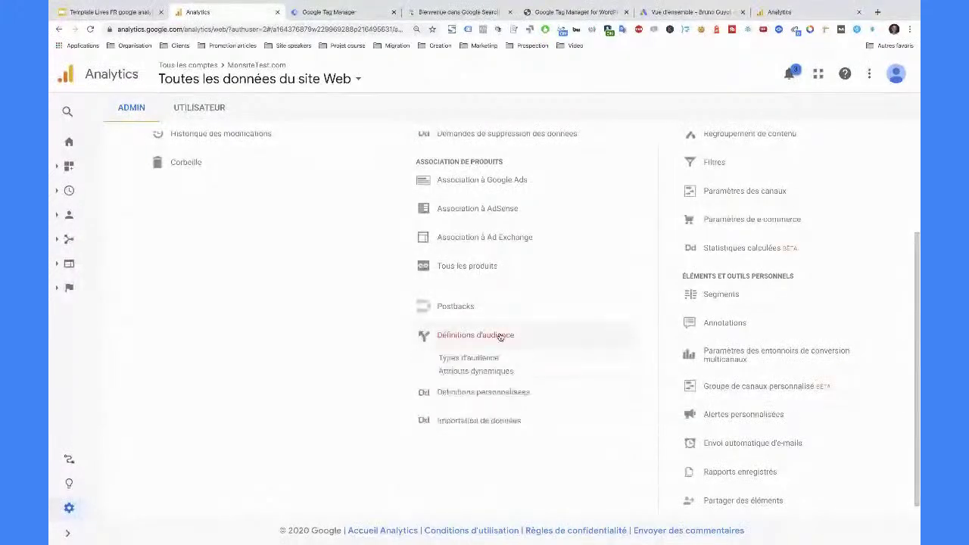
pyautogui.click(469, 358)
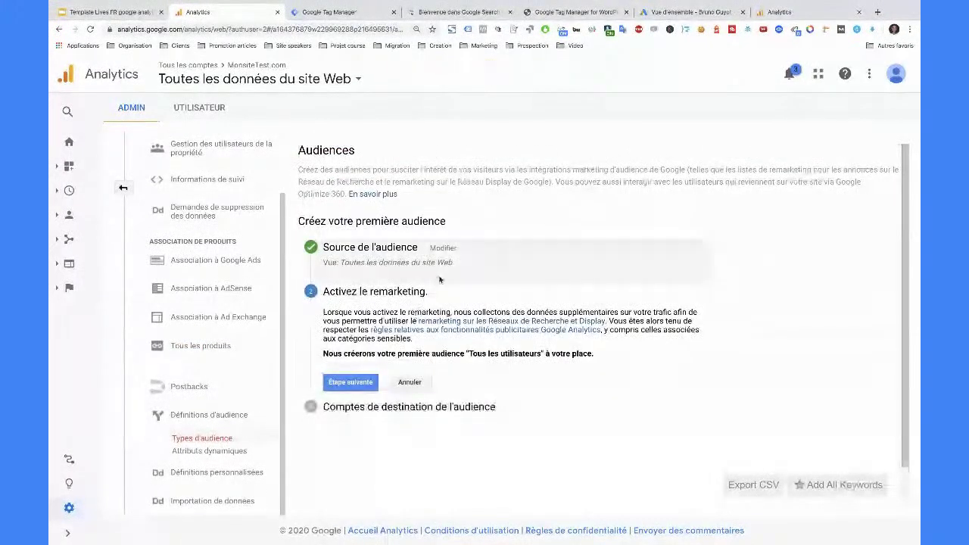
pyautogui.click(350, 381)
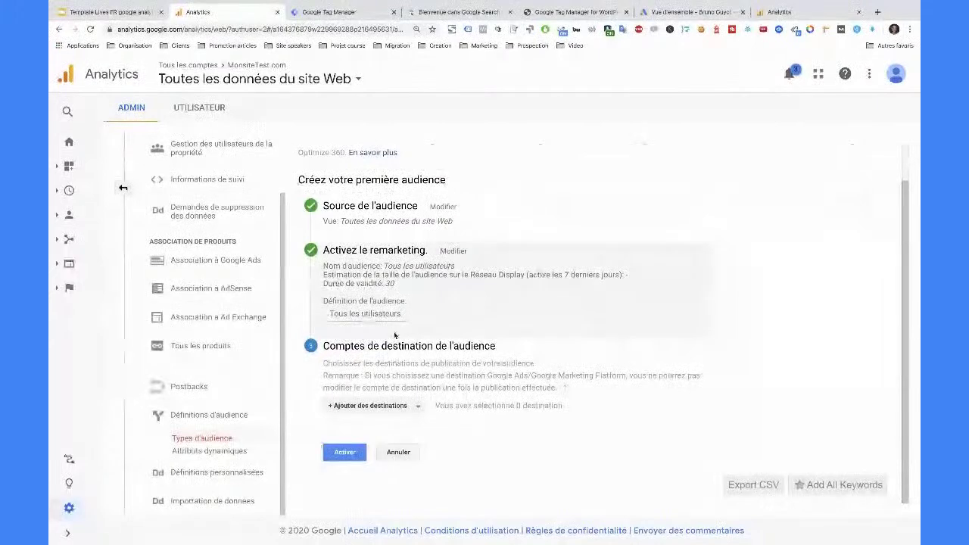
# - Publish the Tous les utilisateurs audience to Google Ads and the MonsiteTest.com view
pyautogui.click(371, 406)
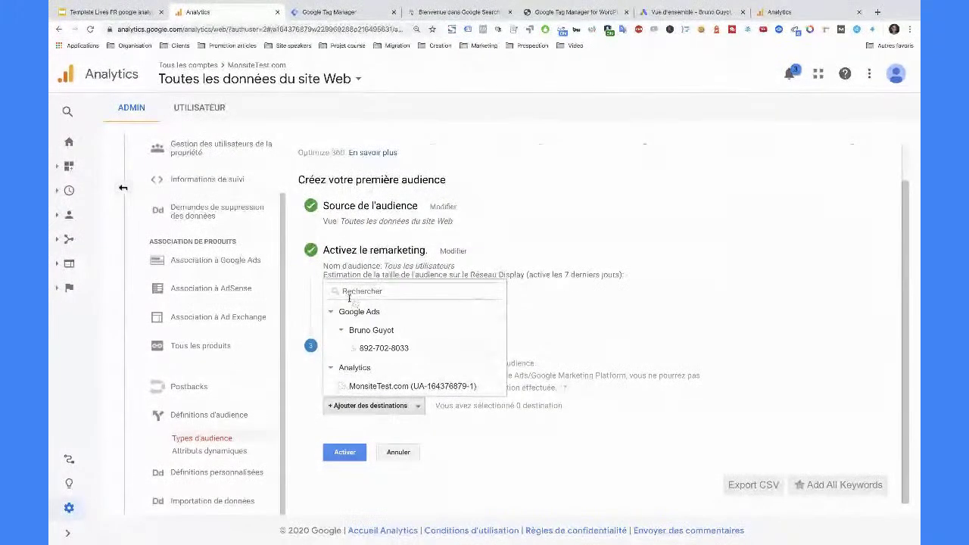
pyautogui.click(378, 346)
pyautogui.click(378, 387)
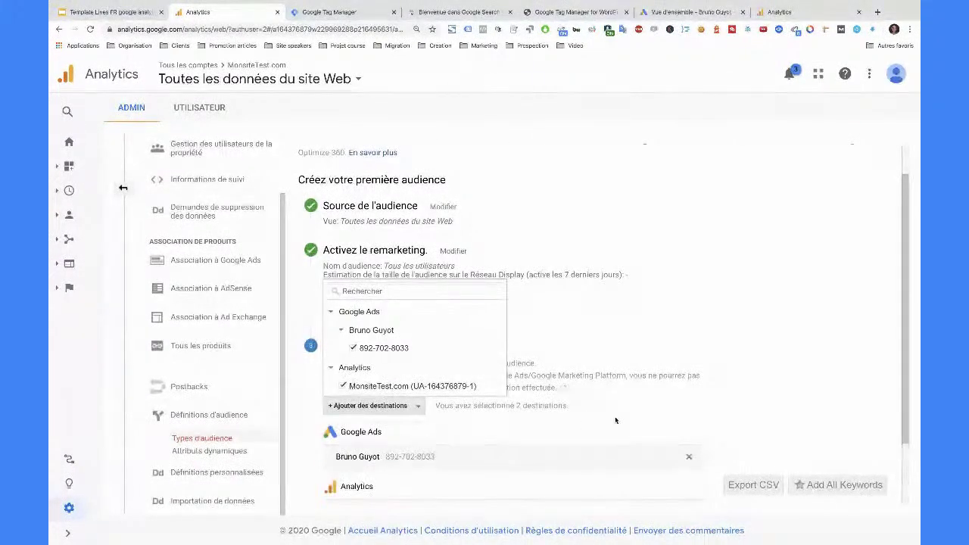
pyautogui.click(580, 428)
pyautogui.click(346, 485)
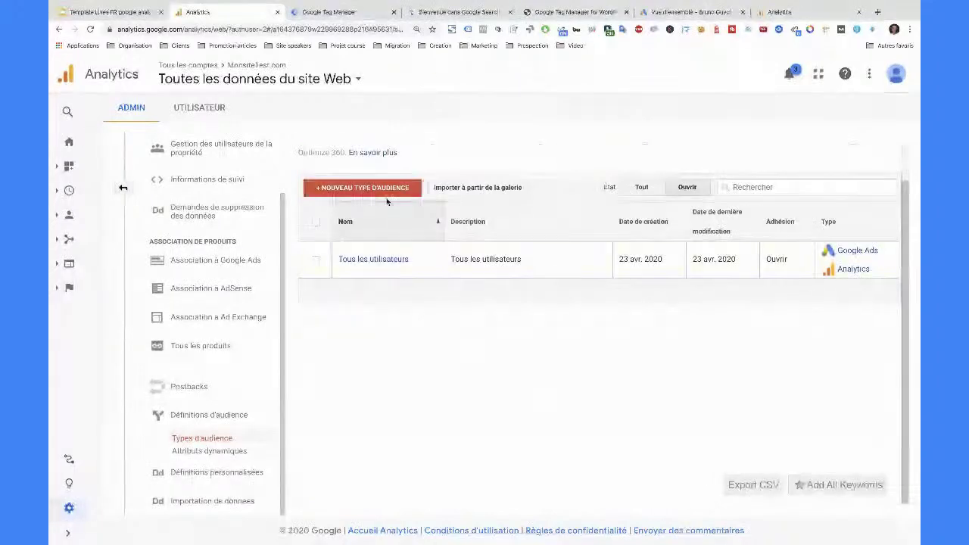
# - Create a goal-converters audience 'Ont envoyé un formulaire (Leads) - 540' with 540-day validity
pyautogui.click(383, 190)
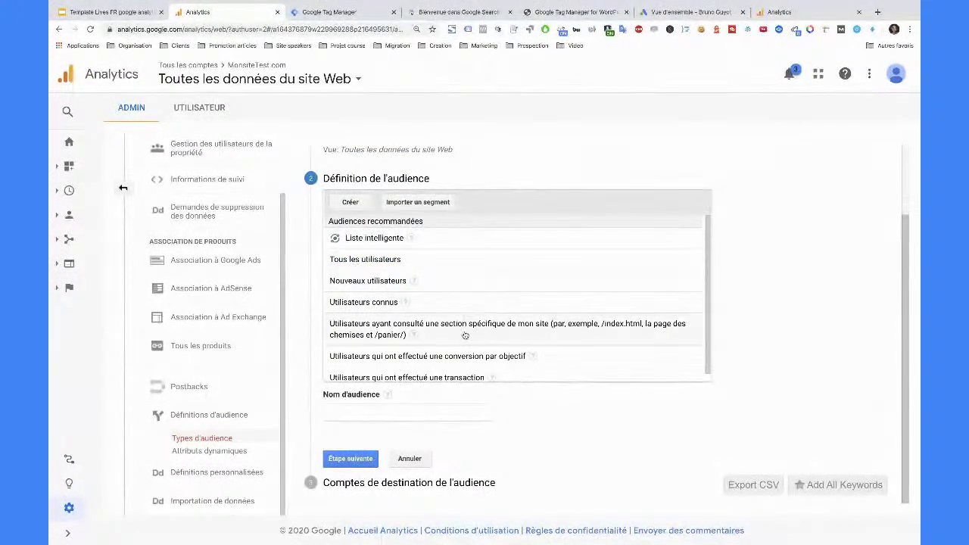
pyautogui.click(477, 356)
pyautogui.click(402, 413)
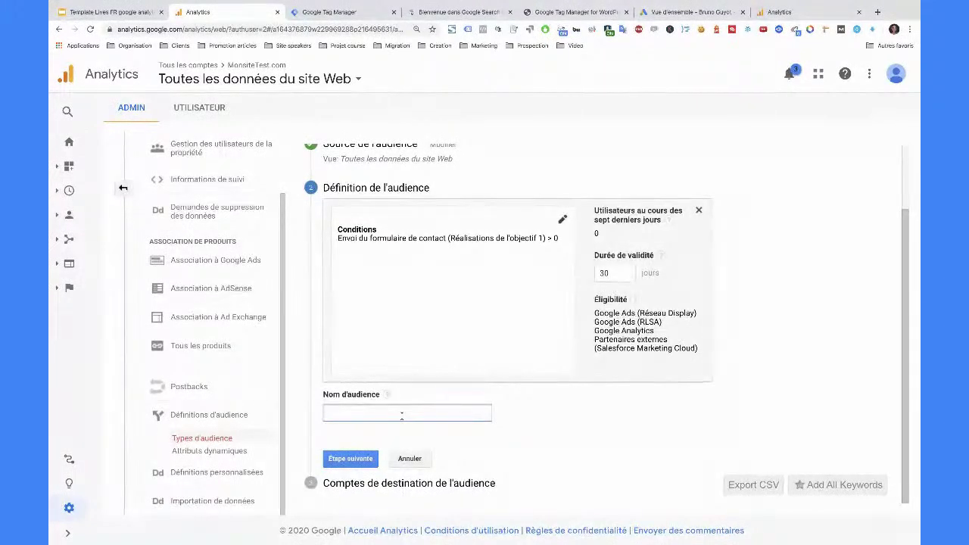
pyautogui.write('Ont envoyé un formulaire (Leads')
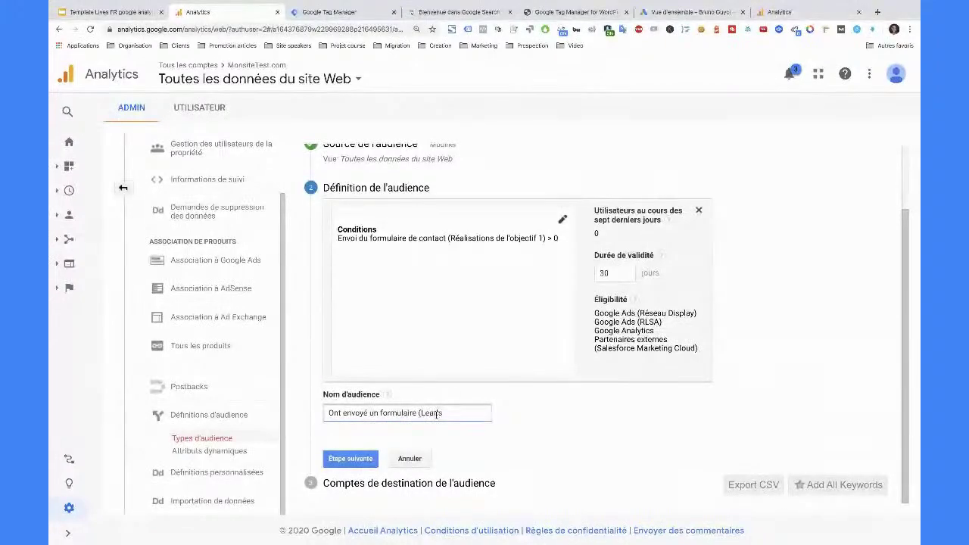
pyautogui.write(') - 540')
pyautogui.doubleClick(606, 273)
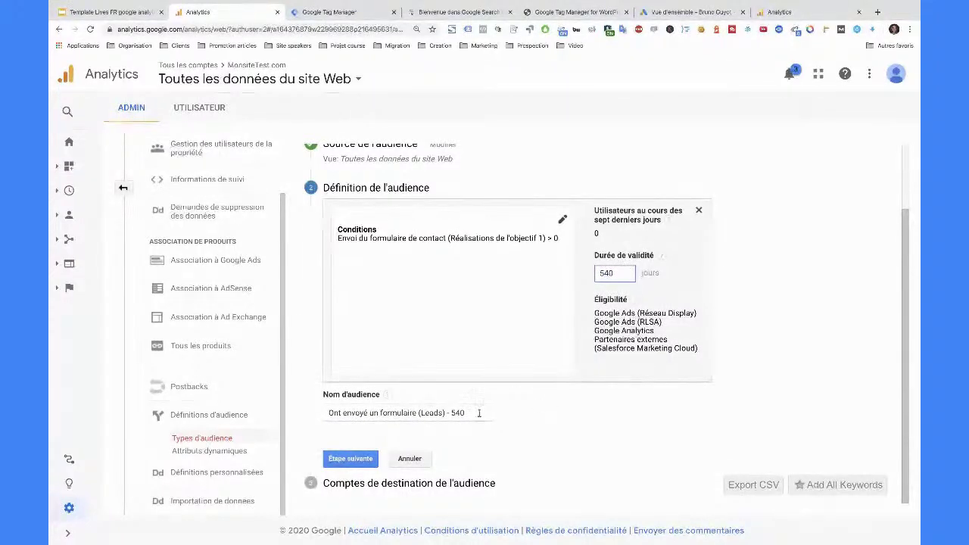
pyautogui.click(360, 458)
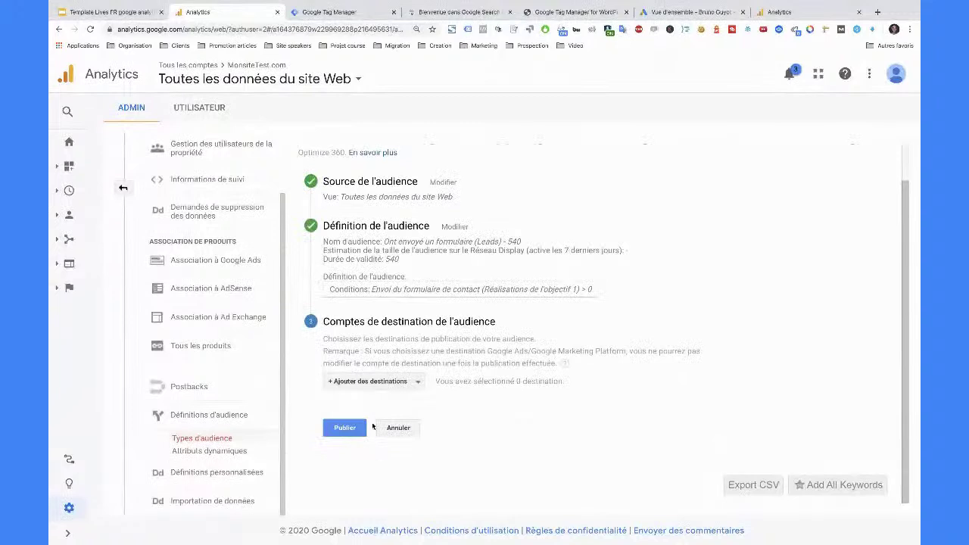
# - Publish 'Ont envoyé un formulaire (Leads) - 540' to the Google Ads account, then return to Audiences
pyautogui.click(403, 382)
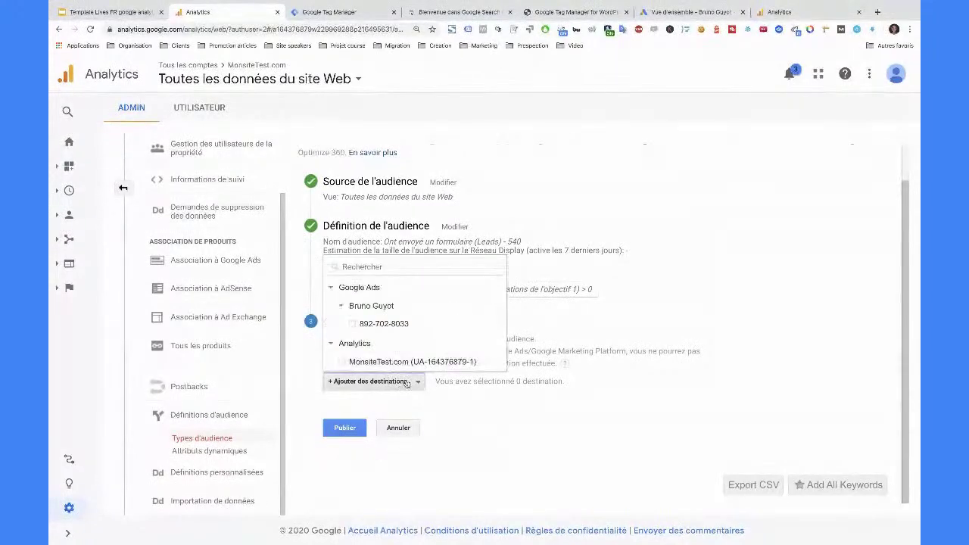
pyautogui.click(379, 323)
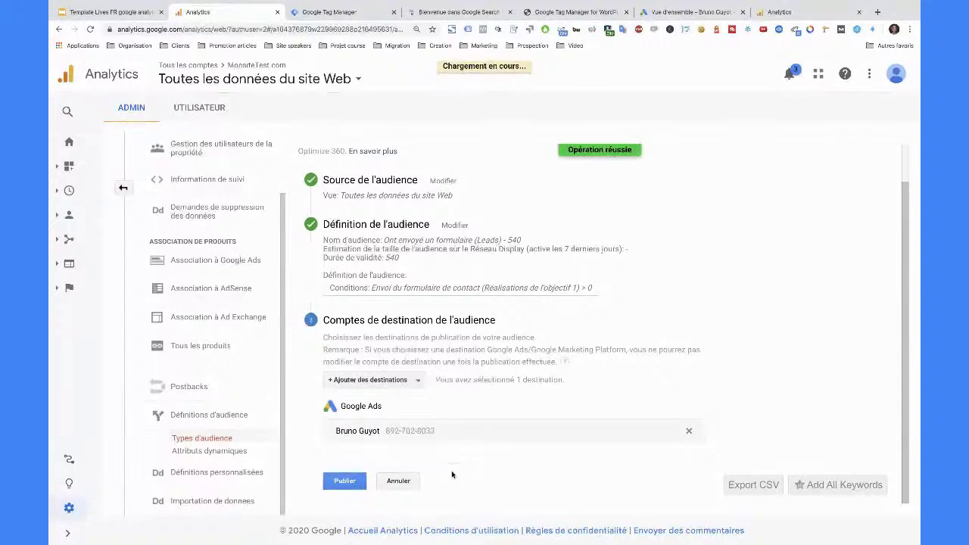
pyautogui.press('Return')
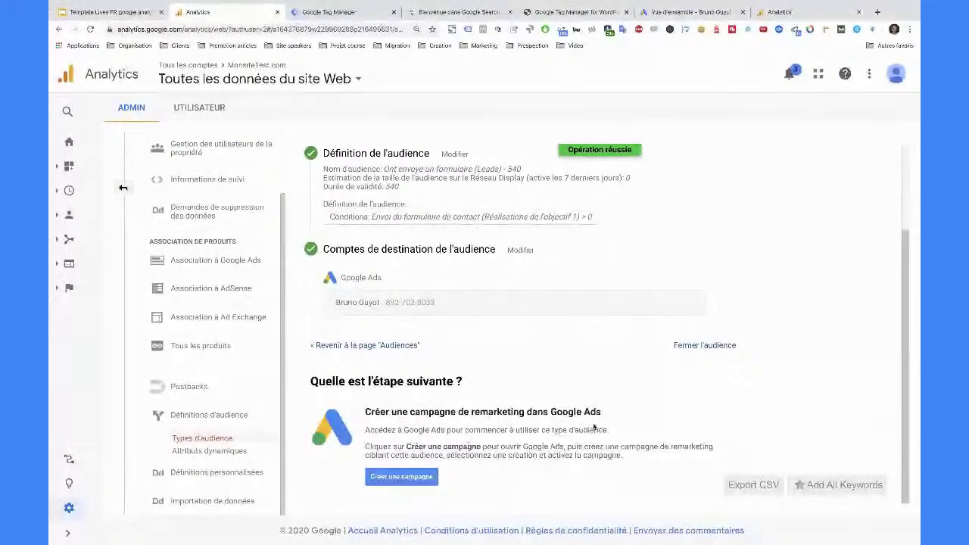
pyautogui.click(330, 342)
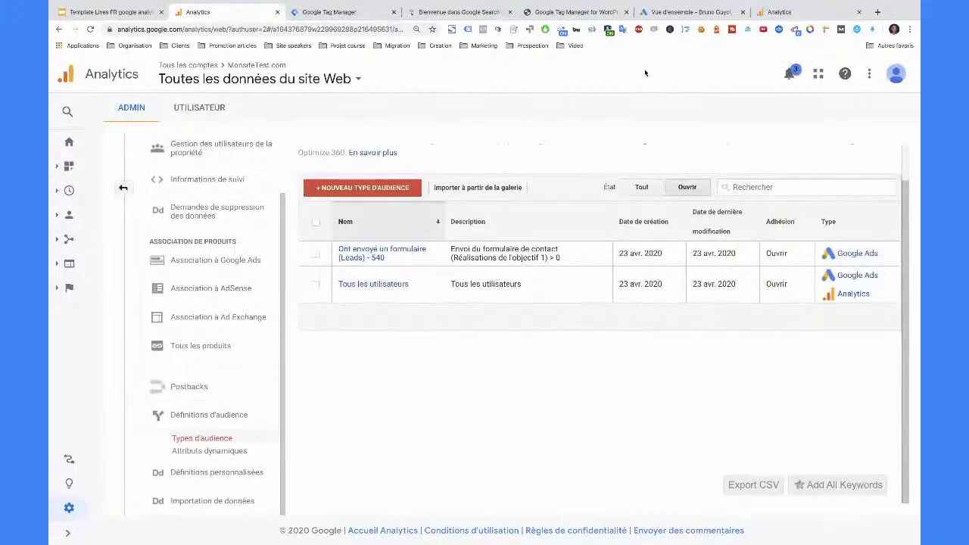
# - Open the contact form goal and toggle its destination match between exact and begins-with
pyautogui.click(310, 204)
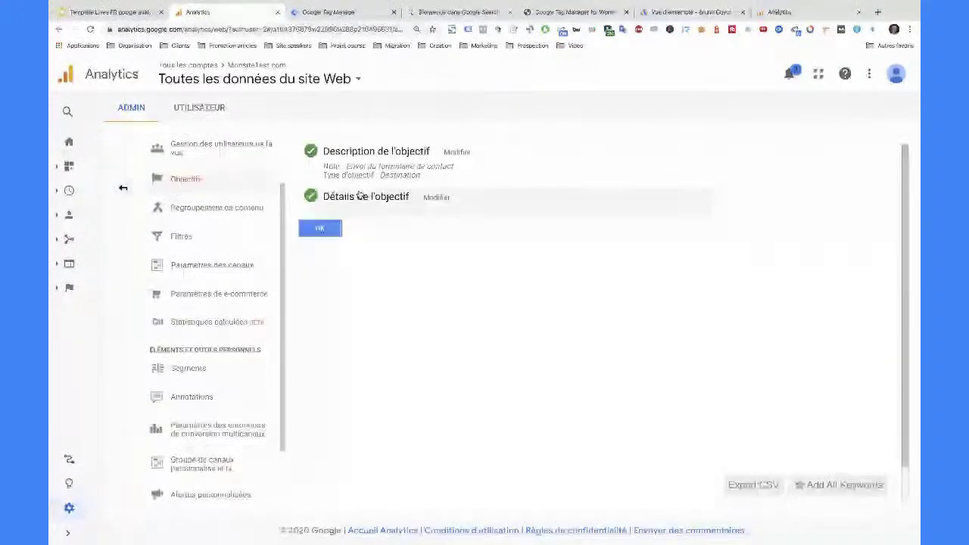
pyautogui.click(382, 233)
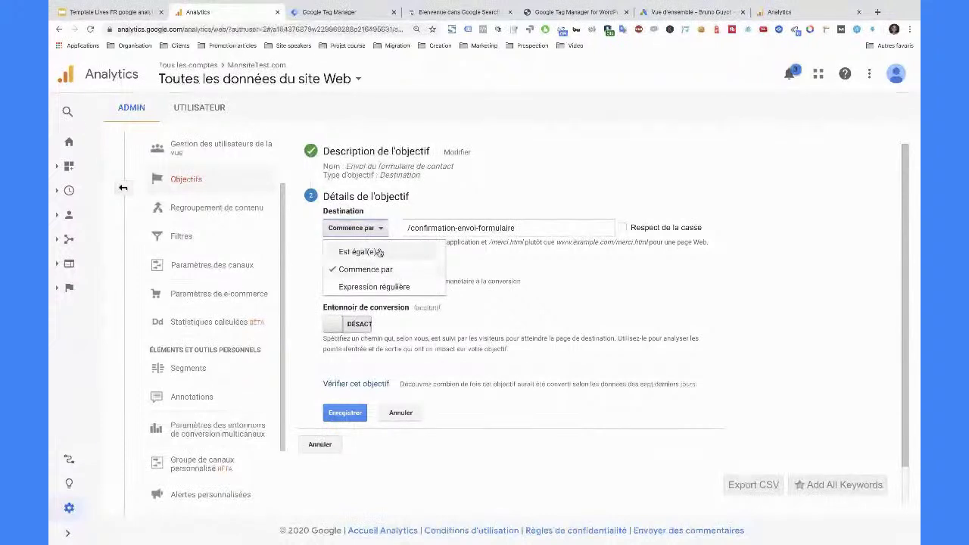
pyautogui.click(550, 229)
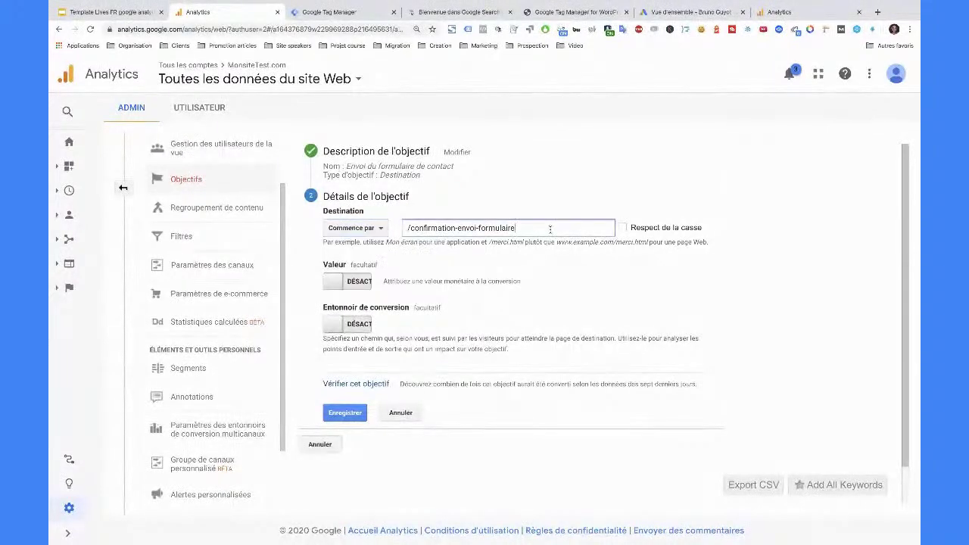
pyautogui.moveTo(404, 226); pyautogui.dragTo(575, 228)
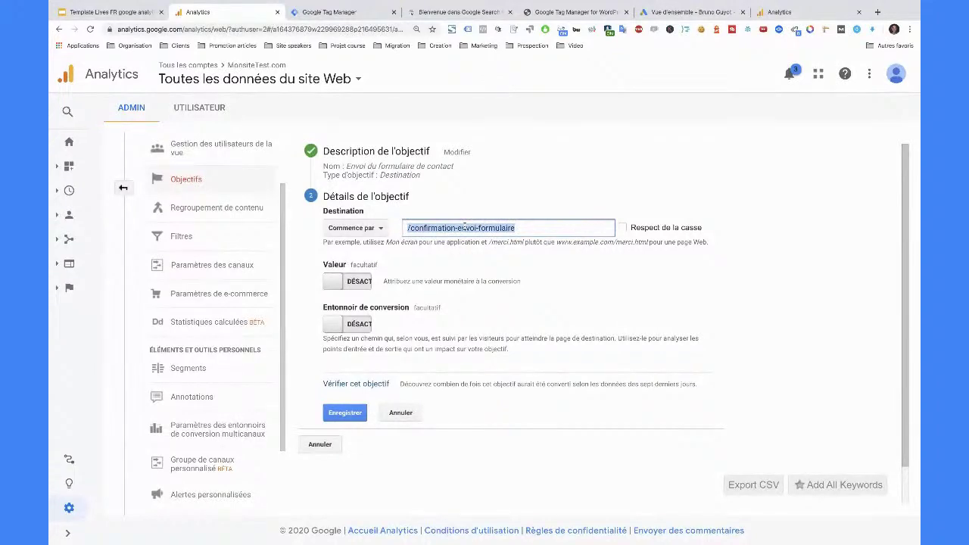
pyautogui.click(354, 228)
pyautogui.click(349, 220)
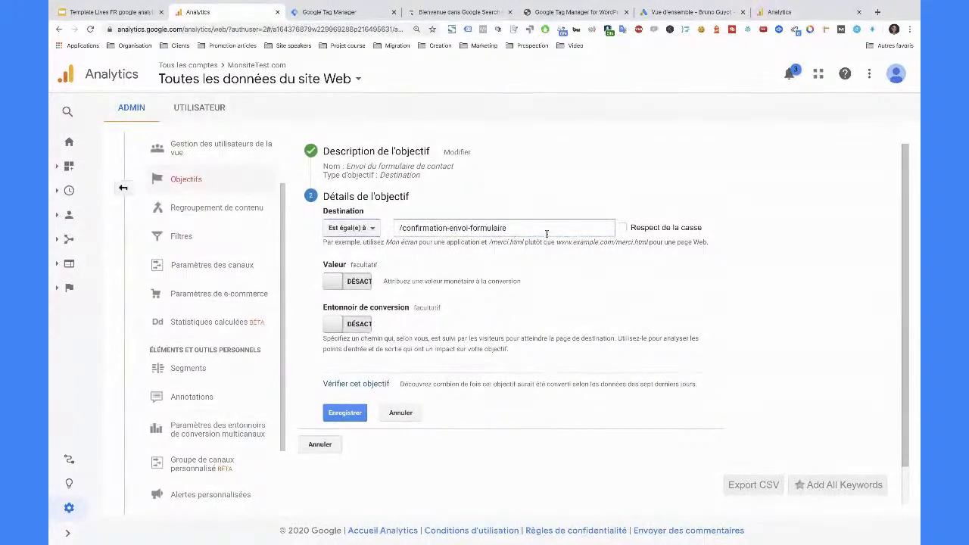
pyautogui.click(371, 227)
pyautogui.click(369, 267)
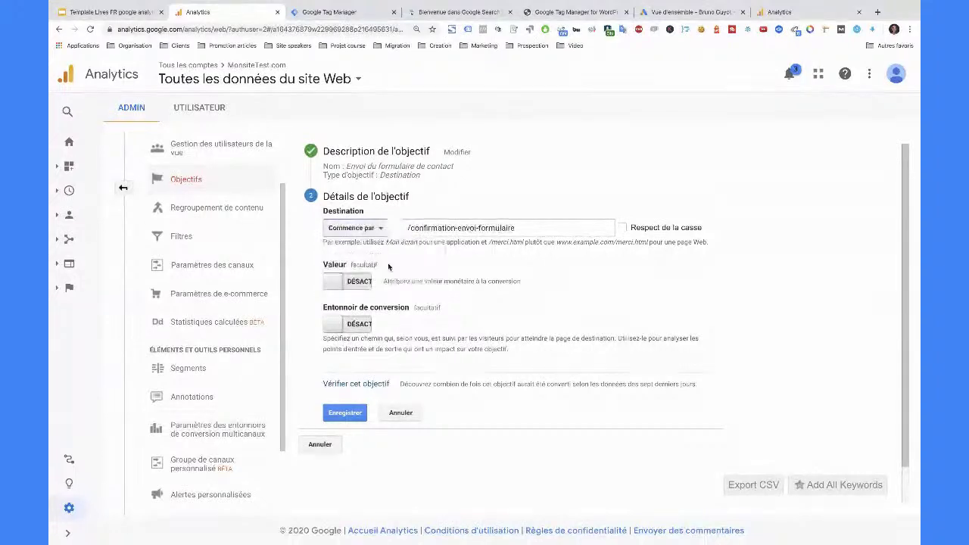
# - Append ?d,fbclick=56754 to the destination path and test it with exact matching
pyautogui.click(533, 231)
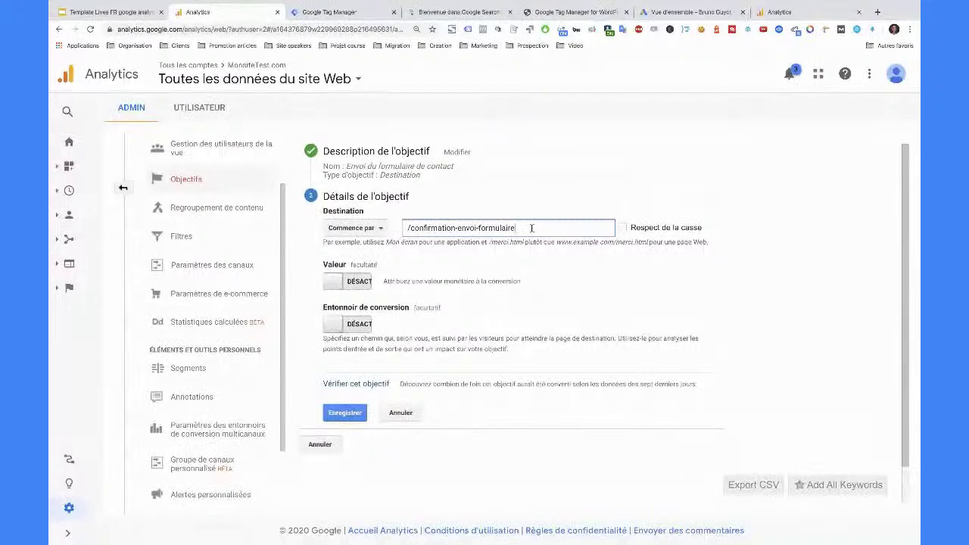
pyautogui.write('?d,')
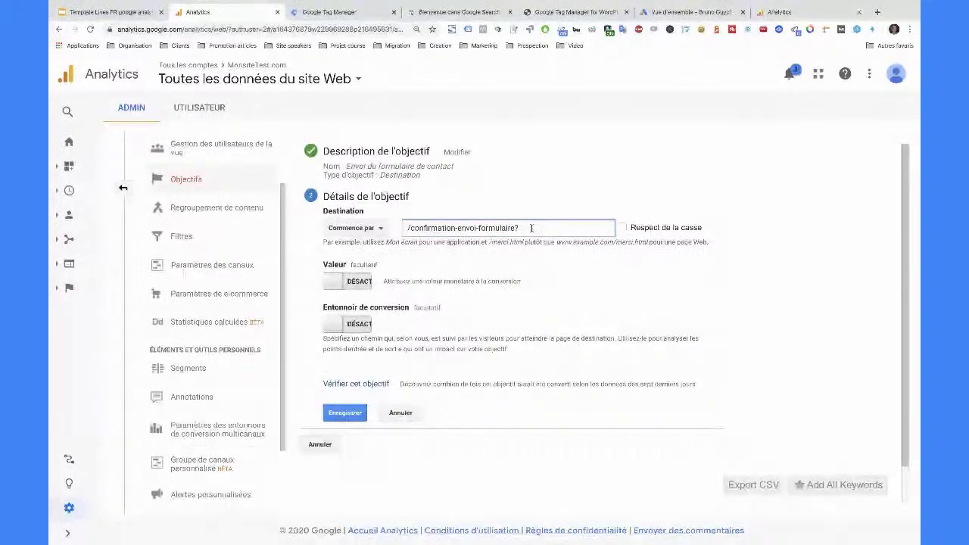
pyautogui.write('fbcl')
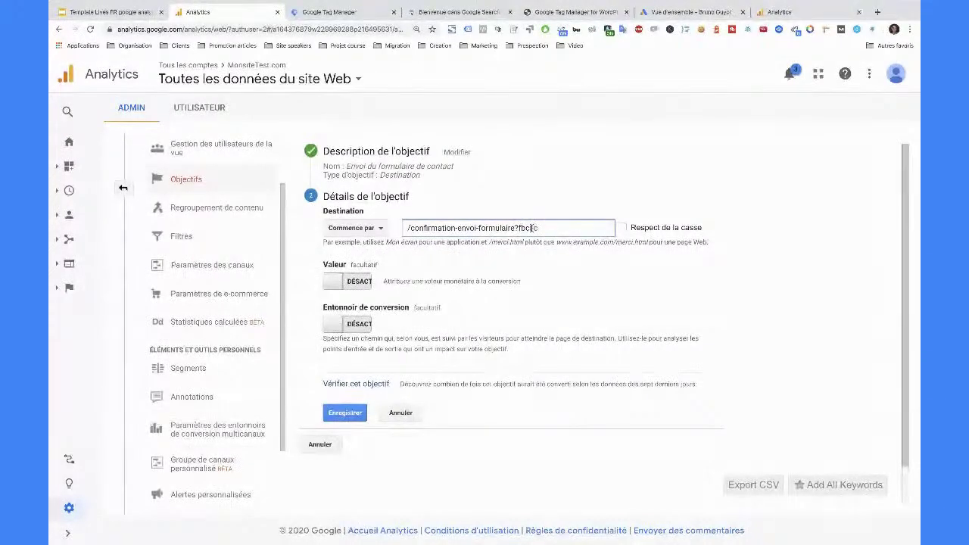
pyautogui.write('ick=56754')
pyautogui.click(353, 227)
pyautogui.click(350, 248)
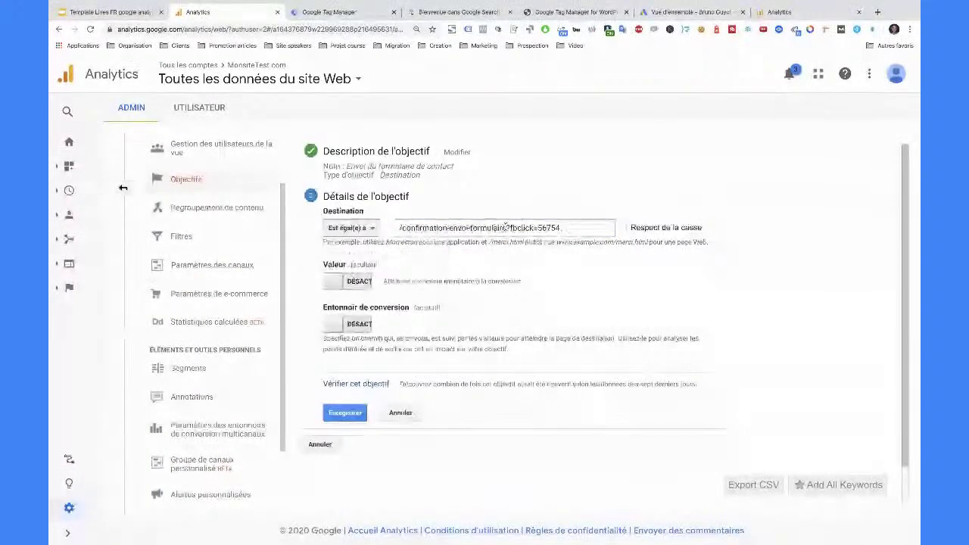
pyautogui.moveTo(506, 228); pyautogui.dragTo(564, 228)
pyautogui.press('BackSpace')
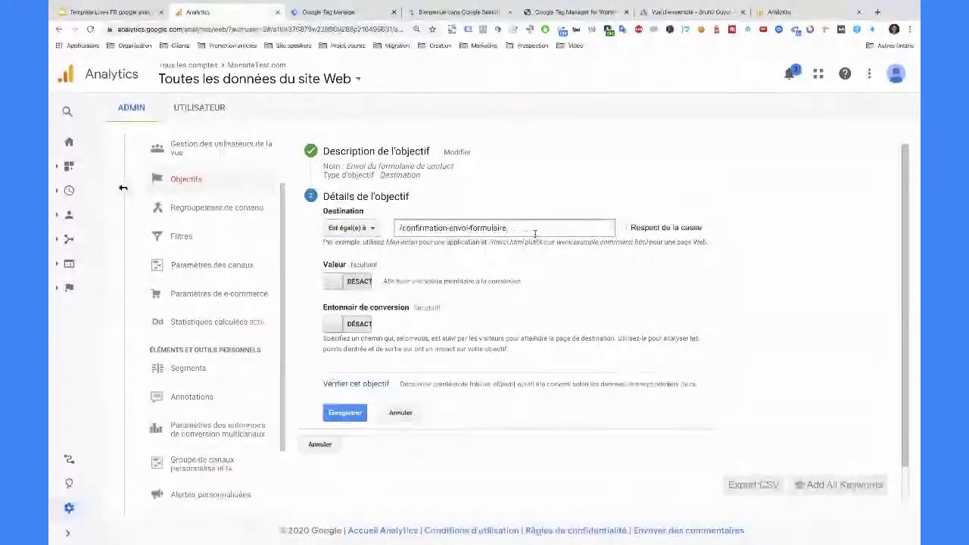
pyautogui.hotkey('ctrl', 'z')
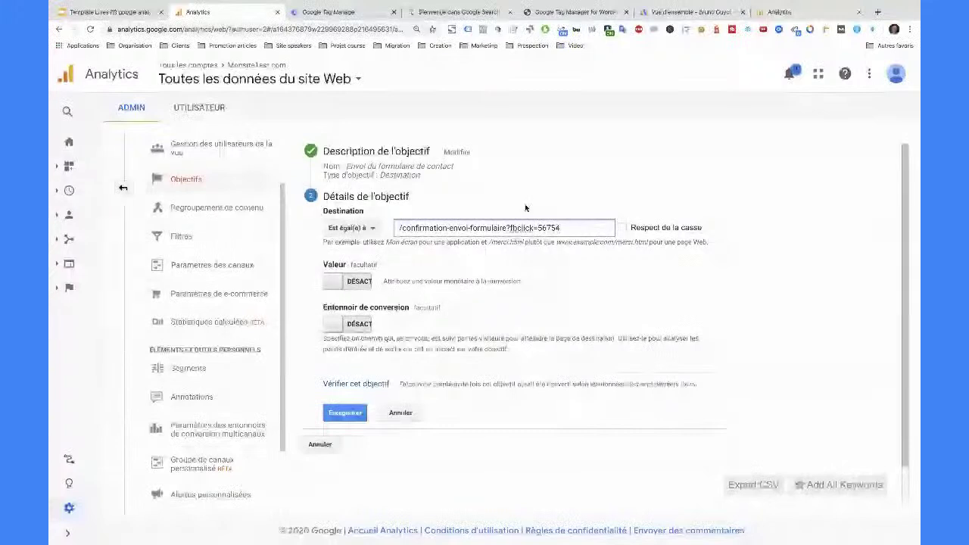
# - Remove the fbclick parameter, keep begins-with matching, and cancel the goal edits
pyautogui.click(368, 228)
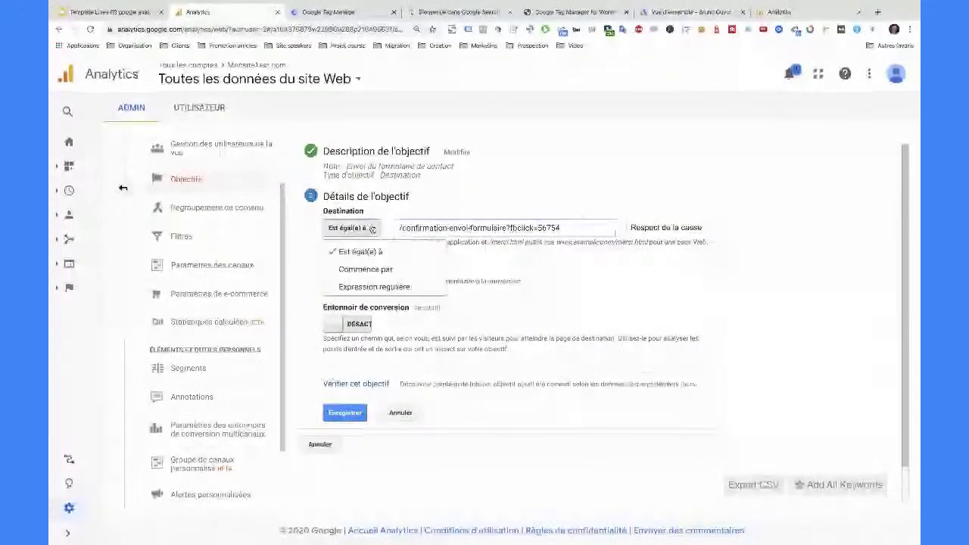
pyautogui.click(379, 269)
pyautogui.moveTo(509, 228); pyautogui.dragTo(570, 228)
pyautogui.press('BackSpace')
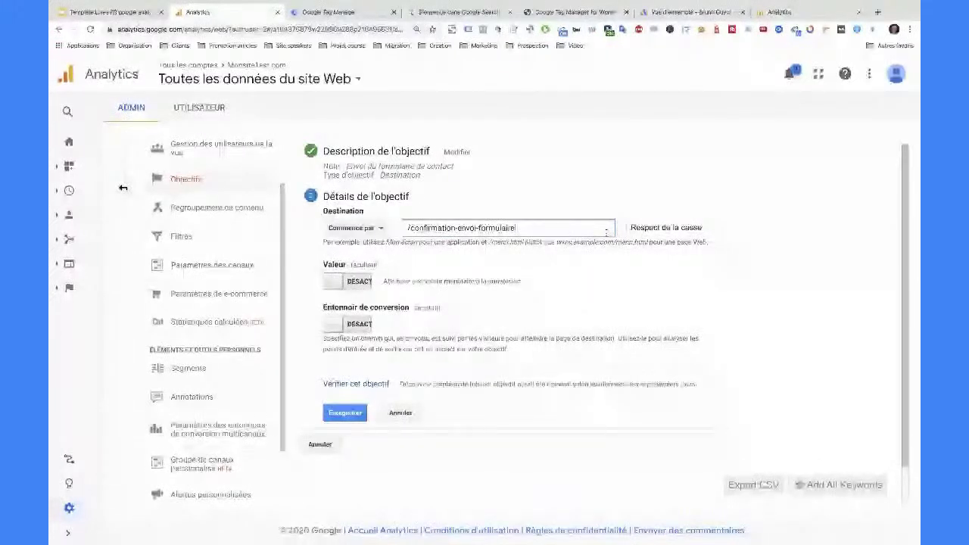
pyautogui.click(381, 230)
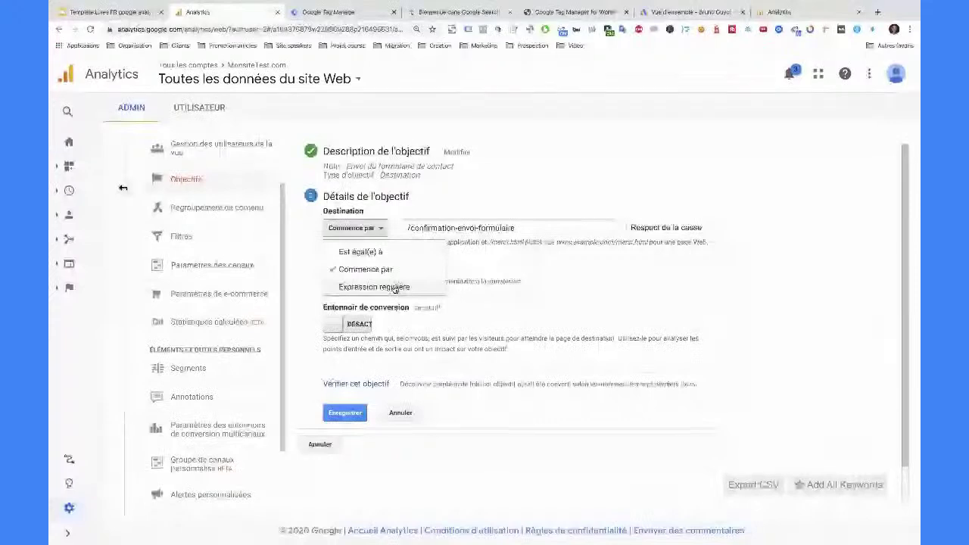
pyautogui.click(530, 275)
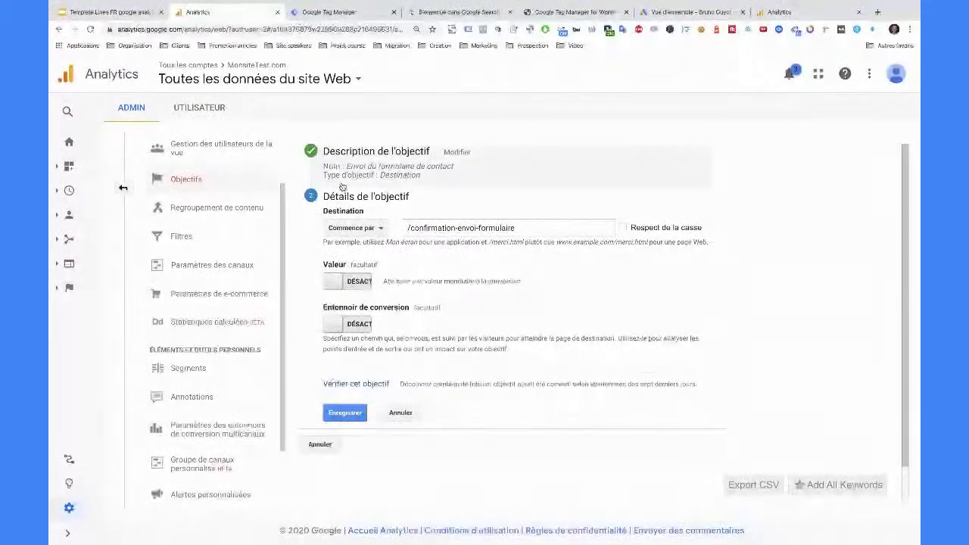
pyautogui.click(321, 444)
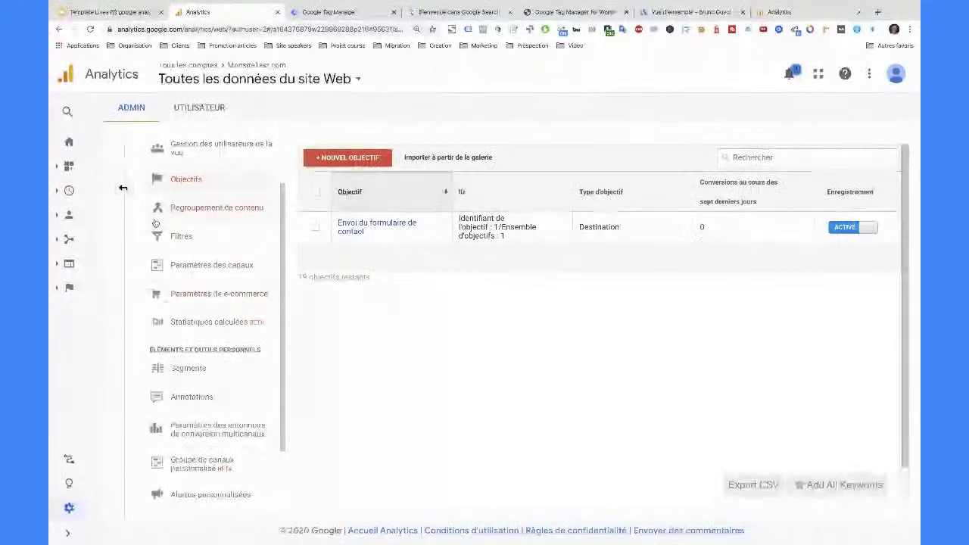
# - Draft a view filter 'Trafic interne' set to Exclure traffic from IP addresses
pyautogui.click(123, 189)
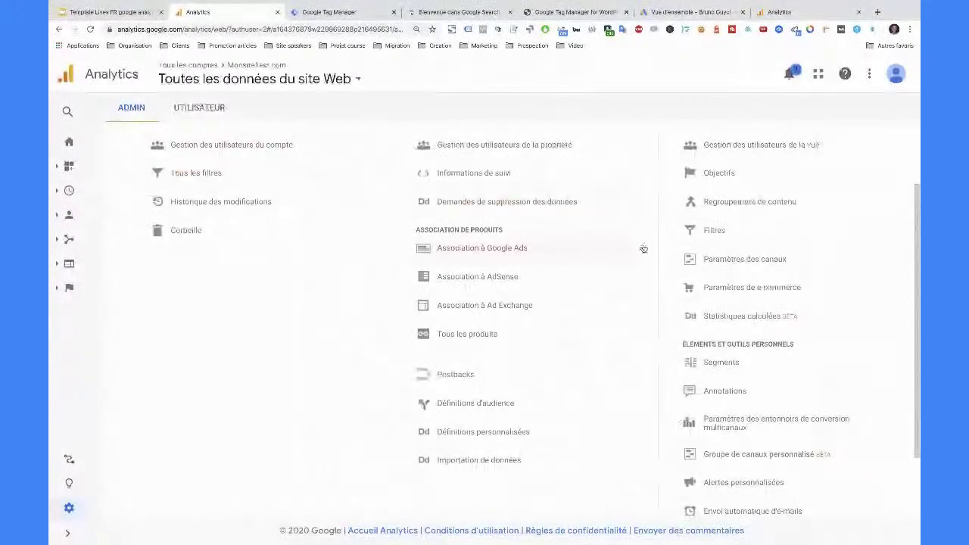
pyautogui.click(718, 232)
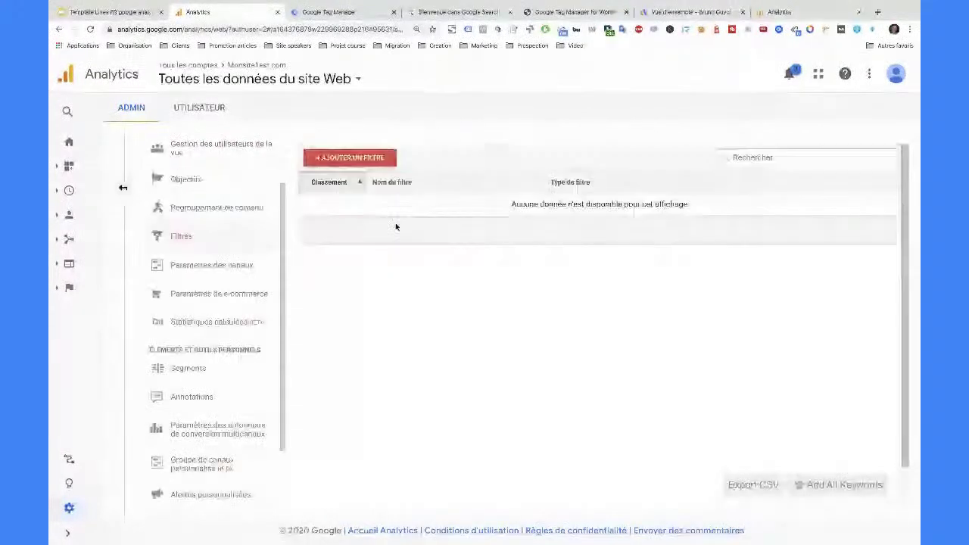
pyautogui.click(367, 159)
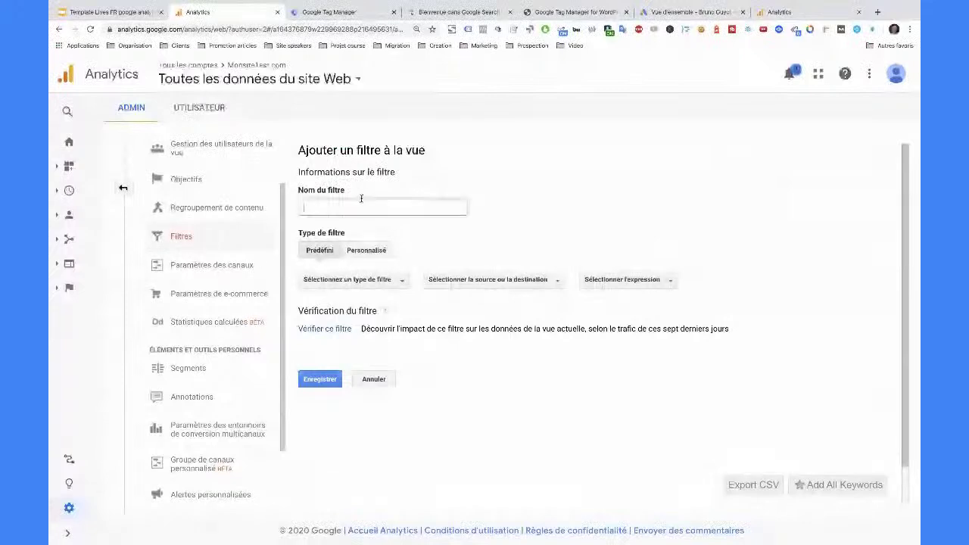
pyautogui.write('Tra')
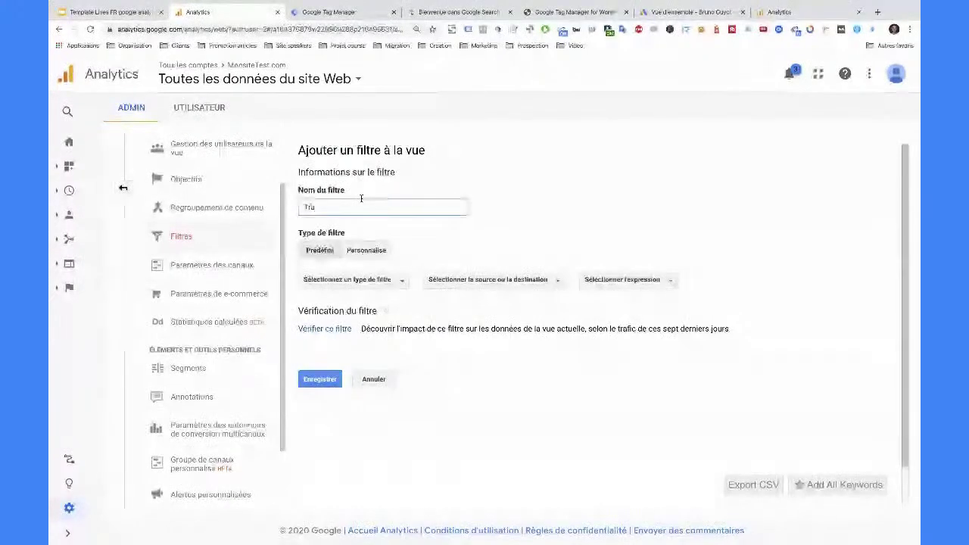
pyautogui.write('fic interne')
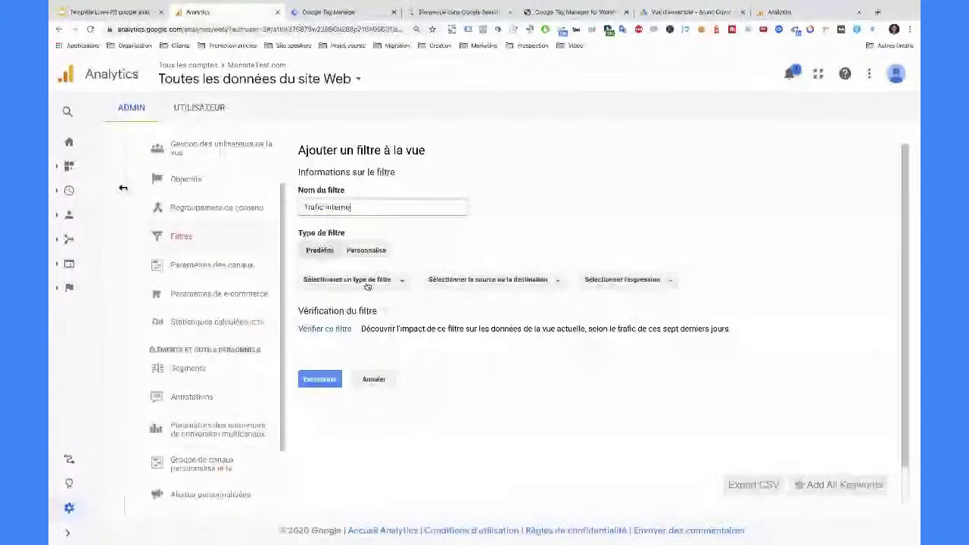
pyautogui.click(343, 281)
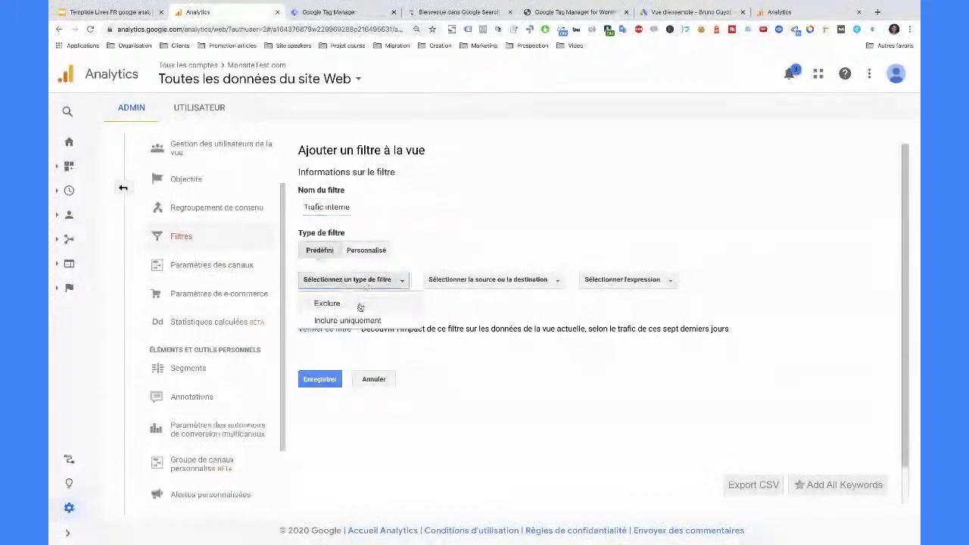
pyautogui.click(353, 303)
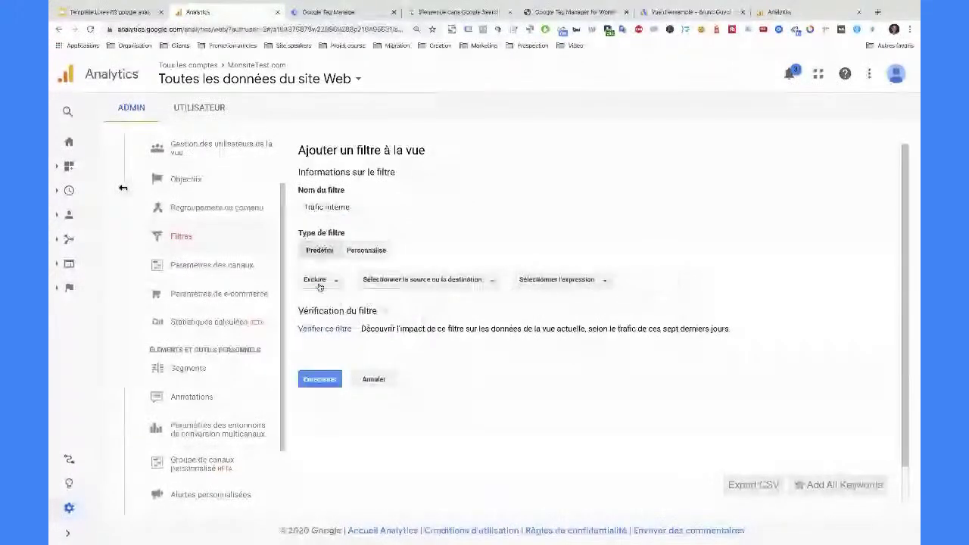
pyautogui.click(415, 286)
pyautogui.click(433, 322)
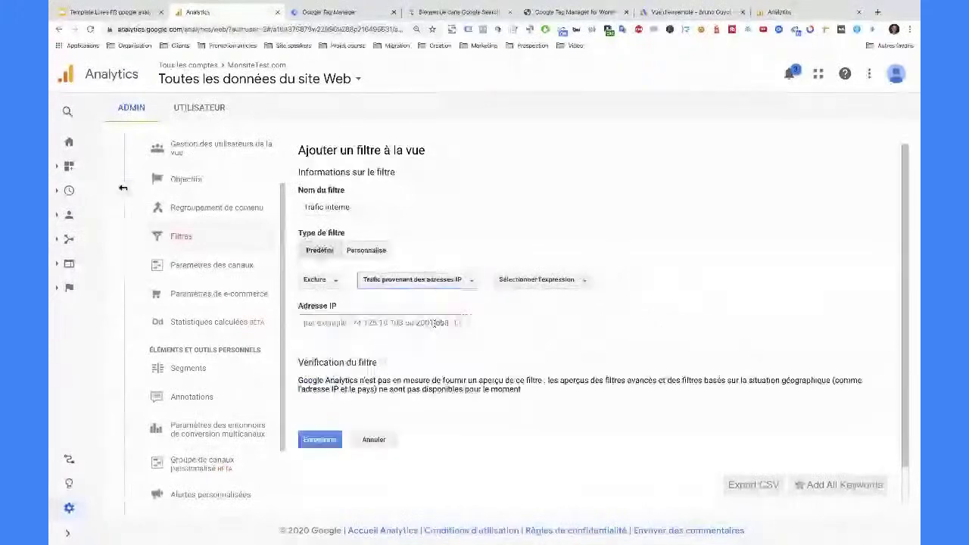
# - Search Google for 'mon ip' in a new browser tab
pyautogui.click(878, 12)
pyautogui.write('mon ip')
pyautogui.press('Return')
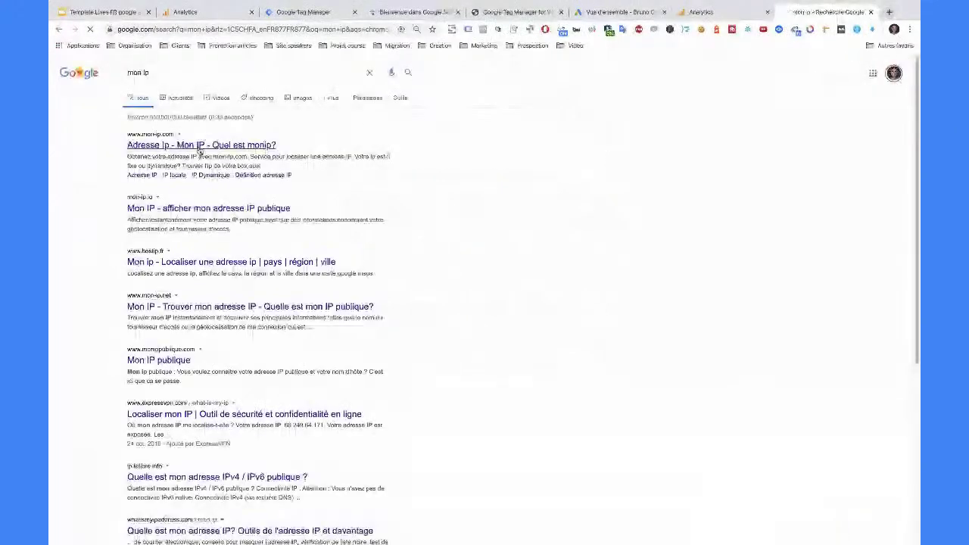
# - Read the public IP on mon-ip.com and return to the Analytics add-filter form
pyautogui.click(201, 146)
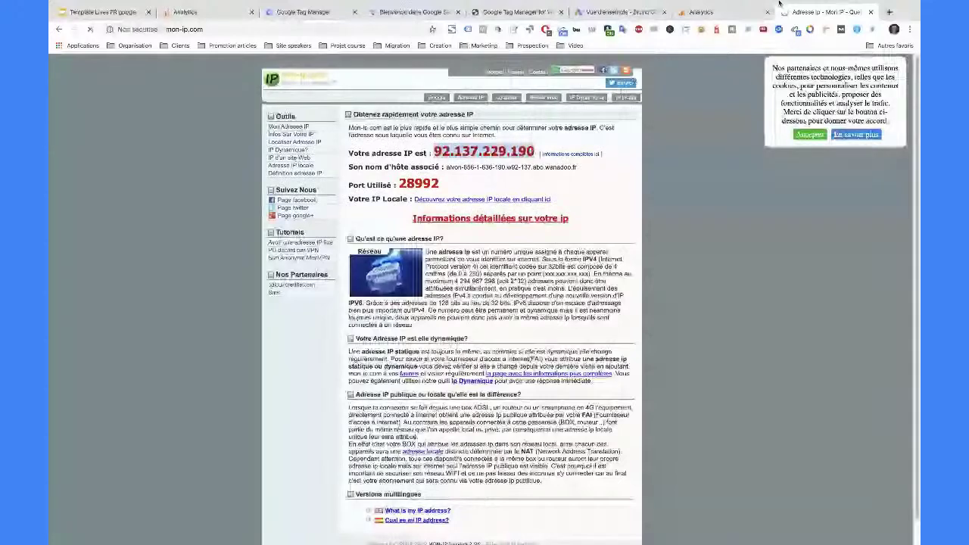
pyautogui.click(740, 12)
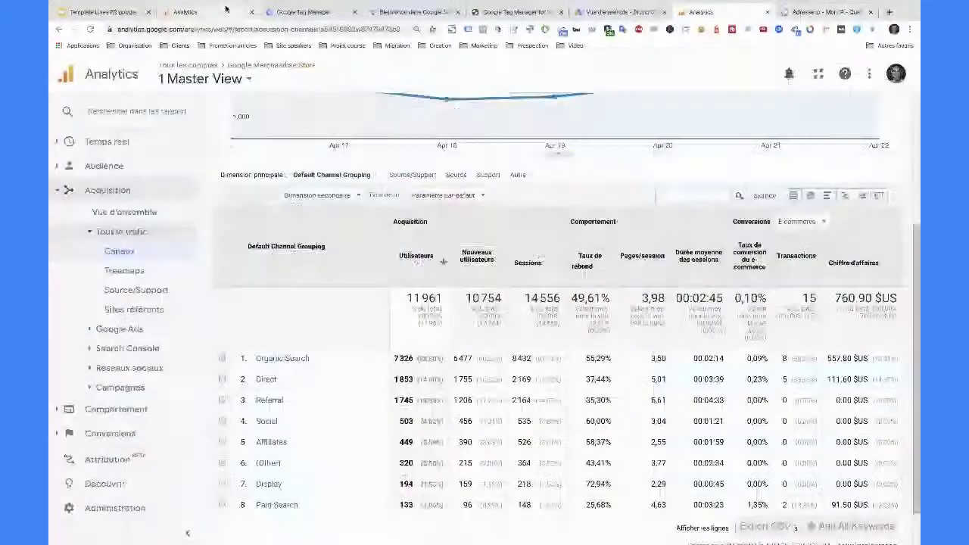
pyautogui.click(225, 11)
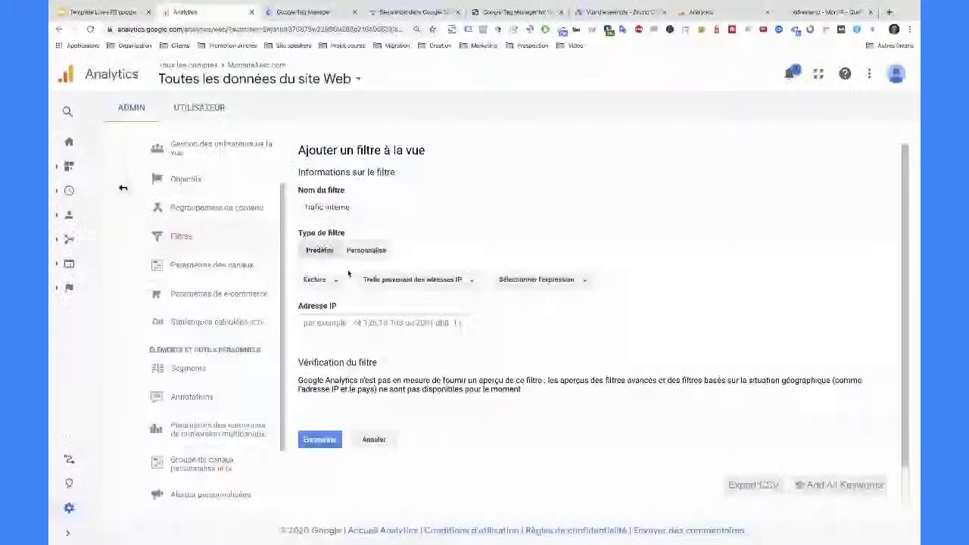
# - Paste the public IP into Adresse IP with the equal-to match expression
pyautogui.click(333, 323)
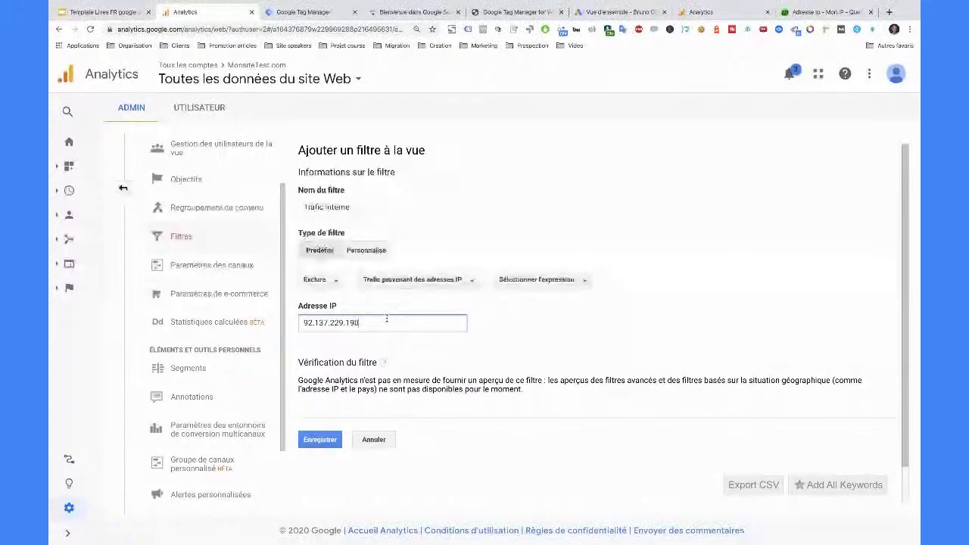
pyautogui.moveTo(386, 319); pyautogui.dragTo(304, 319)
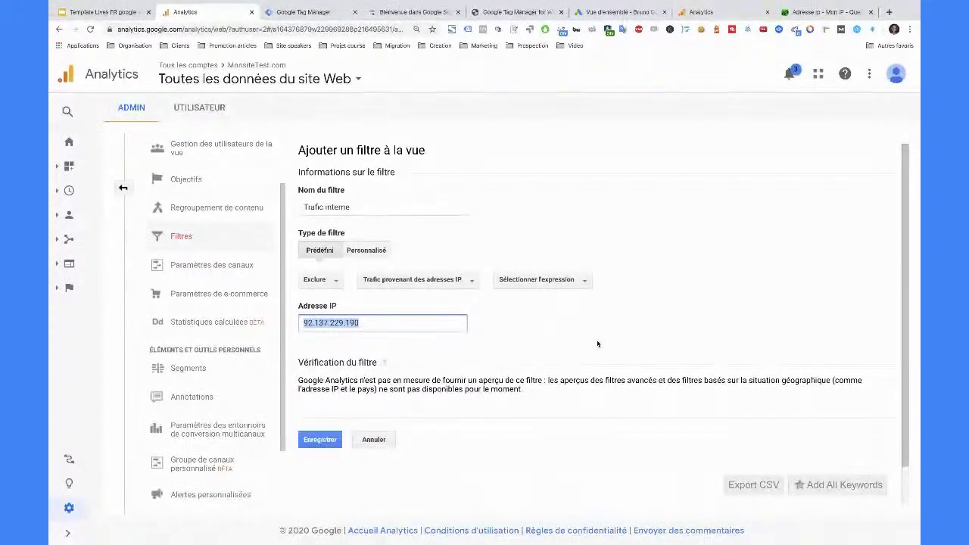
pyautogui.click(330, 441)
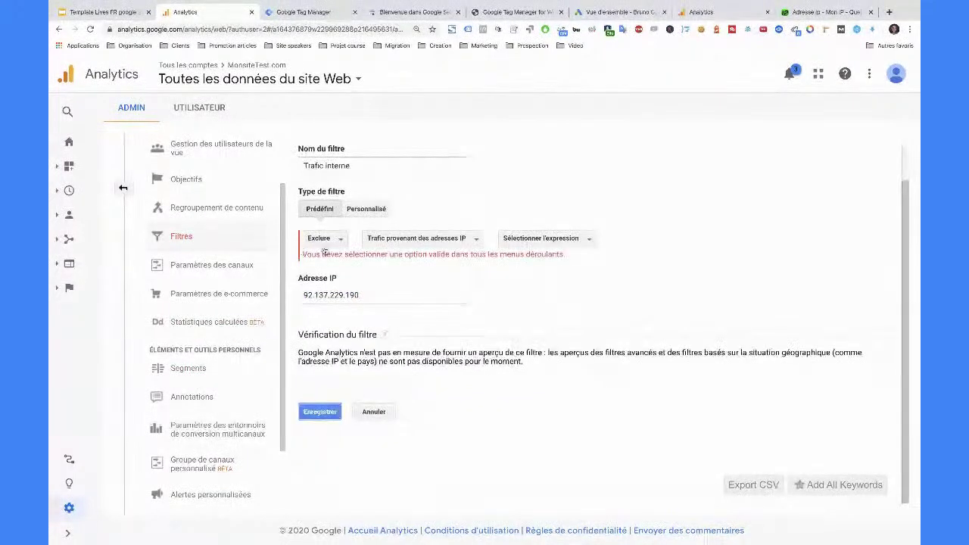
pyautogui.click(559, 242)
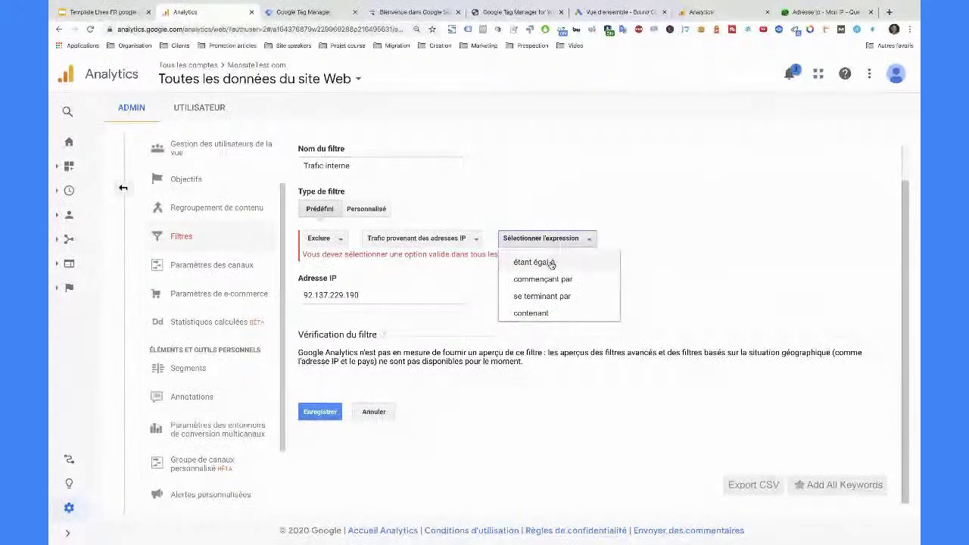
pyautogui.click(544, 262)
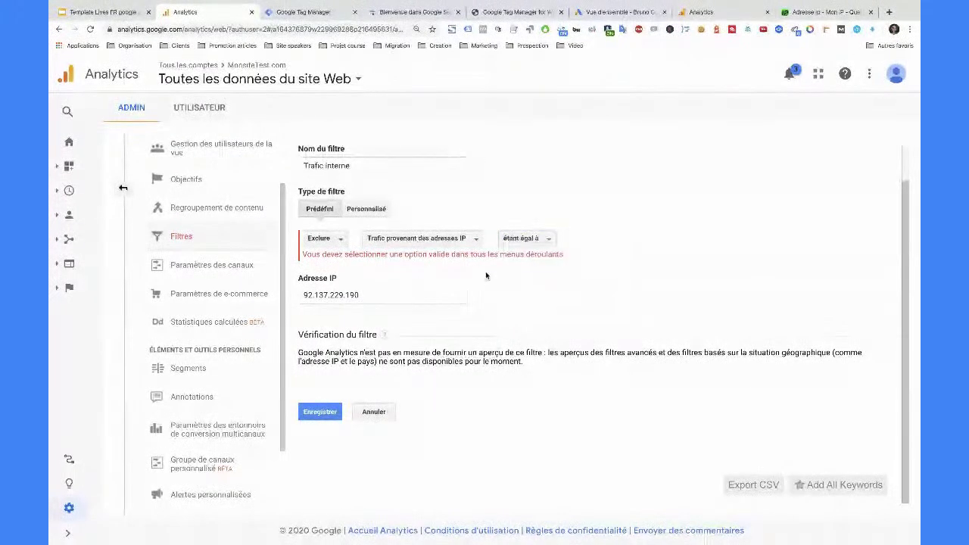
# - Switch the expression to 'commençant par', trim the last octet, and save the filter
pyautogui.doubleClick(368, 296)
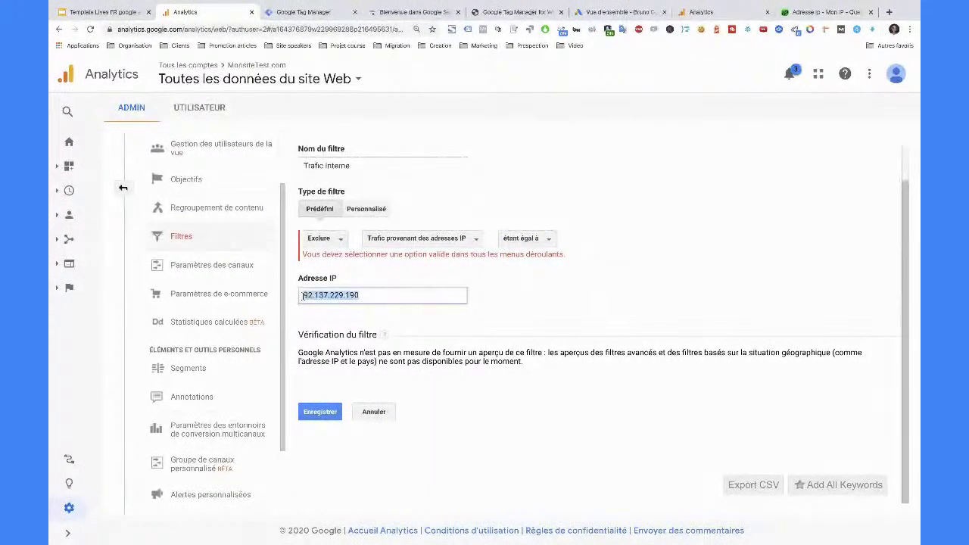
pyautogui.click(543, 242)
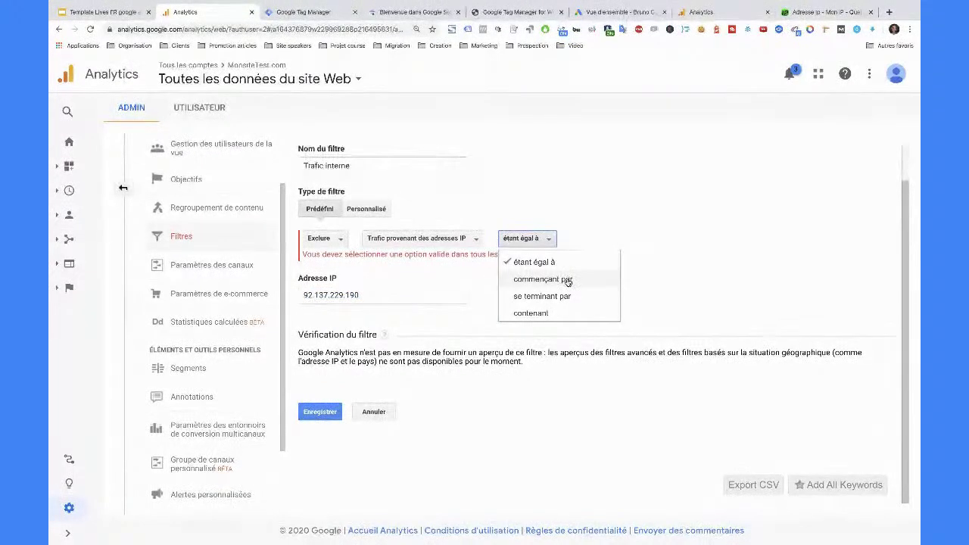
pyautogui.click(568, 281)
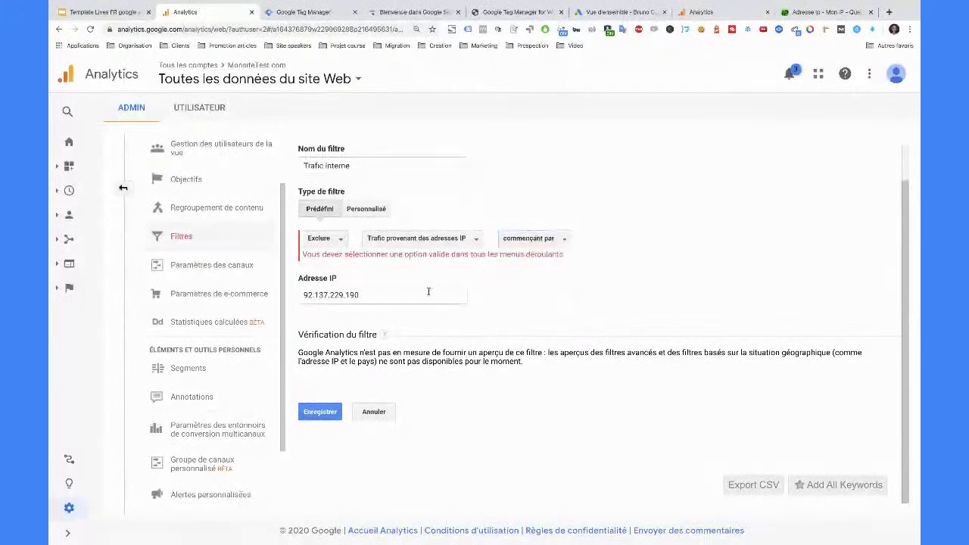
pyautogui.moveTo(346, 296); pyautogui.dragTo(361, 296)
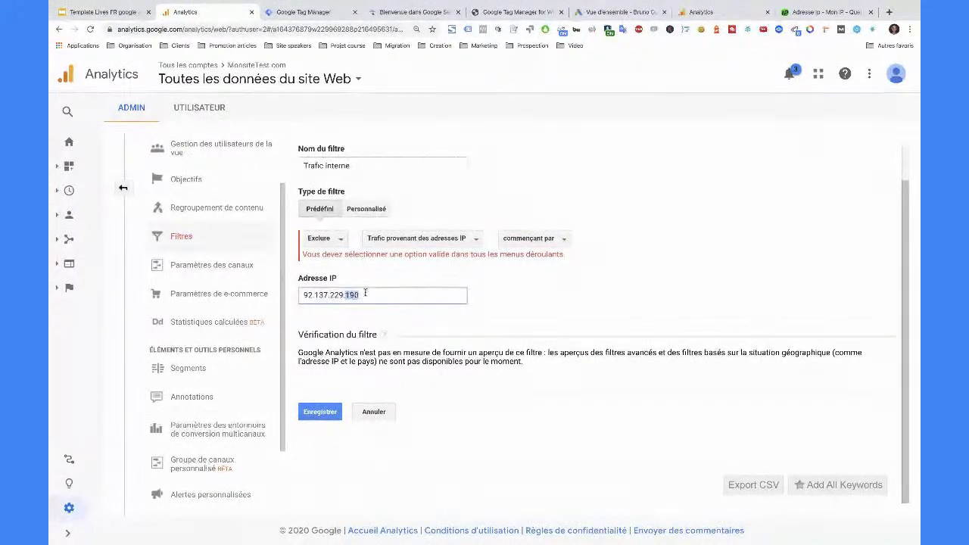
pyautogui.moveTo(304, 295); pyautogui.dragTo(375, 296)
pyautogui.press('BackSpace')
pyautogui.moveTo(302, 295); pyautogui.dragTo(345, 294)
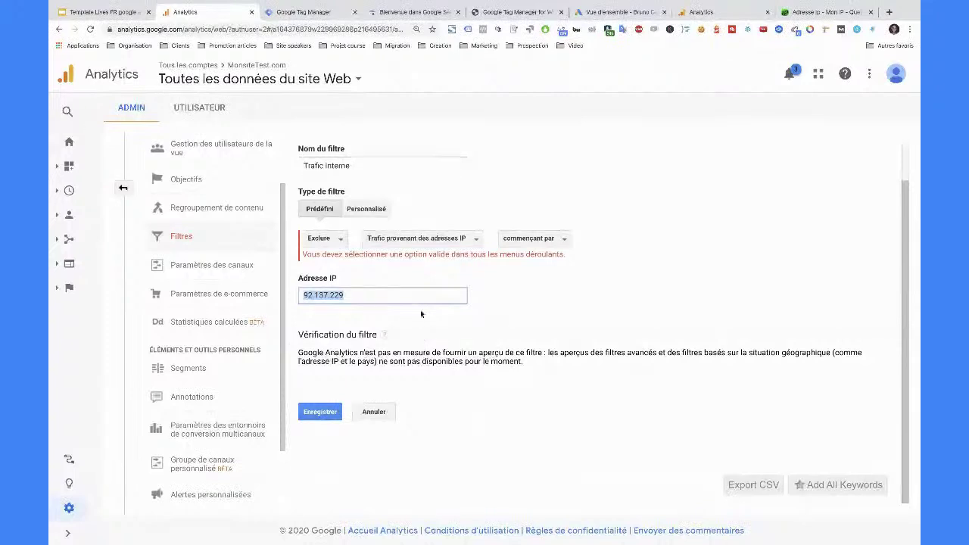
pyautogui.click(359, 294)
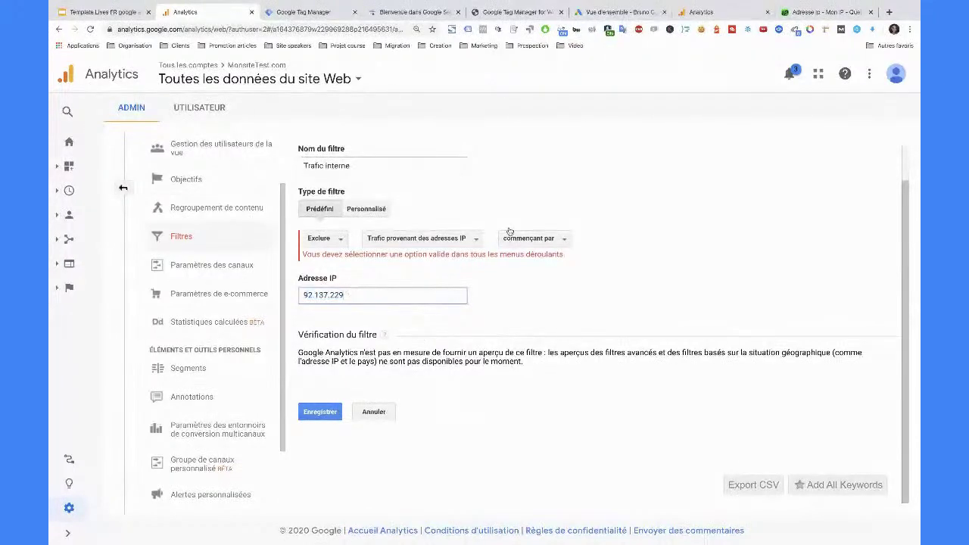
pyautogui.click(330, 414)
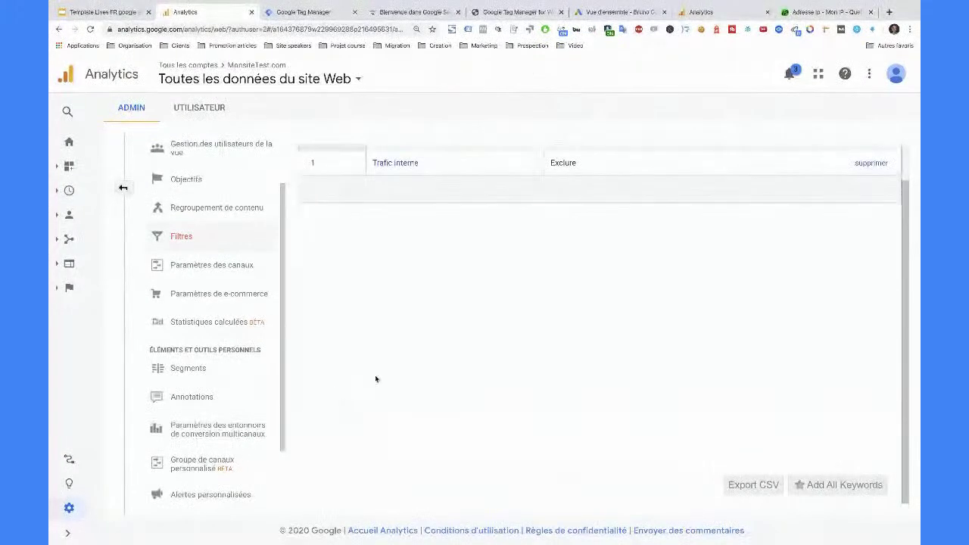
# - Delete the Trafic interne filter with 'Supprimer le filtre' and go back to Admin
pyautogui.click(867, 208)
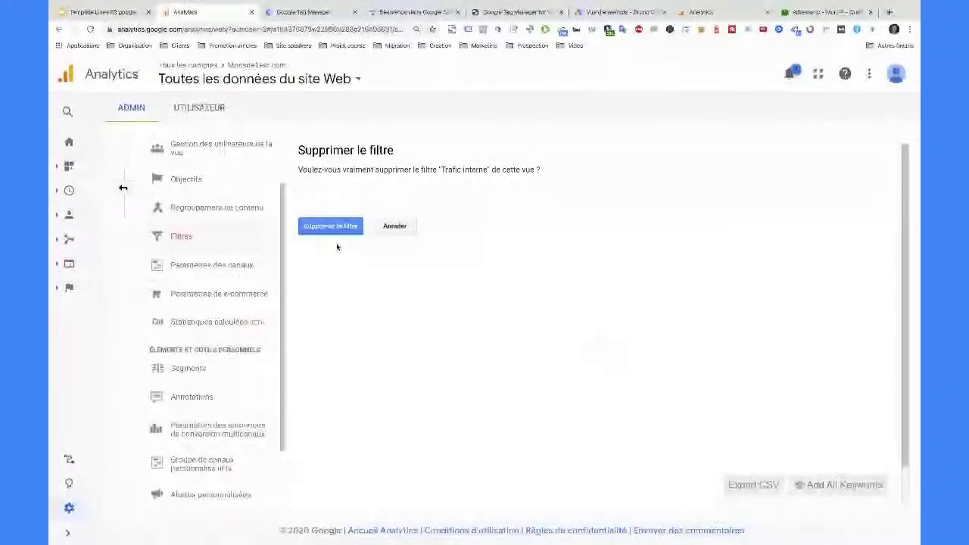
pyautogui.click(333, 228)
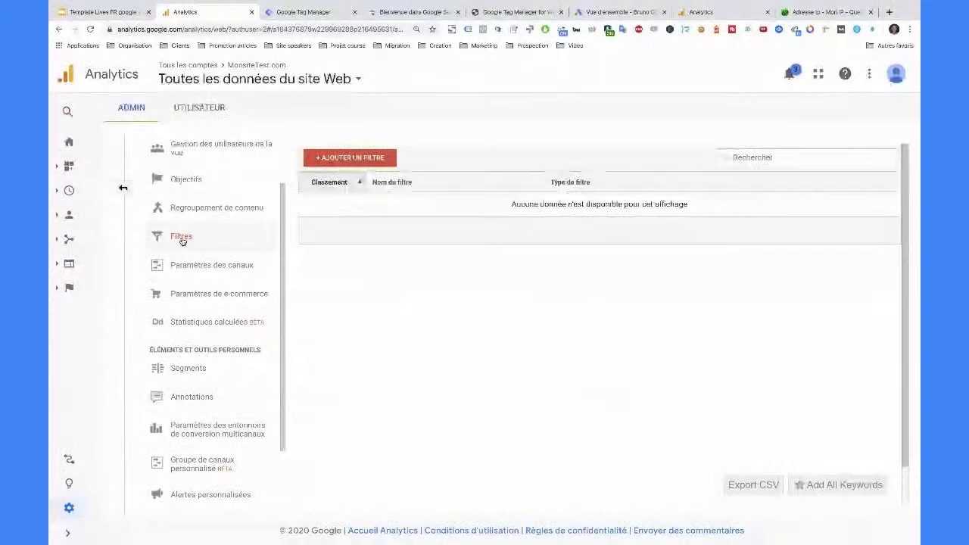
pyautogui.hotkey('alt', 'Left')
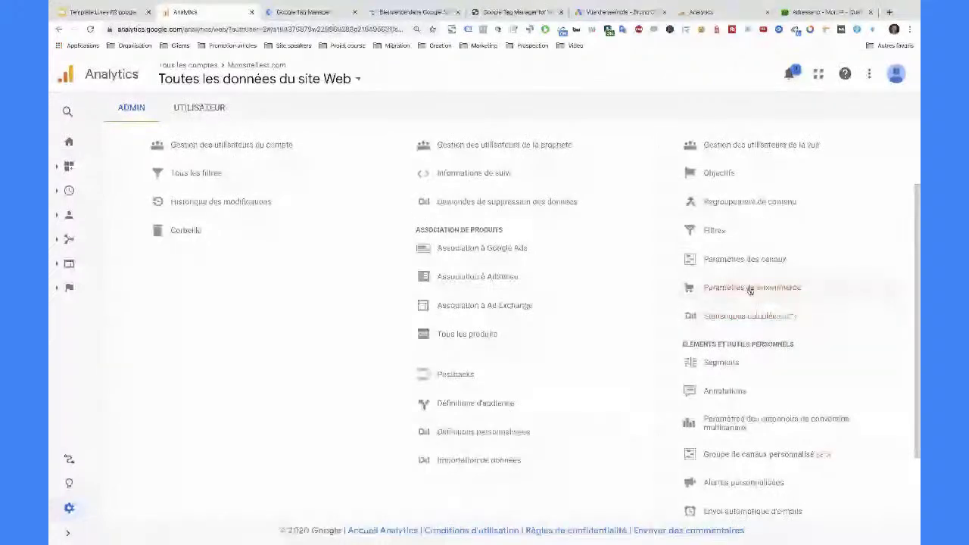
# - Open the view settings for Toutes les données du site Web
pyautogui.click(744, 145)
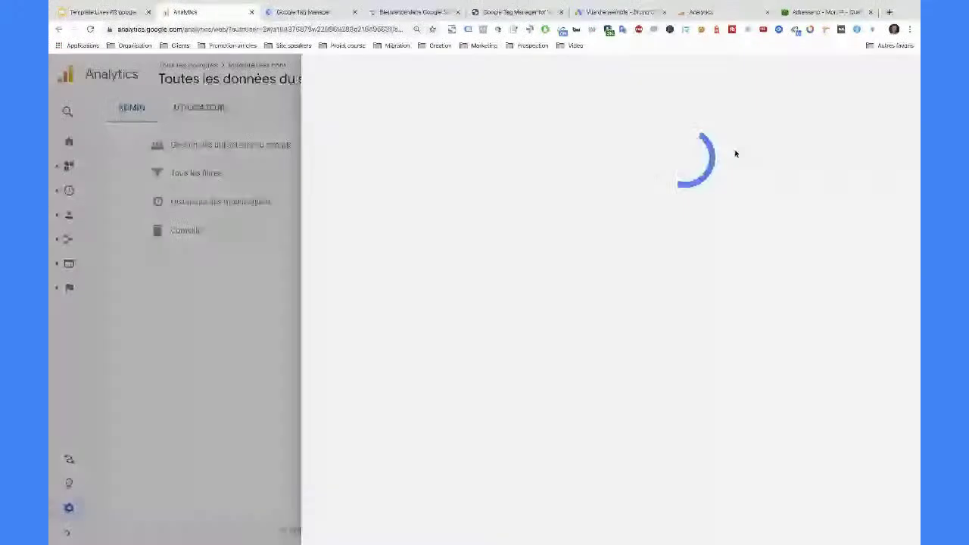
pyautogui.click(174, 74)
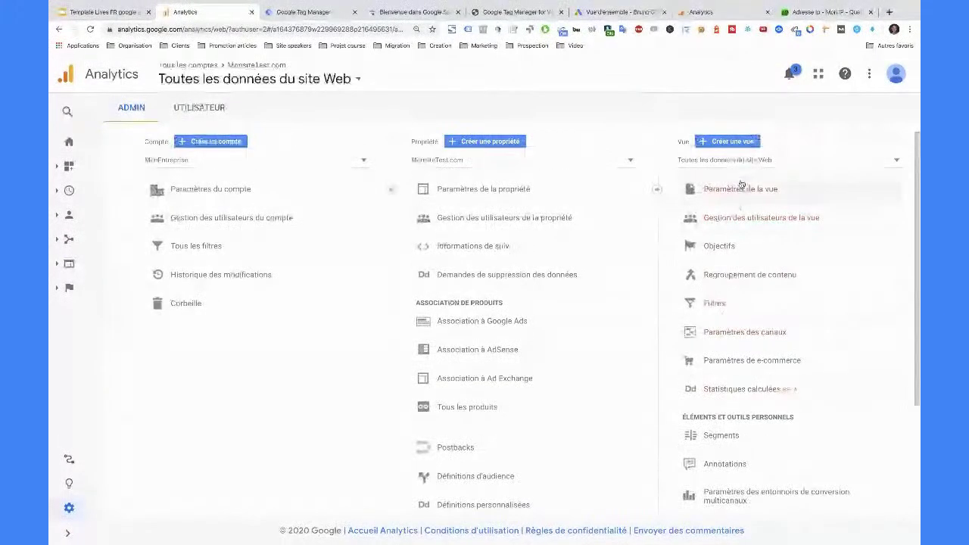
pyautogui.click(742, 188)
# - Switch Suivi de Site Search to ACTIVÉ, leaving the query parameter empty
pyautogui.scroll(-4, 474, 357)
pyautogui.scroll(2, 363, 264)
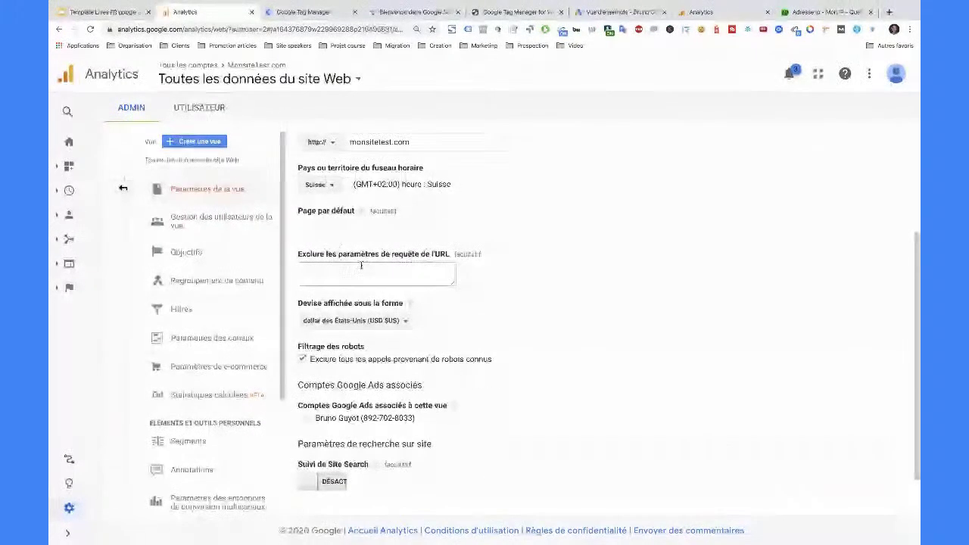
pyautogui.scroll(2, 362, 264)
pyautogui.scroll(-2, 359, 272)
pyautogui.scroll(-1, 349, 359)
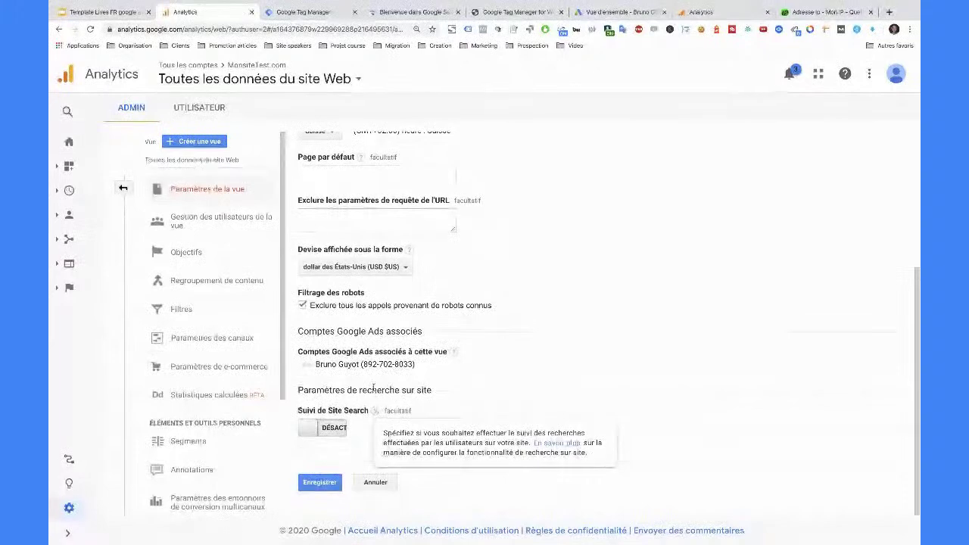
pyautogui.scroll(4, 373, 386)
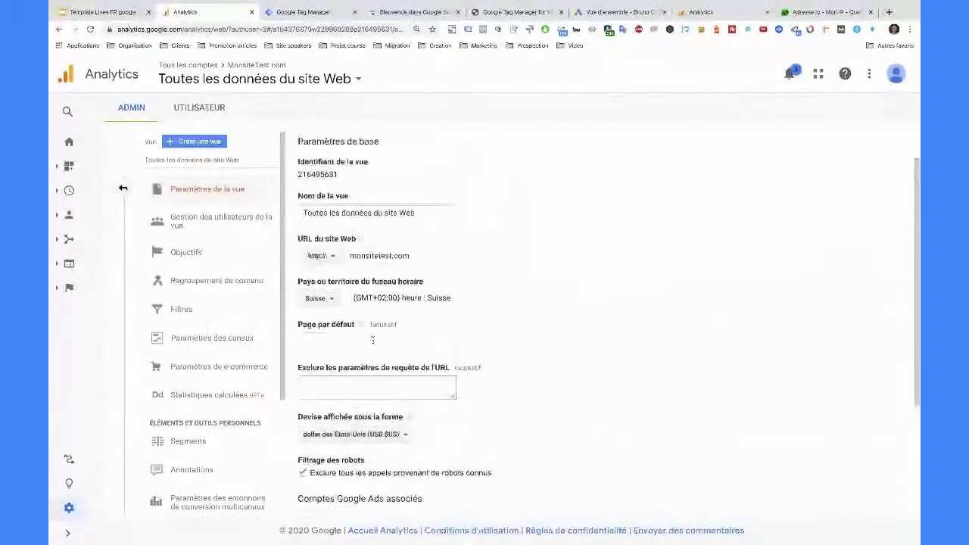
pyautogui.scroll(1, 372, 340)
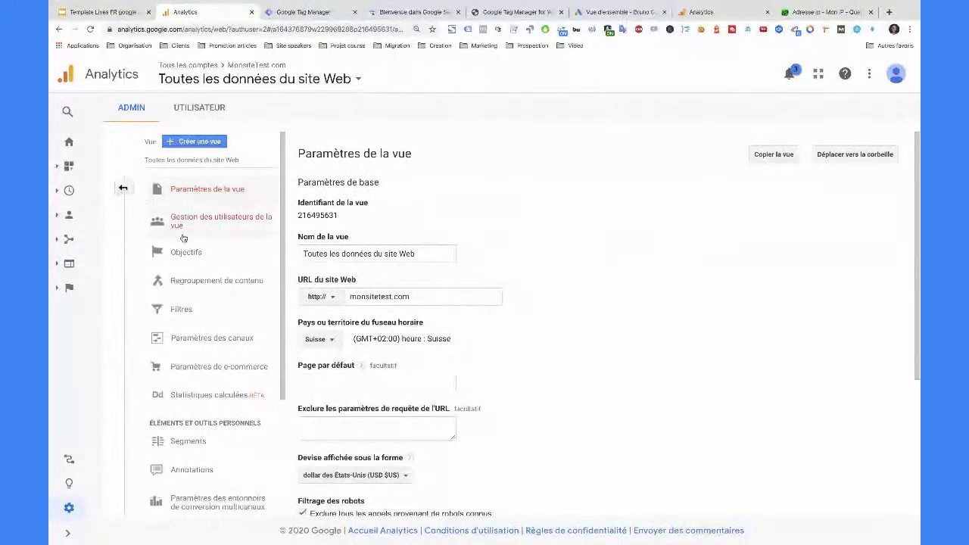
pyautogui.scroll(-1, 229, 325)
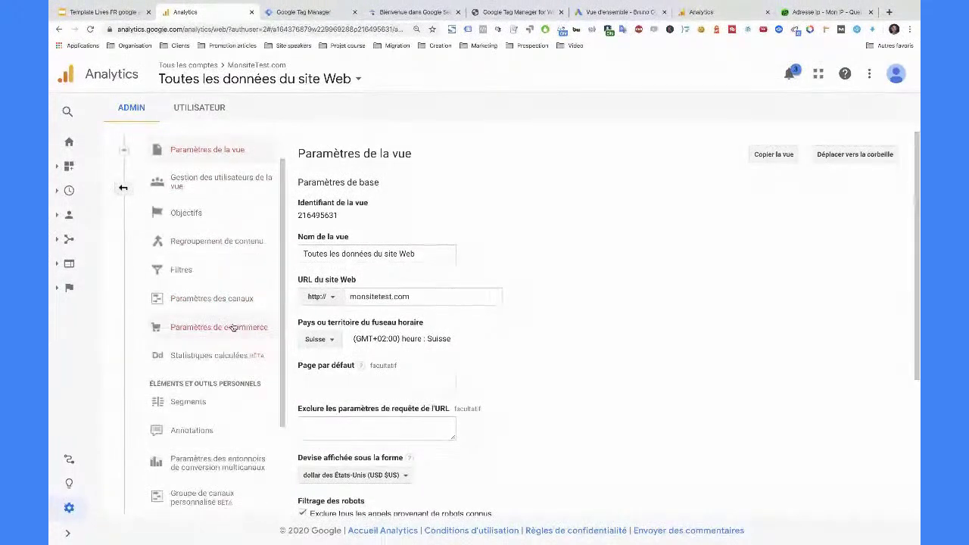
pyautogui.scroll(-3, 231, 340)
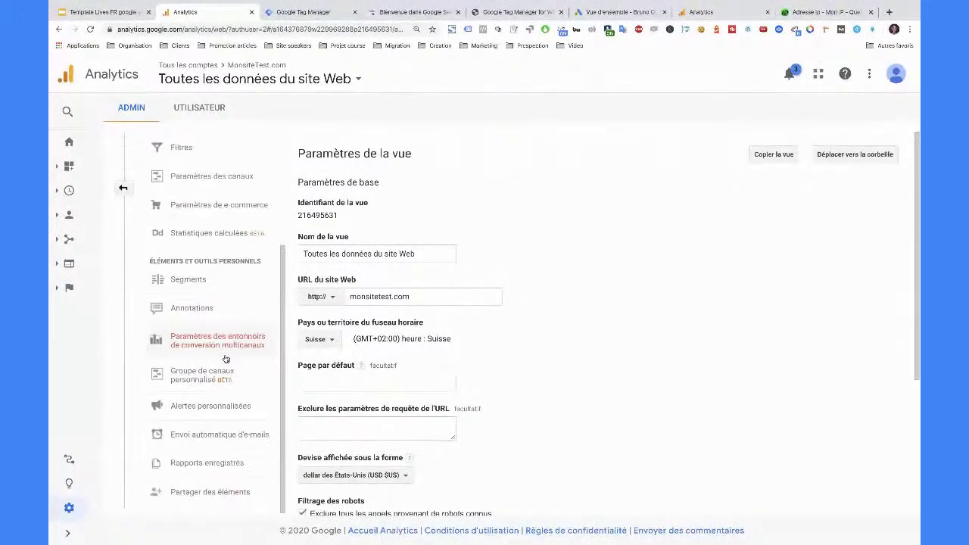
pyautogui.scroll(4, 225, 359)
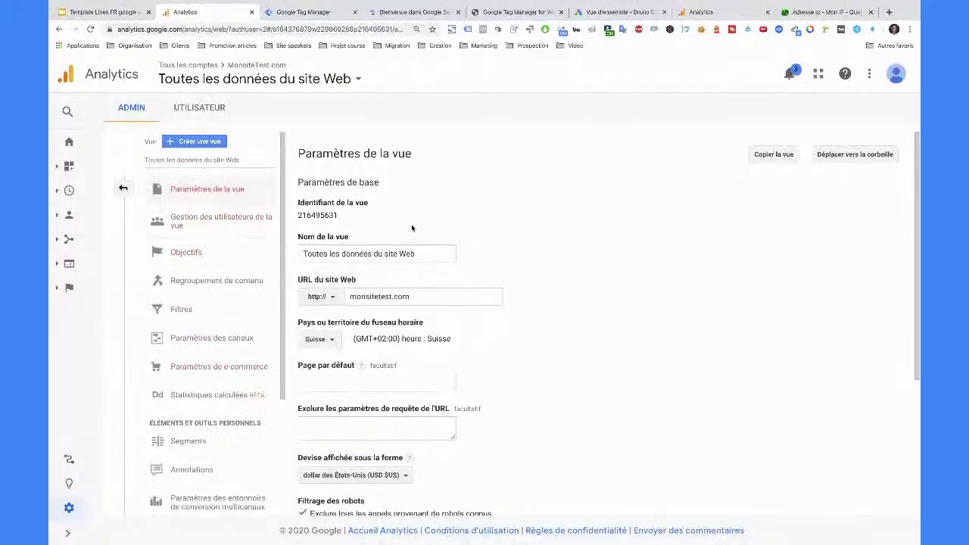
pyautogui.scroll(-3, 440, 265)
pyautogui.scroll(-2, 413, 364)
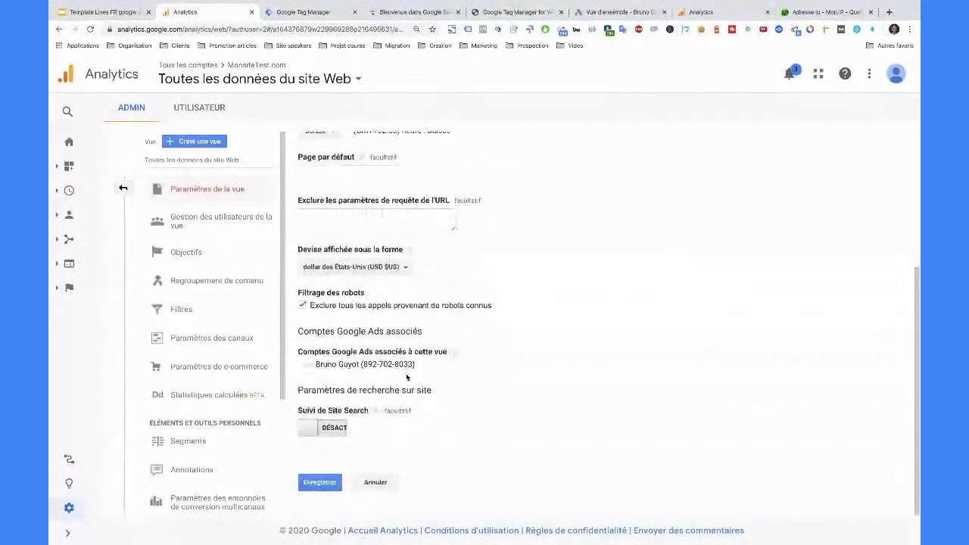
pyautogui.click(329, 436)
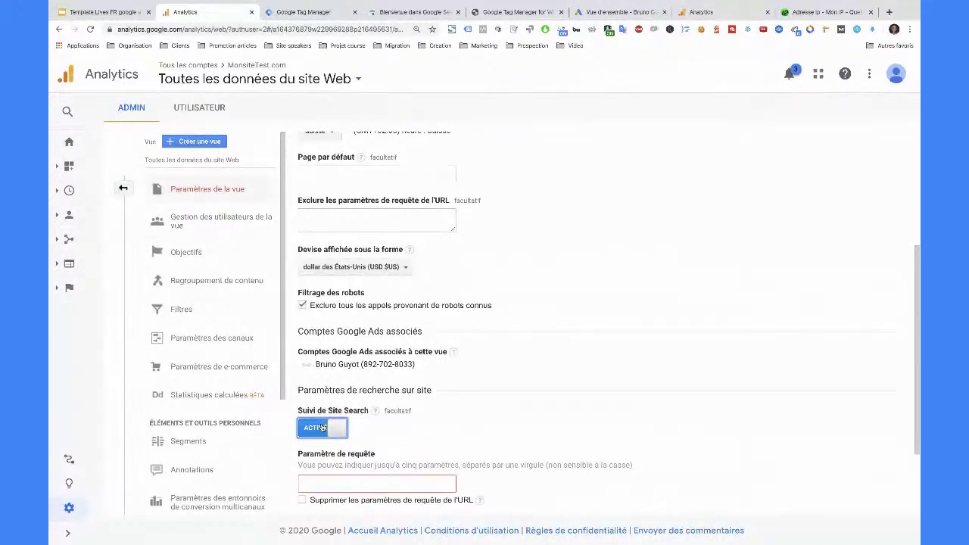
# - In a new tab, search Google for 'google sl' and open the official Google Store site
pyautogui.click(890, 12)
pyautogui.write('google sl')
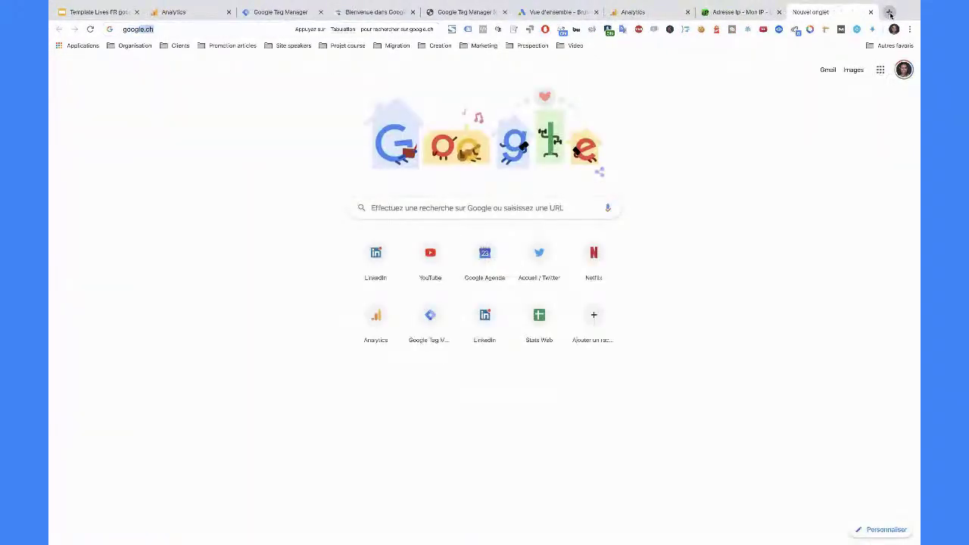
pyautogui.press('Return')
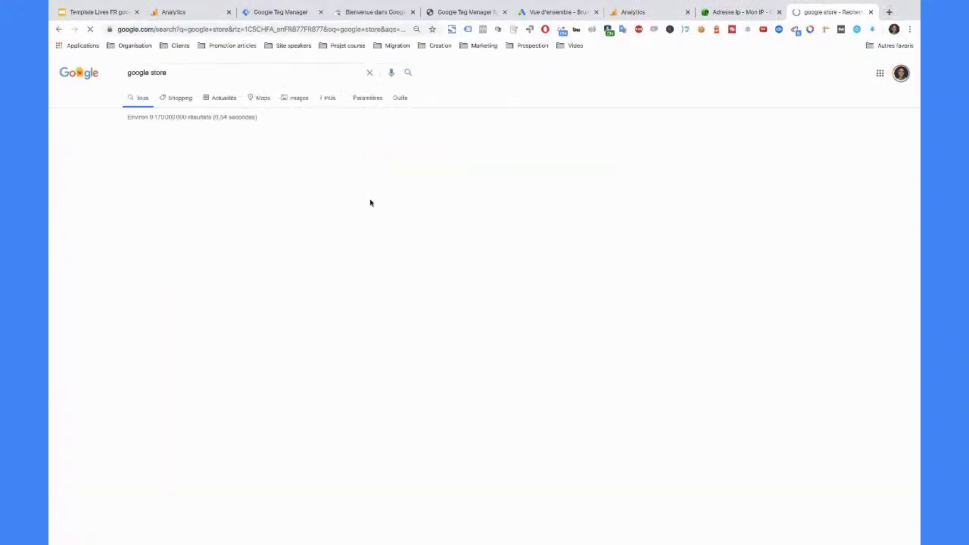
pyautogui.click(195, 247)
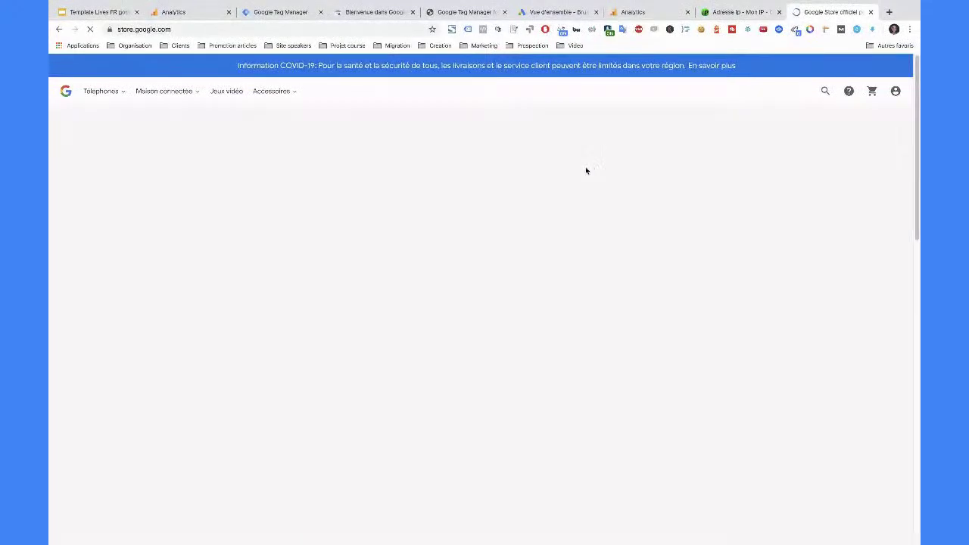
# - Search the store for 'tet', inspect the q=tet results address, then open a new tab
pyautogui.click(825, 94)
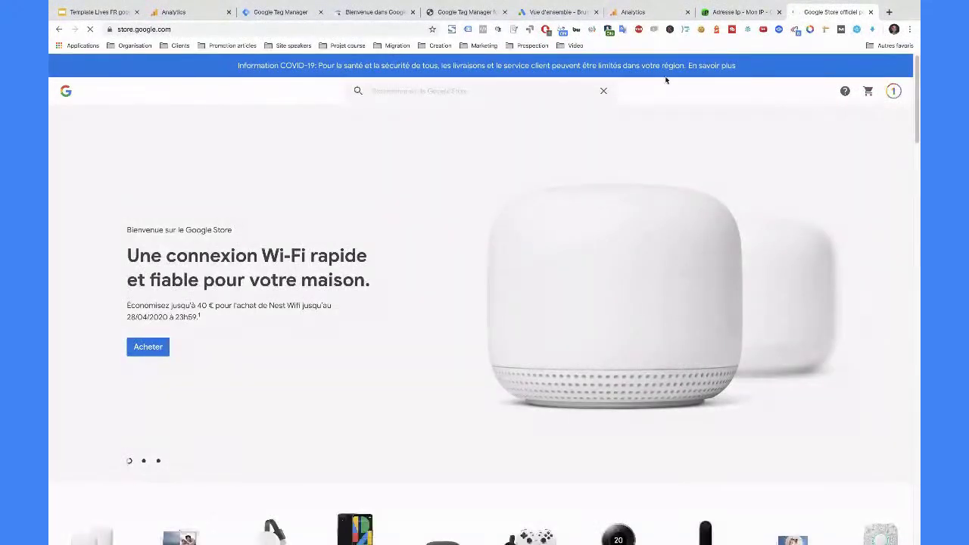
pyautogui.write('tet')
pyautogui.press('Return')
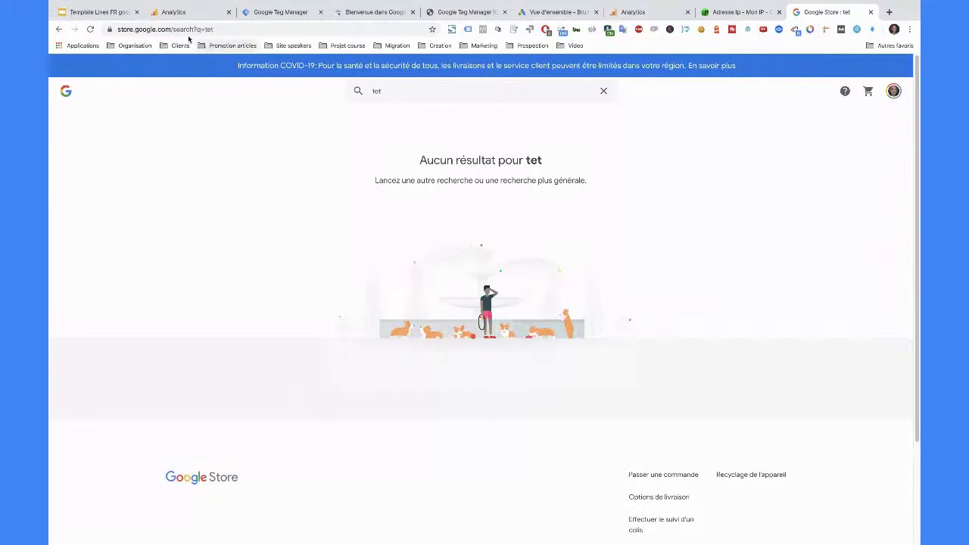
pyautogui.moveTo(118, 29); pyautogui.dragTo(237, 30)
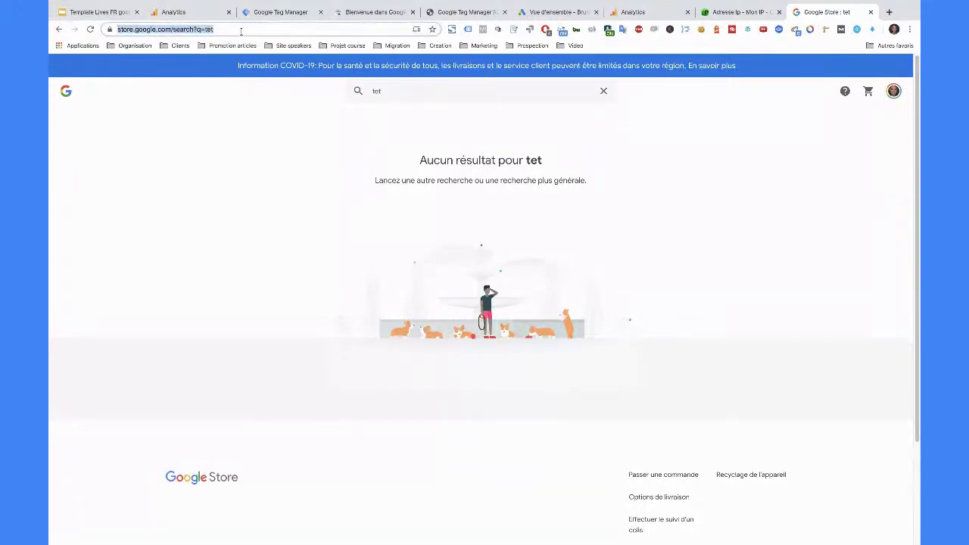
pyautogui.click(240, 31)
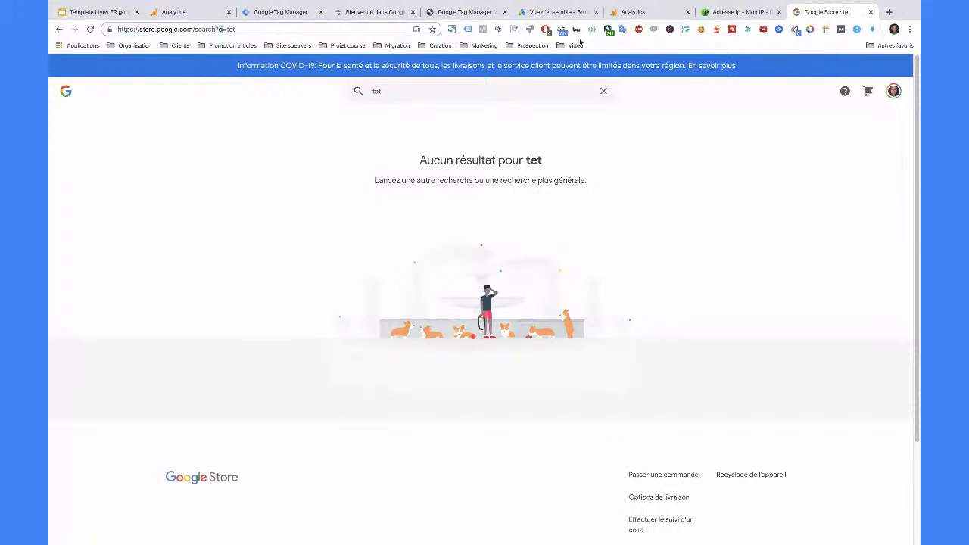
pyautogui.click(889, 12)
# - Go to google.ch and run a Google search for 'test'
pyautogui.write('google.ch')
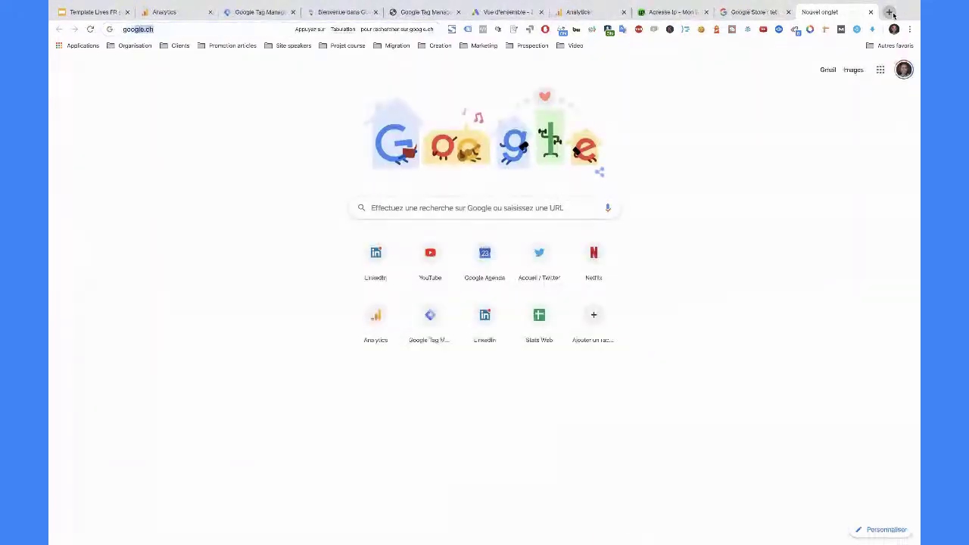
pyautogui.press('Return')
pyautogui.write('test')
pyautogui.press('Return')
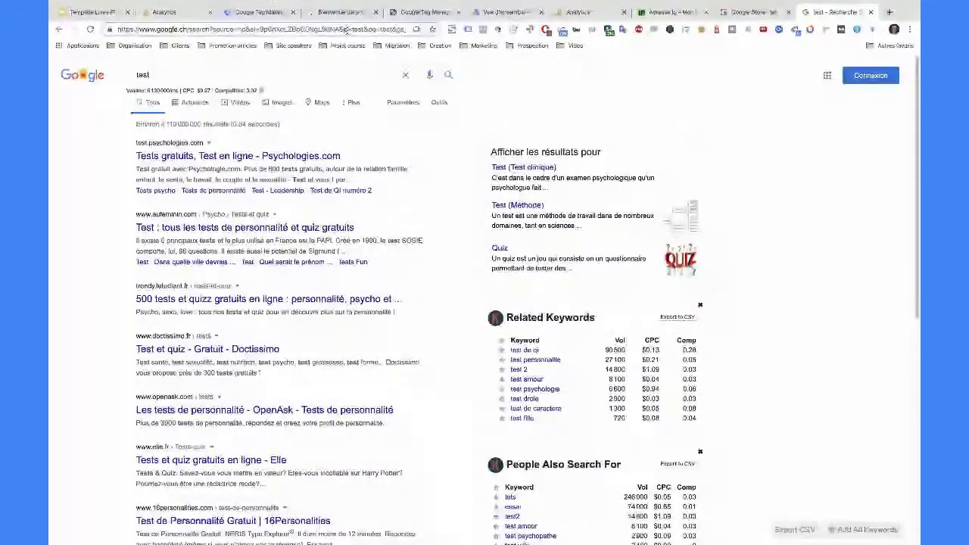
# - Back on the Google Store results tab, mark q=tet in the address bar
pyautogui.hotkey('ctrl', 'shift', 'Tab')
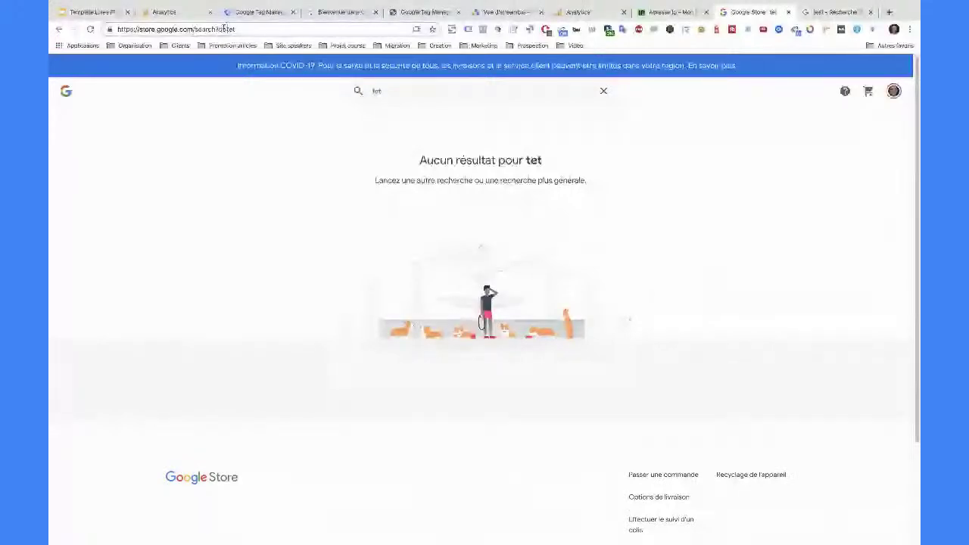
pyautogui.moveTo(226, 29); pyautogui.dragTo(242, 30)
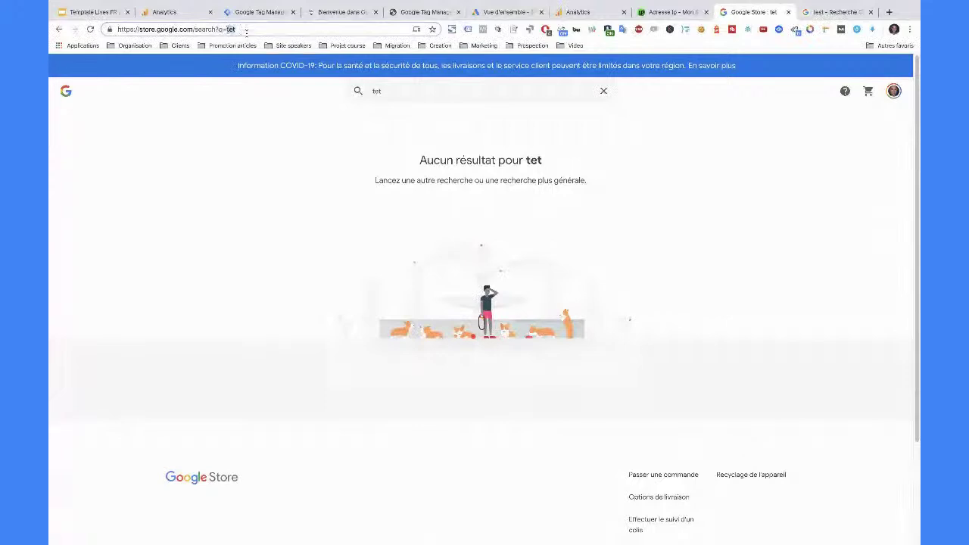
pyautogui.moveTo(246, 30); pyautogui.dragTo(220, 30)
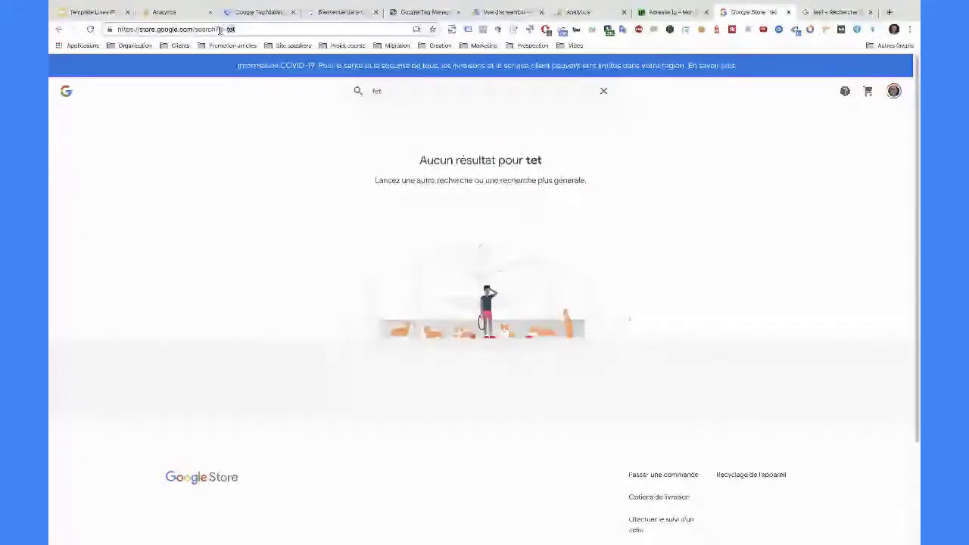
pyautogui.click(220, 31)
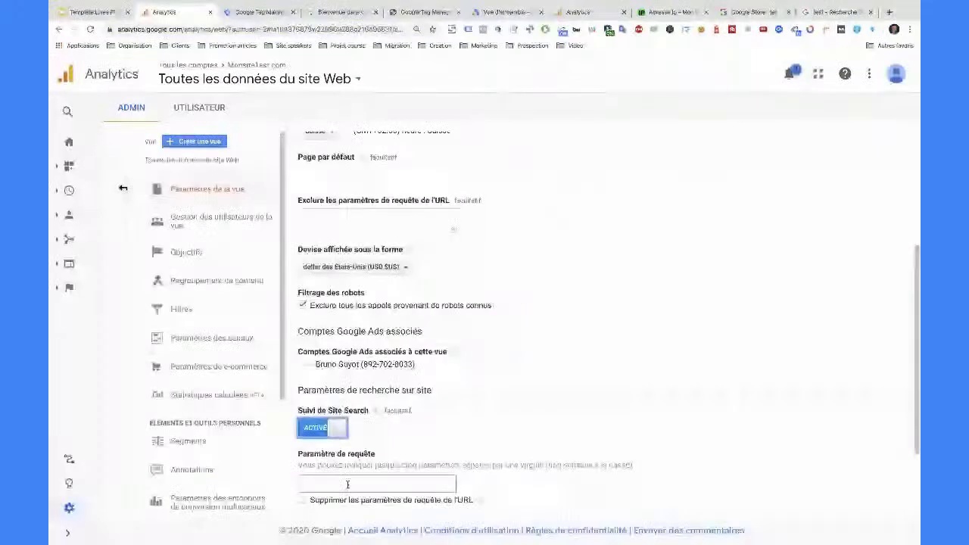
# - Save Site Search with query parameter q, then switch to the Merchandise Store Analytics tab
pyautogui.click(348, 484)
pyautogui.write('q')
pyautogui.scroll(-1, 375, 469)
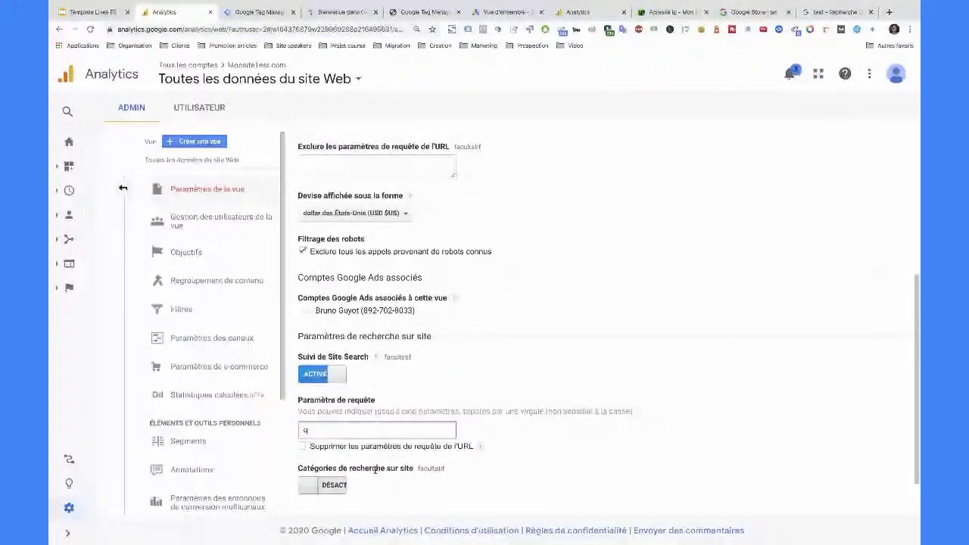
pyautogui.scroll(-1, 375, 469)
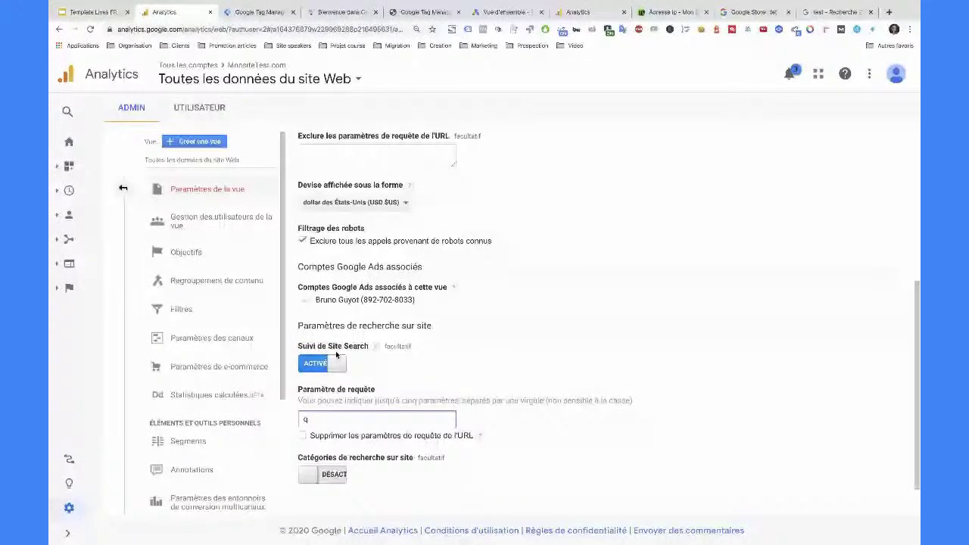
pyautogui.scroll(-2, 322, 489)
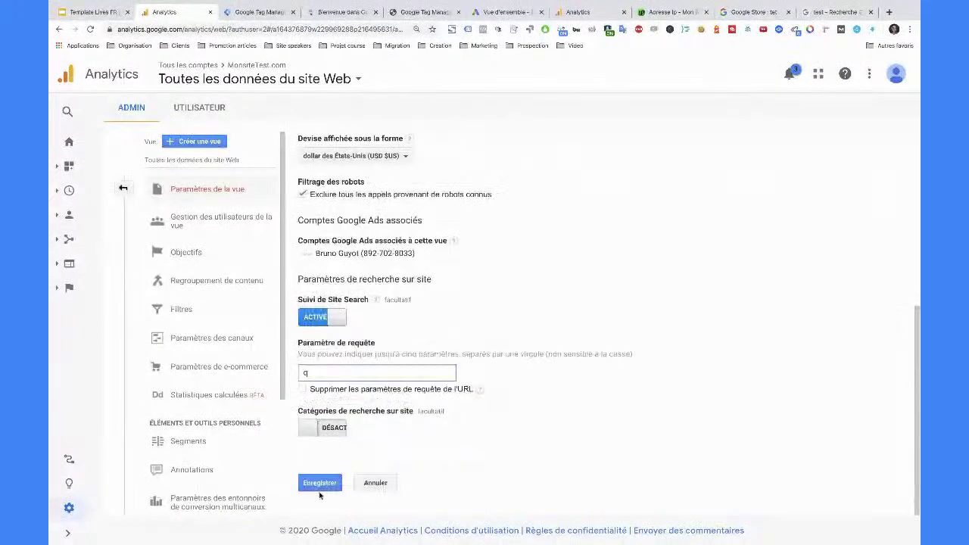
pyautogui.click(320, 483)
pyautogui.hotkey('ctrl', '7')
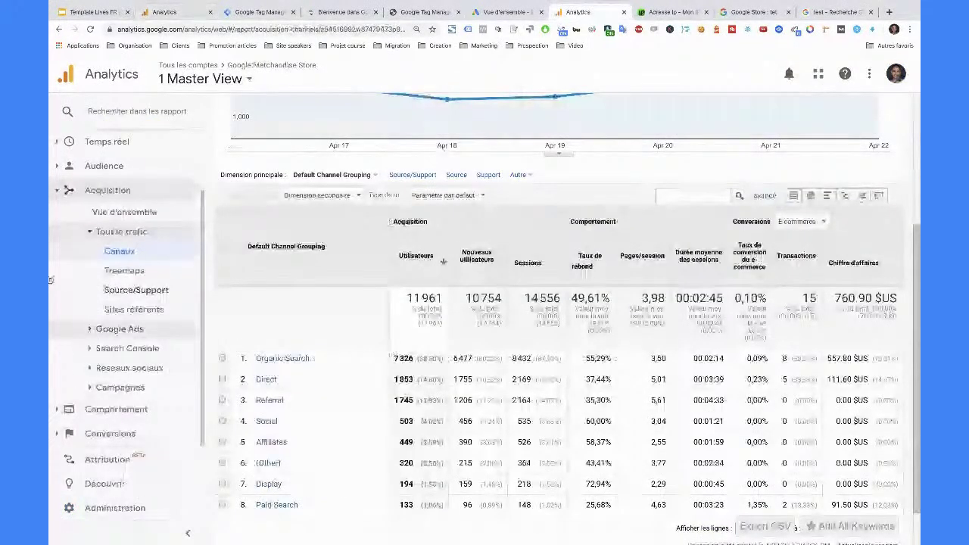
# - Open the Comportement > Site Search > Termes de recherche report
pyautogui.click(60, 284)
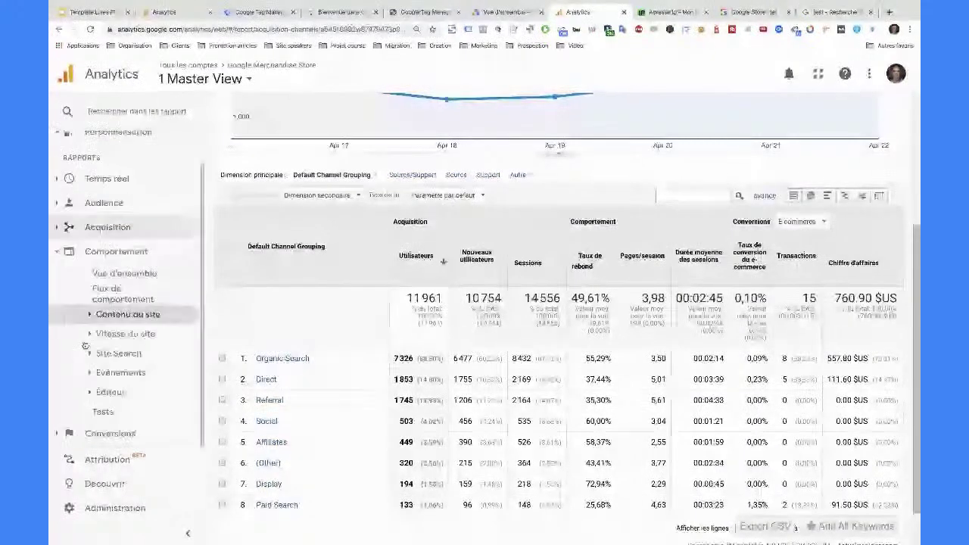
pyautogui.click(98, 354)
pyautogui.click(153, 373)
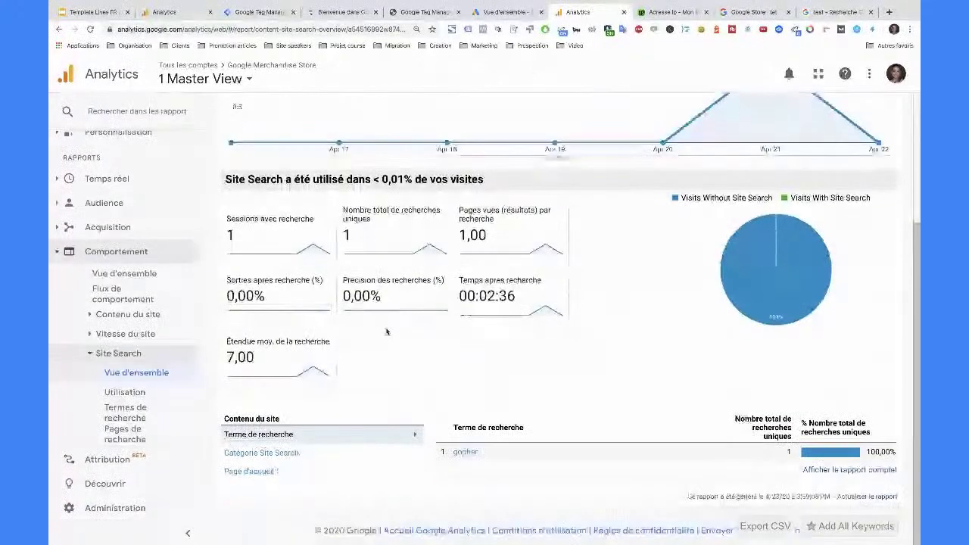
pyautogui.click(123, 394)
pyautogui.click(125, 412)
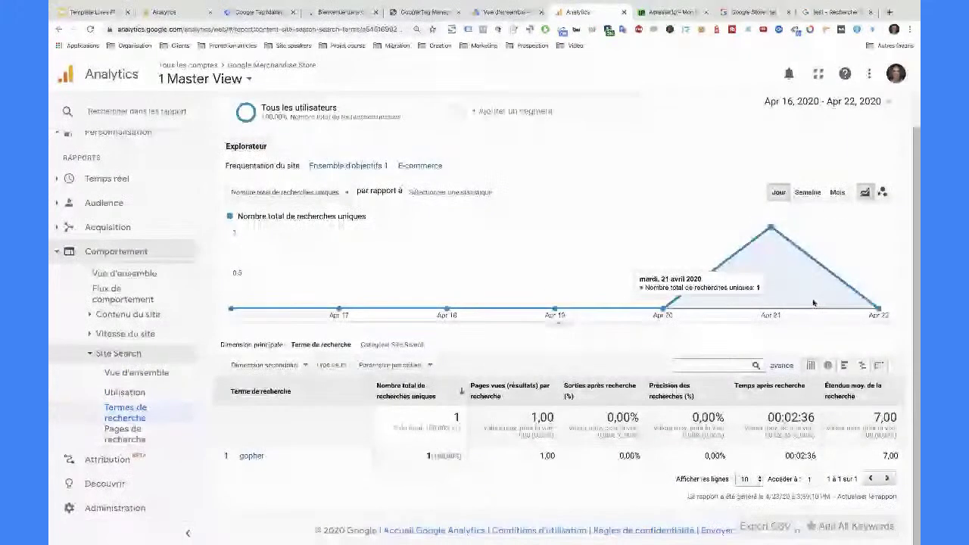
# - Set the report date range to Feb 1 – Apr 22
pyautogui.click(830, 102)
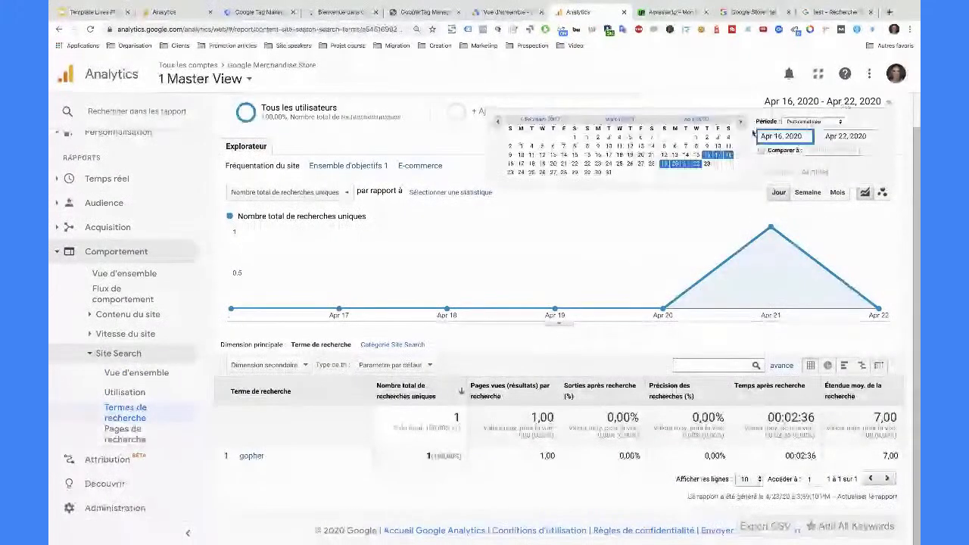
pyautogui.click(573, 137)
pyautogui.click(778, 172)
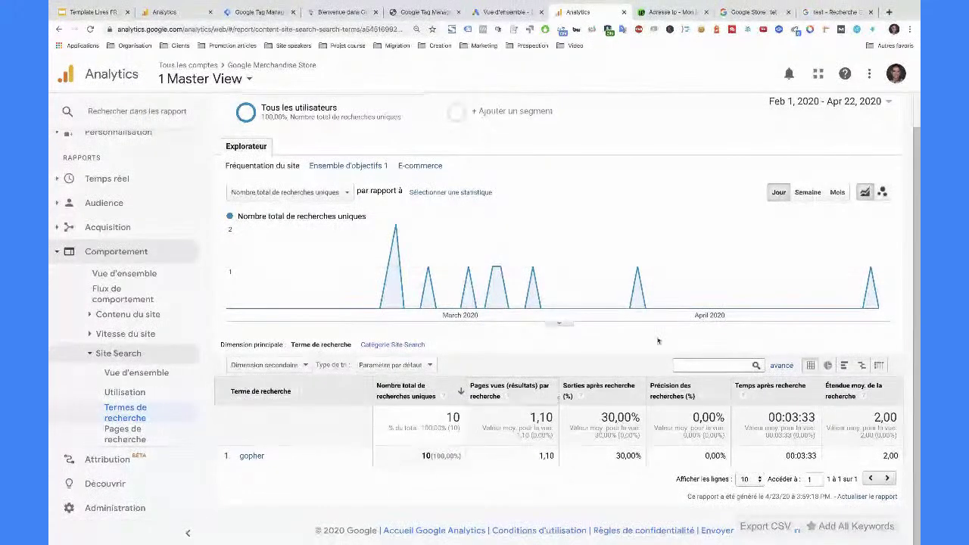
# - Close the Adresse Ip - Mon IP browser tab
pyautogui.moveTo(872, 261)
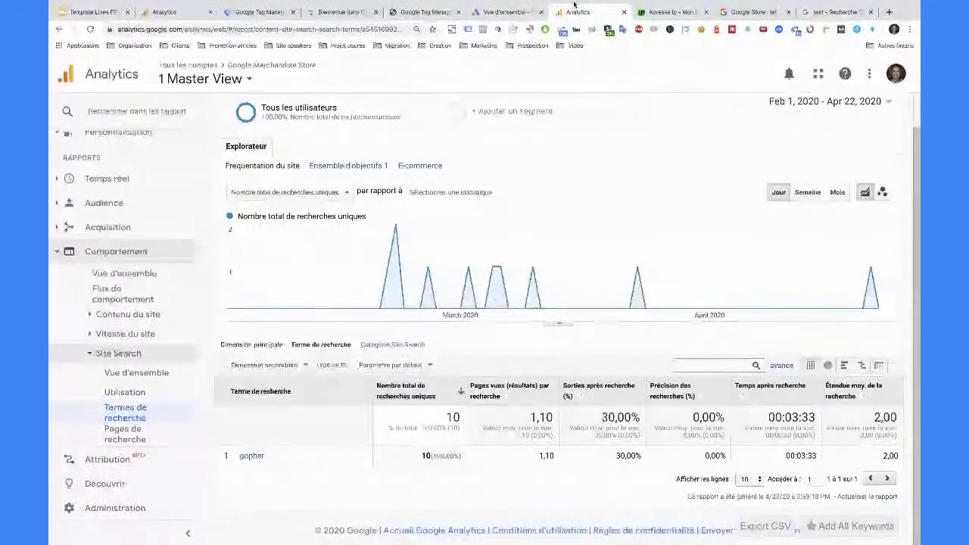
pyautogui.click(705, 12)
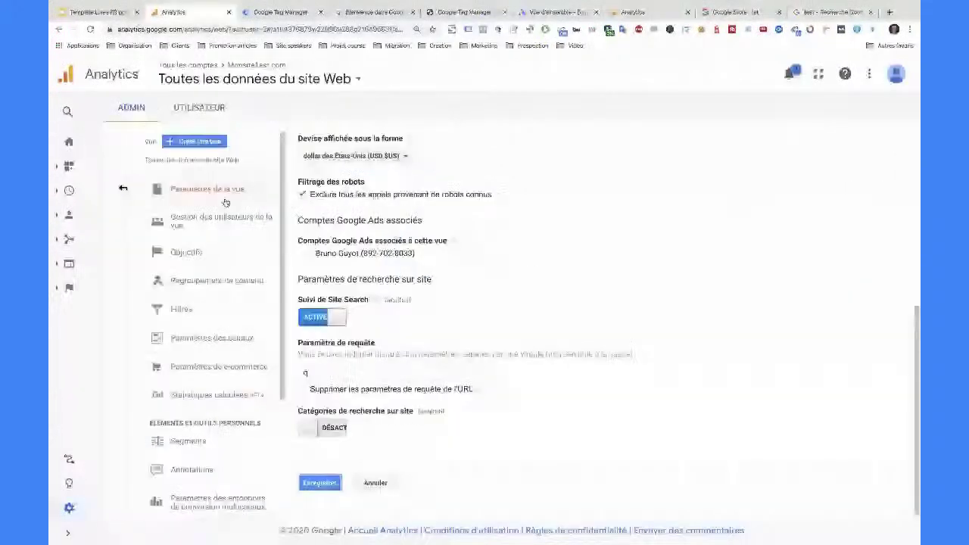
pyautogui.scroll(2, 328, 367)
# - Check the query parameter q, then cancel out of the view settings unchanged
pyautogui.scroll(-2, 327, 366)
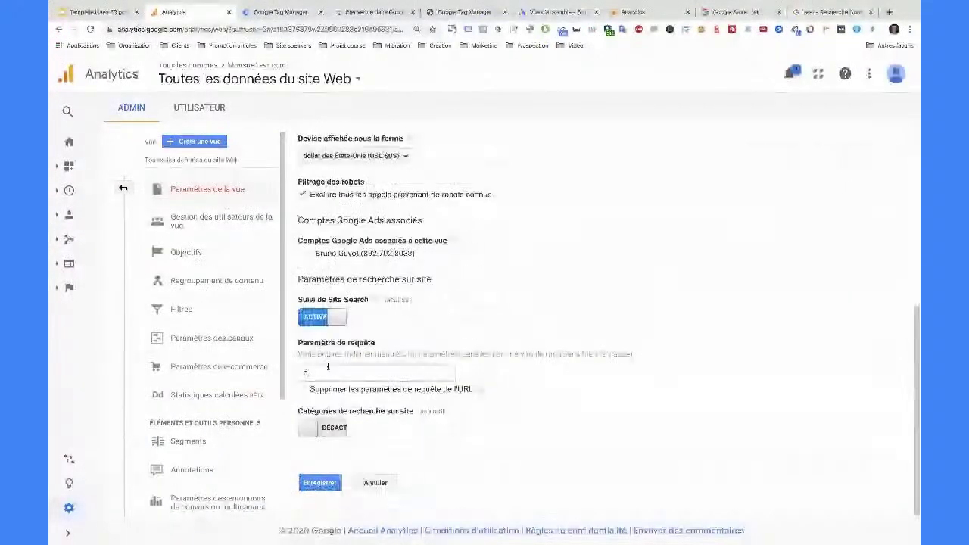
pyautogui.click(316, 375)
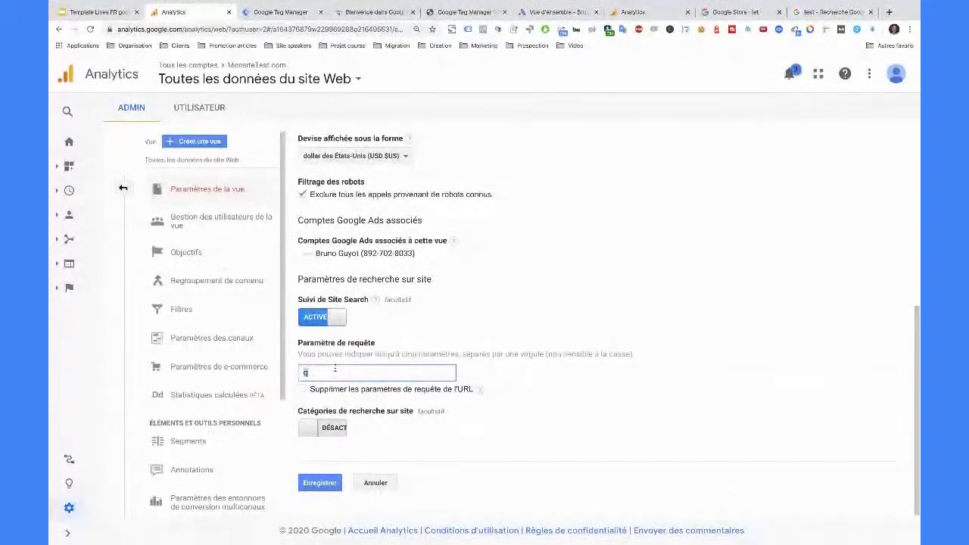
pyautogui.click(373, 482)
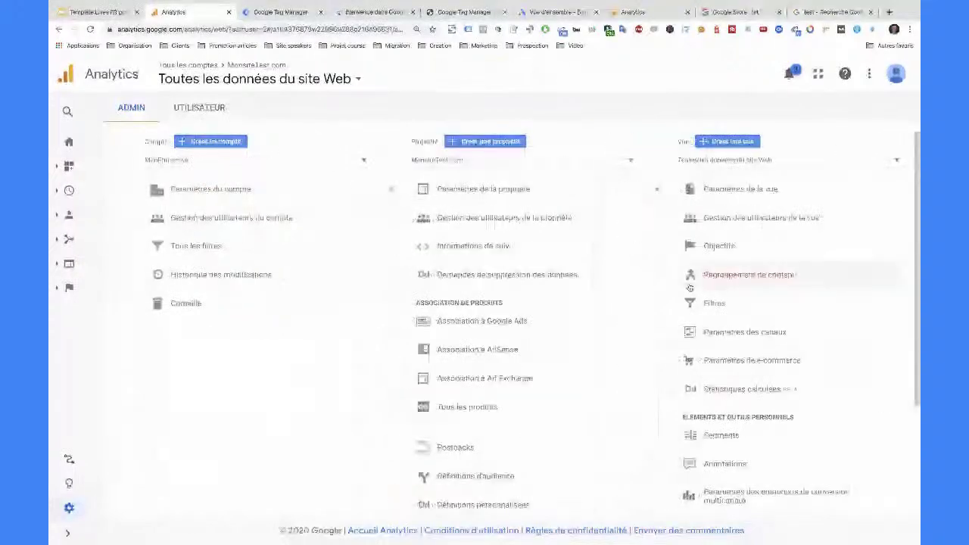
# - Turn on e-commerce with enhanced reporting off, save, and show the Conversions reports
pyautogui.click(745, 364)
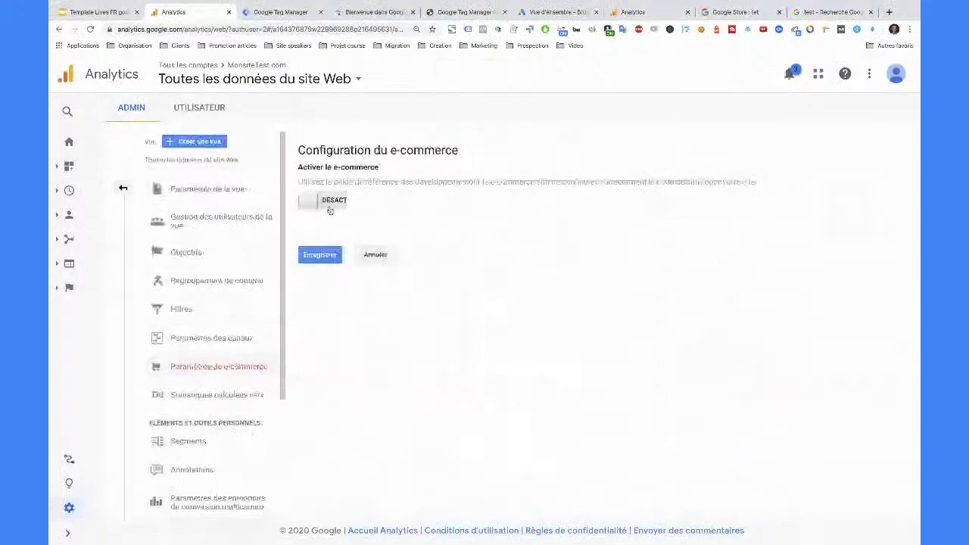
pyautogui.click(331, 205)
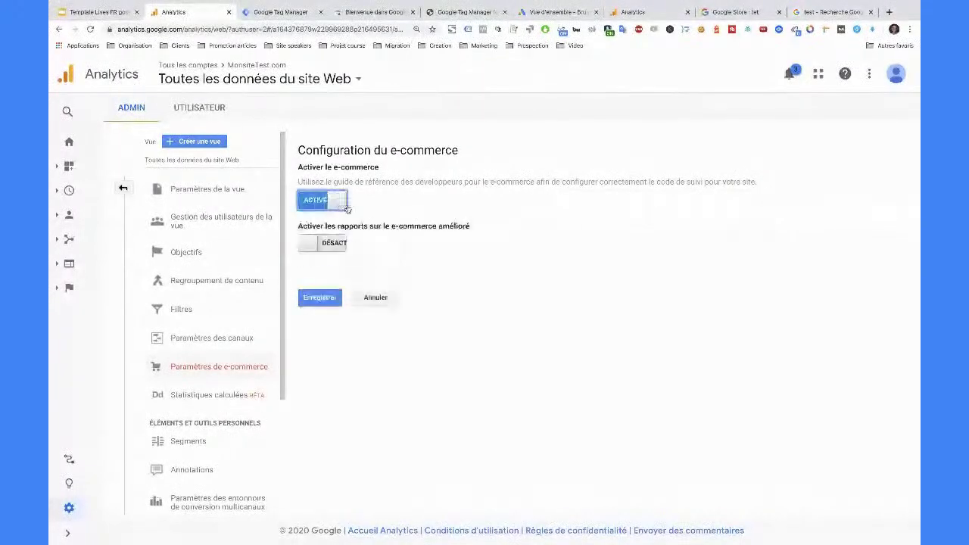
pyautogui.moveTo(297, 226); pyautogui.dragTo(487, 227)
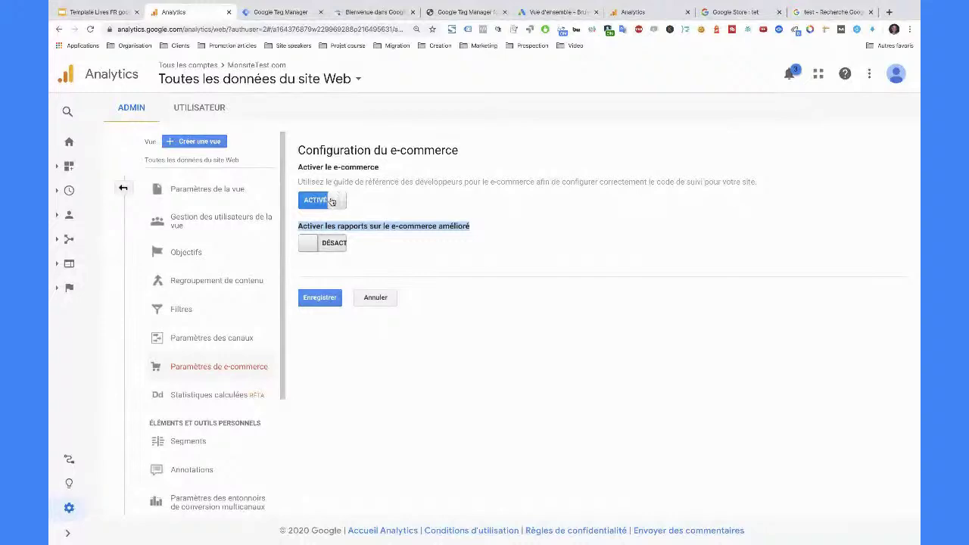
pyautogui.click(322, 298)
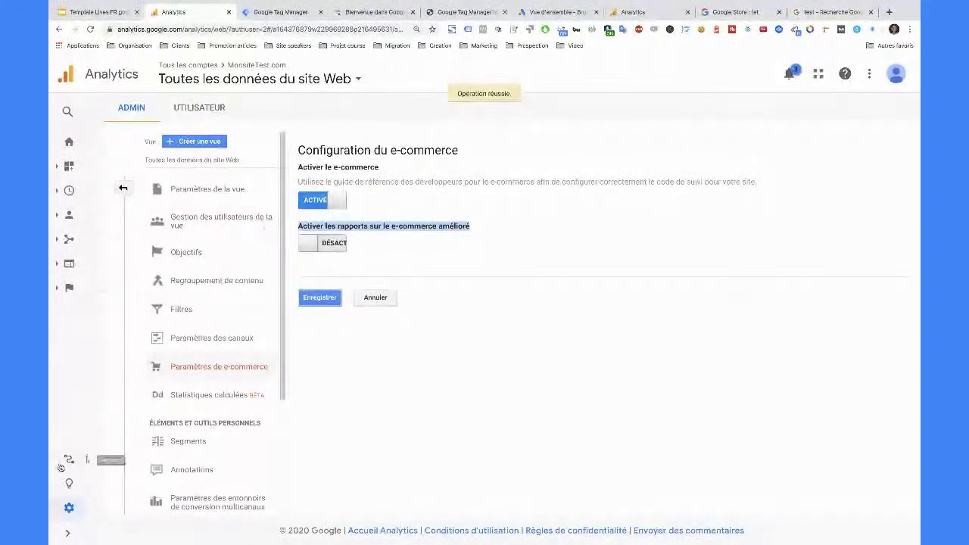
pyautogui.click(69, 535)
pyautogui.click(60, 310)
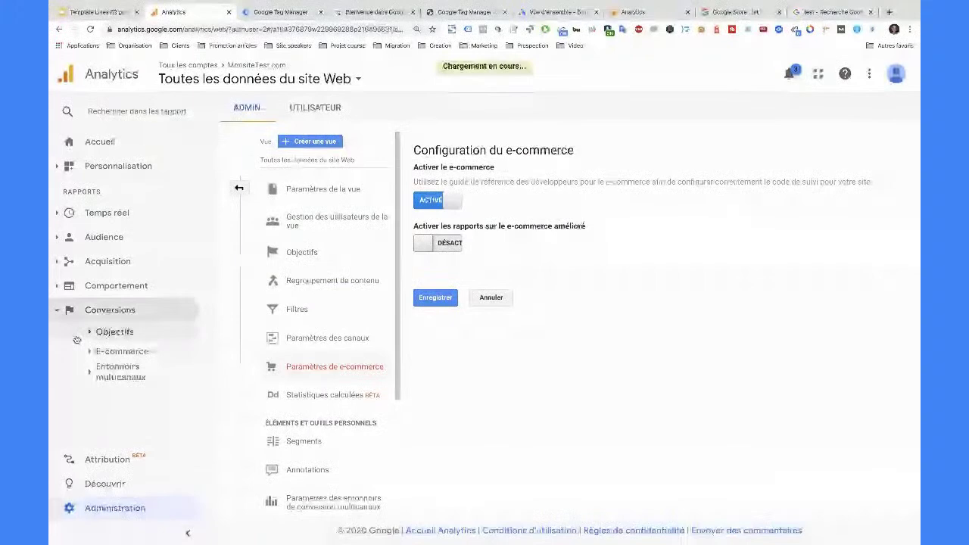
# - Review the empty Conversions > E-commerce > Transactions report, then return to Administration
pyautogui.click(82, 352)
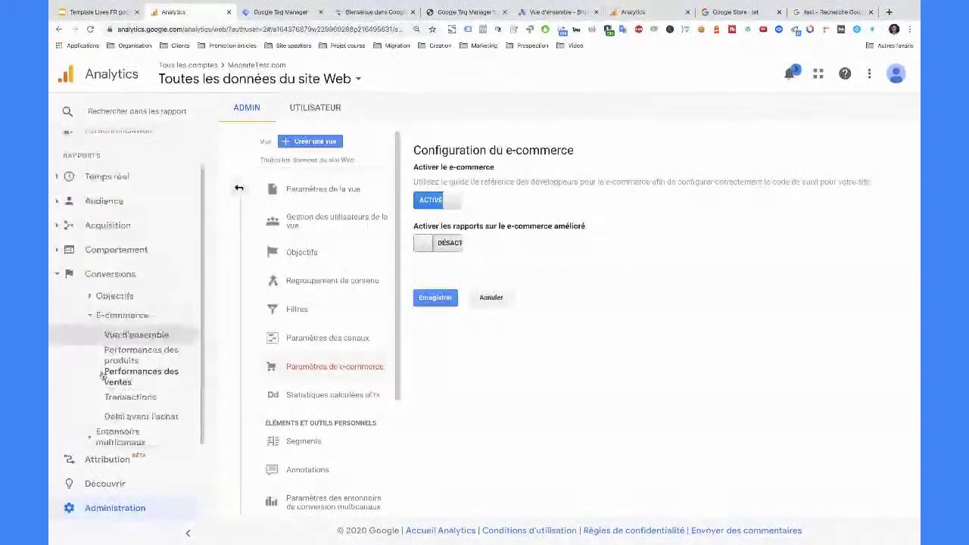
pyautogui.click(125, 395)
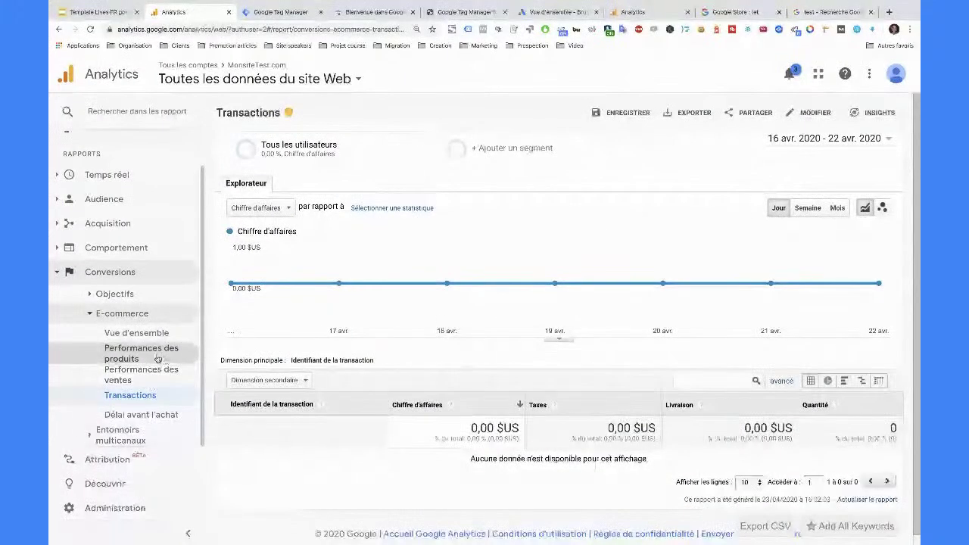
pyautogui.click(122, 314)
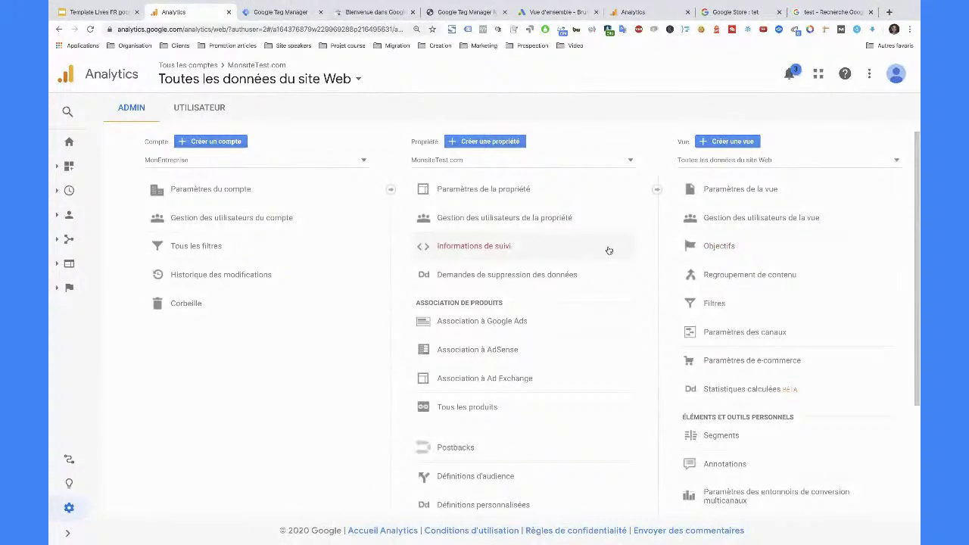
# - Open Temps réel > Contenu and scroll through the report showing 0 active users
pyautogui.moveTo(60, 237)
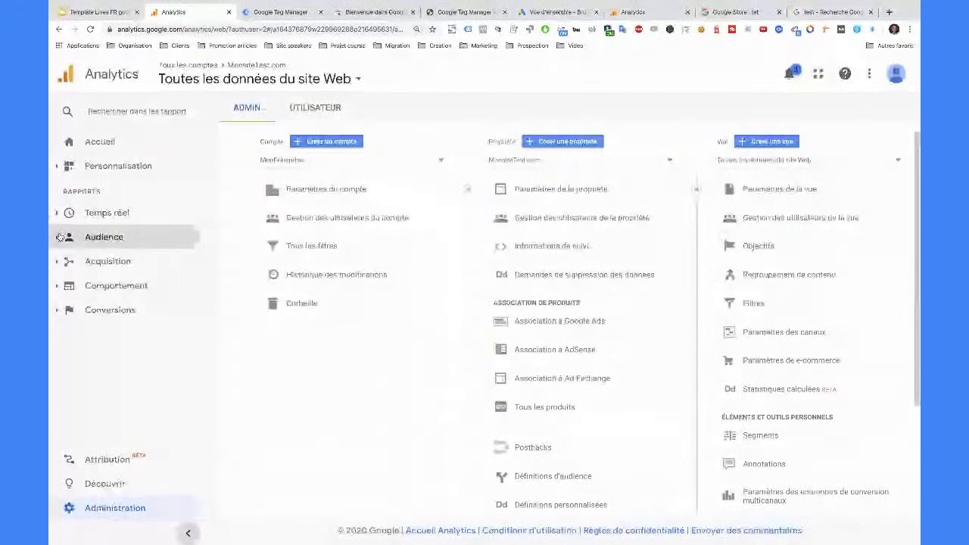
pyautogui.click(76, 212)
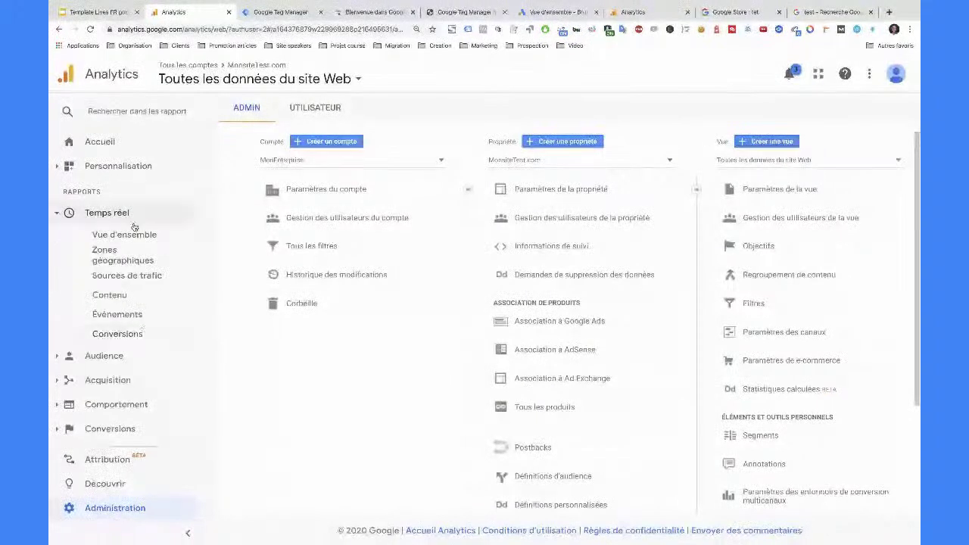
pyautogui.click(128, 235)
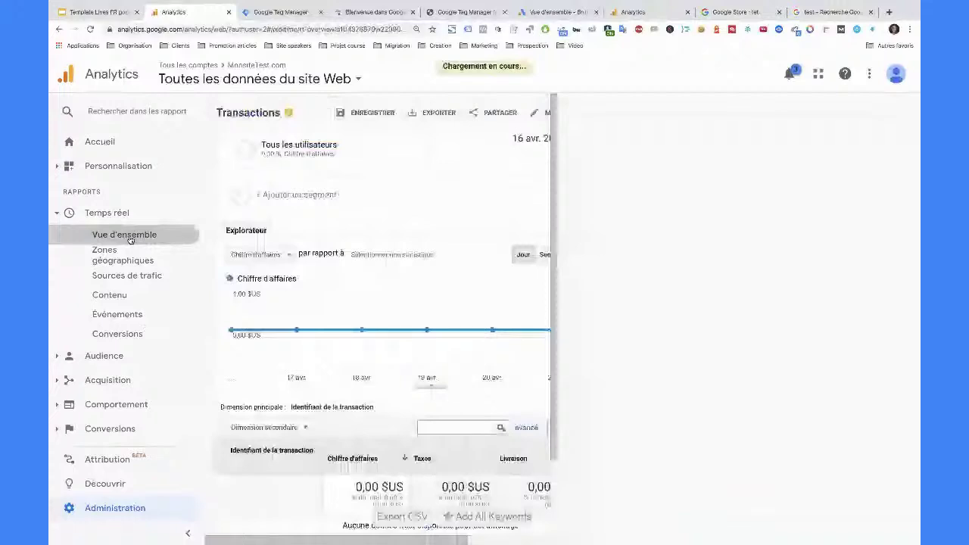
pyautogui.click(141, 298)
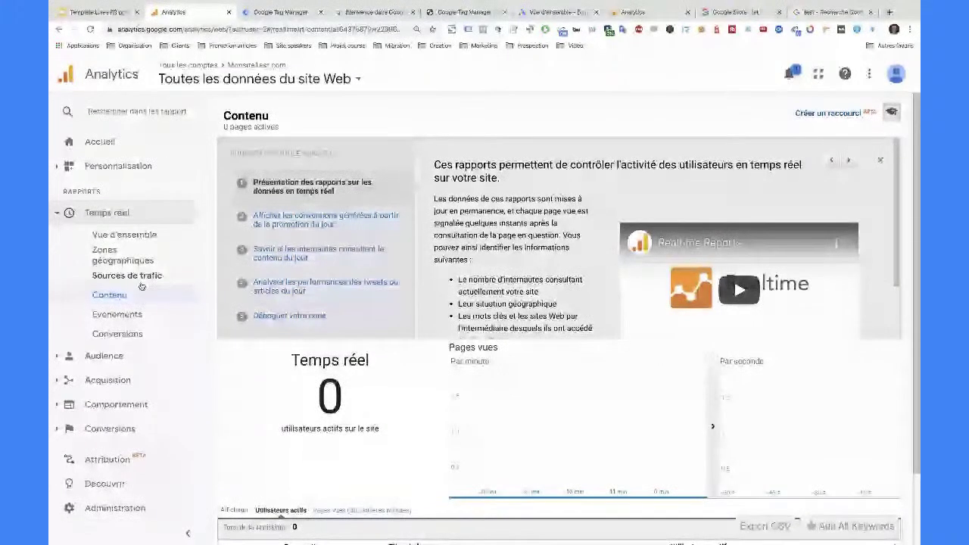
pyautogui.scroll(-1, 666, 442)
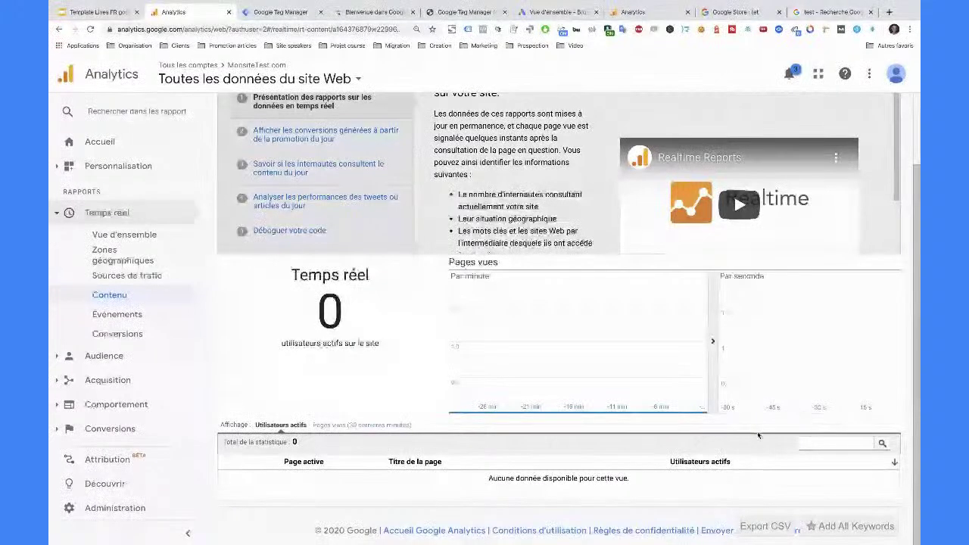
pyautogui.moveTo(702, 358)
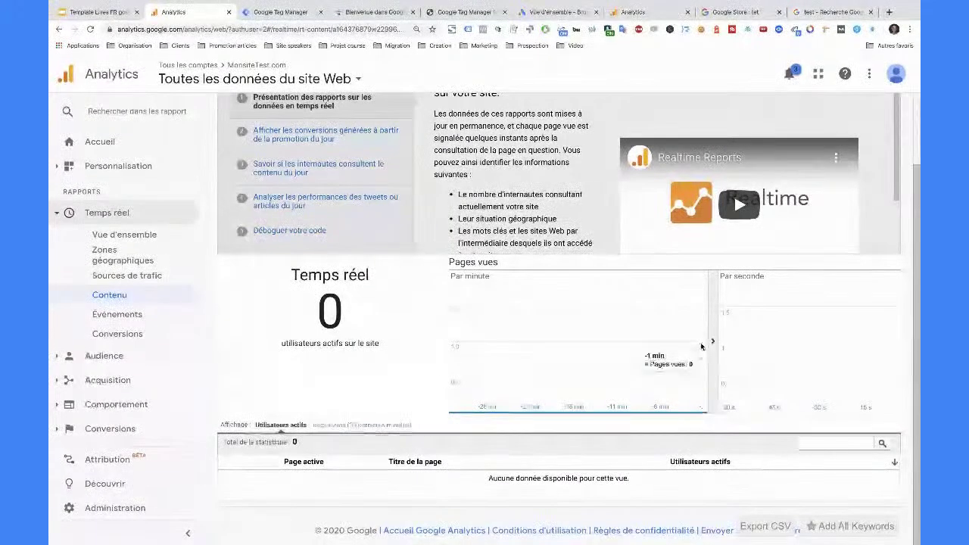
# - Go via the Google search tab to the Google Ads 'Vue d'ensemble' page for Toutes les campagnes
pyautogui.click(839, 12)
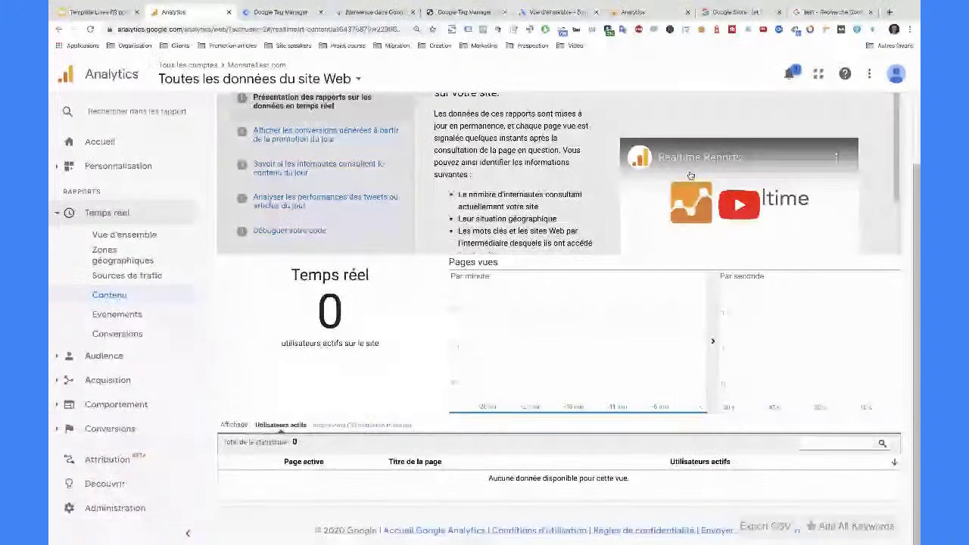
pyautogui.click(541, 13)
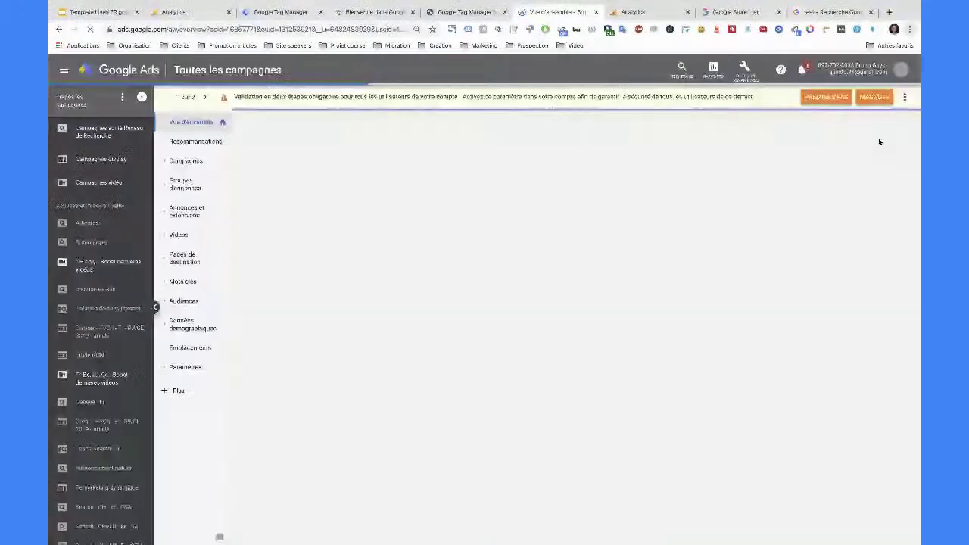
# - Enlarge the Google Ads page and dismiss the two-step verification and standard-delivery notices
pyautogui.hotkey('ctrl', '+')
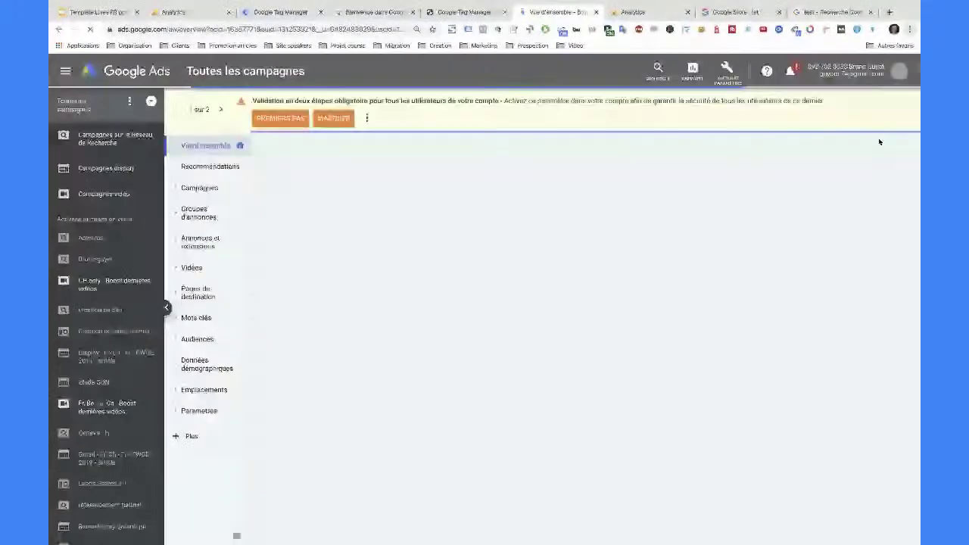
pyautogui.hotkey('ctrl', '+')
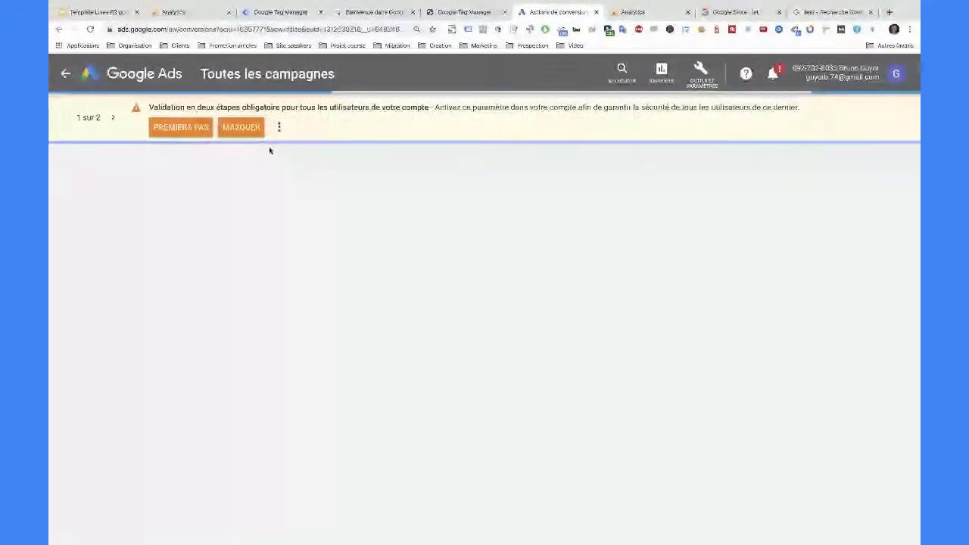
pyautogui.click(241, 127)
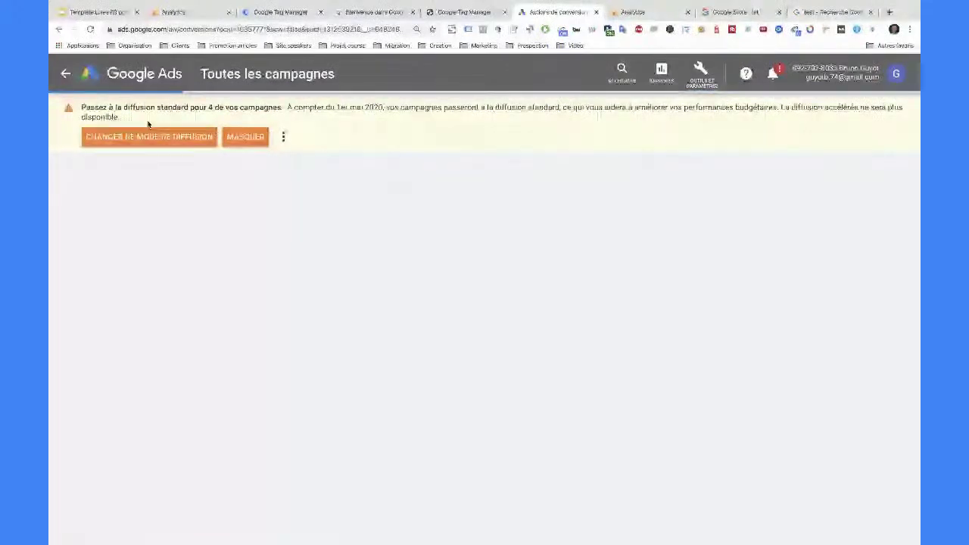
pyautogui.click(227, 139)
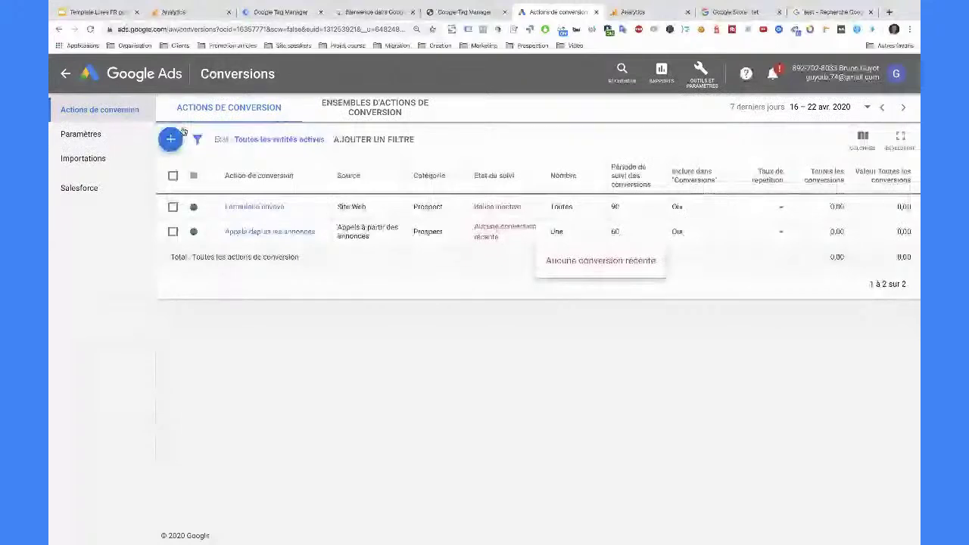
# - Create a new conversion action imported from Google Analytics, closing the COVID-19 notice along the way
pyautogui.click(174, 137)
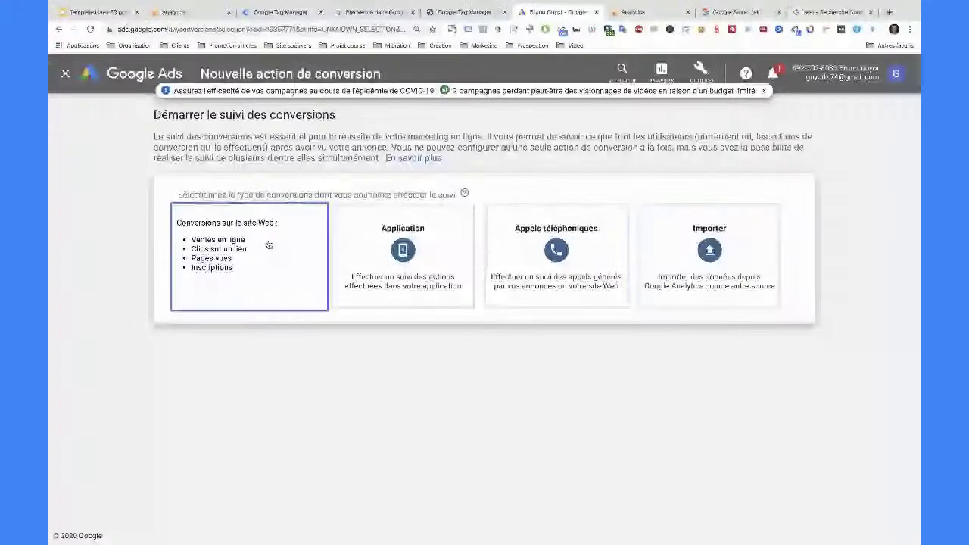
pyautogui.click(763, 91)
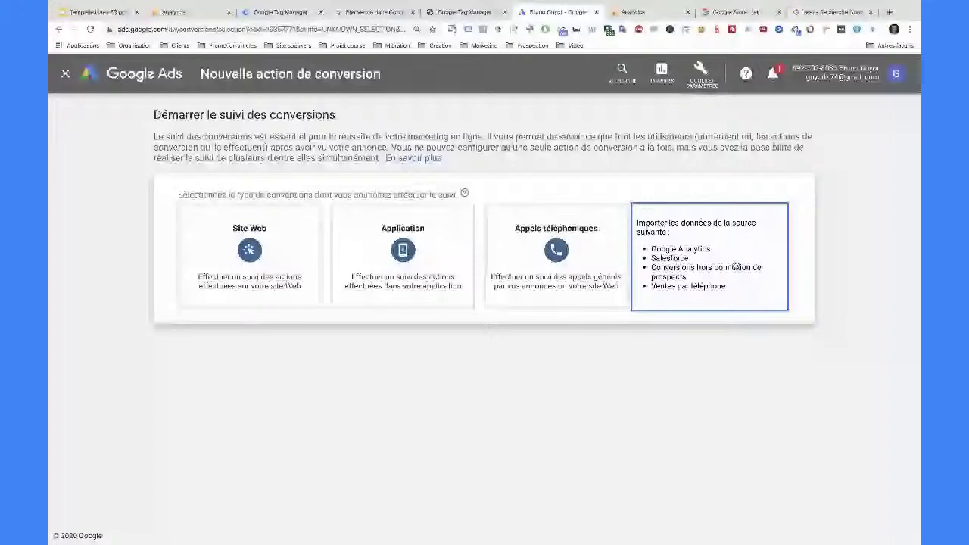
pyautogui.click(735, 265)
pyautogui.click(227, 362)
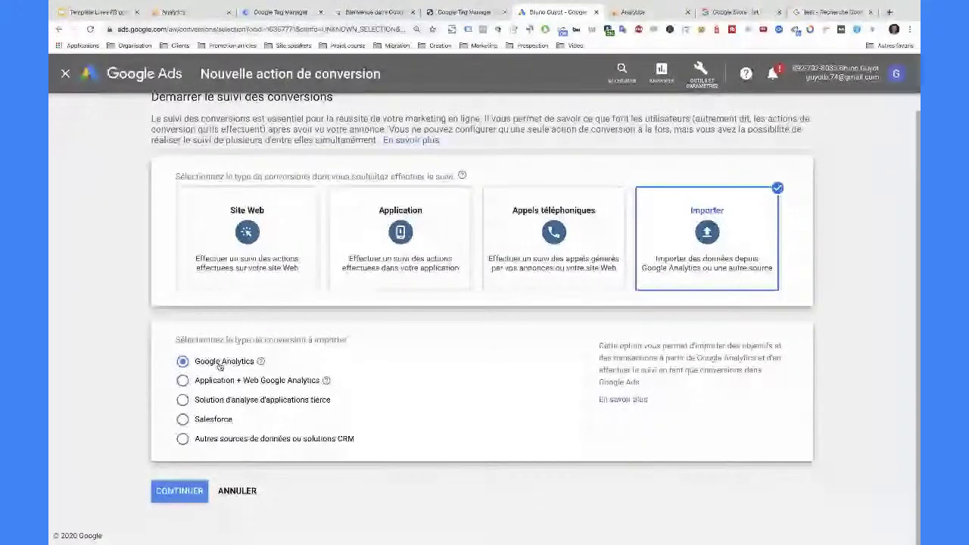
pyautogui.click(179, 491)
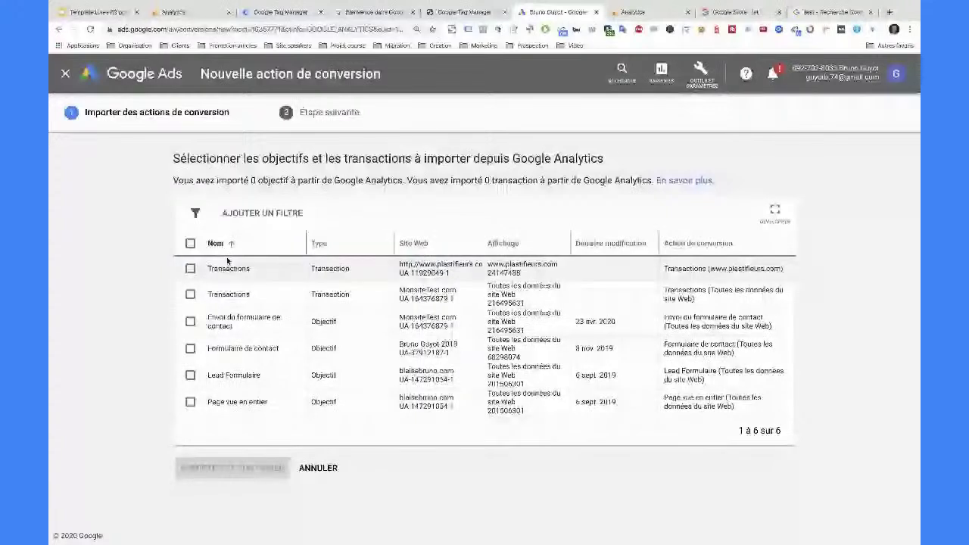
# - Tick then untick MonsiteTest.com Transactions, tick the contact-form goal, then switch to Search Console
pyautogui.click(190, 294)
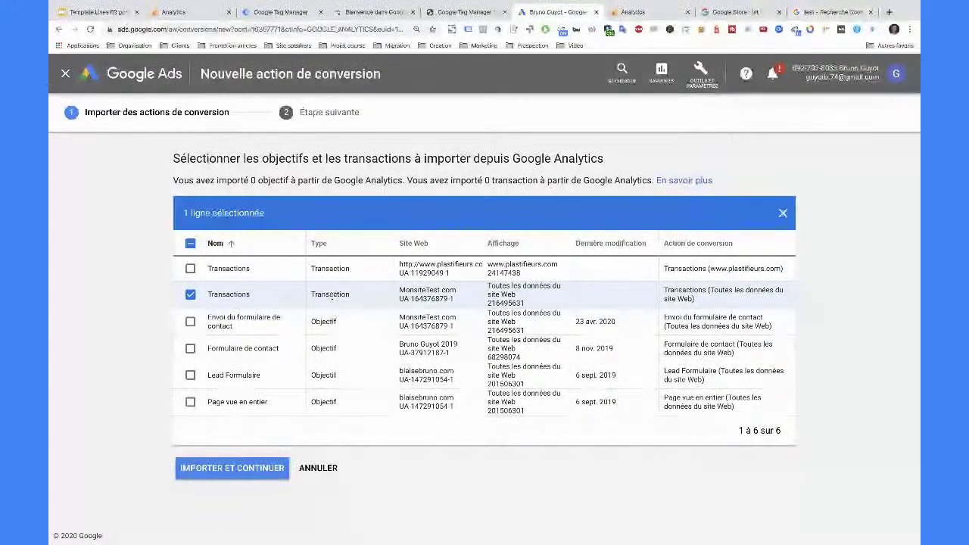
pyautogui.click(190, 296)
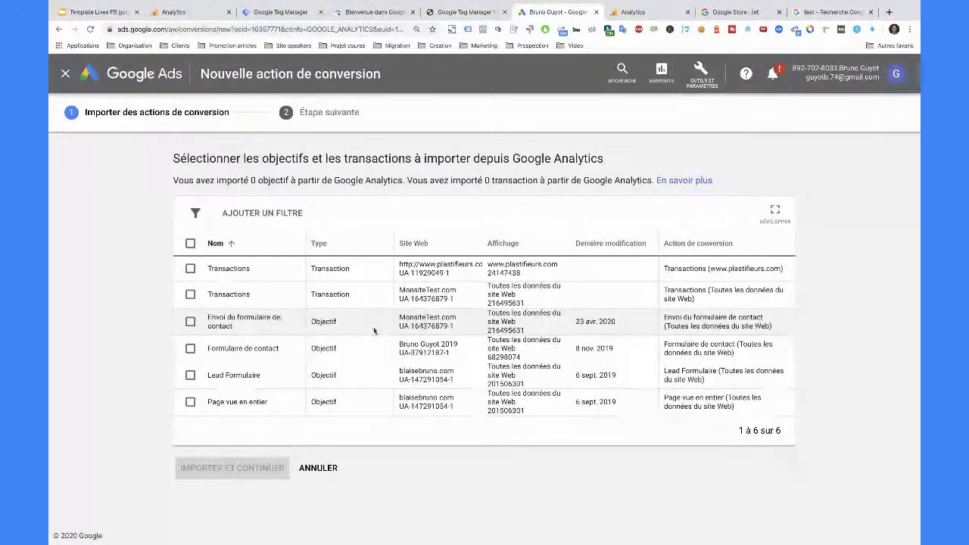
pyautogui.moveTo(374, 331); pyautogui.dragTo(192, 323)
pyautogui.click(191, 322)
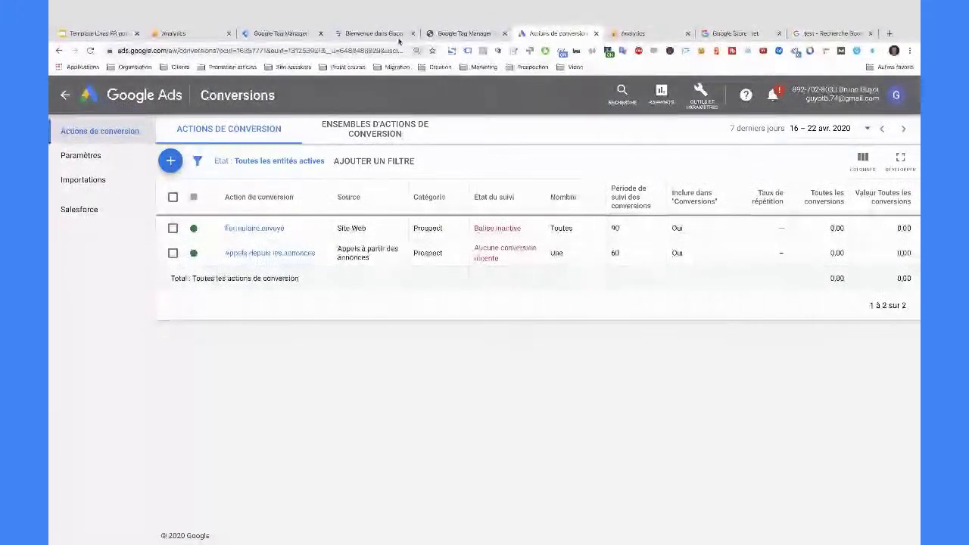
pyautogui.click(369, 37)
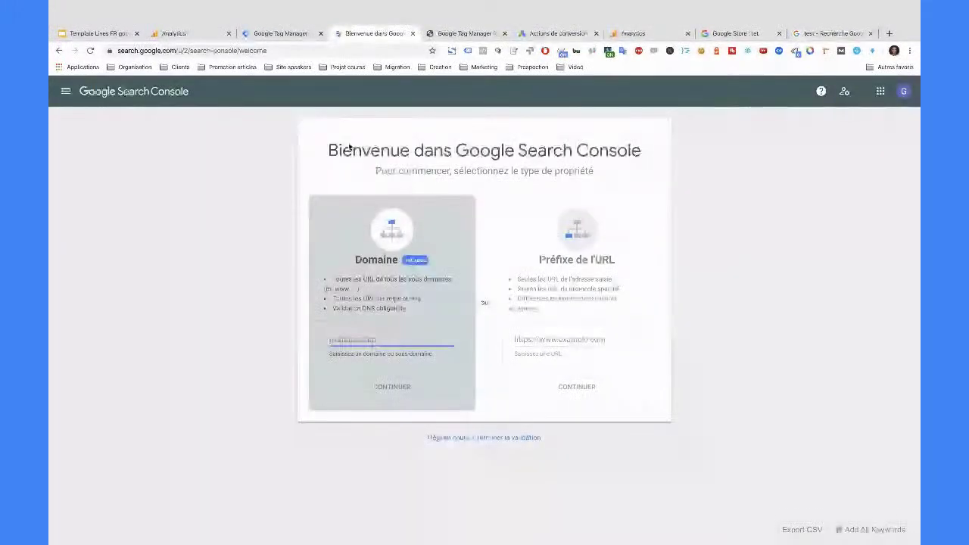
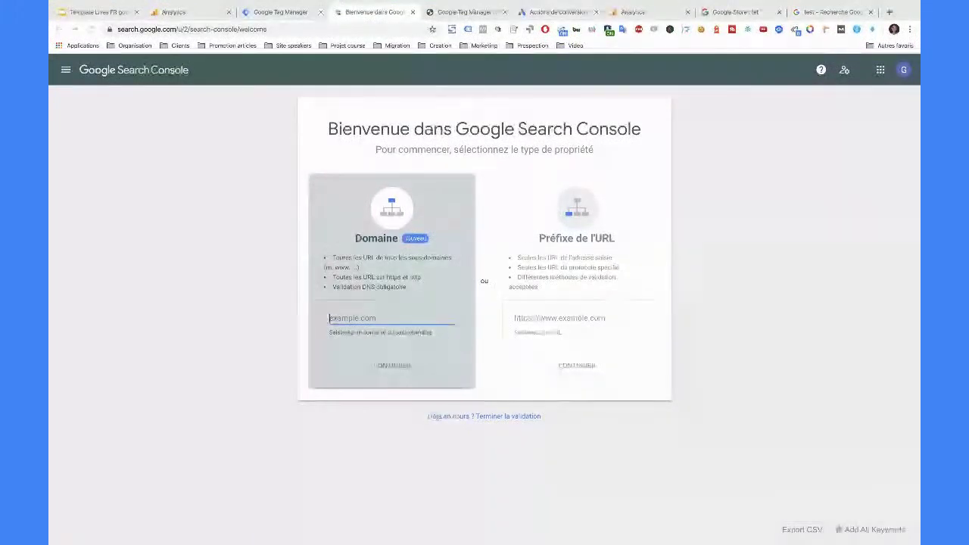
# - Leave the Search Console welcome page and bring up the Google Analytics admin overview tab
pyautogui.click(253, 186)
pyautogui.hotkey('alt', 'Tab')
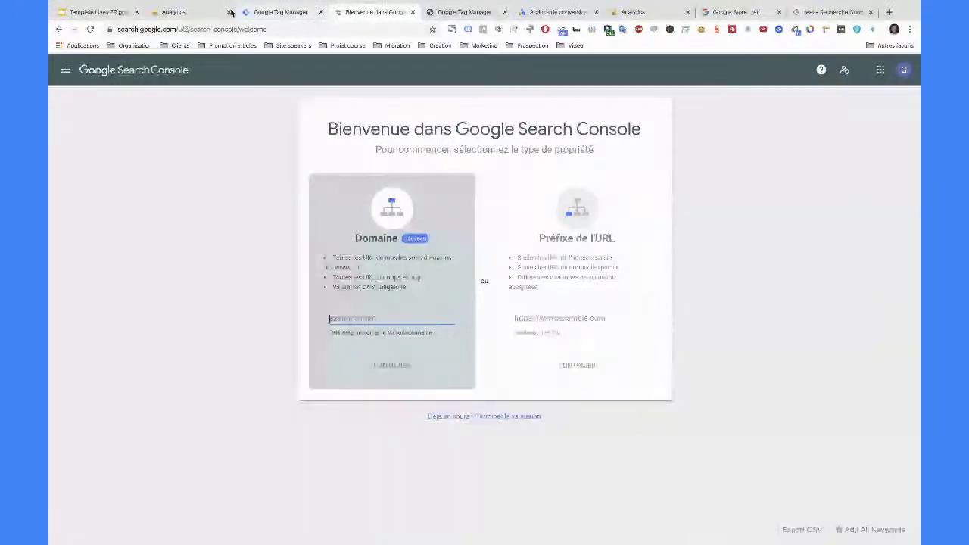
pyautogui.click(220, 12)
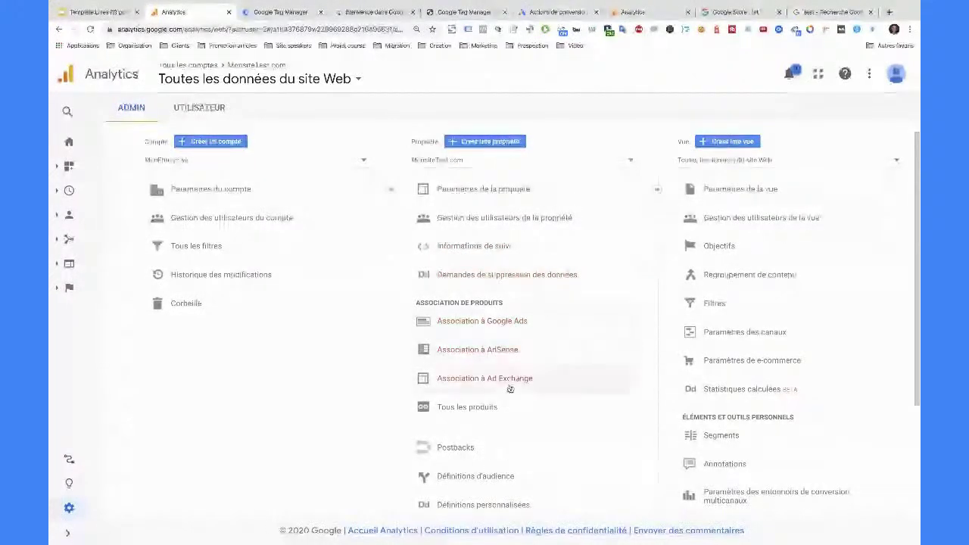
pyautogui.click(762, 196)
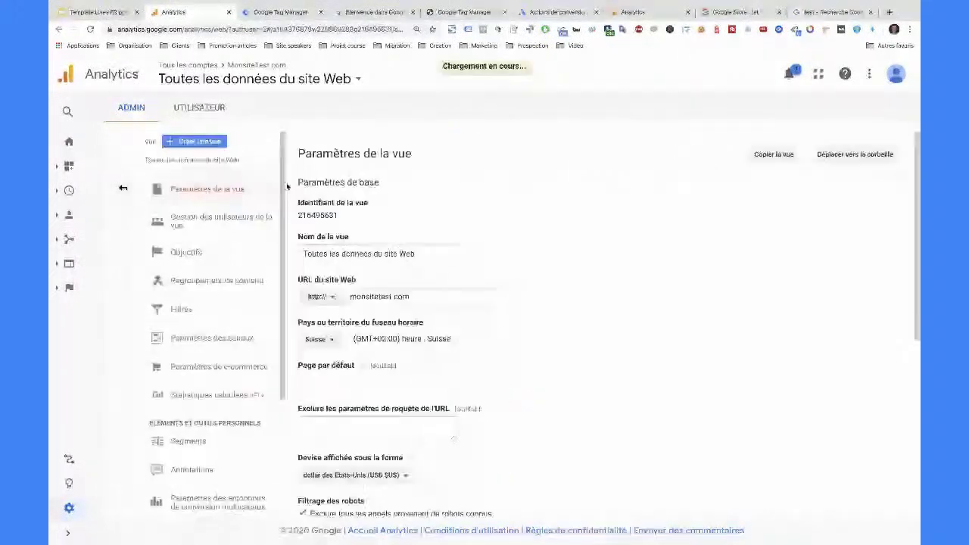
pyautogui.scroll(-10, 438, 310)
pyautogui.scroll(3, 442, 344)
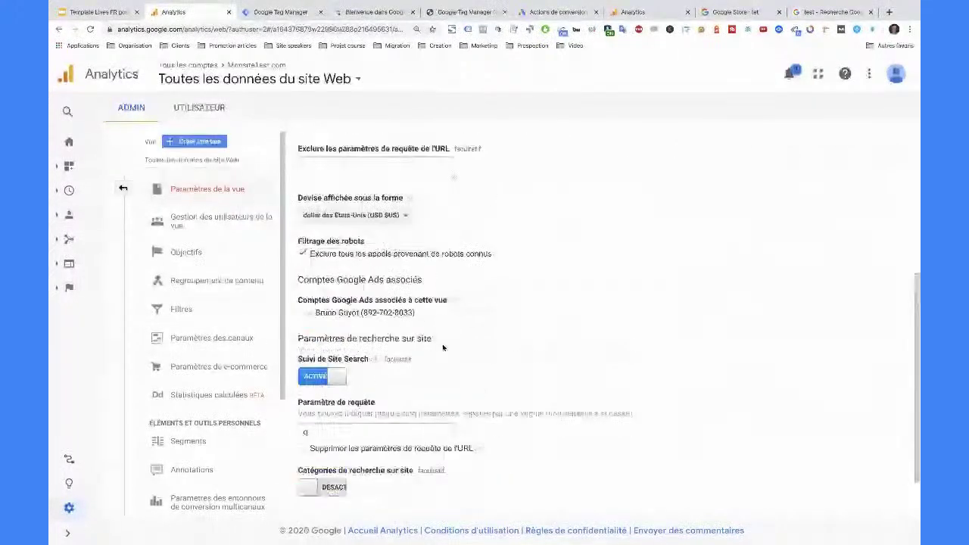
pyautogui.scroll(-1, 348, 361)
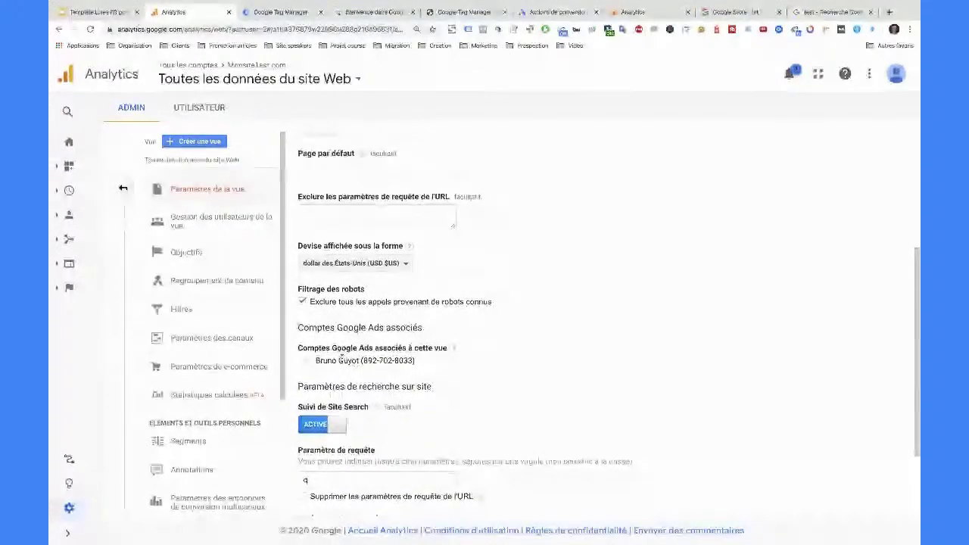
pyautogui.scroll(-2, 356, 368)
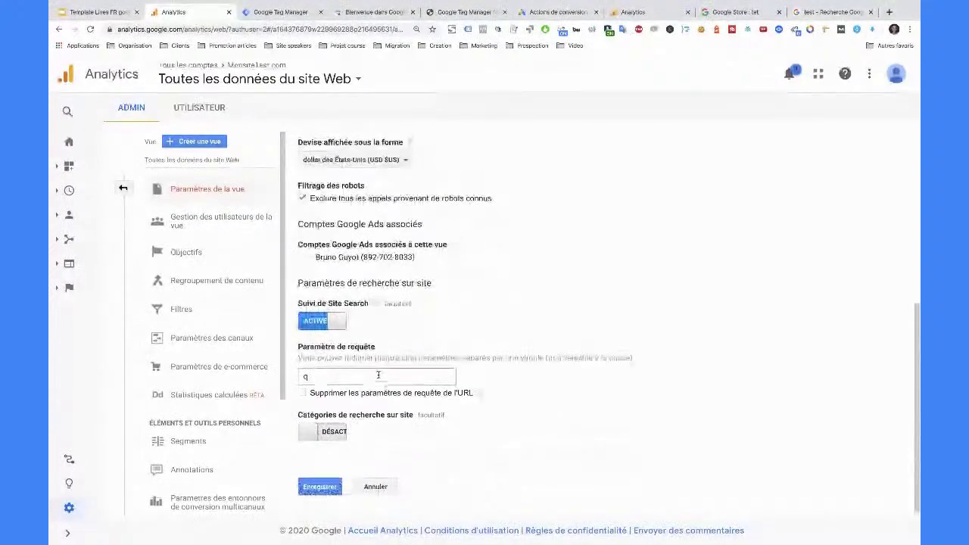
pyautogui.scroll(9, 378, 374)
pyautogui.scroll(-9, 377, 374)
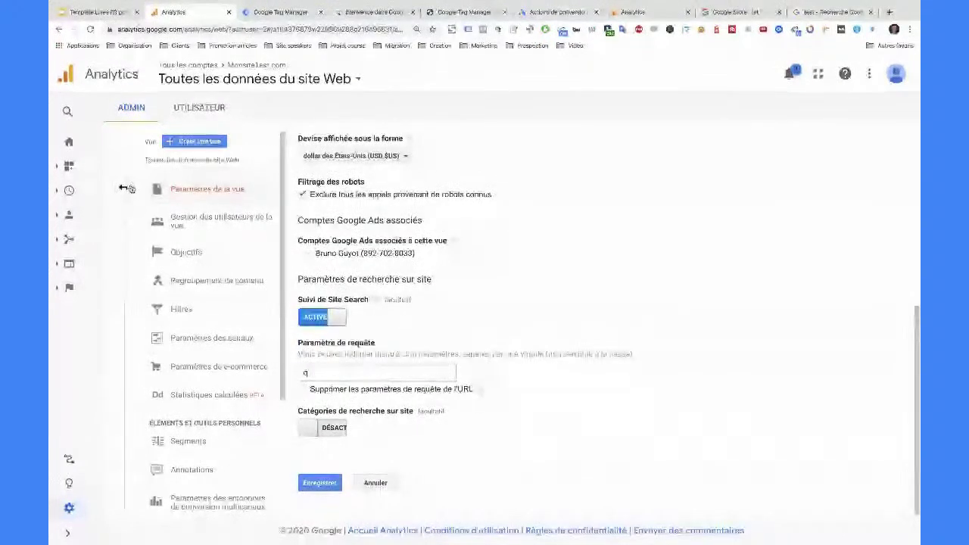
pyautogui.click(124, 189)
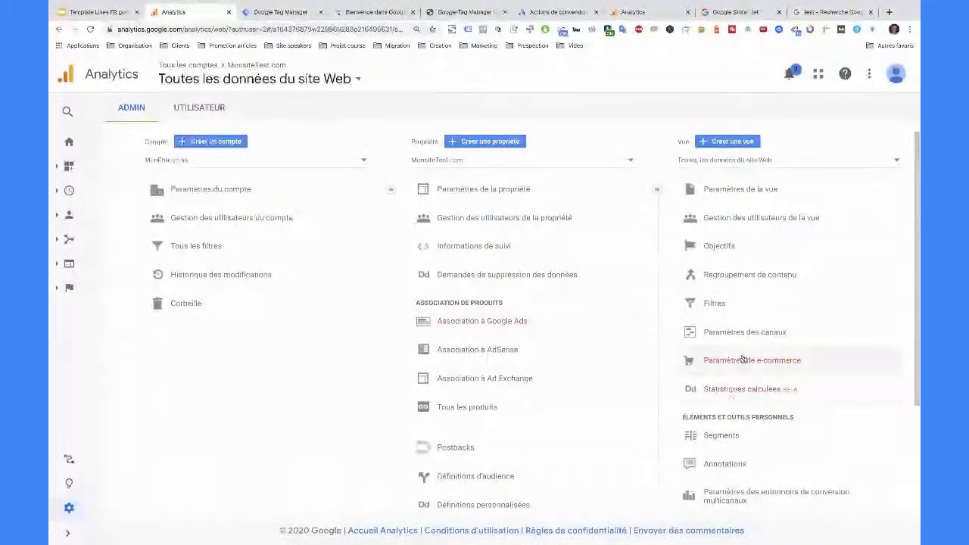
pyautogui.click(758, 196)
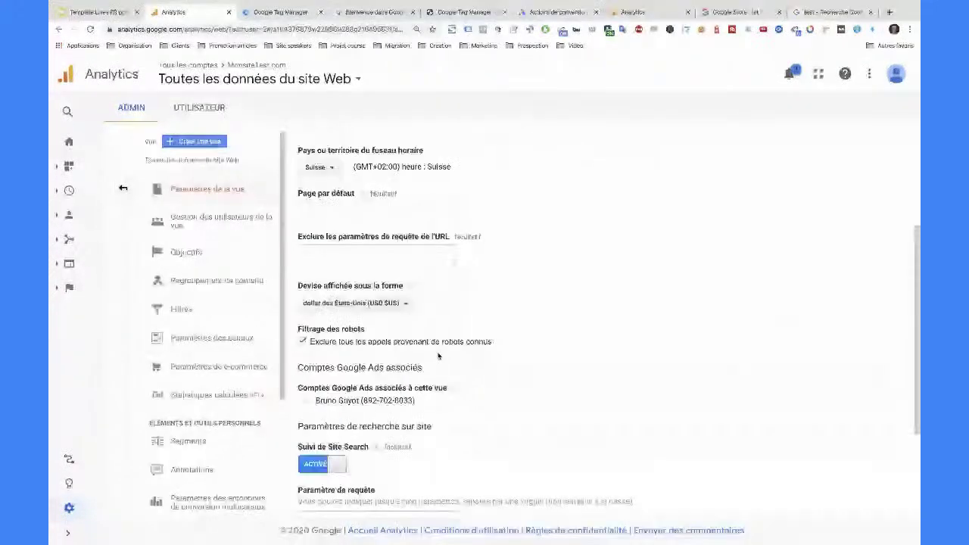
# - Scroll the view settings down to Filtrage des robots and highlight its heading
pyautogui.scroll(-1, 438, 356)
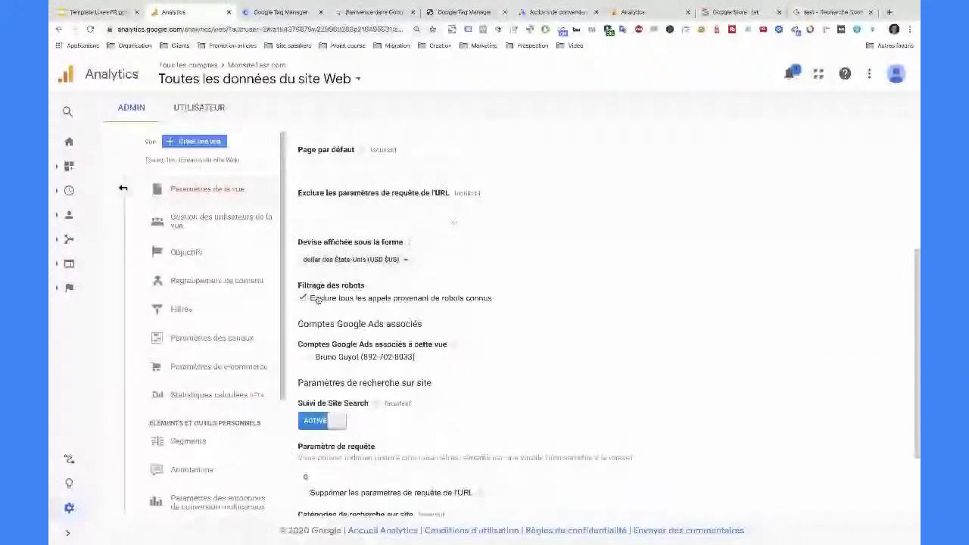
pyautogui.moveTo(298, 286); pyautogui.dragTo(364, 282)
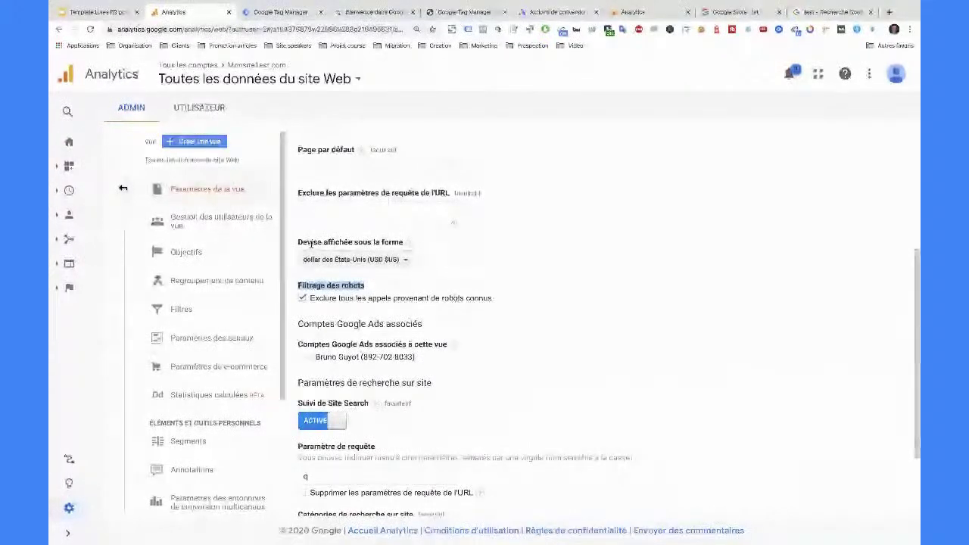
# - Tick 'Exclure tous les appels provenant de robots connus' so the view excludes known bot hits
pyautogui.moveTo(451, 343)
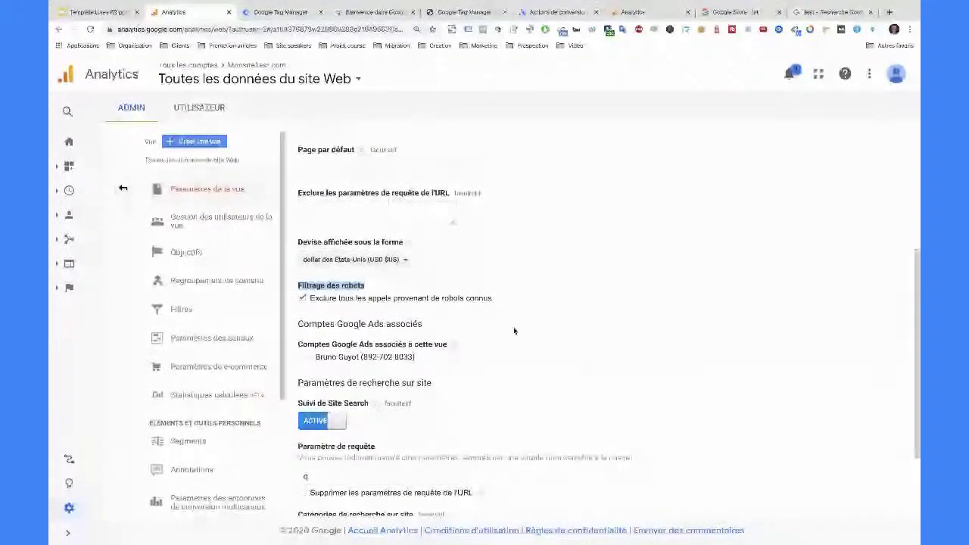
pyautogui.click(302, 299)
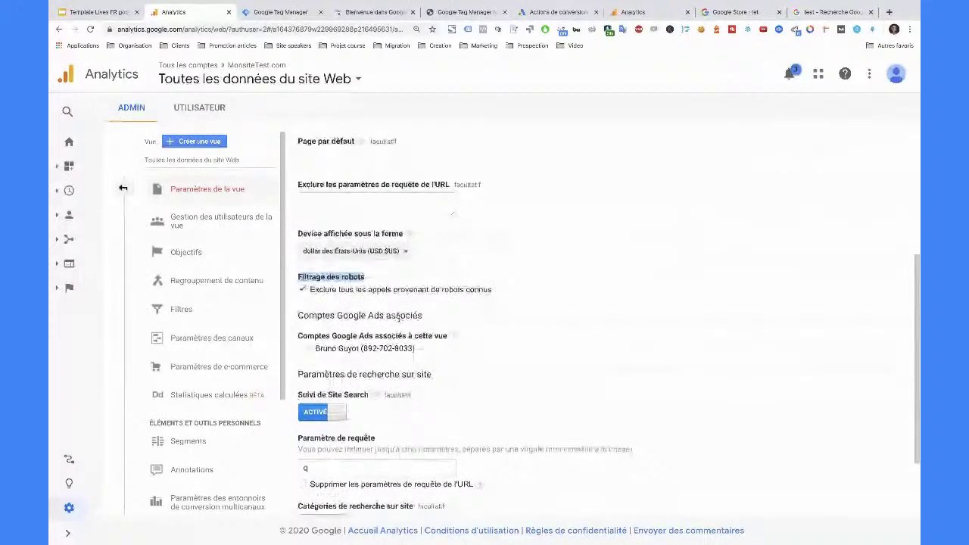
pyautogui.scroll(3, 399, 318)
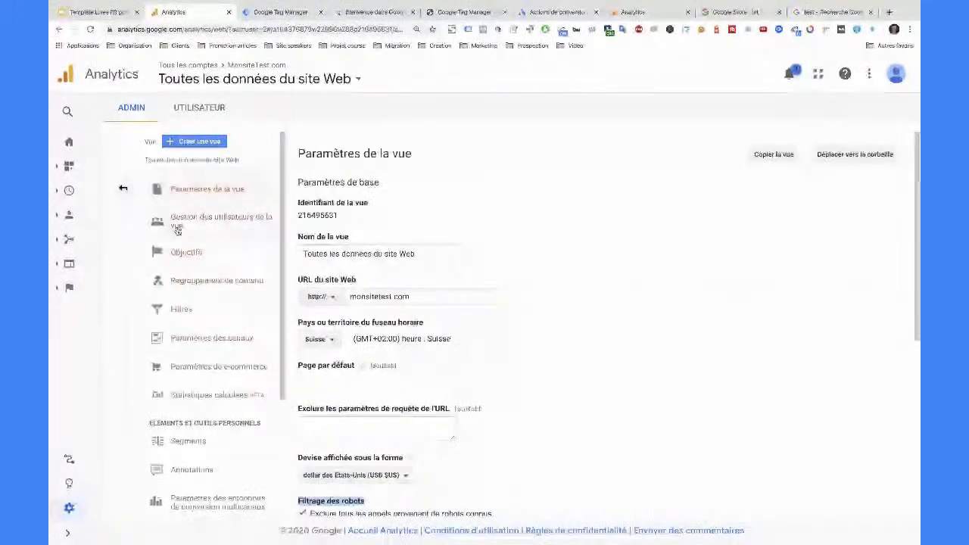
# - Close the view settings and return to the Admin overview
pyautogui.scroll(-1, 226, 320)
pyautogui.scroll(-3, 226, 334)
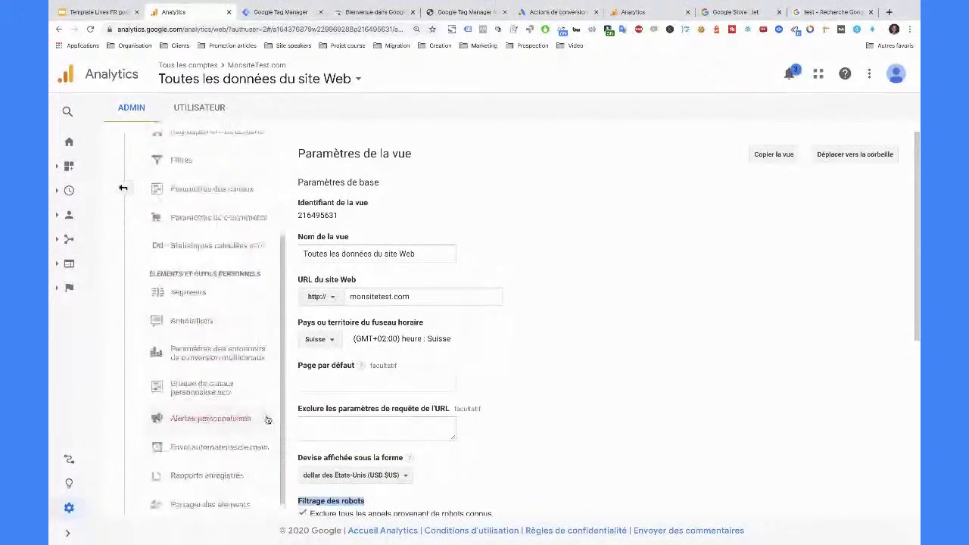
pyautogui.click(267, 420)
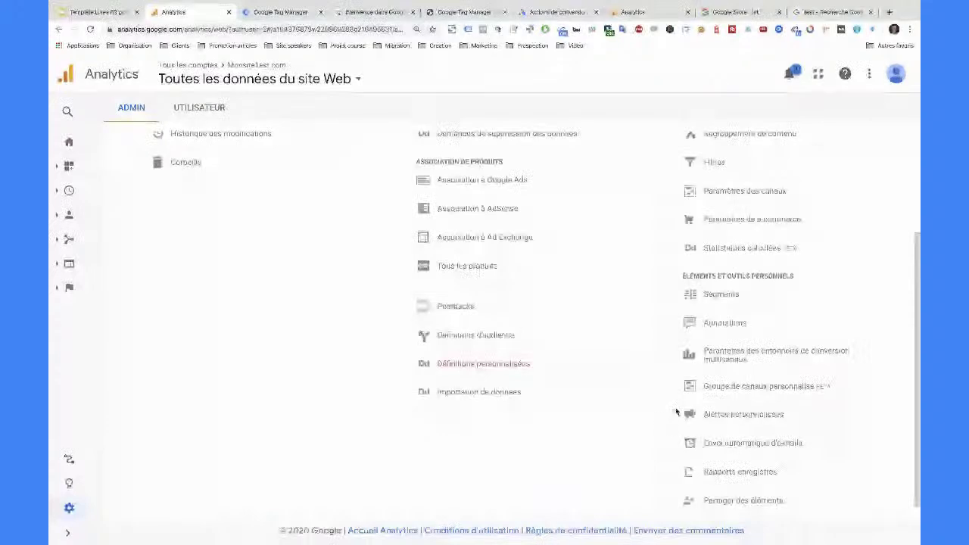
# - Review the Search Console section of Paramètres de la propriété, then go back to Search Console
pyautogui.scroll(3, 487, 188)
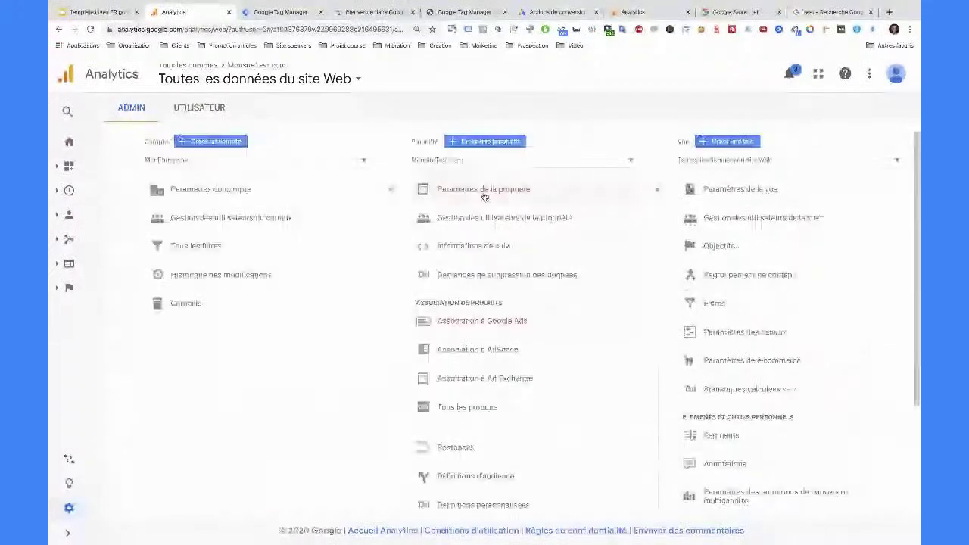
pyautogui.click(487, 193)
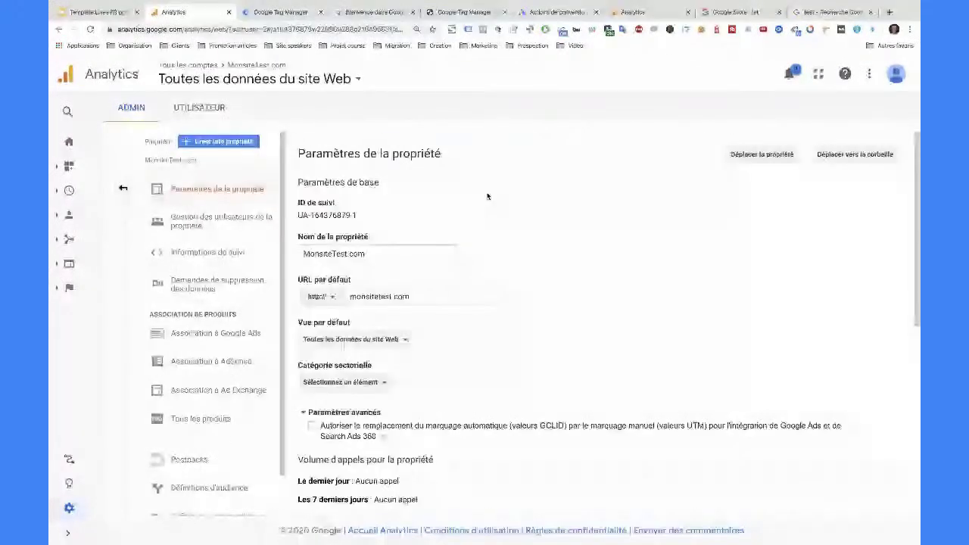
pyautogui.scroll(-10, 474, 336)
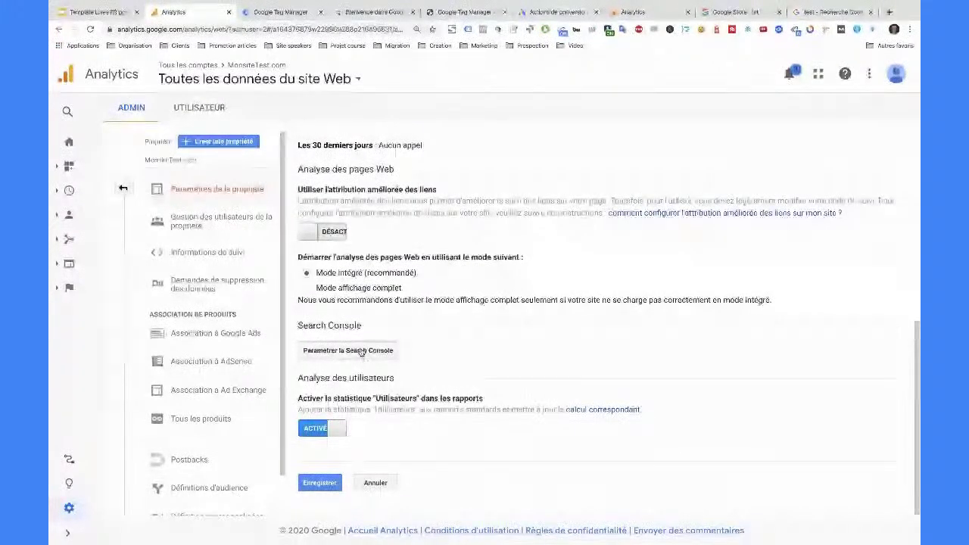
pyautogui.click(371, 12)
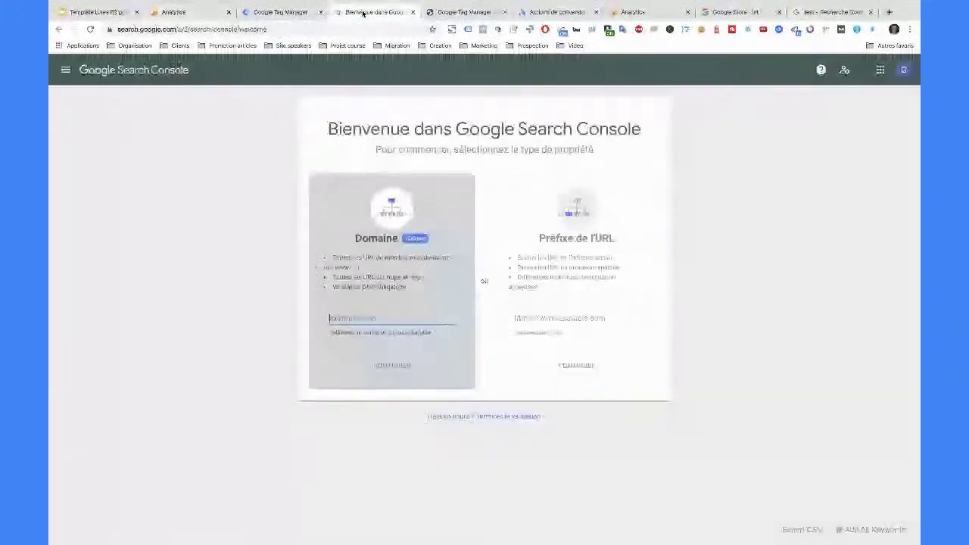
# - Enter the site's https address as the URL prefix after confirming the site loads in a new tab
pyautogui.click(536, 316)
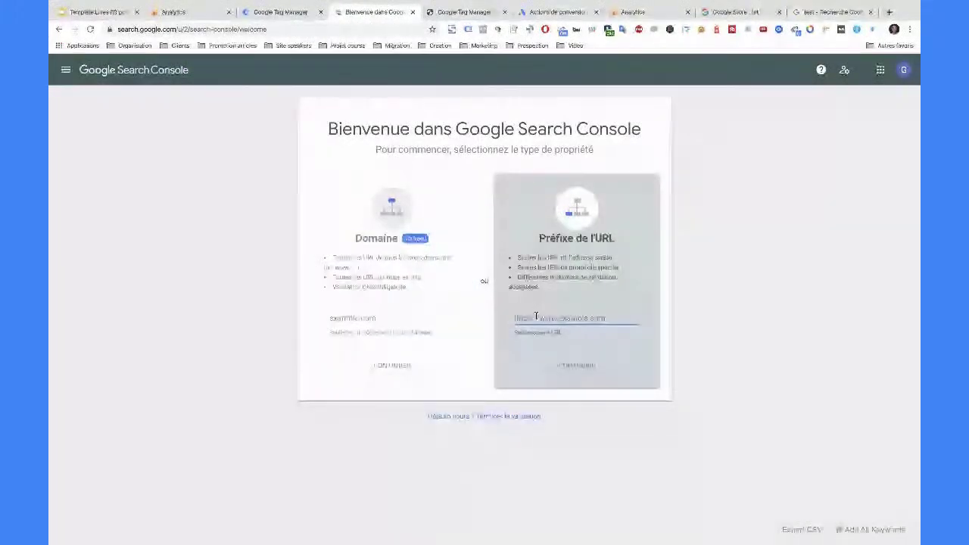
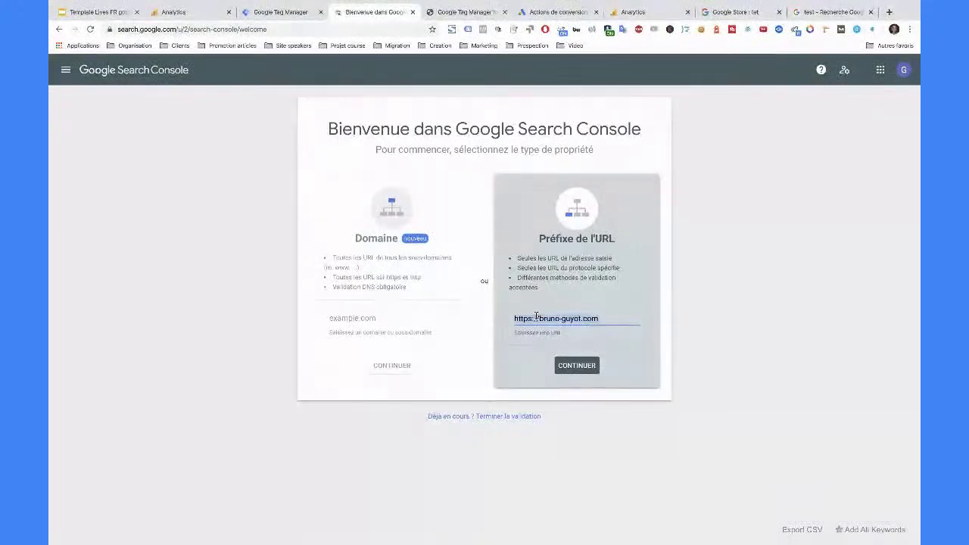
pyautogui.click(895, 14)
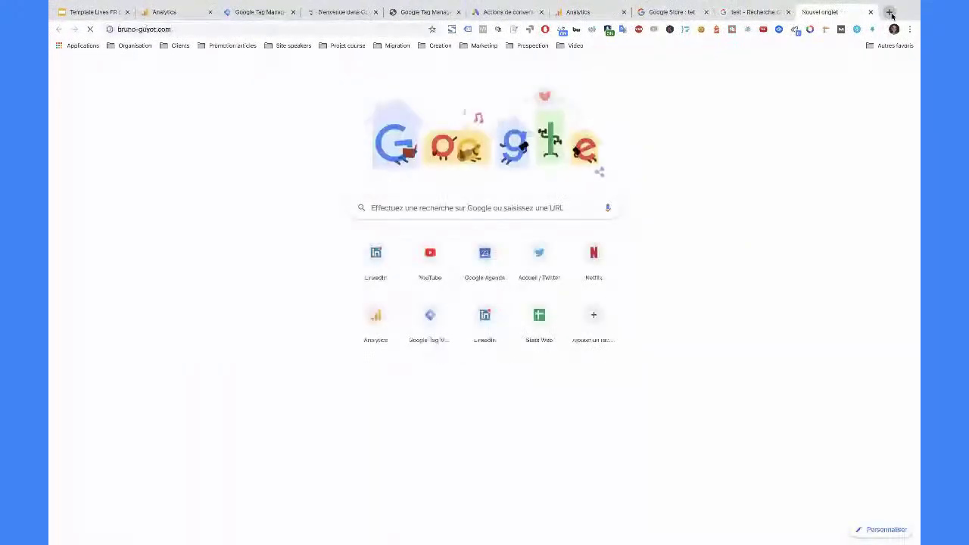
pyautogui.press('Return')
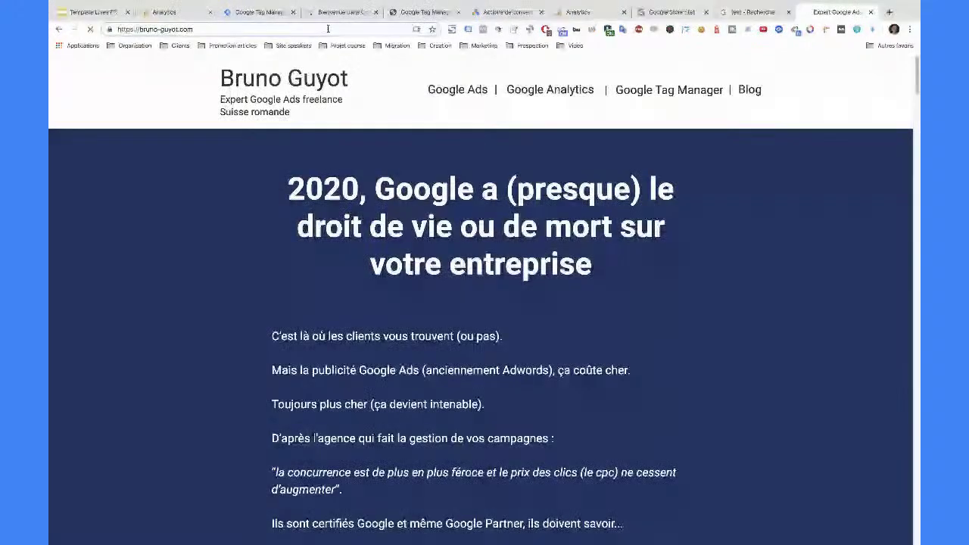
pyautogui.click(872, 12)
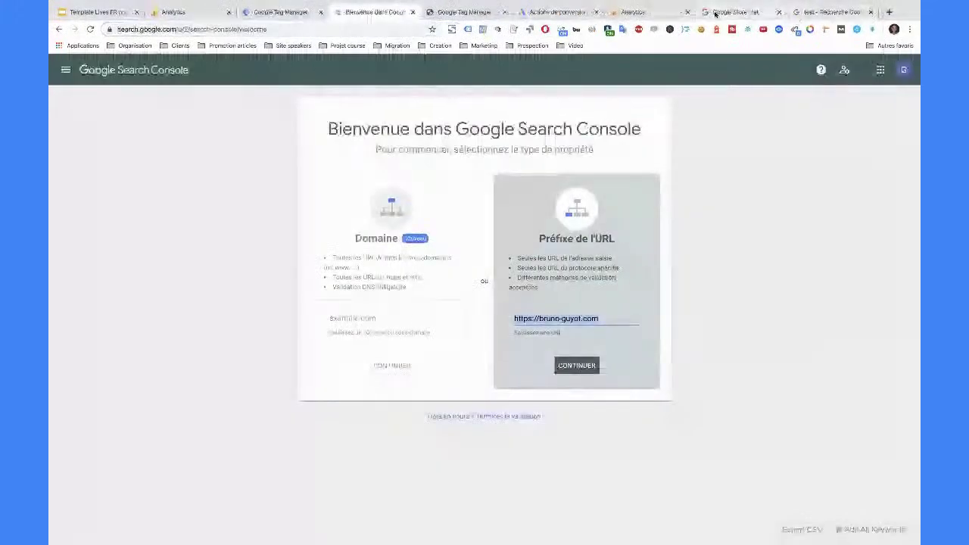
# - Submit the URL-prefix property with CONTINUER to reach the Valider la propriété dialog
pyautogui.click(576, 367)
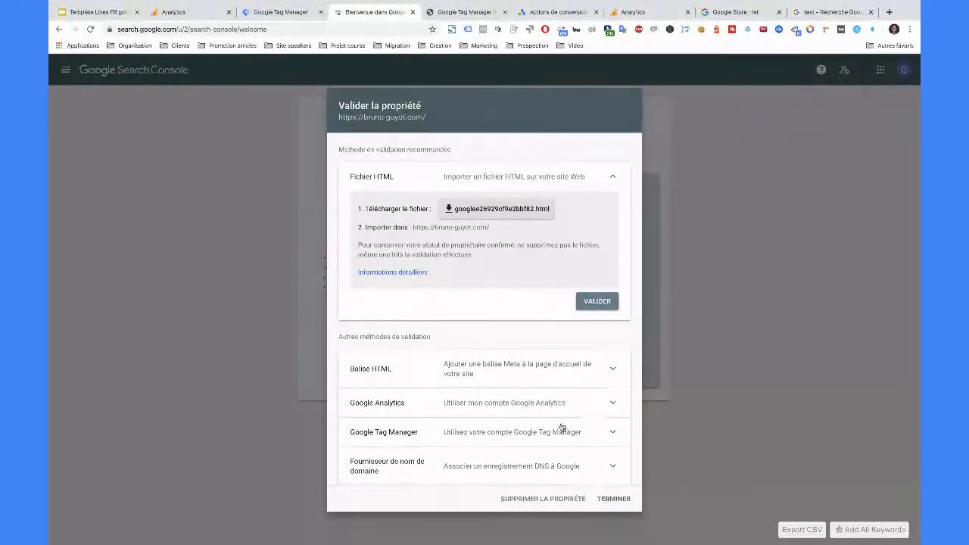
# - Attempt ownership verification via Google Analytics and dismiss the failure notice
pyautogui.click(485, 403)
pyautogui.scroll(-3, 583, 379)
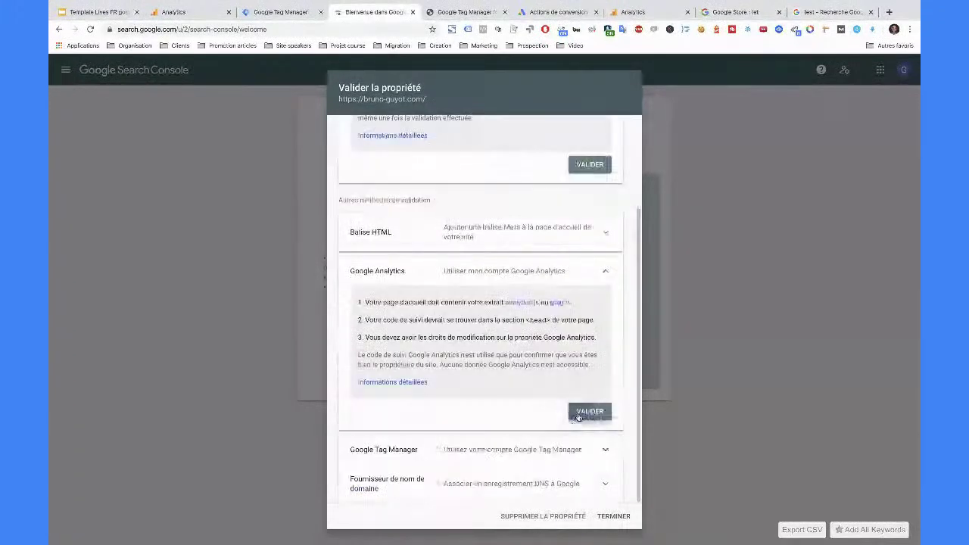
pyautogui.click(579, 411)
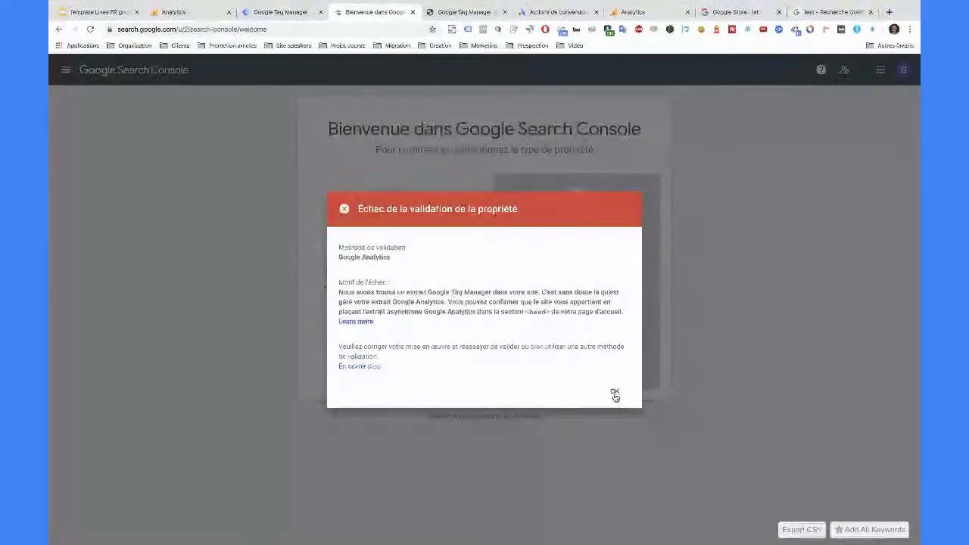
pyautogui.click(615, 397)
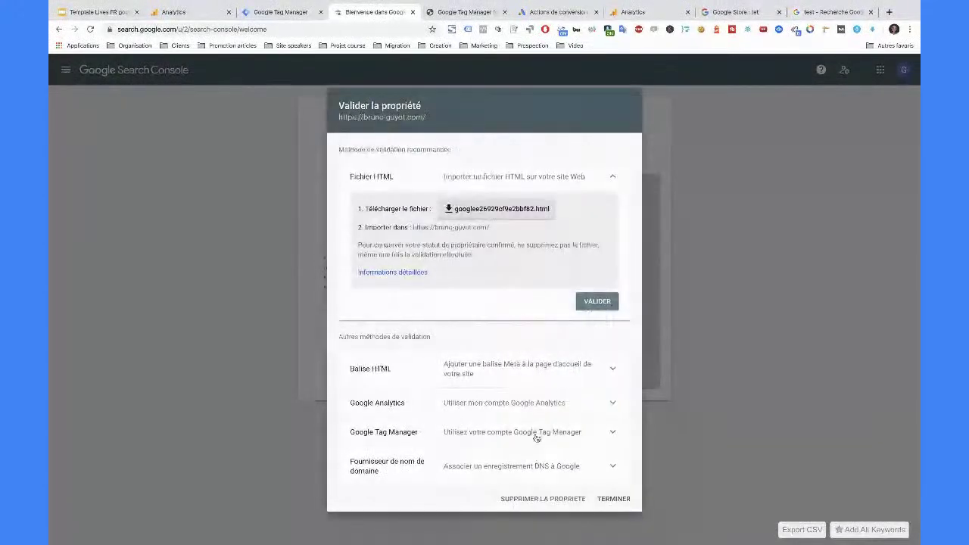
# - Attempt ownership verification via the Google Tag Manager container
pyautogui.click(536, 438)
pyautogui.scroll(-2, 546, 428)
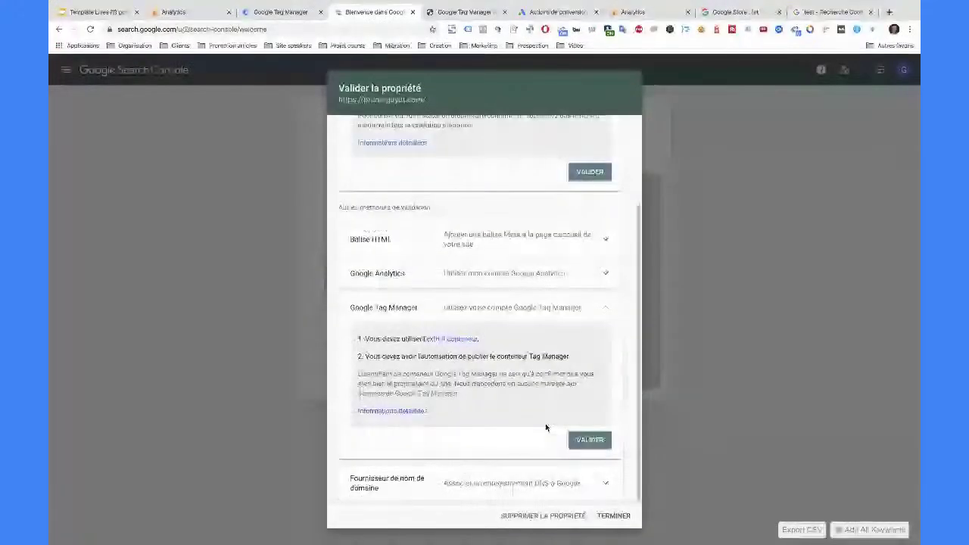
pyautogui.click(590, 440)
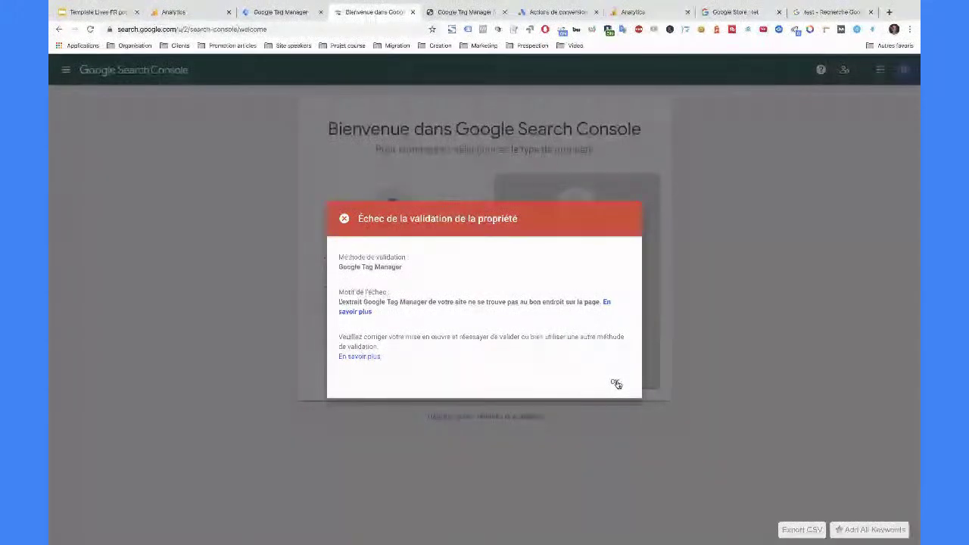
# - Delete the unverified https property and switch Search Console to another Google account
pyautogui.click(615, 383)
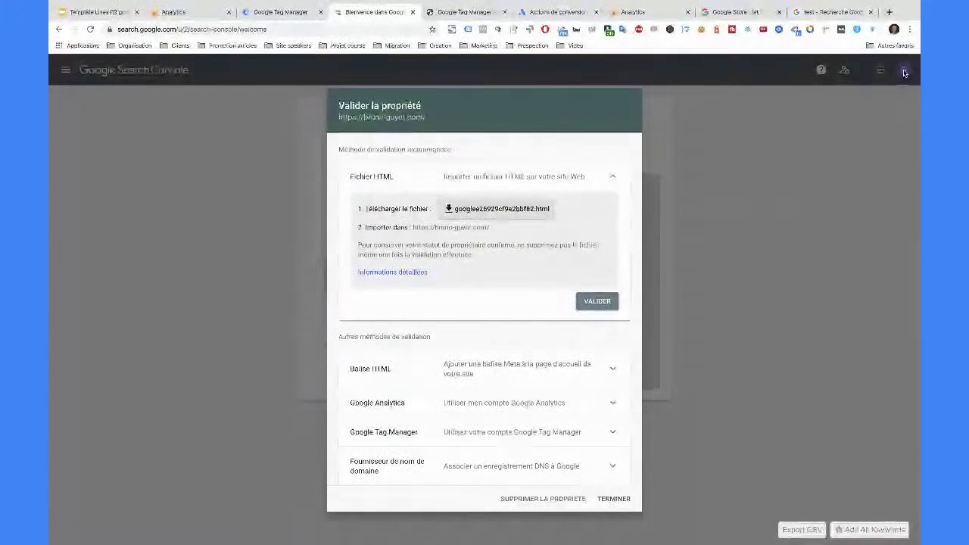
pyautogui.click(545, 499)
pyautogui.click(609, 329)
pyautogui.click(905, 71)
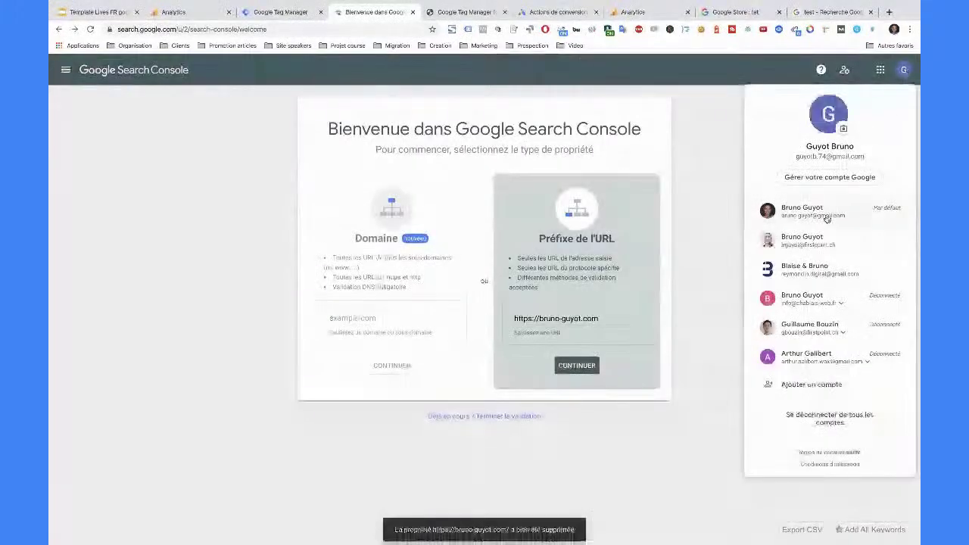
pyautogui.click(814, 268)
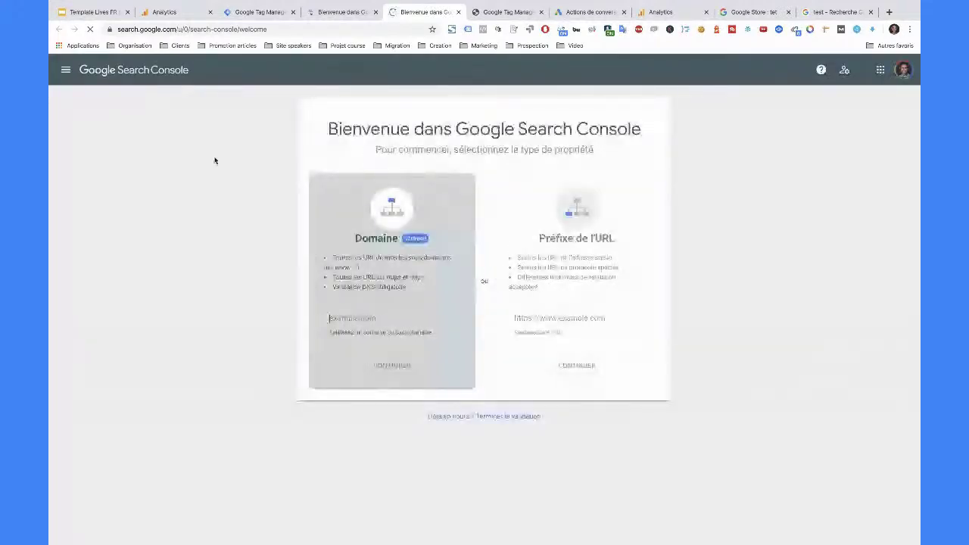
# - Find the site's www property in the property selector and open its Performances report
pyautogui.click(168, 104)
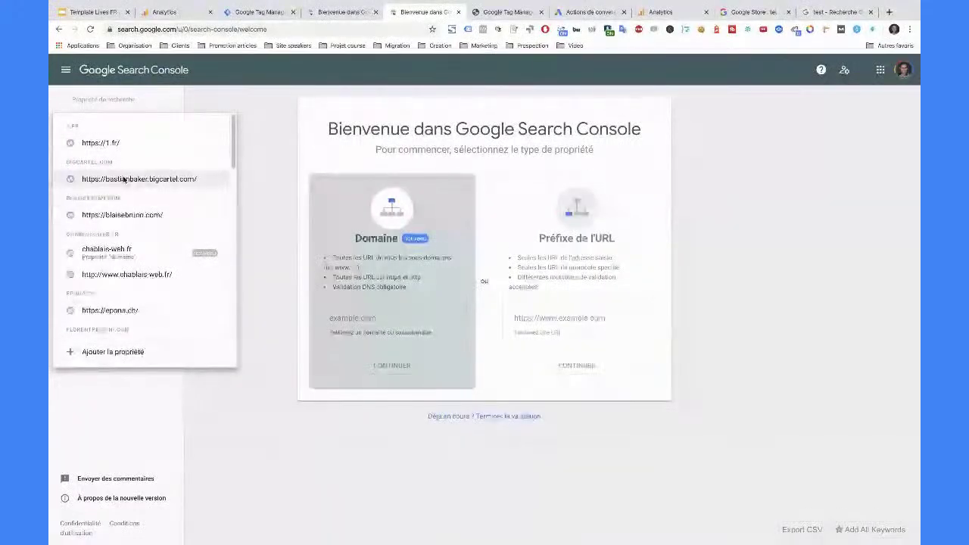
pyautogui.write('bruni')
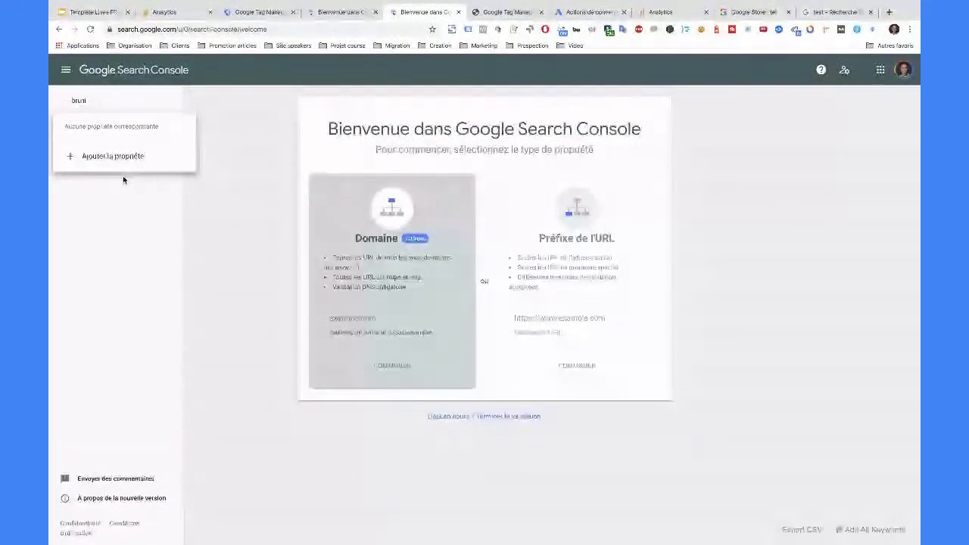
pyautogui.press('BackSpace')
pyautogui.write('o')
pyautogui.click(147, 144)
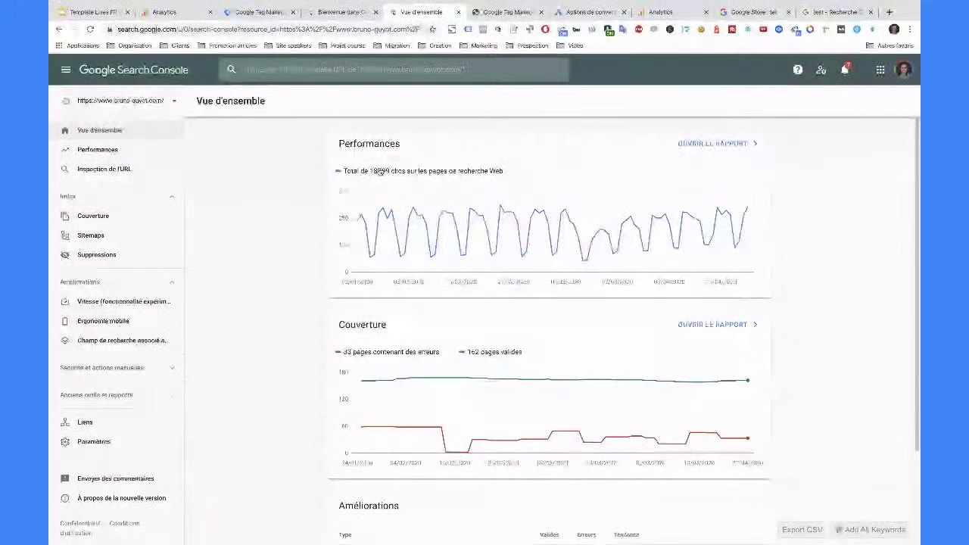
pyautogui.click(96, 149)
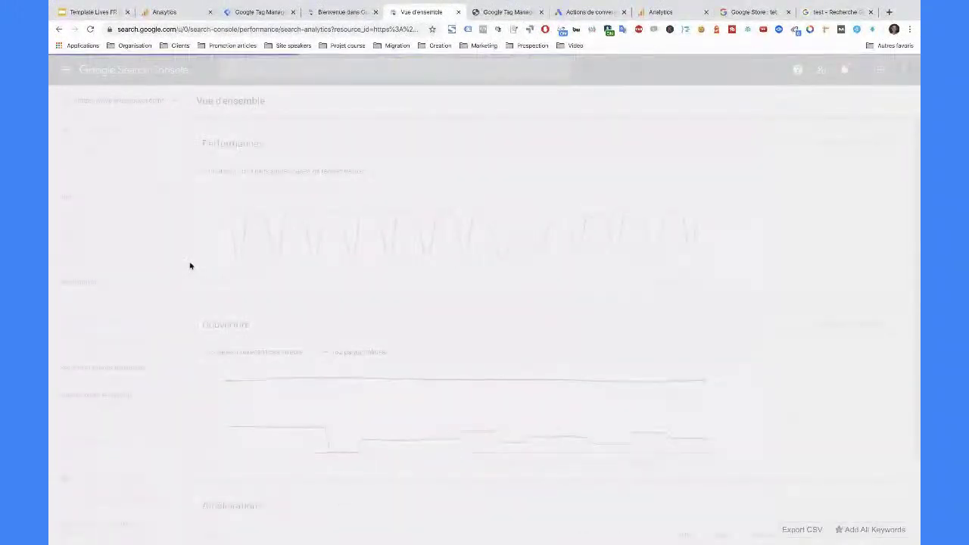
pyautogui.scroll(-2, 474, 310)
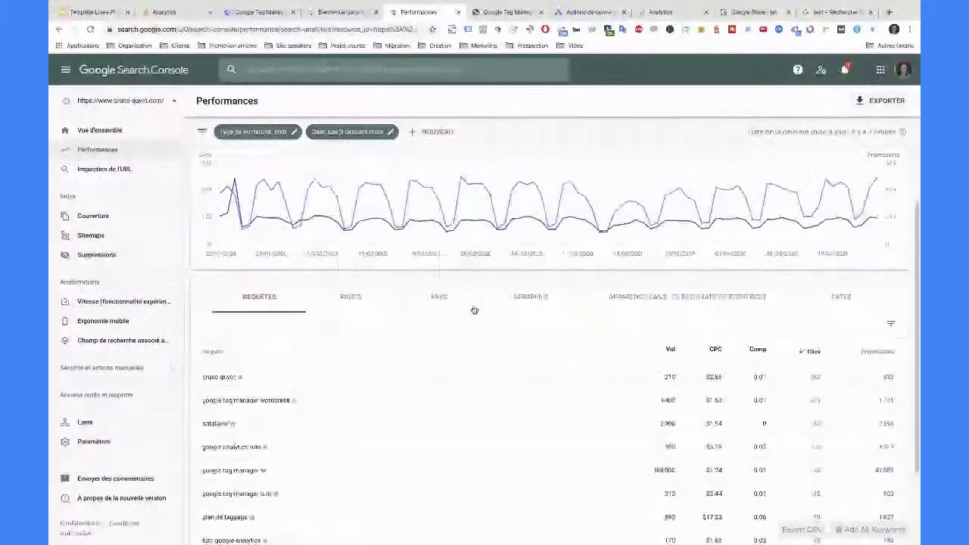
# - Browse the query table with average CTR added to the chart, then return to Analytics property settings
pyautogui.scroll(-1, 454, 356)
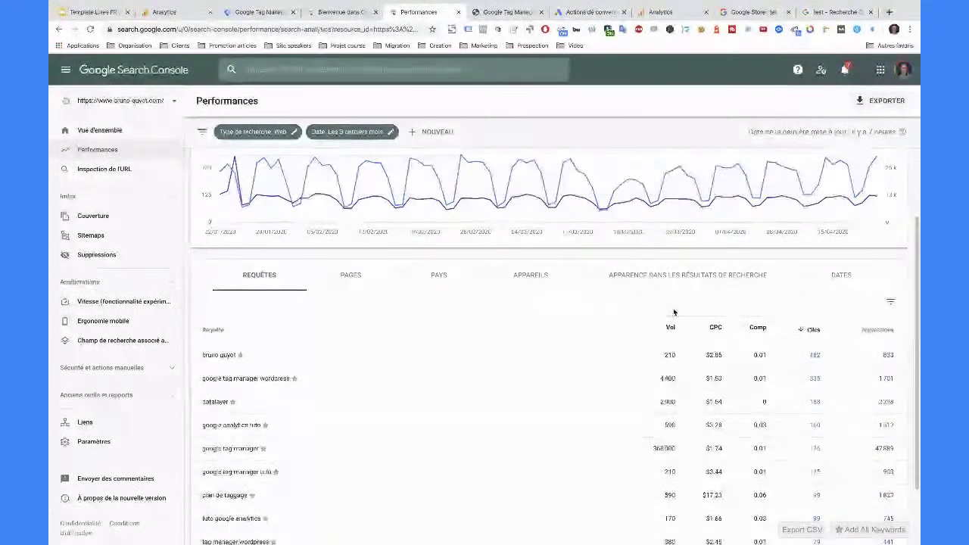
pyautogui.scroll(2, 399, 235)
pyautogui.click(409, 189)
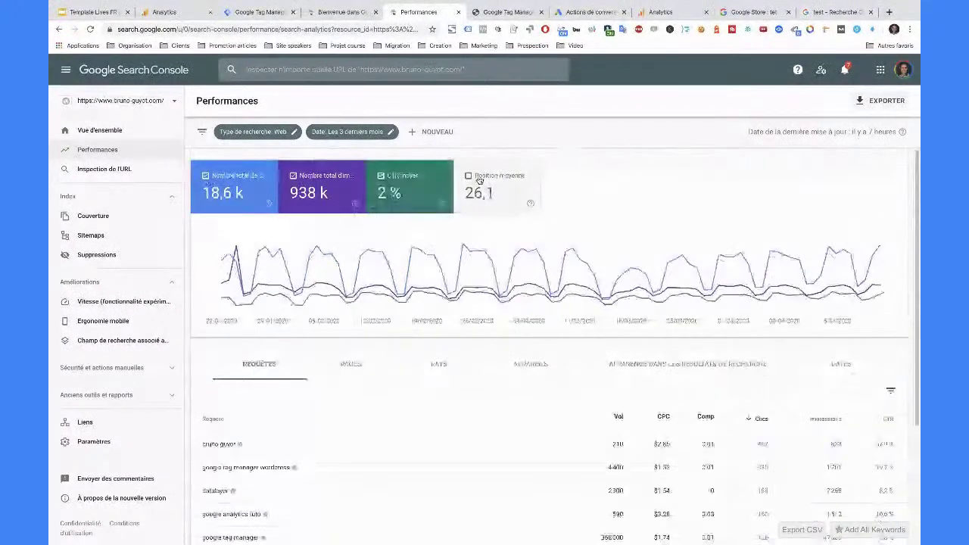
pyautogui.scroll(-2, 606, 417)
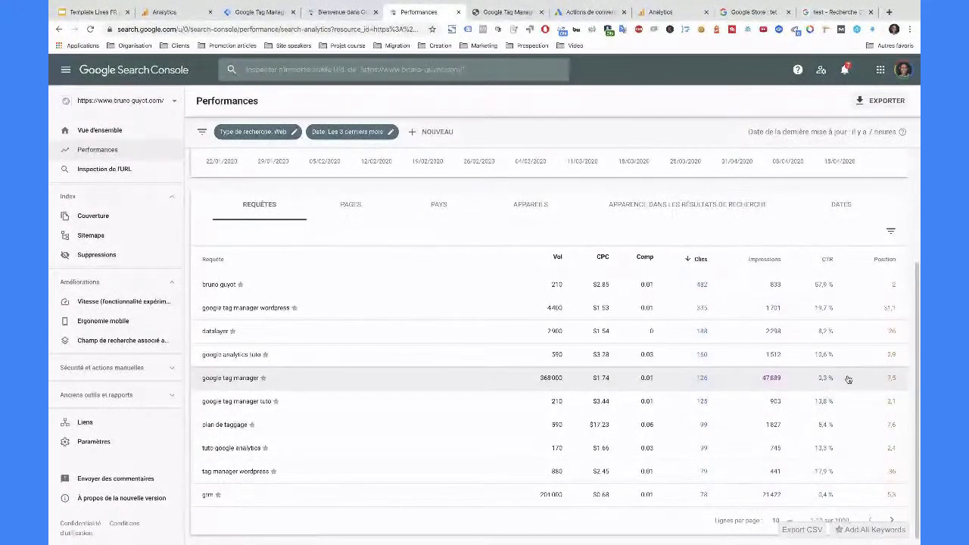
pyautogui.scroll(1, 850, 379)
pyautogui.scroll(2, 848, 380)
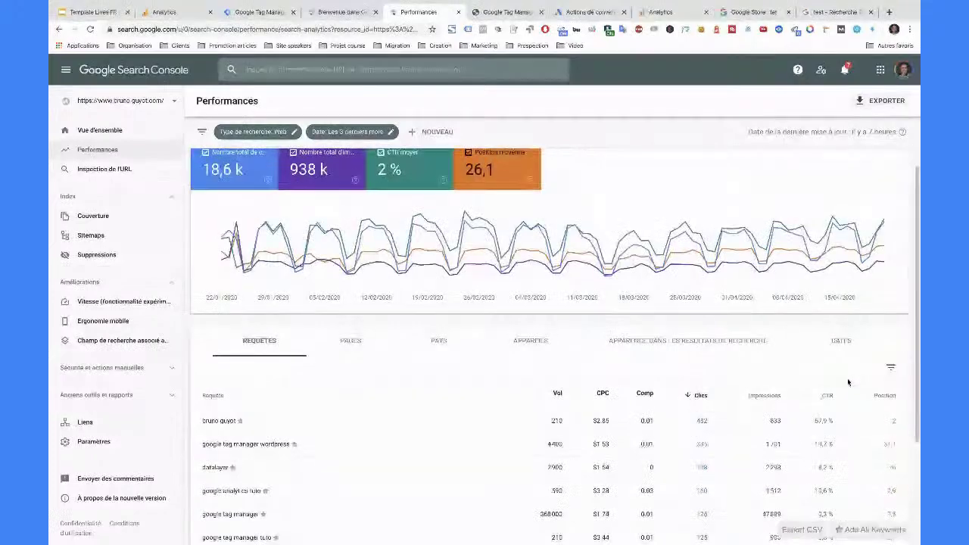
pyautogui.scroll(-1, 848, 382)
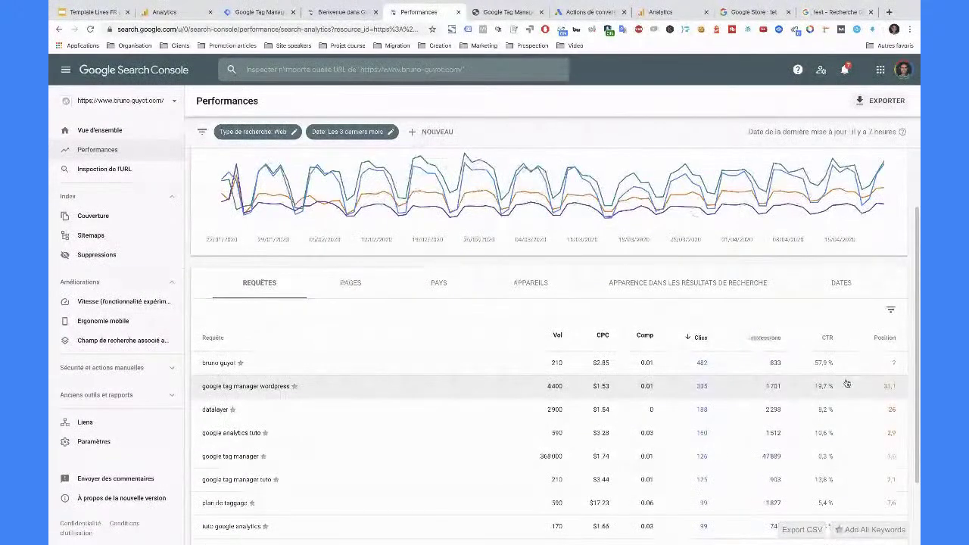
pyautogui.scroll(1, 803, 413)
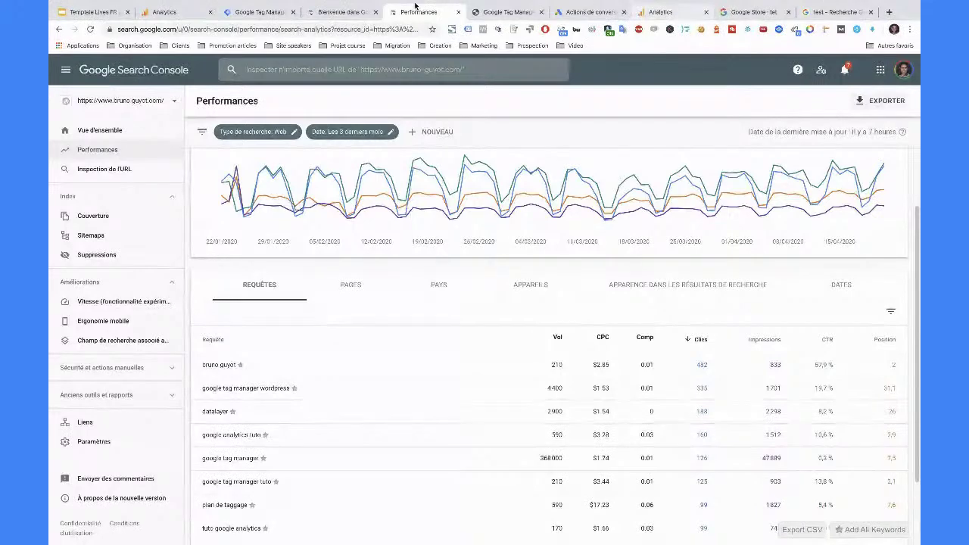
pyautogui.click(164, 11)
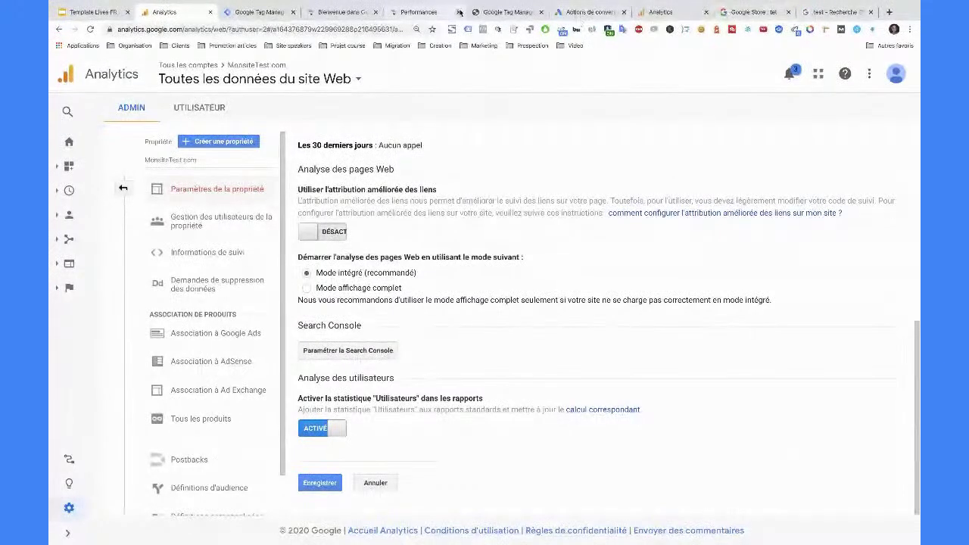
# - From Admin > Property Settings, open 'Paramétrer la Search Console' and choose 'Ajouter' to link a site
pyautogui.click(409, 13)
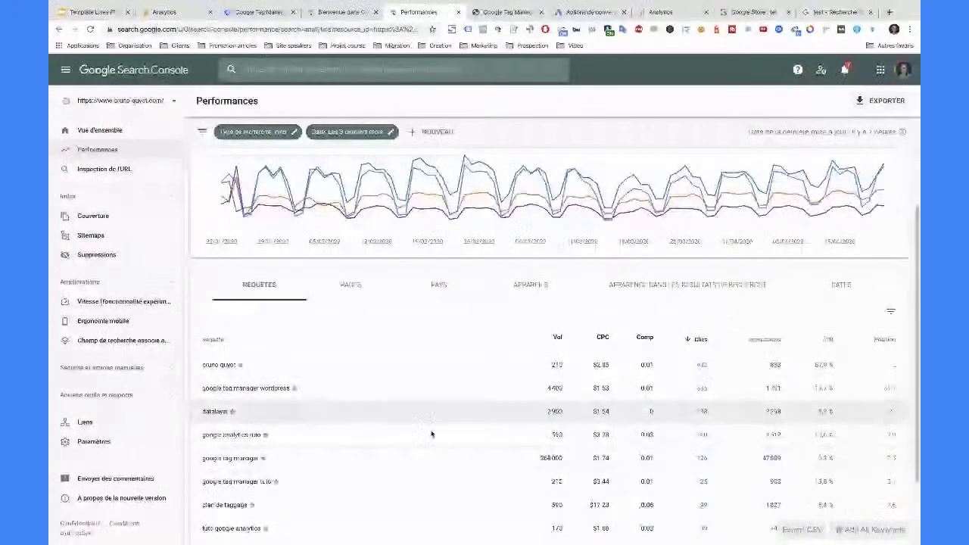
pyautogui.click(164, 12)
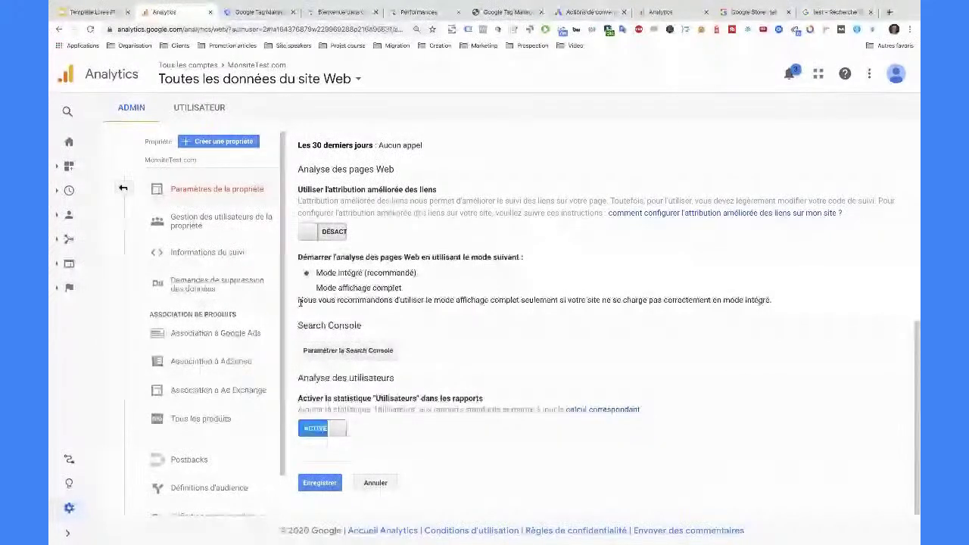
pyautogui.click(356, 350)
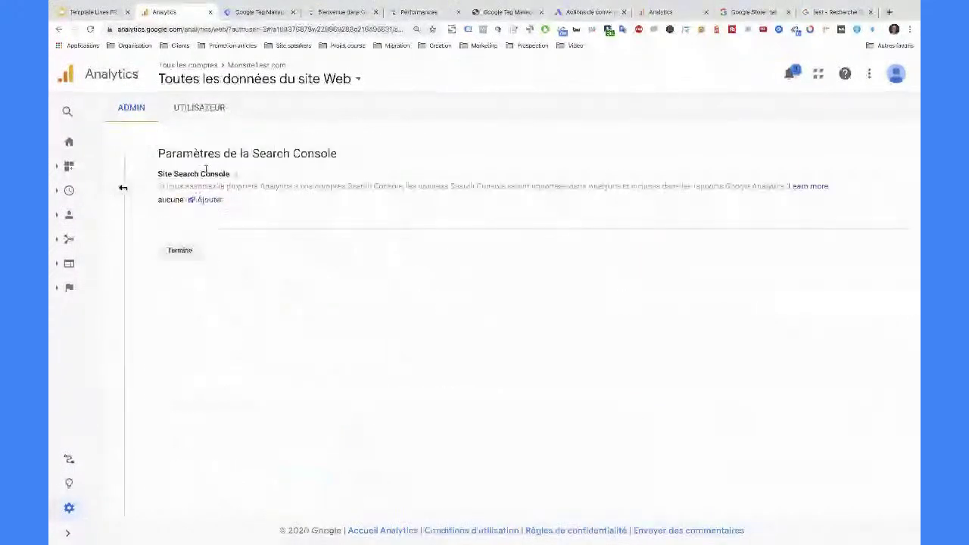
pyautogui.click(123, 189)
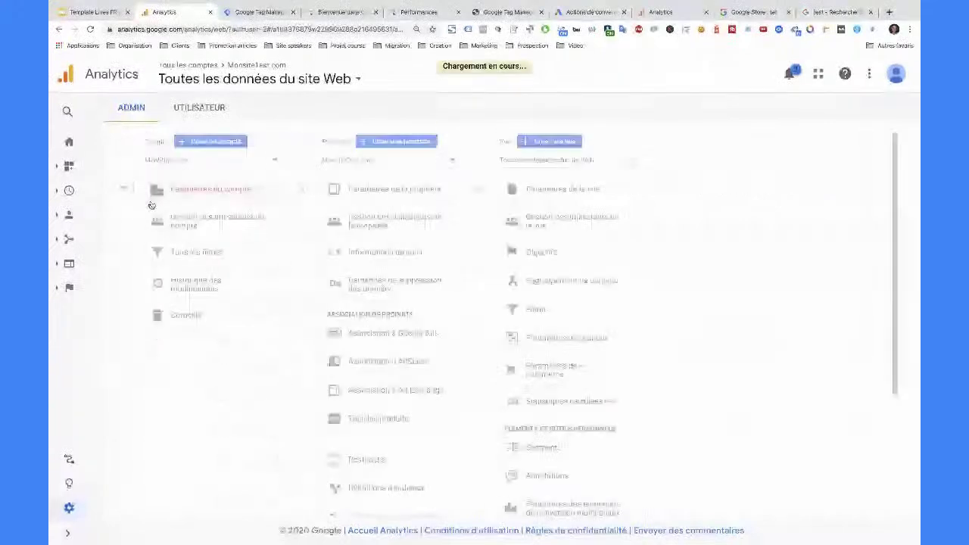
pyautogui.click(482, 190)
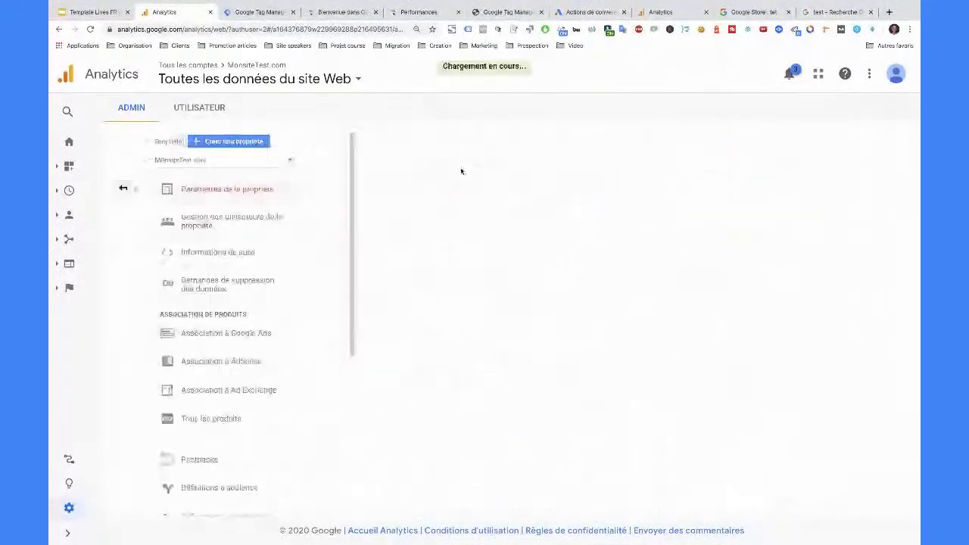
pyautogui.scroll(-3, 422, 314)
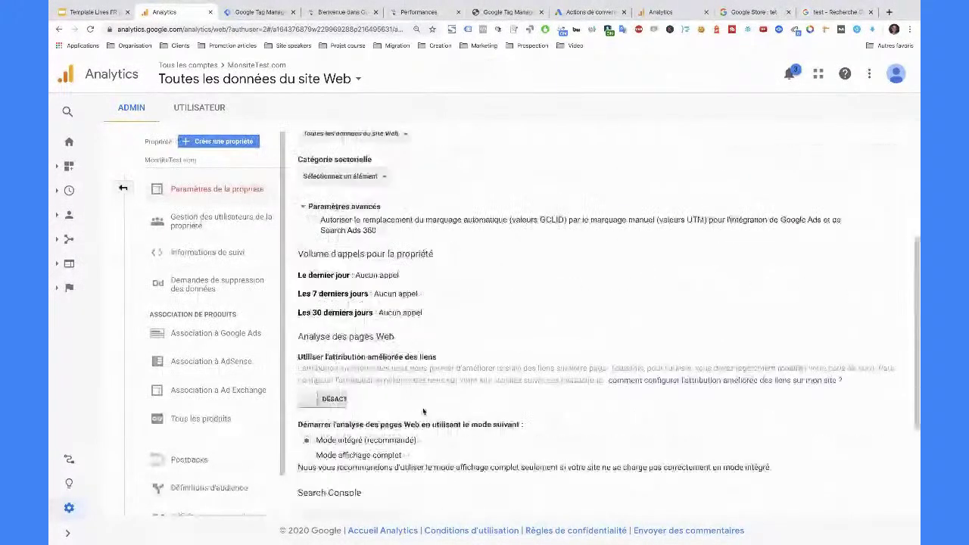
pyautogui.scroll(-3, 421, 419)
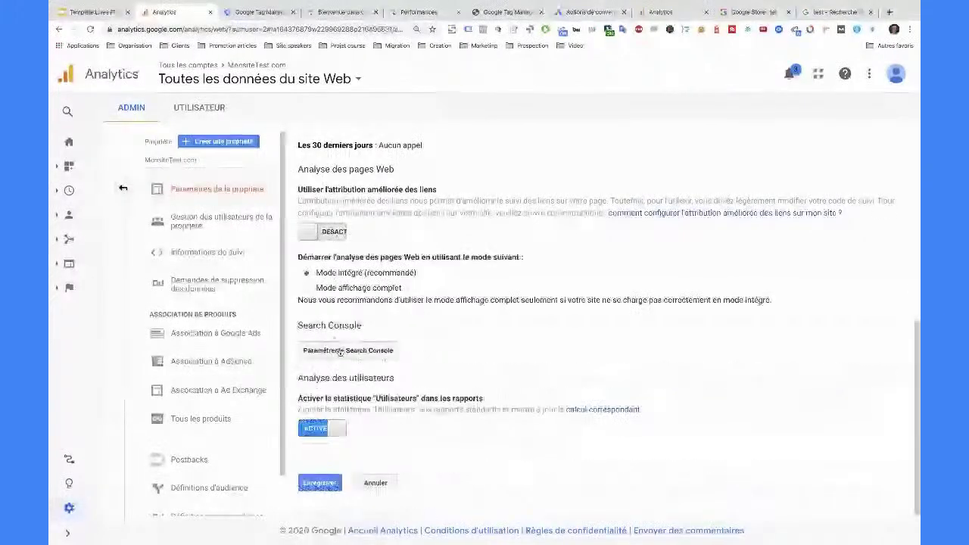
pyautogui.click(347, 350)
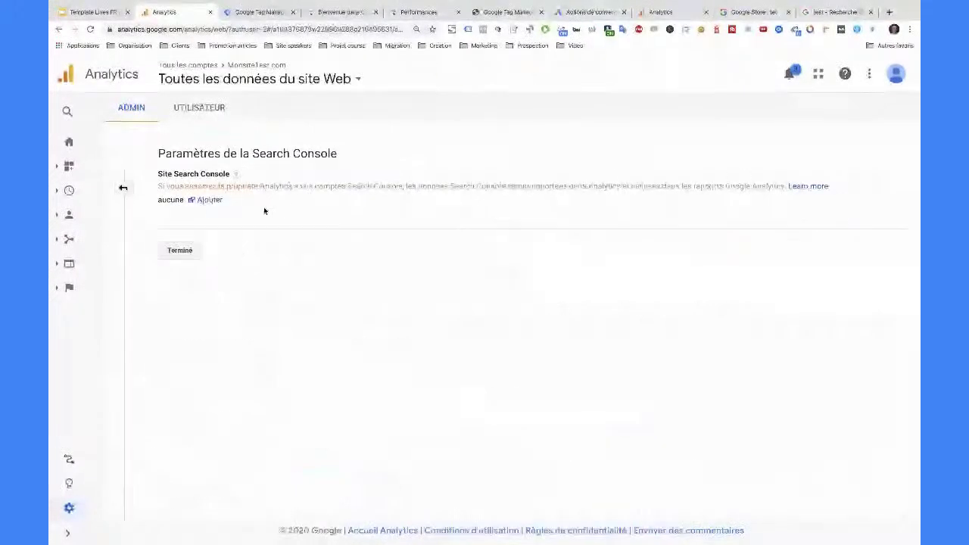
pyautogui.click(208, 201)
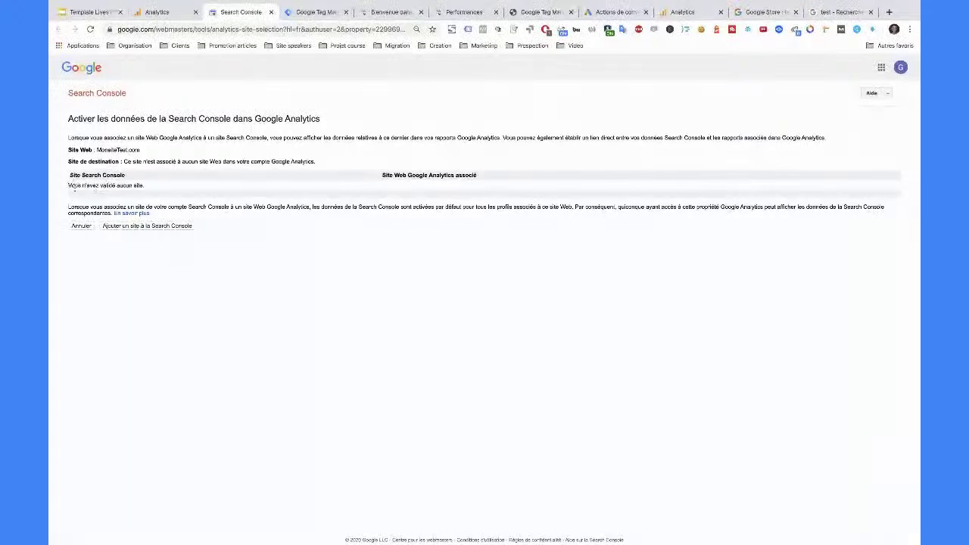
# - Highlight the 'Vous n'avez validé aucun site.' message, then go back to the Analytics Search Console settings
pyautogui.moveTo(69, 185); pyautogui.dragTo(144, 195)
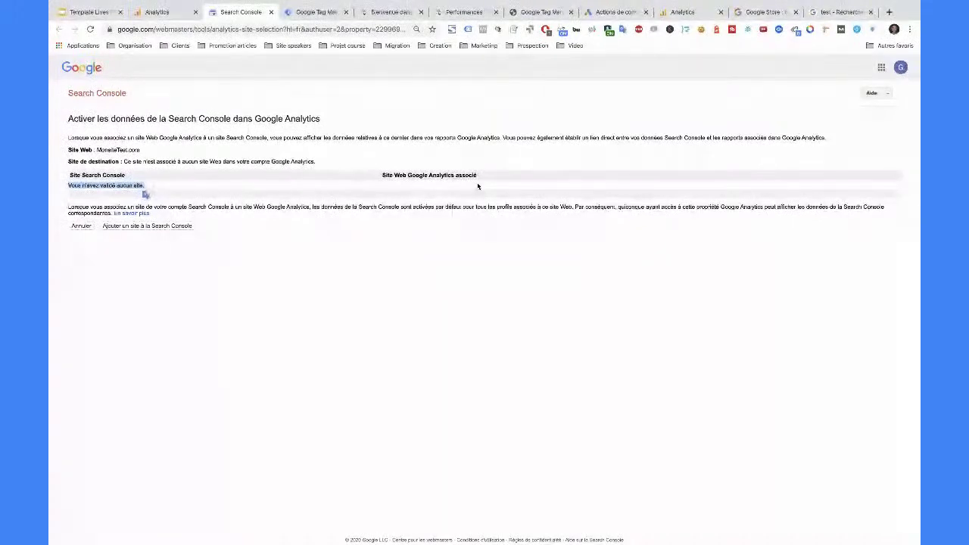
pyautogui.click(167, 12)
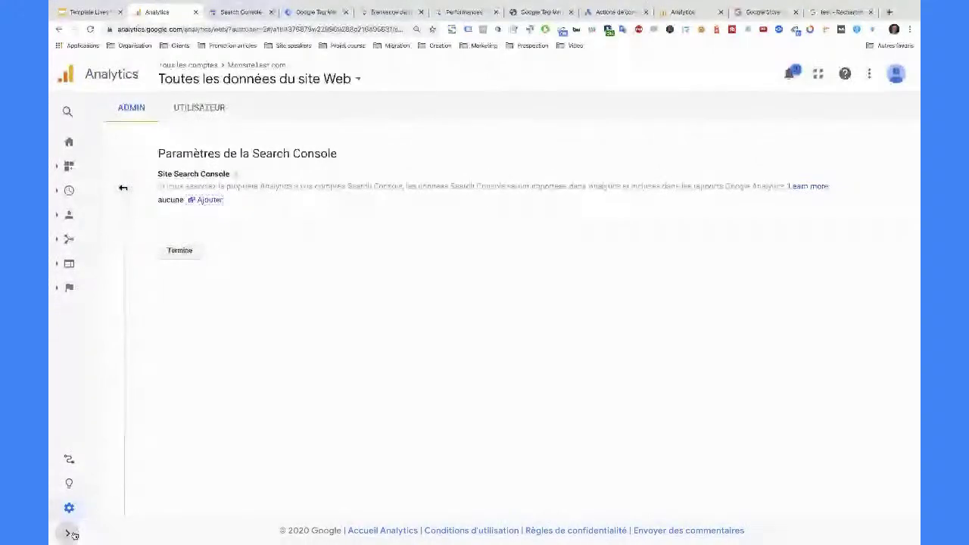
# - Open the Acquisition > Search Console 'Appareils' report, check the Performances tab, then return to Analytics
pyautogui.click(67, 533)
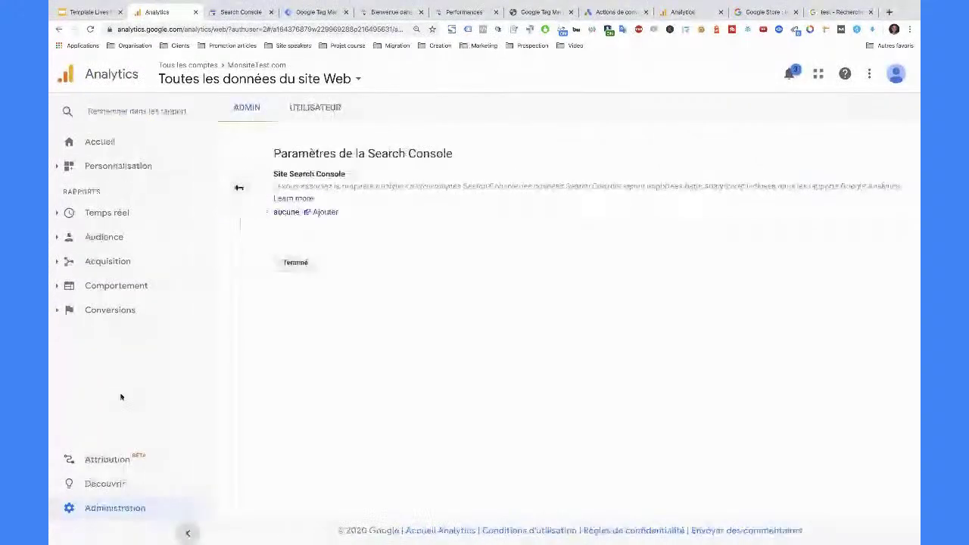
pyautogui.click(57, 261)
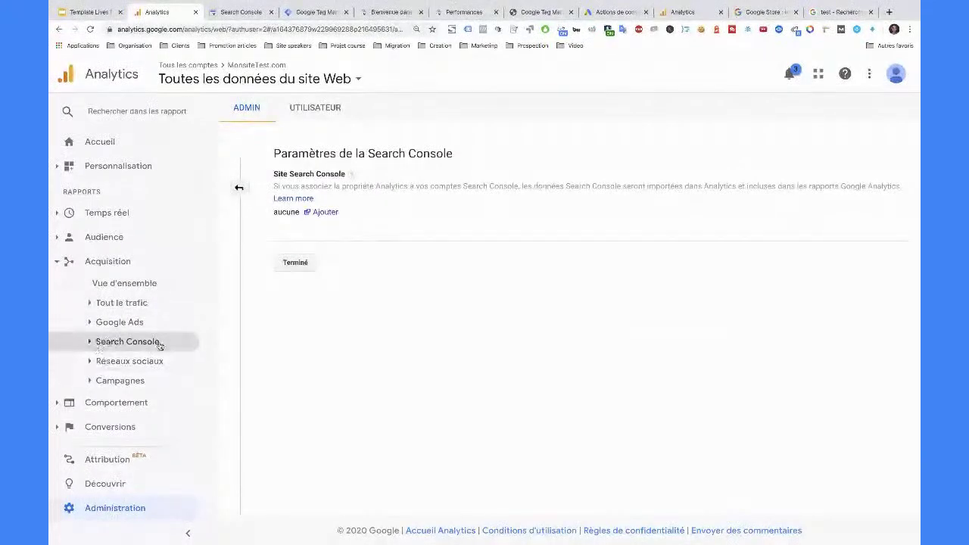
pyautogui.click(127, 341)
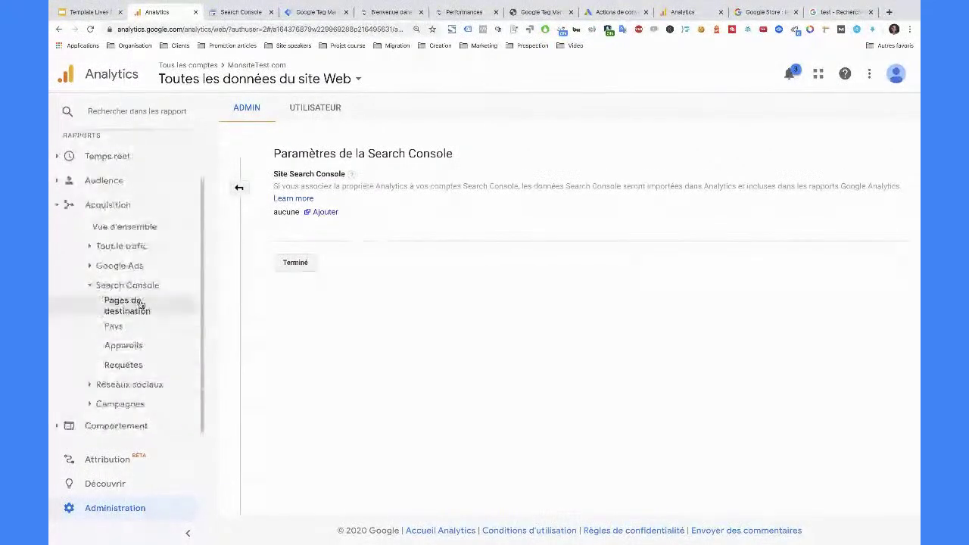
pyautogui.click(123, 344)
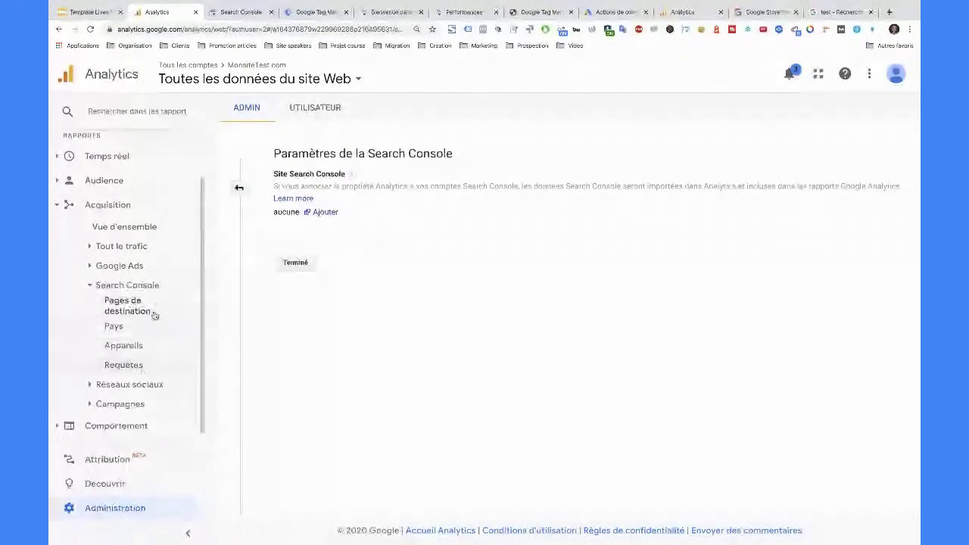
pyautogui.click(469, 11)
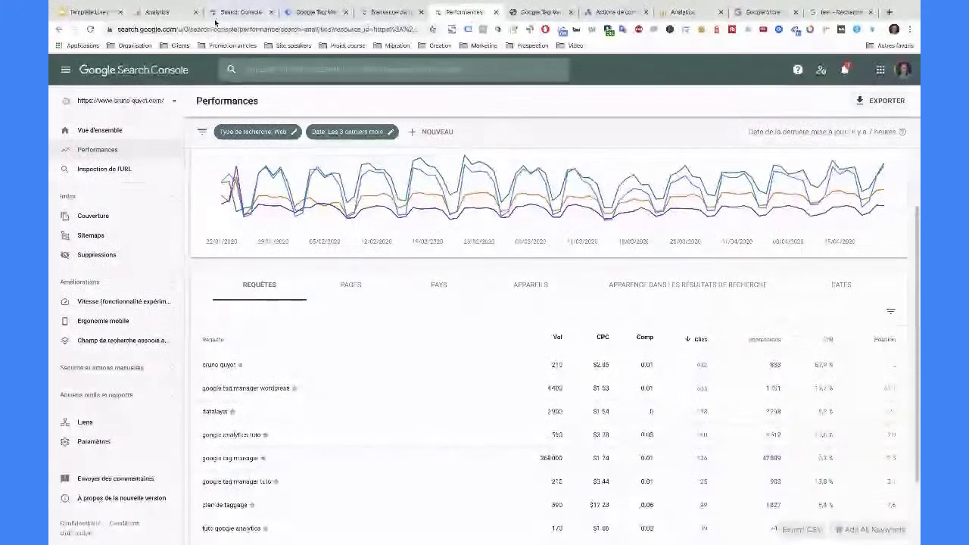
pyautogui.click(180, 13)
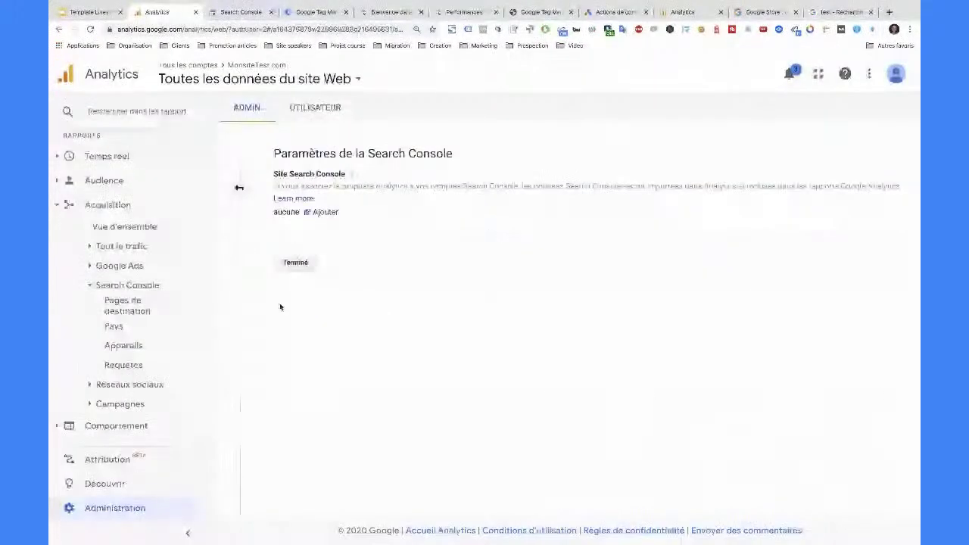